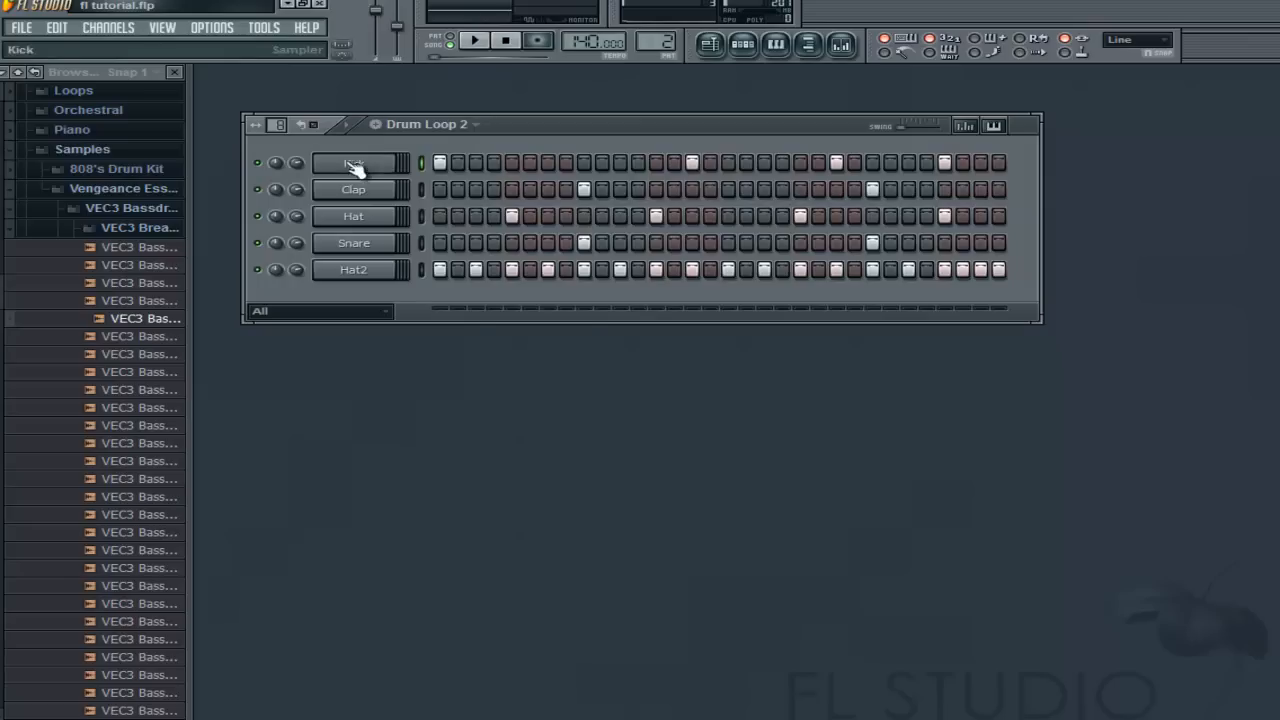
Review the Kick channel's sample settings and close them.
left_click(682, 203)
left_click(393, 167)
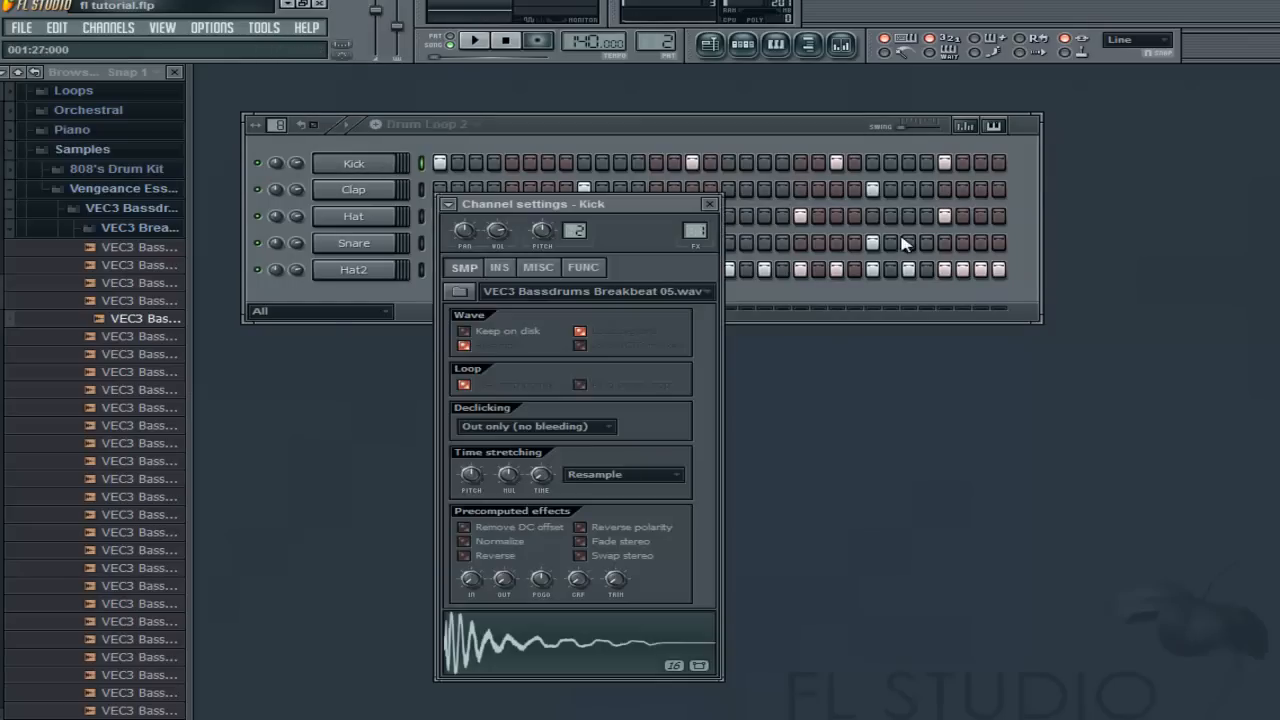
left_click(709, 204)
Select the Drum Loop 1 pattern and play back the two drum loops arranged in the playlist.
scroll(660, 41, "down", 1)
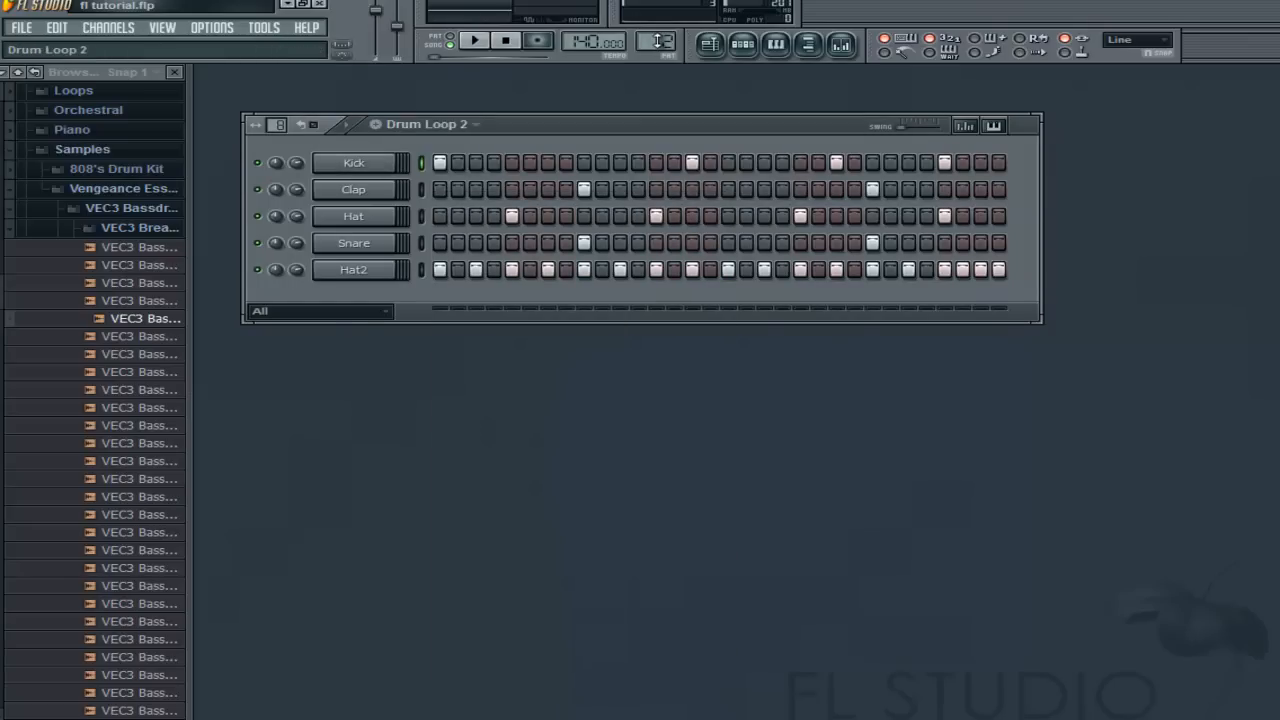
left_click(710, 44)
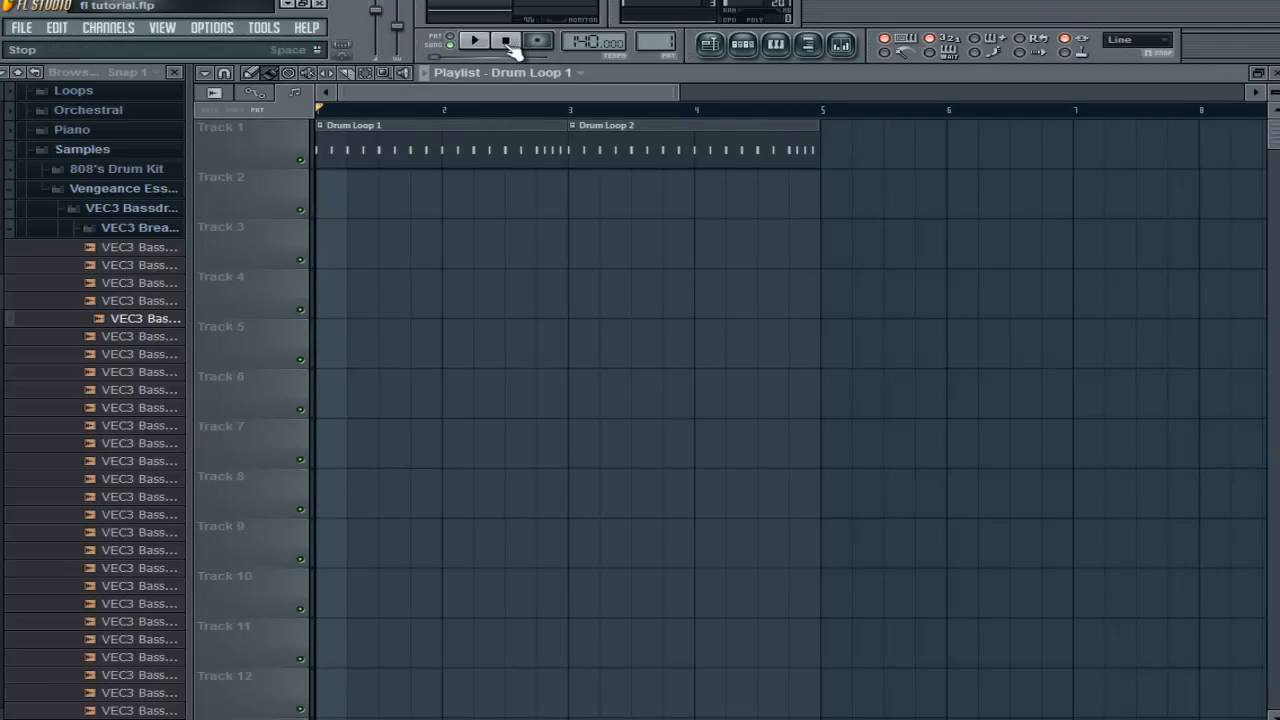
left_click(743, 44)
left_click_drag(563, 122, 563, 248)
left_click(477, 42)
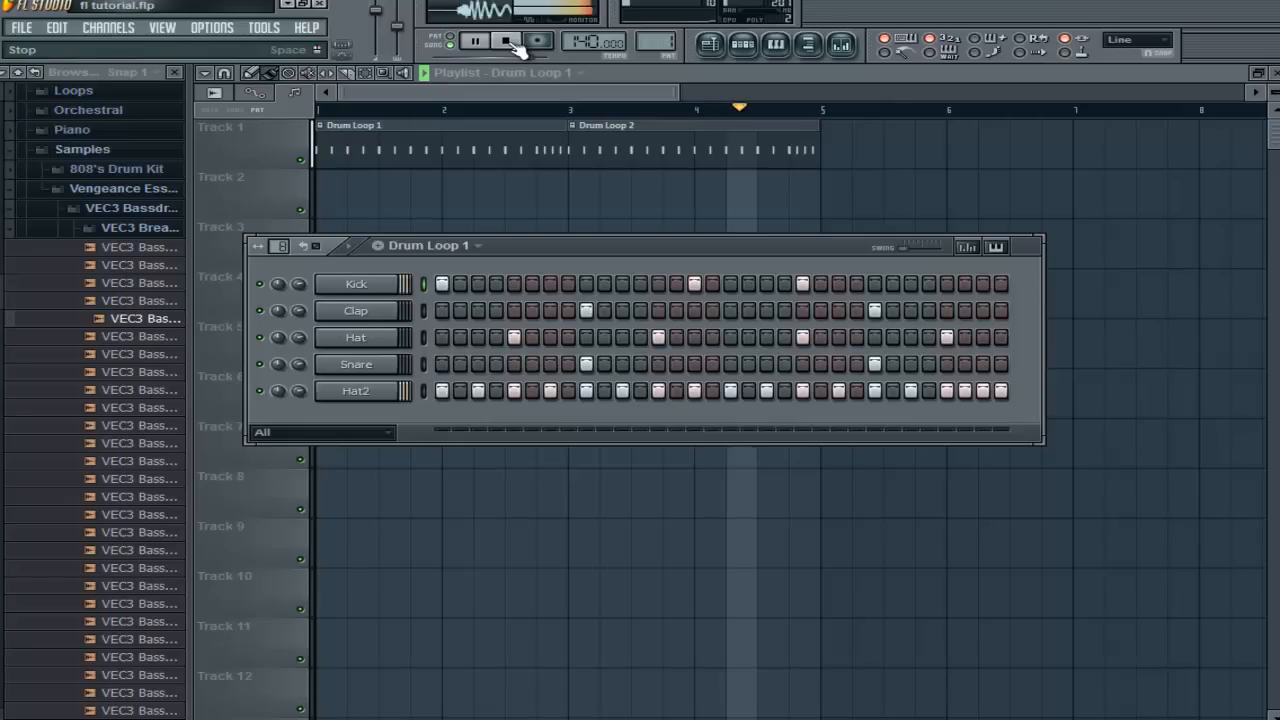
left_click(512, 44)
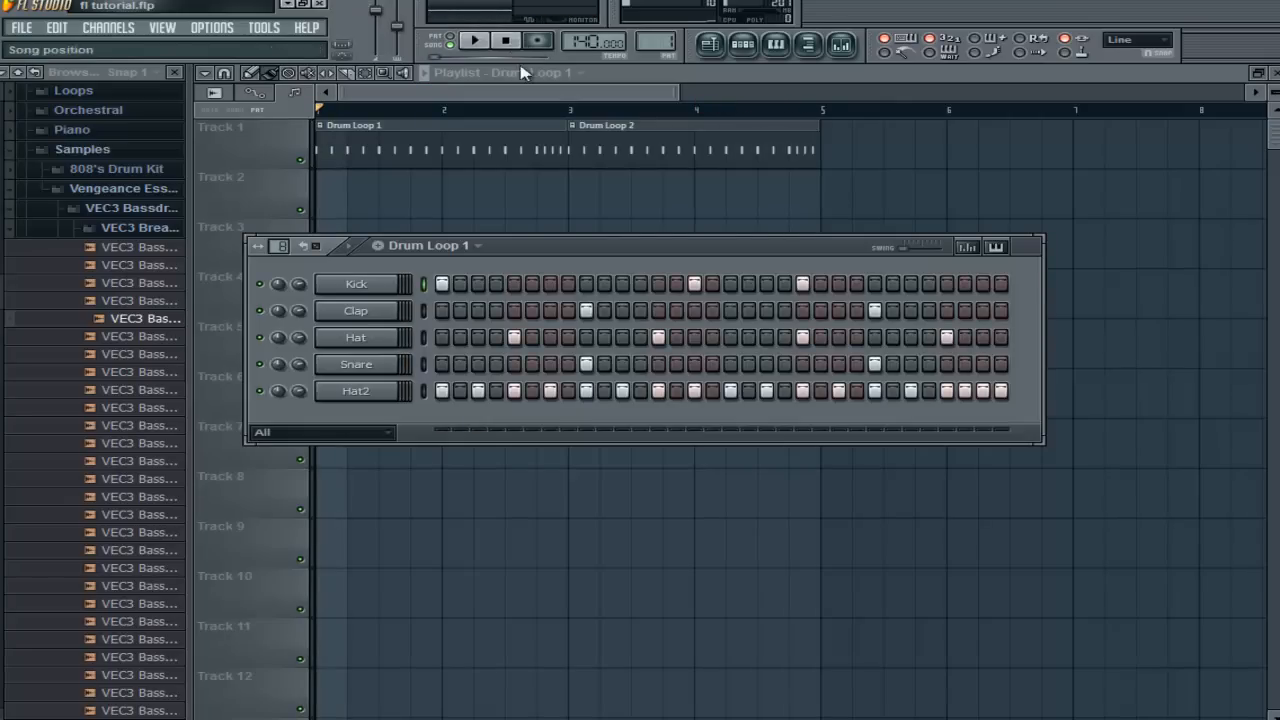
Zoom the playlist out to show more bars, close it, and move the step sequencer higher.
left_click(866, 74)
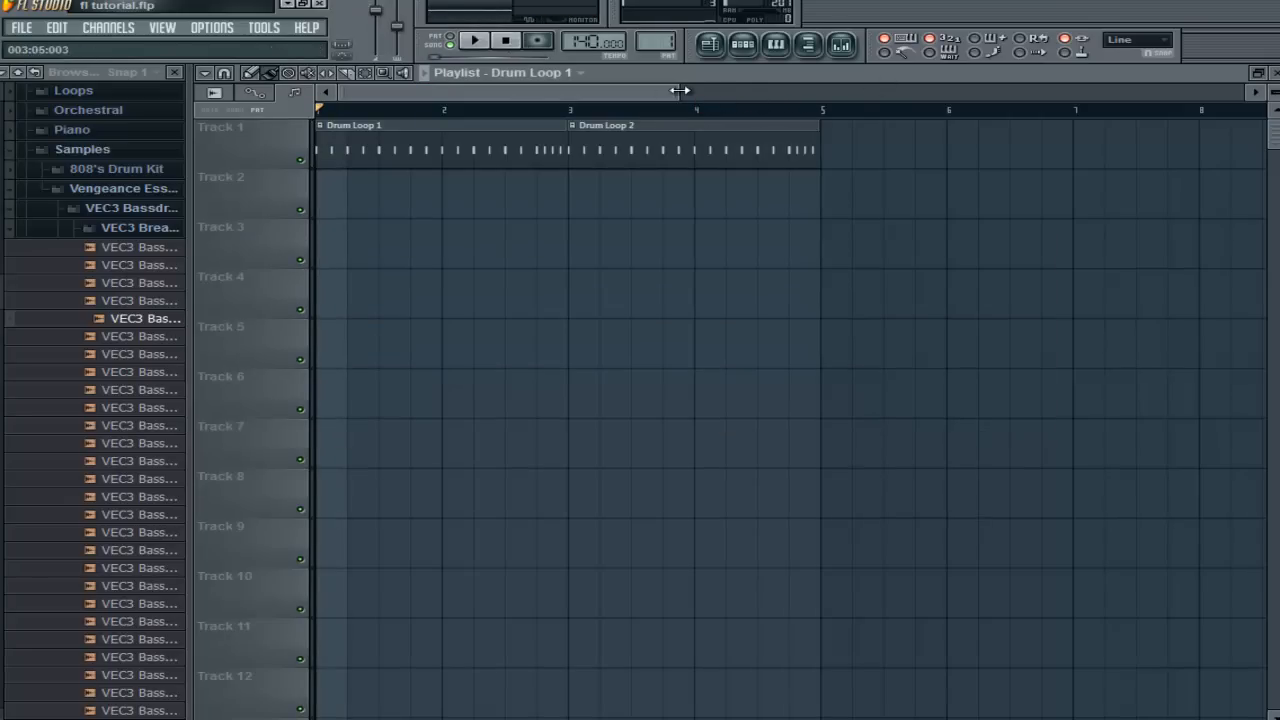
left_click_drag(679, 90, 995, 91)
left_click(1277, 73)
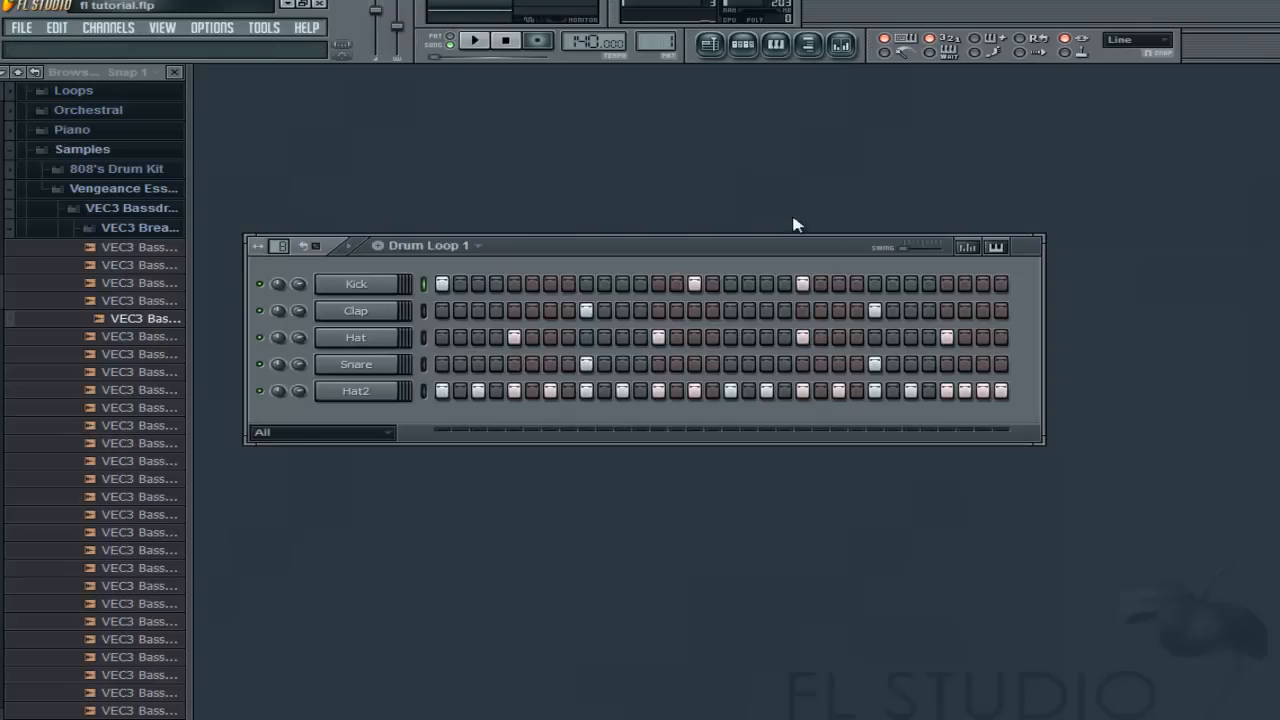
left_click_drag(728, 251, 746, 158)
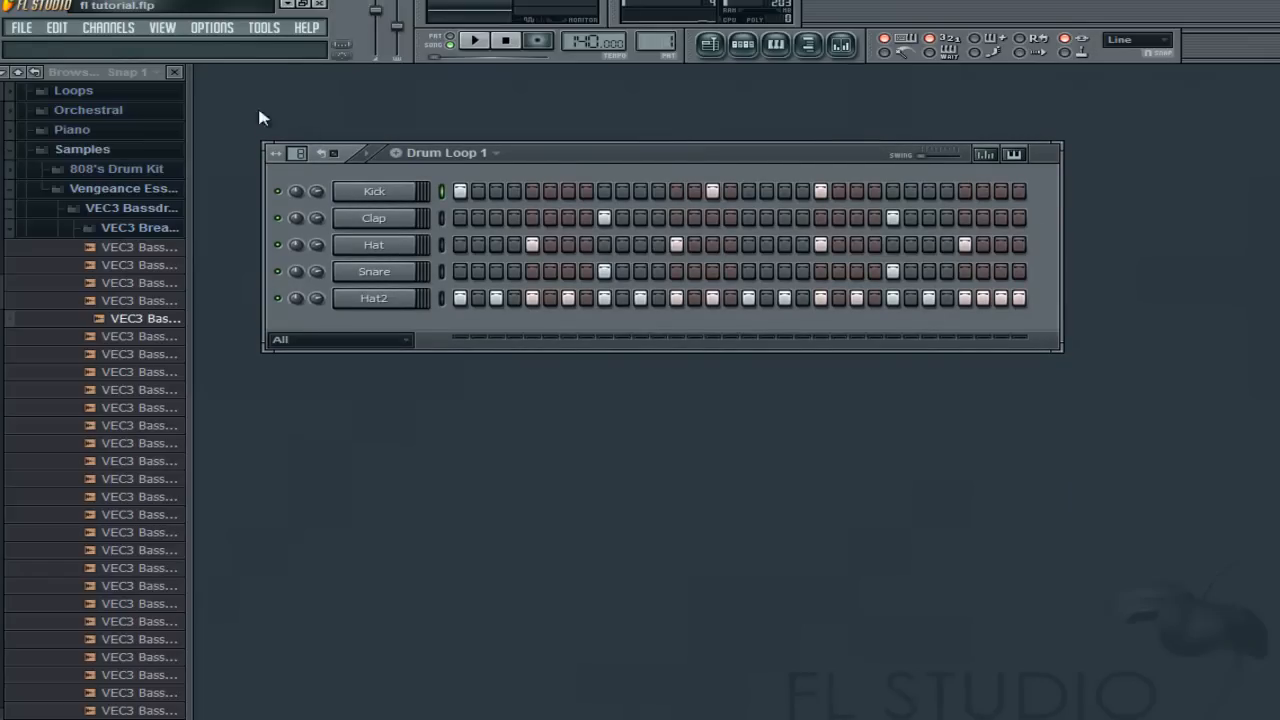
Add a new Nexus synthesizer channel to the project.
left_click(120, 30)
mouse_move(110, 43)
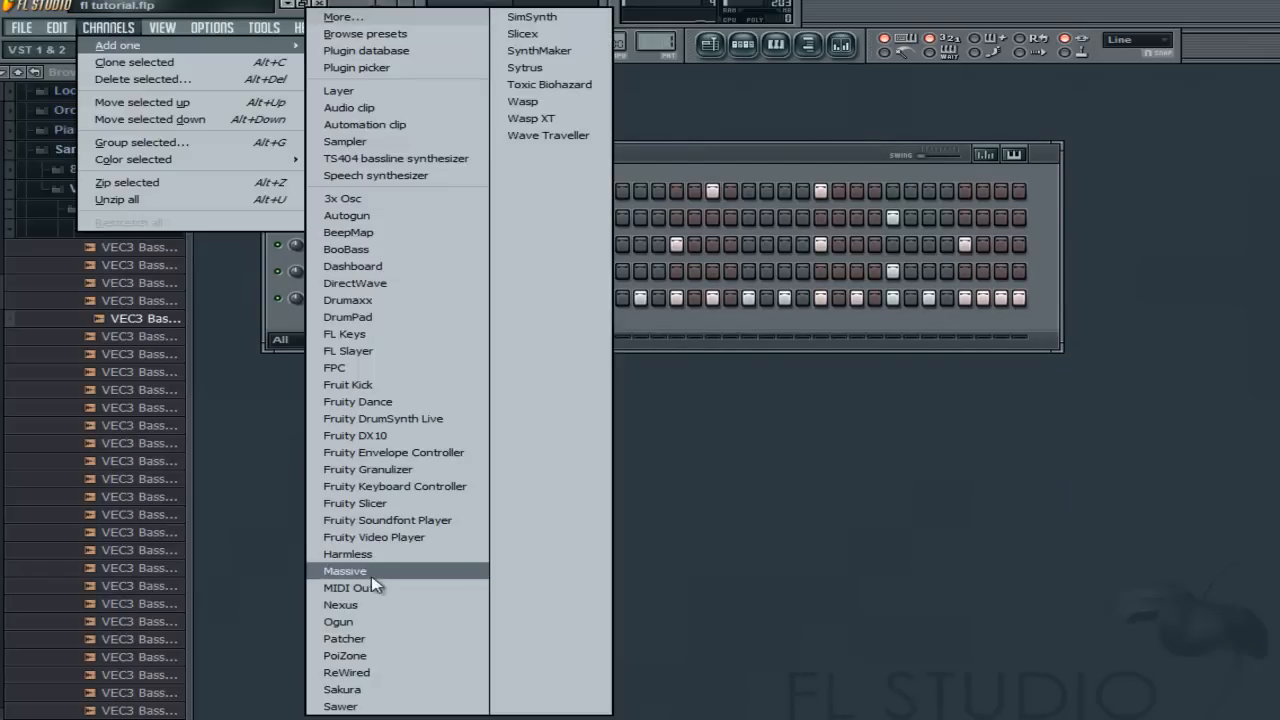
left_click(360, 606)
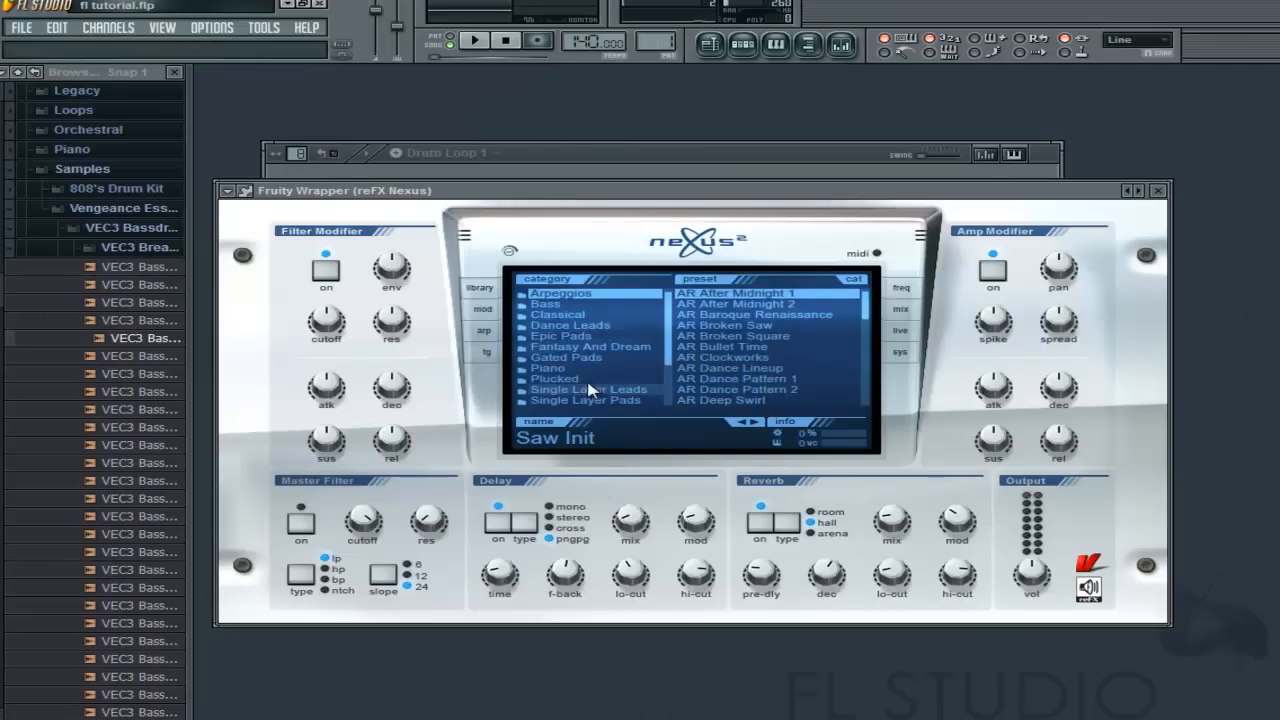
Load the ST Big DramaStrings preset from the Classical category in Nexus and close the plugin window.
left_click(558, 314)
scroll(760, 355, "down", 5)
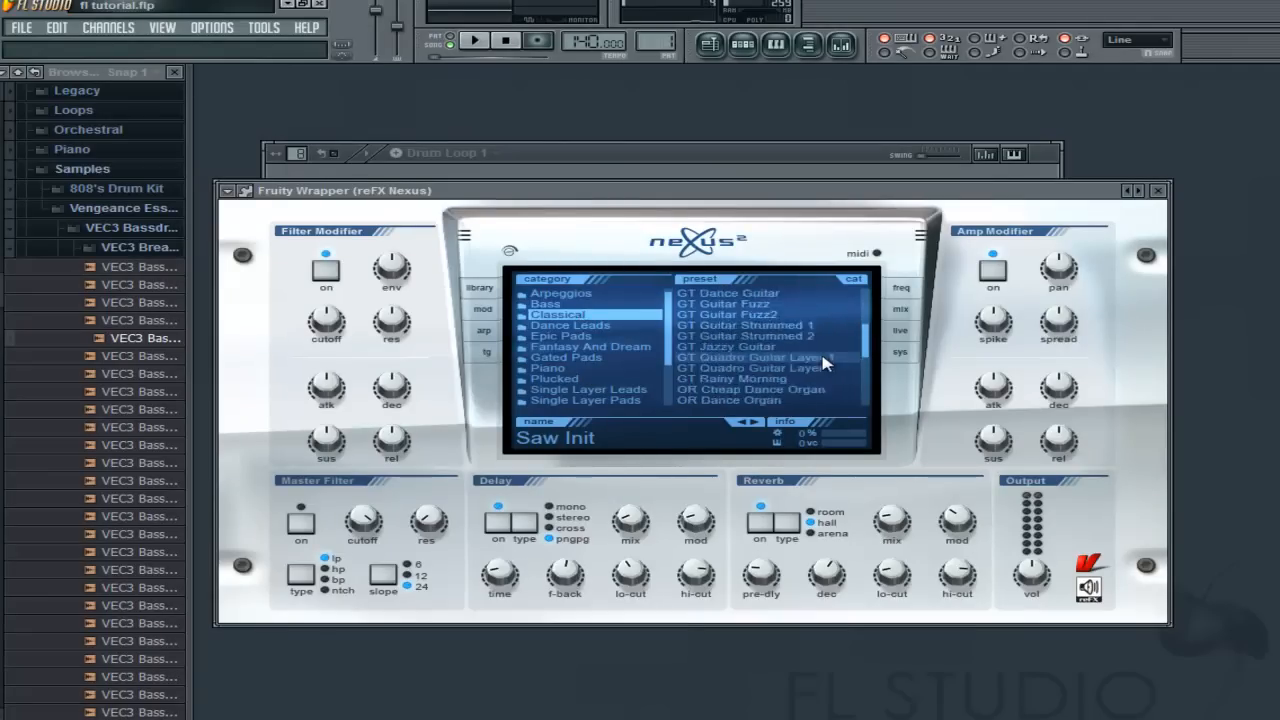
scroll(805, 360, "down", 2)
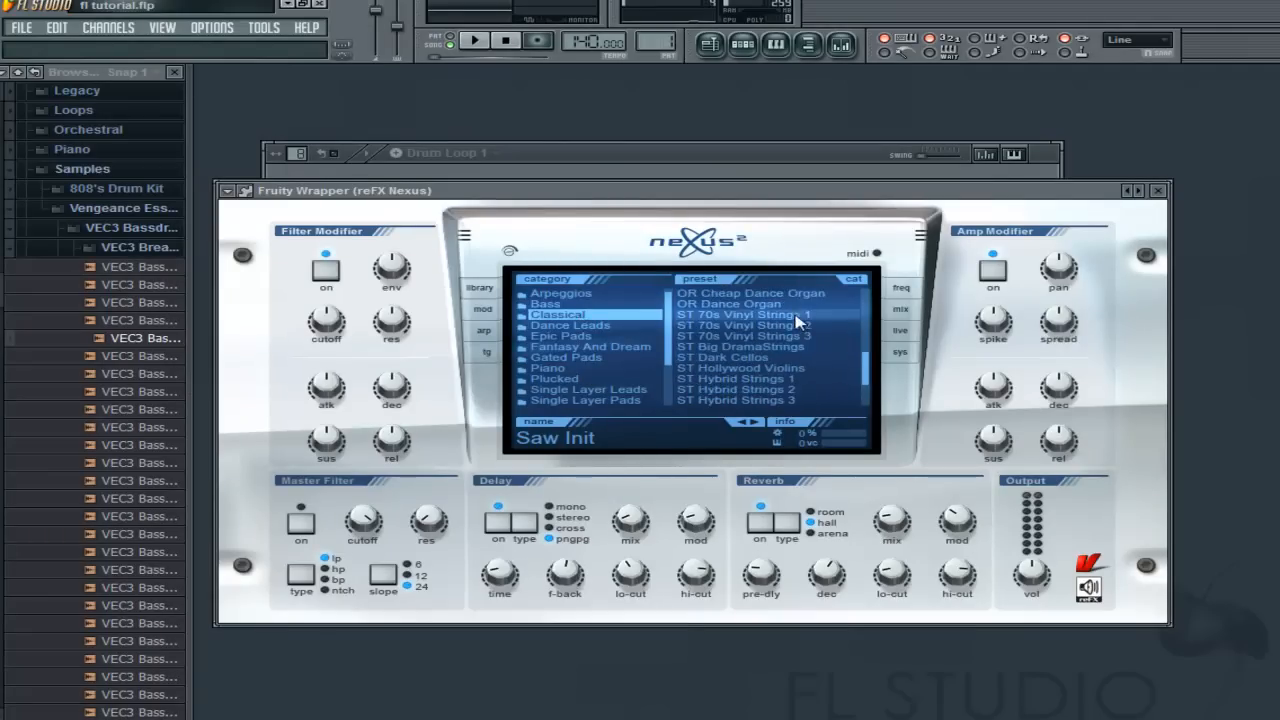
left_click(790, 347)
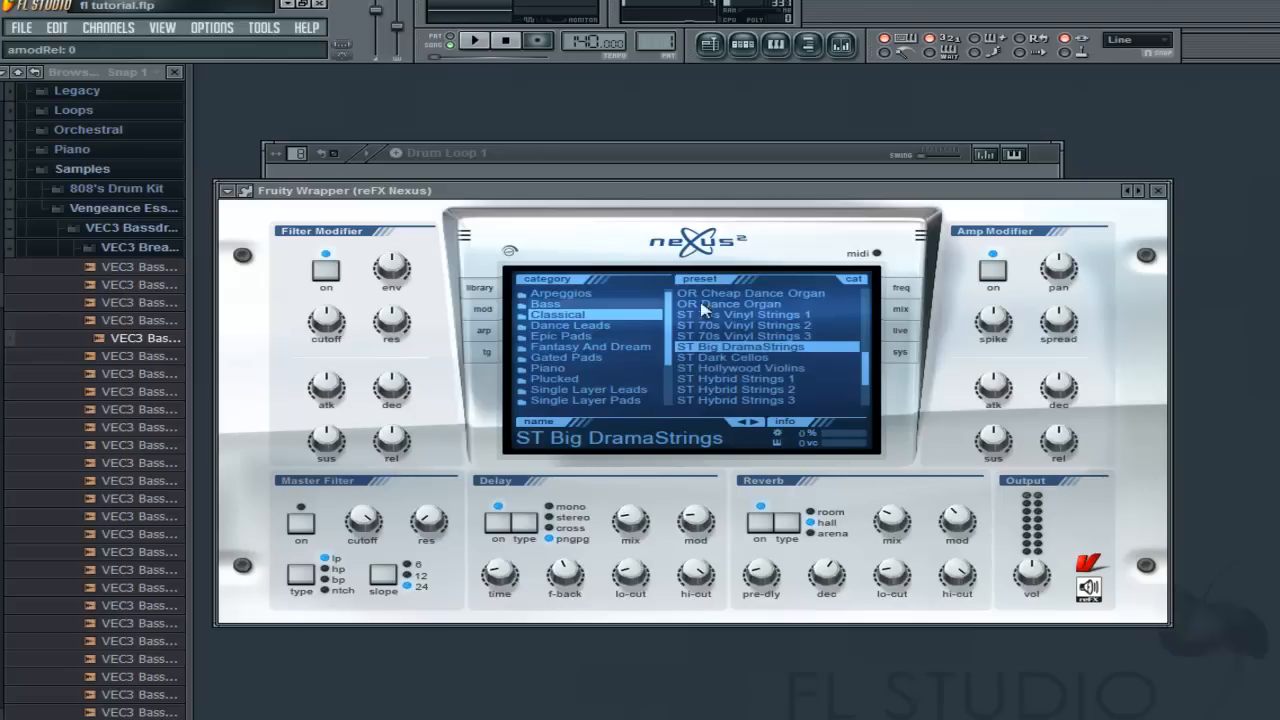
left_click(1157, 191)
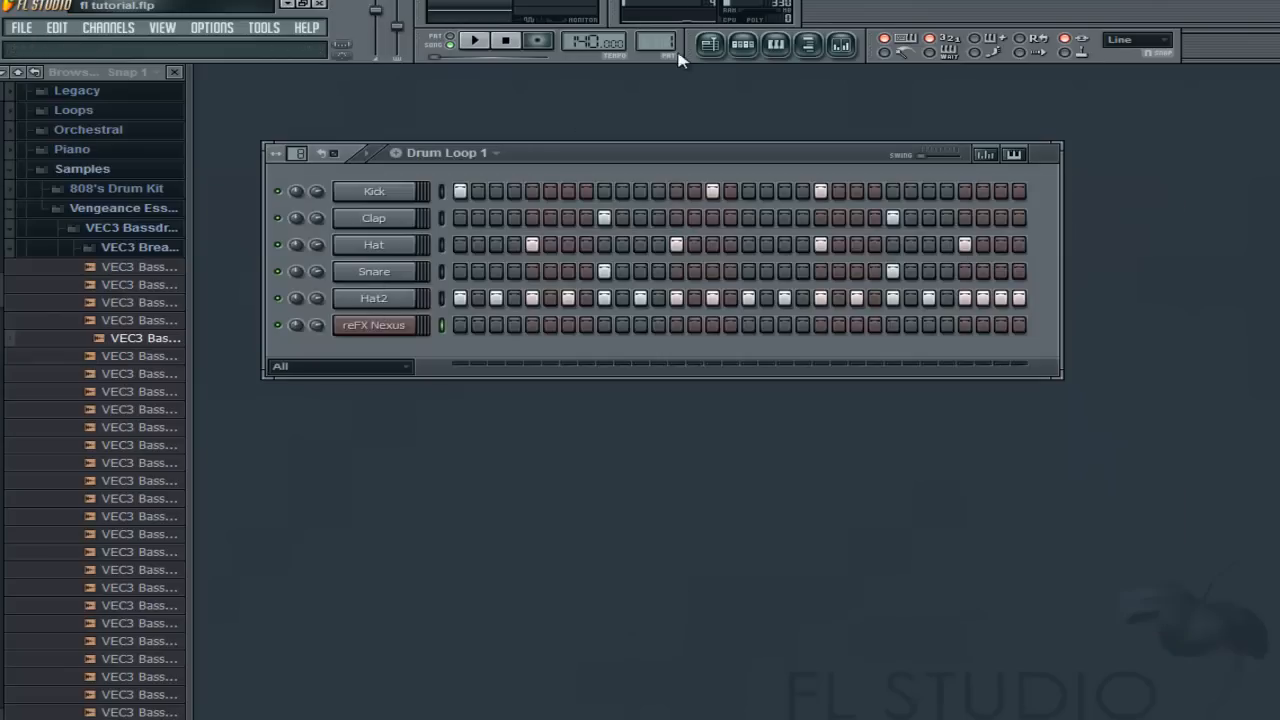
Switch to pattern 3 and rename the reFX Nexus channel to Strings.
scroll(664, 38, "up", 1)
scroll(664, 36, "up", 1)
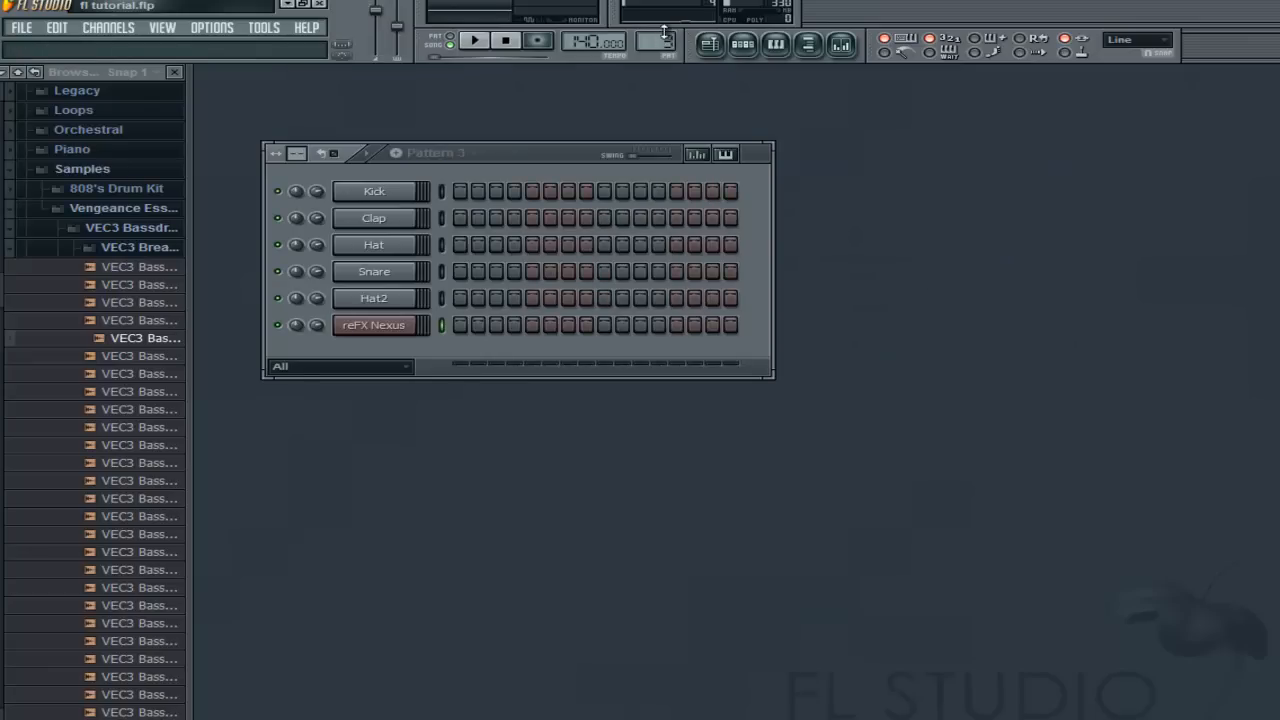
right_click(392, 326)
left_click(482, 346)
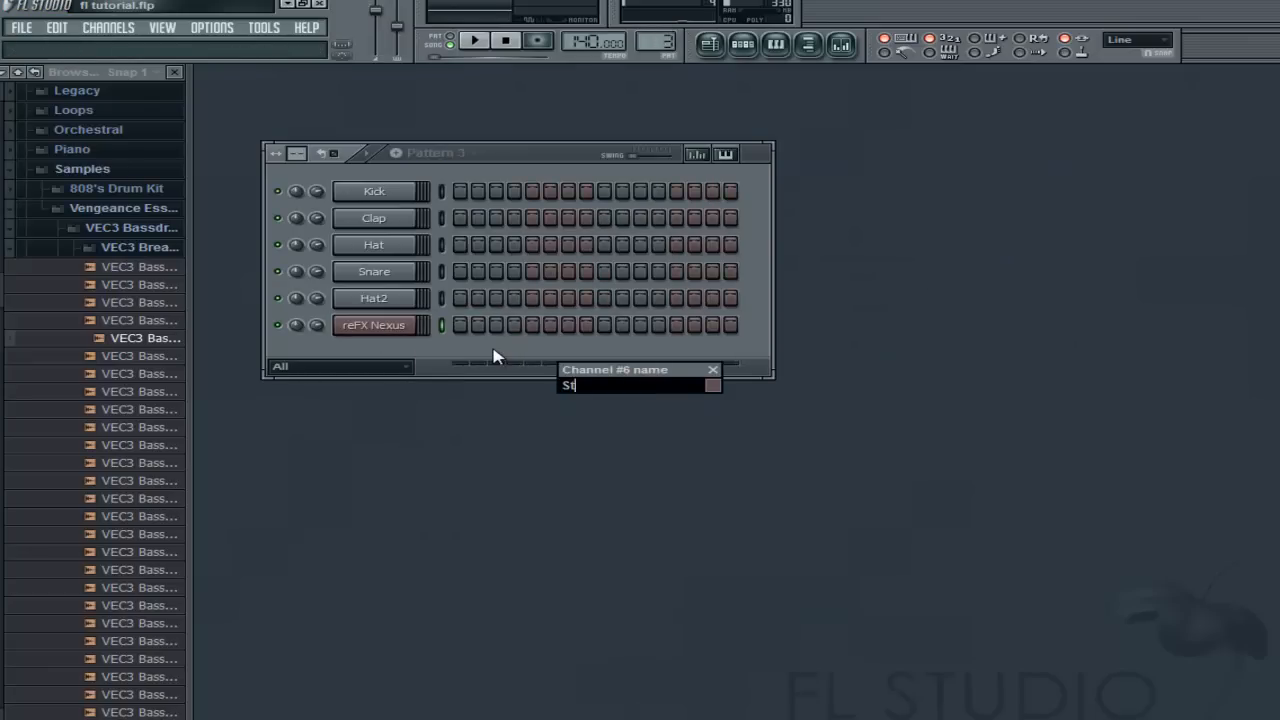
key("Return")
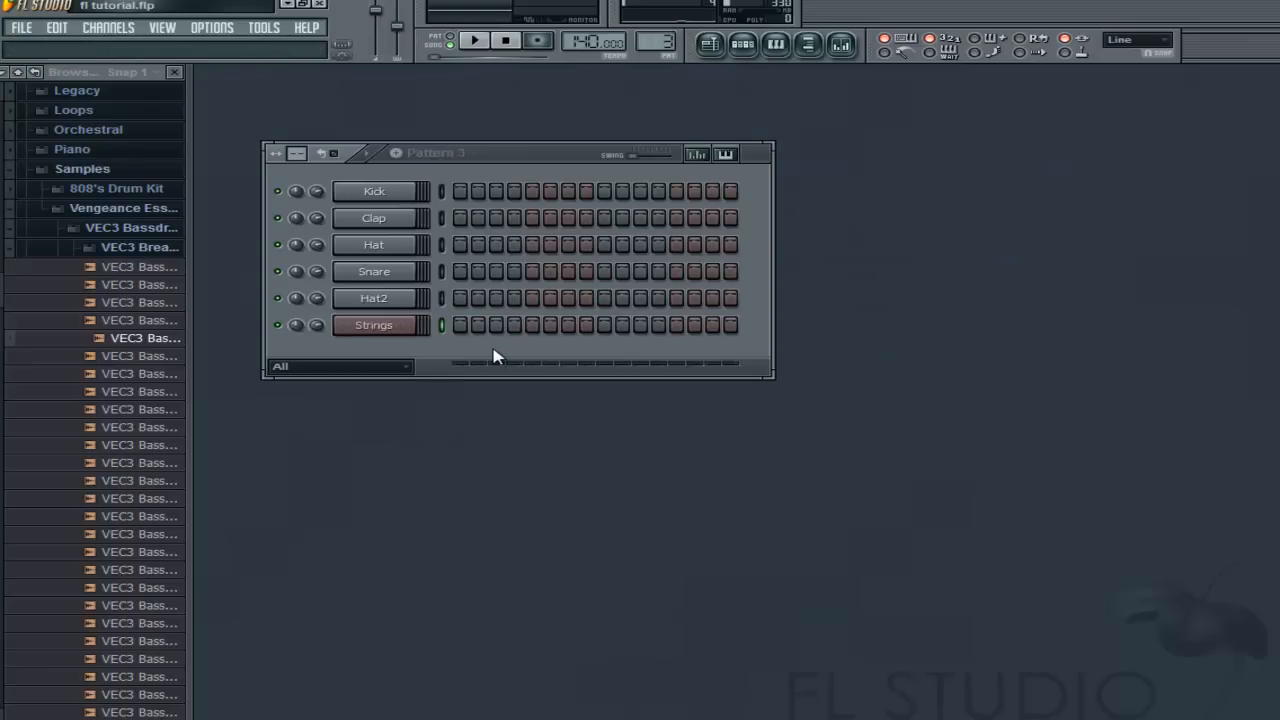
Assign the Strings channel to a free mixer track and set its volume fader to 89% (-2.5 dB).
left_click(385, 328)
left_click(1160, 190)
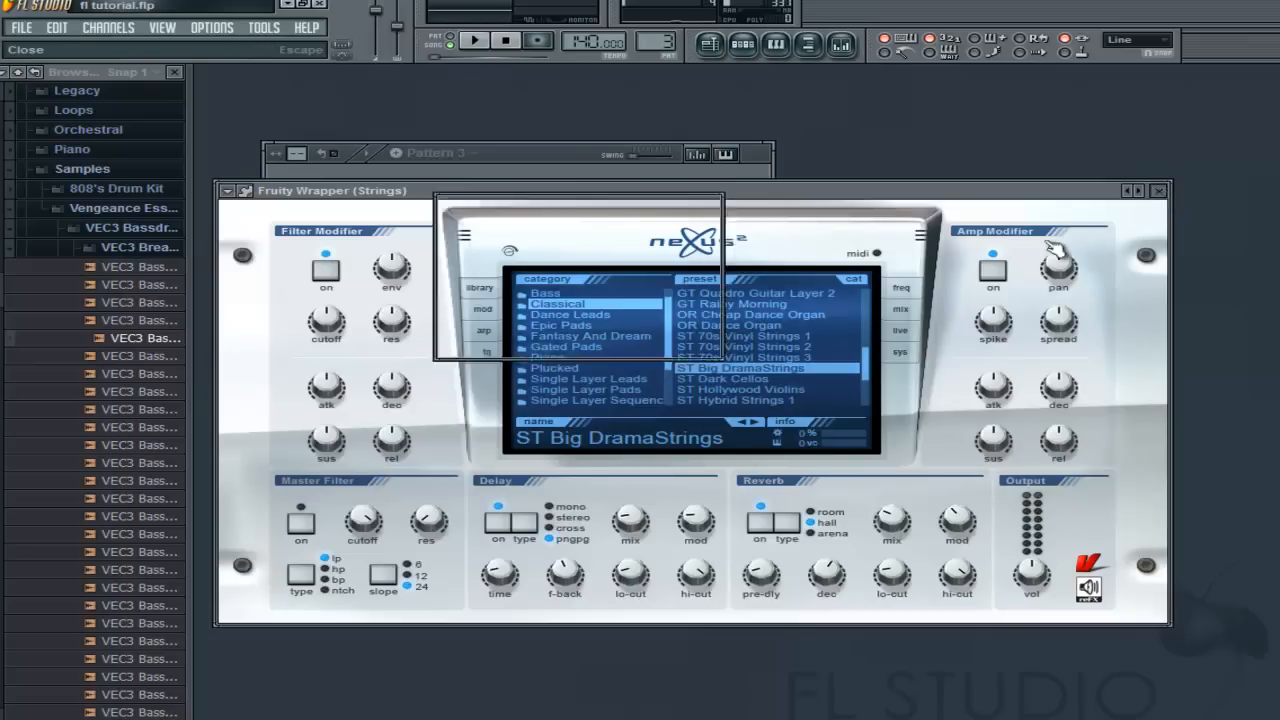
left_click(449, 205)
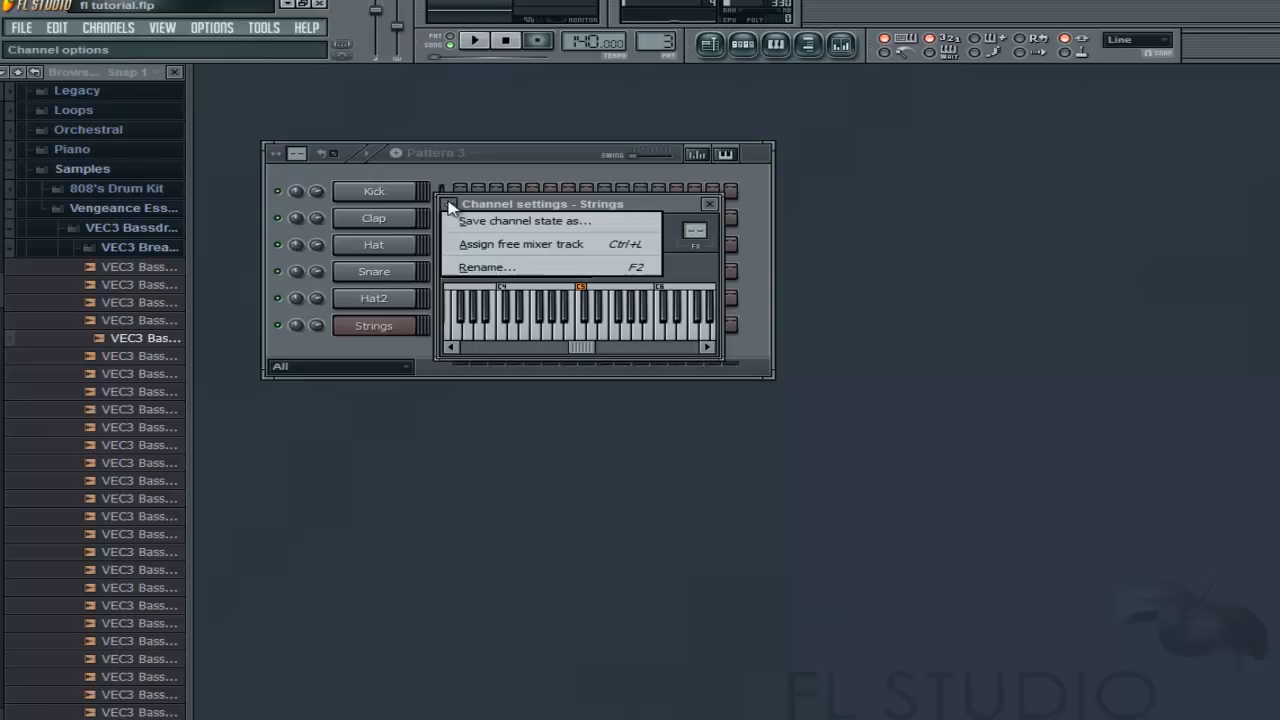
left_click(521, 244)
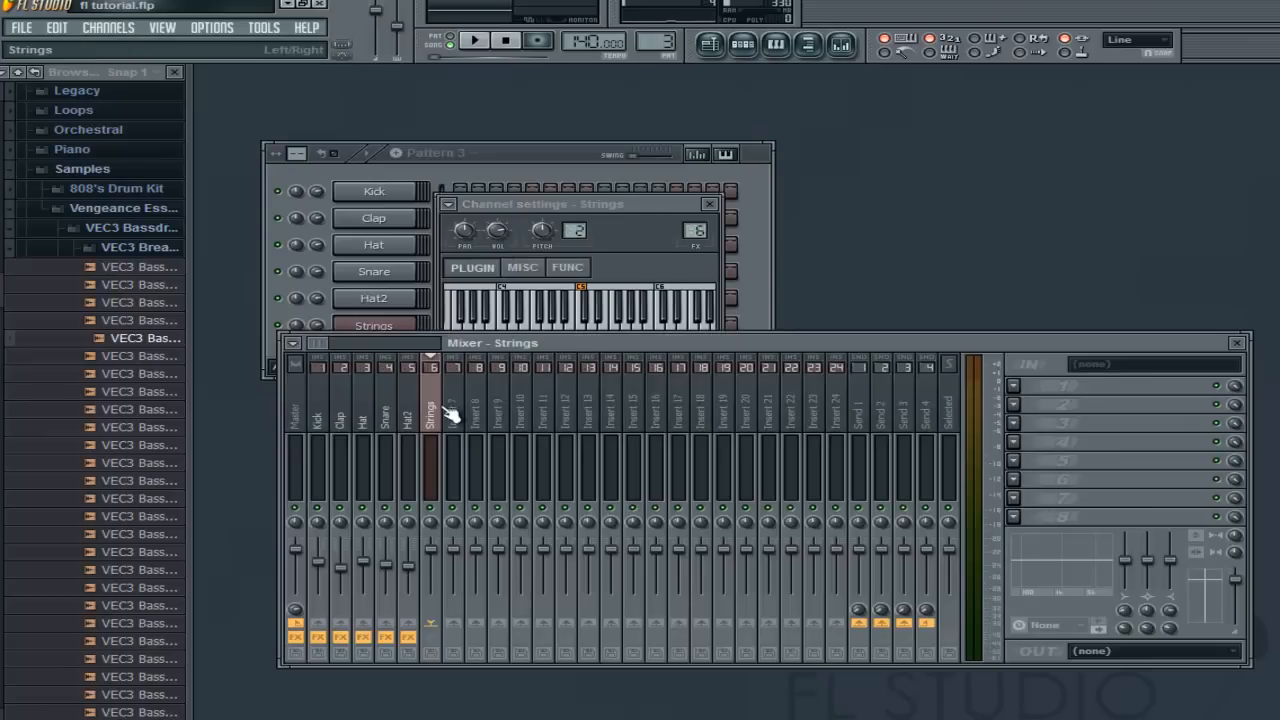
left_click(464, 204)
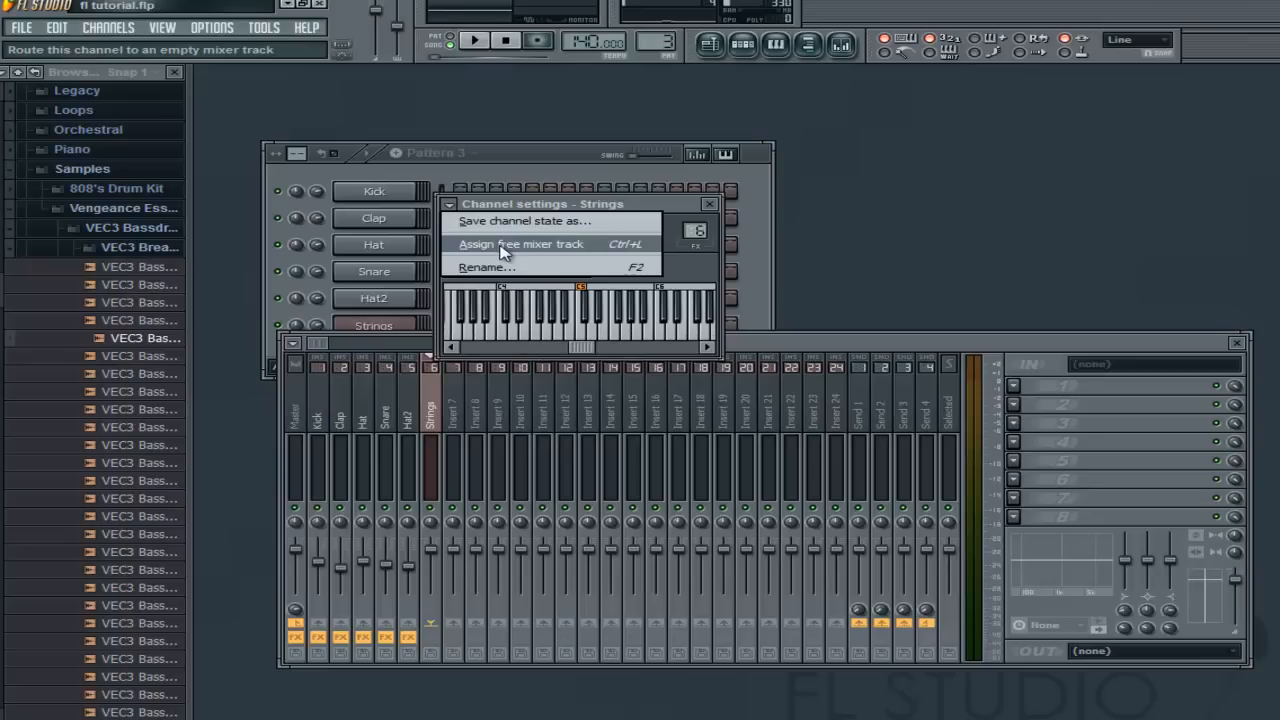
left_click(580, 205)
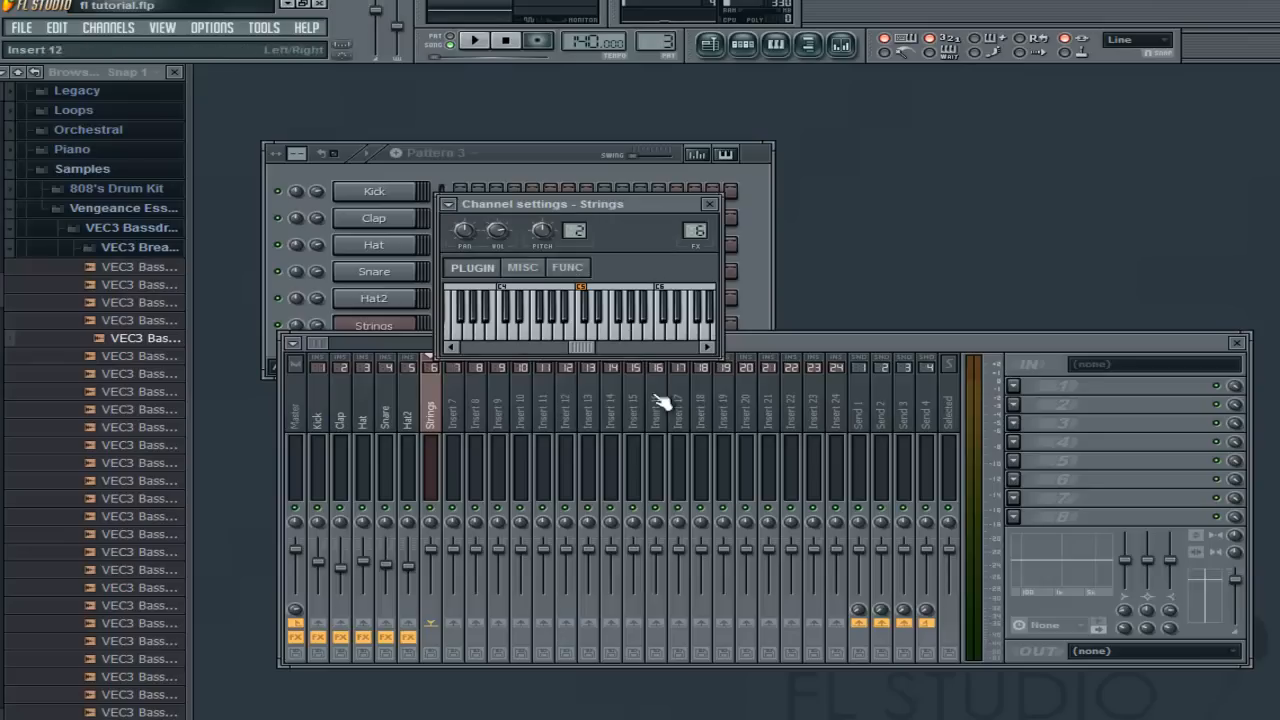
left_click(776, 347)
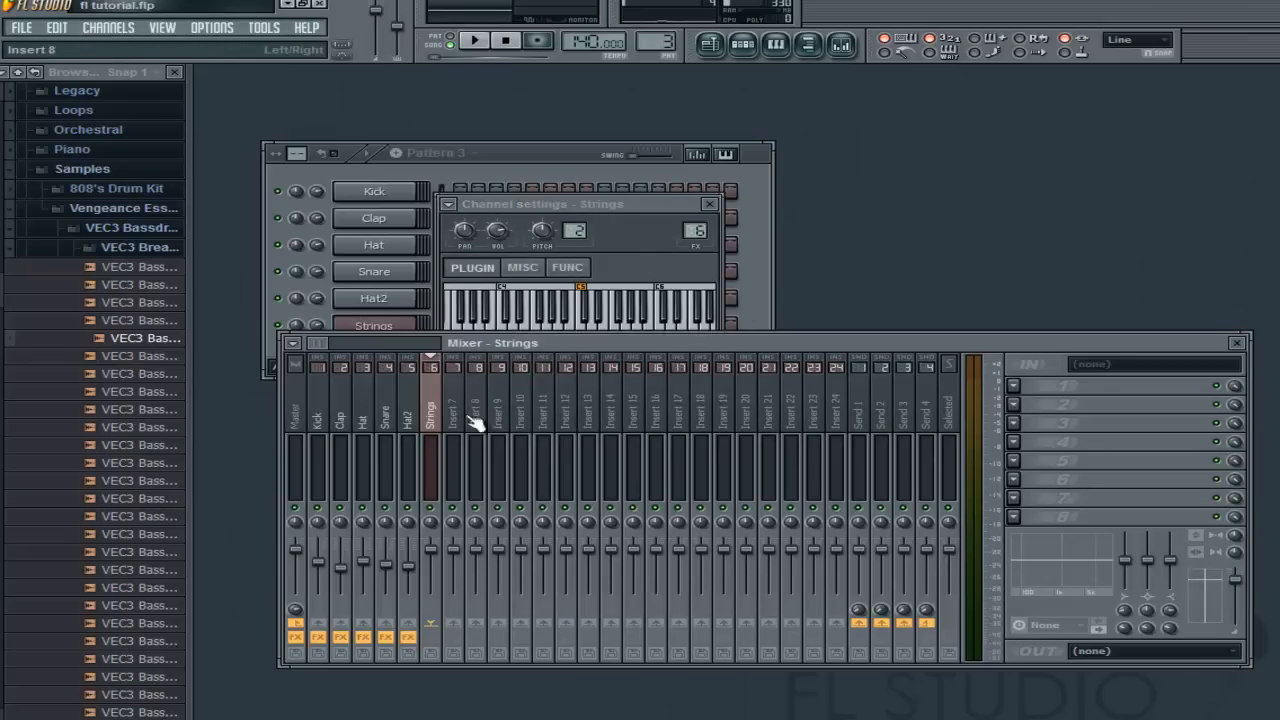
scroll(706, 230, "down", 2)
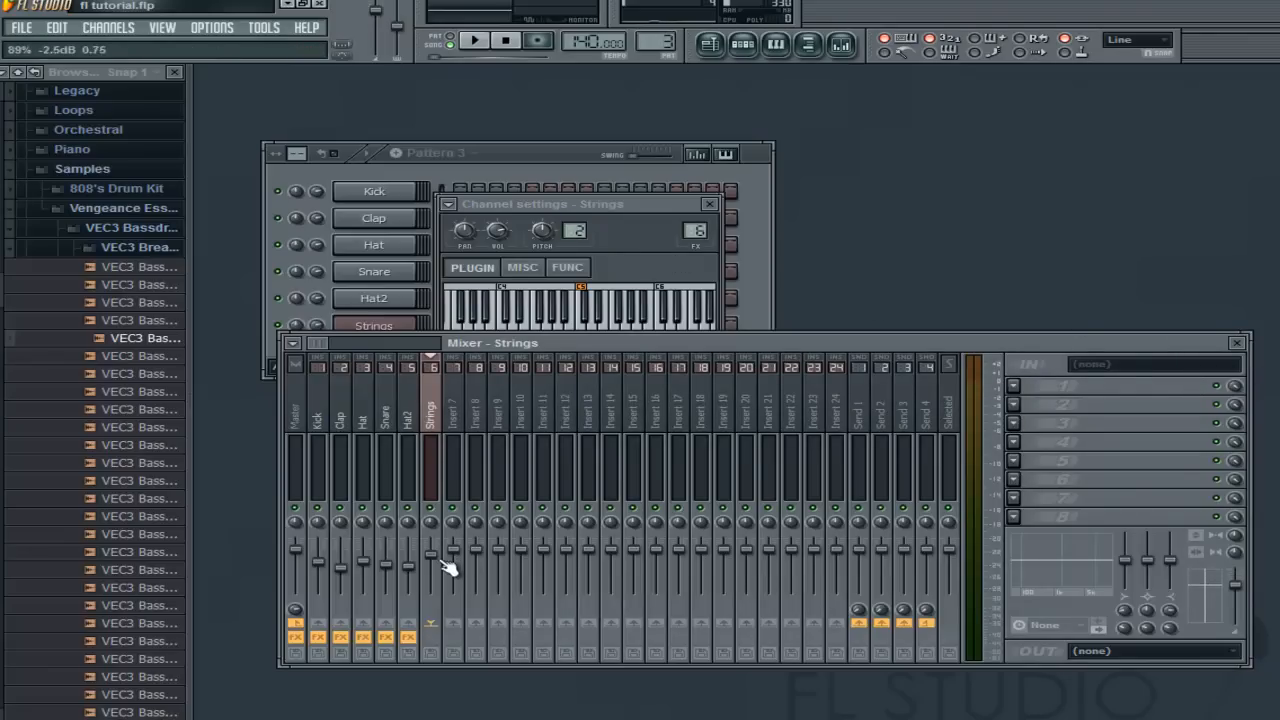
Bring up the step sequencer, audition playback with Drum Loop 1 selected, and return to pattern 3.
key("F6")
scroll(668, 40, "down", 1)
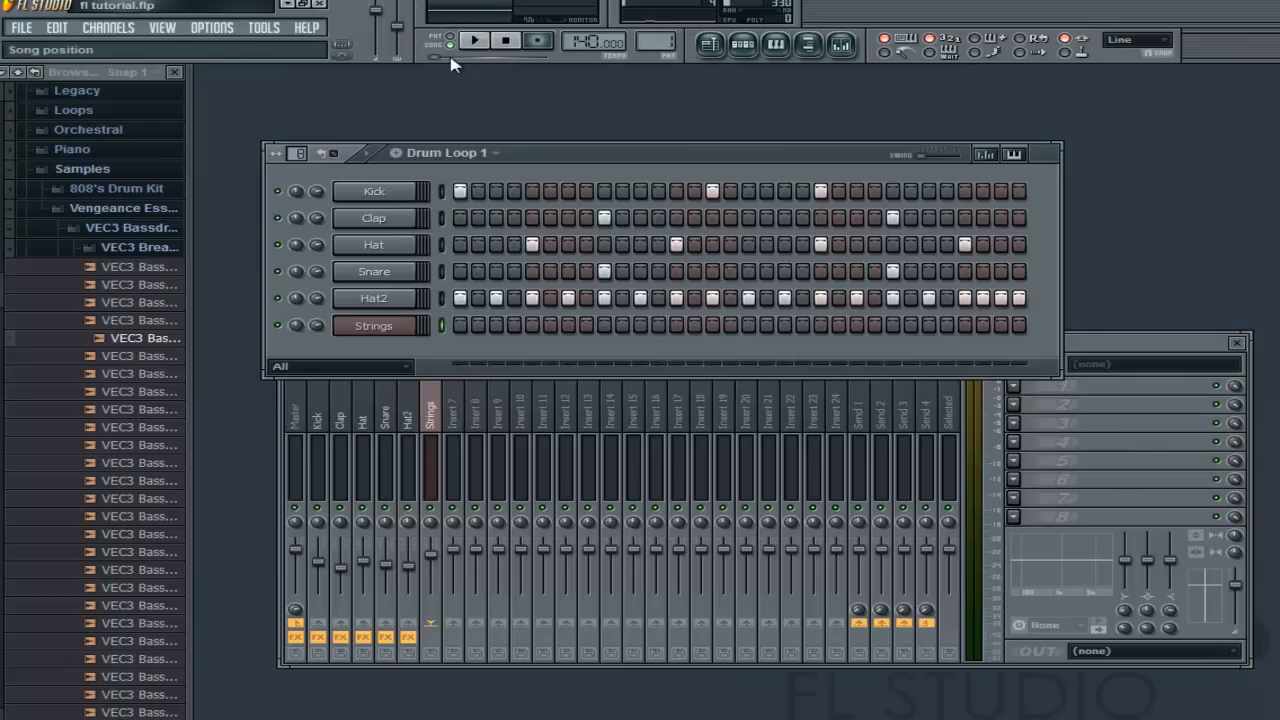
left_click(475, 41)
scroll(663, 40, "down", 1)
scroll(663, 38, "down", 1)
In the Strings piano roll, place short notes: D4 at the start of bar 1, D#4 on beat 4, and D4 at the start of bar 2.
right_click(404, 325)
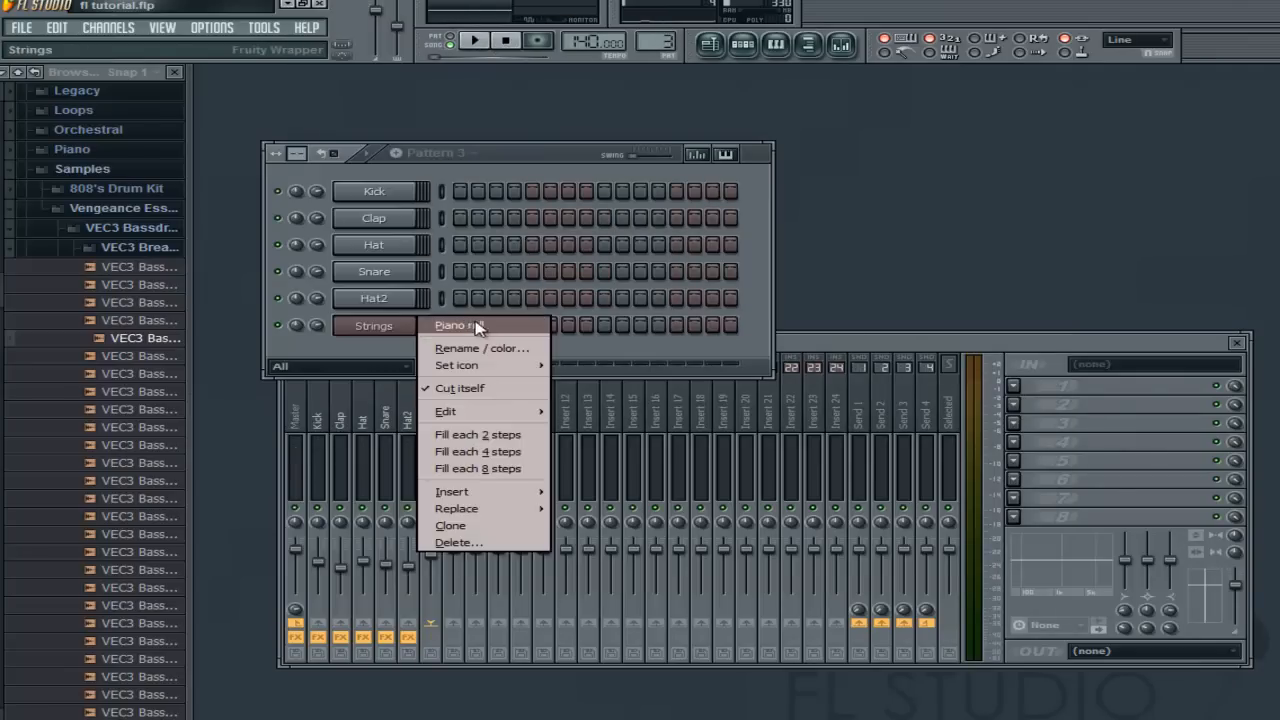
left_click(430, 323)
left_click(272, 330)
left_click_drag(272, 331, 259, 331)
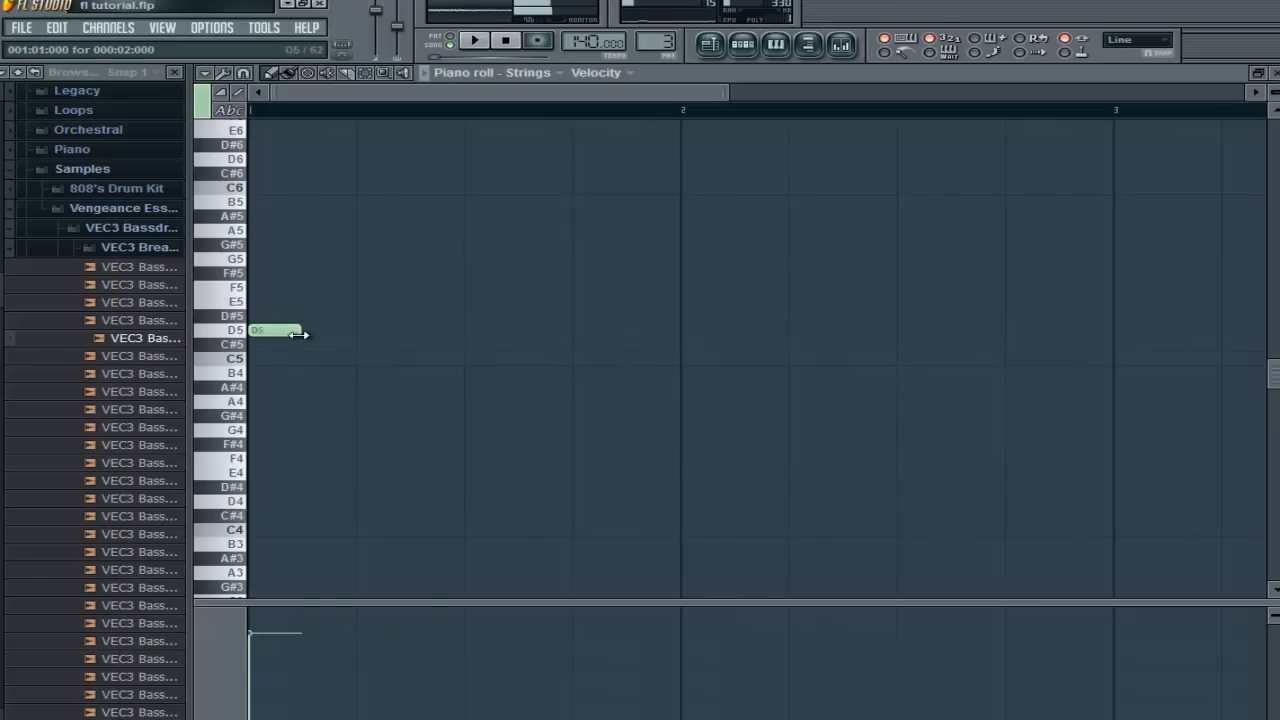
left_click(255, 501)
key("space")
key("space")
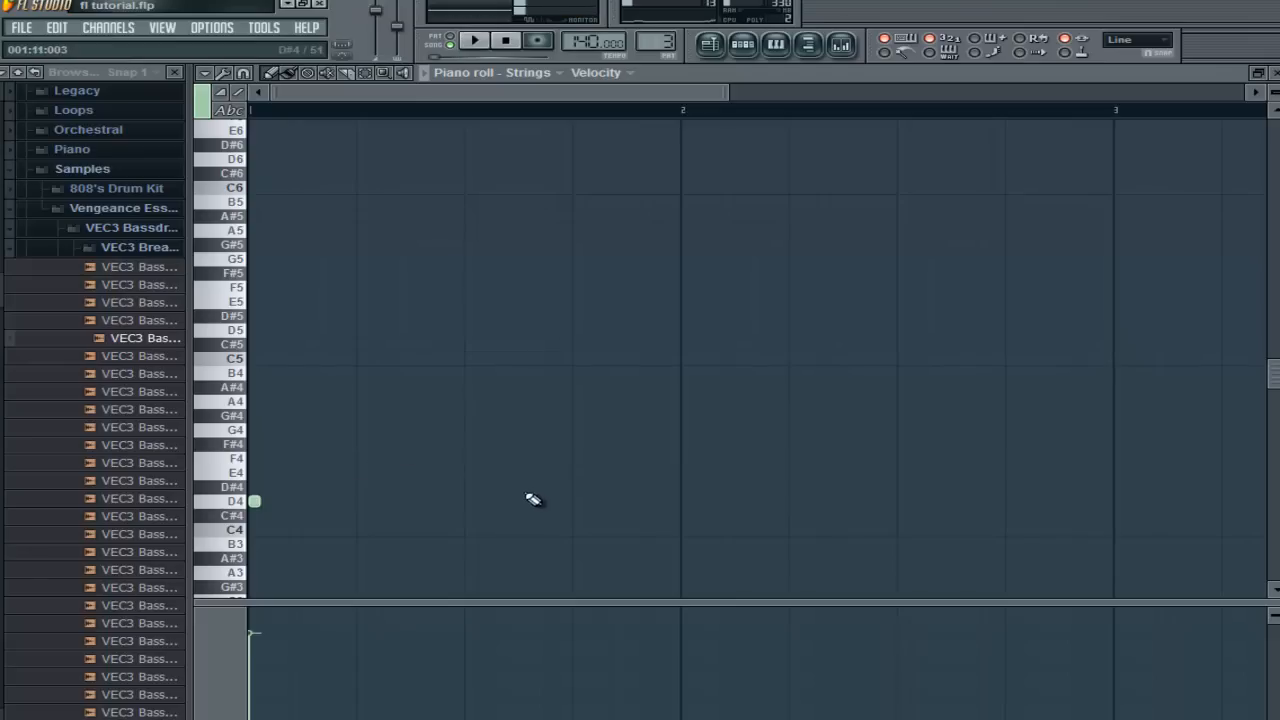
left_click(579, 487)
left_click(685, 501)
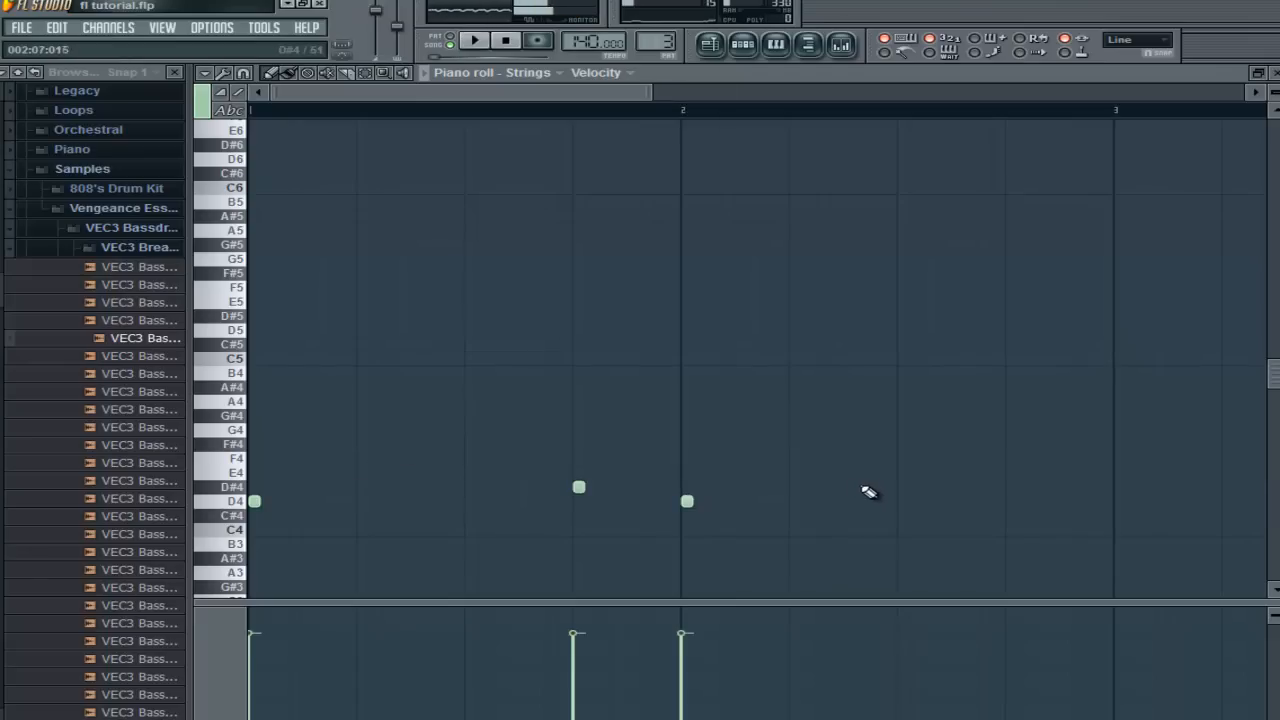
Place Pattern 3 at the start of Track 2 in the playlist and extend the clip to four bars.
left_click(707, 44)
left_click(509, 186)
left_click_drag(509, 186, 222, 187)
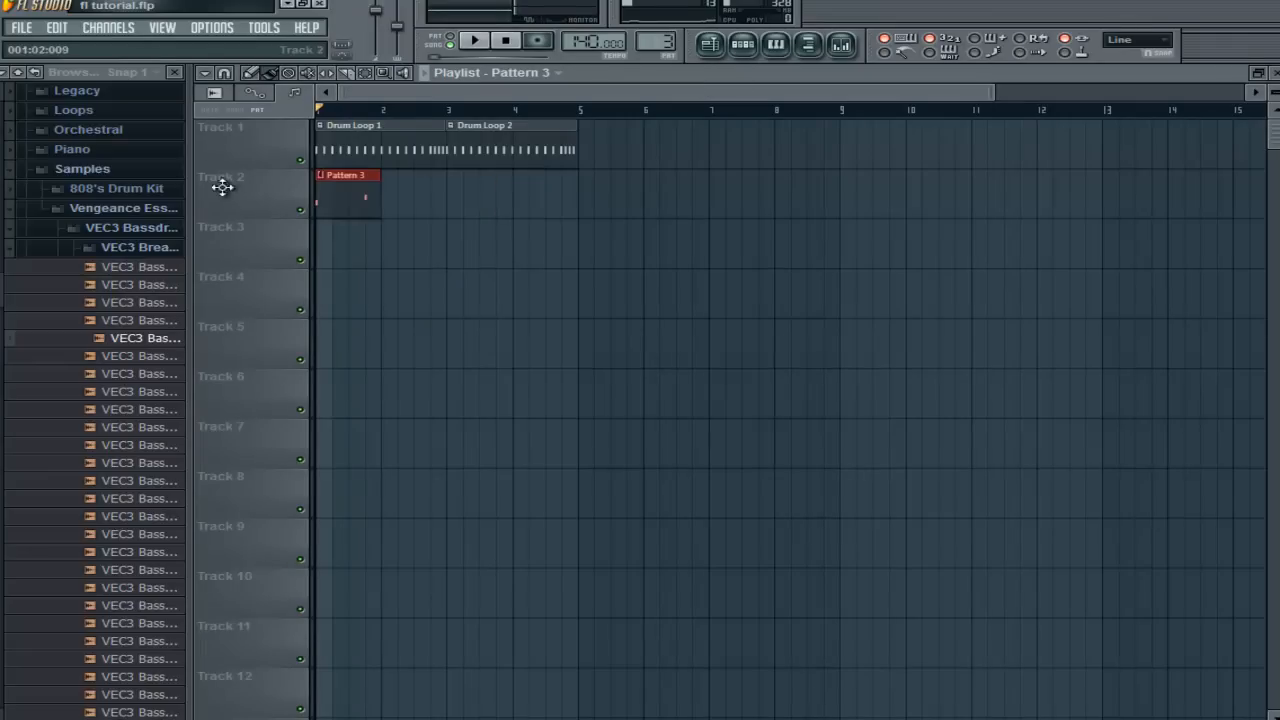
left_click_drag(379, 193, 578, 203)
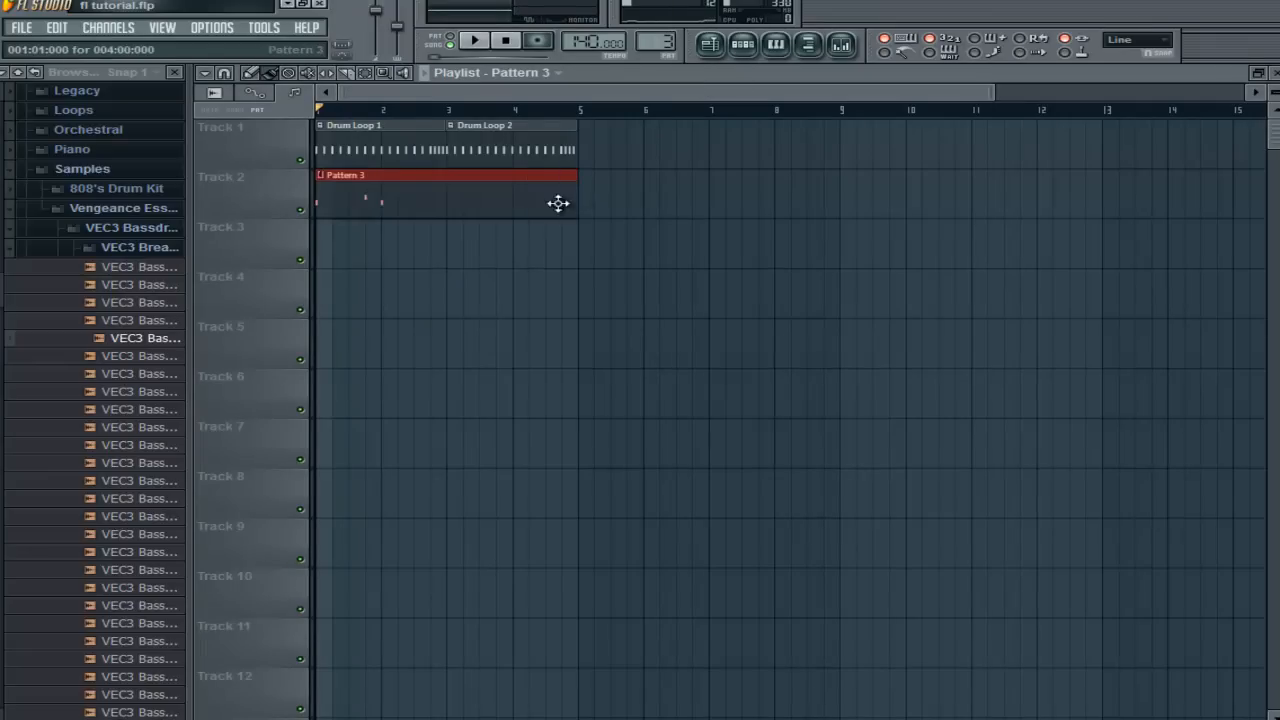
Delete the second and third Strings notes and add D#4 at the start of bar 2 and D4 on its second beat.
double_click(396, 203)
left_click_drag(623, 98, 457, 112)
key("space")
right_click(573, 484)
right_click(686, 503)
left_click(684, 473)
right_click(687, 474)
left_click(690, 489)
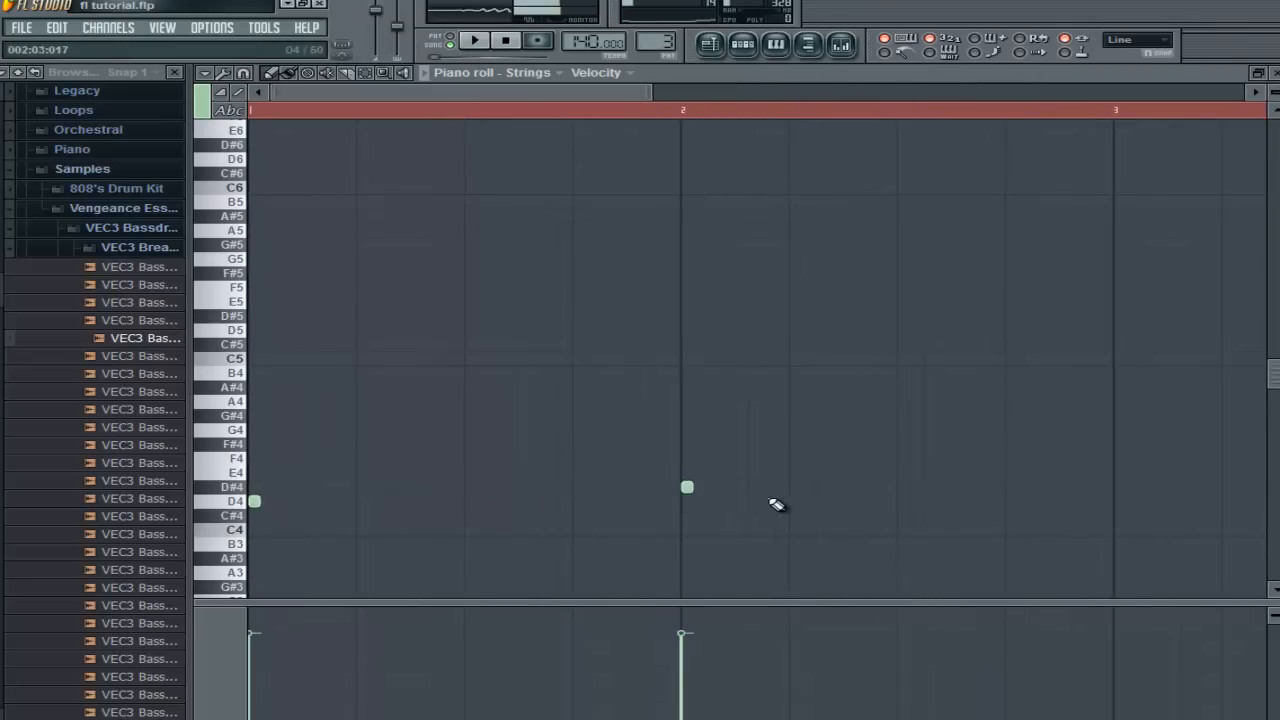
left_click(796, 503)
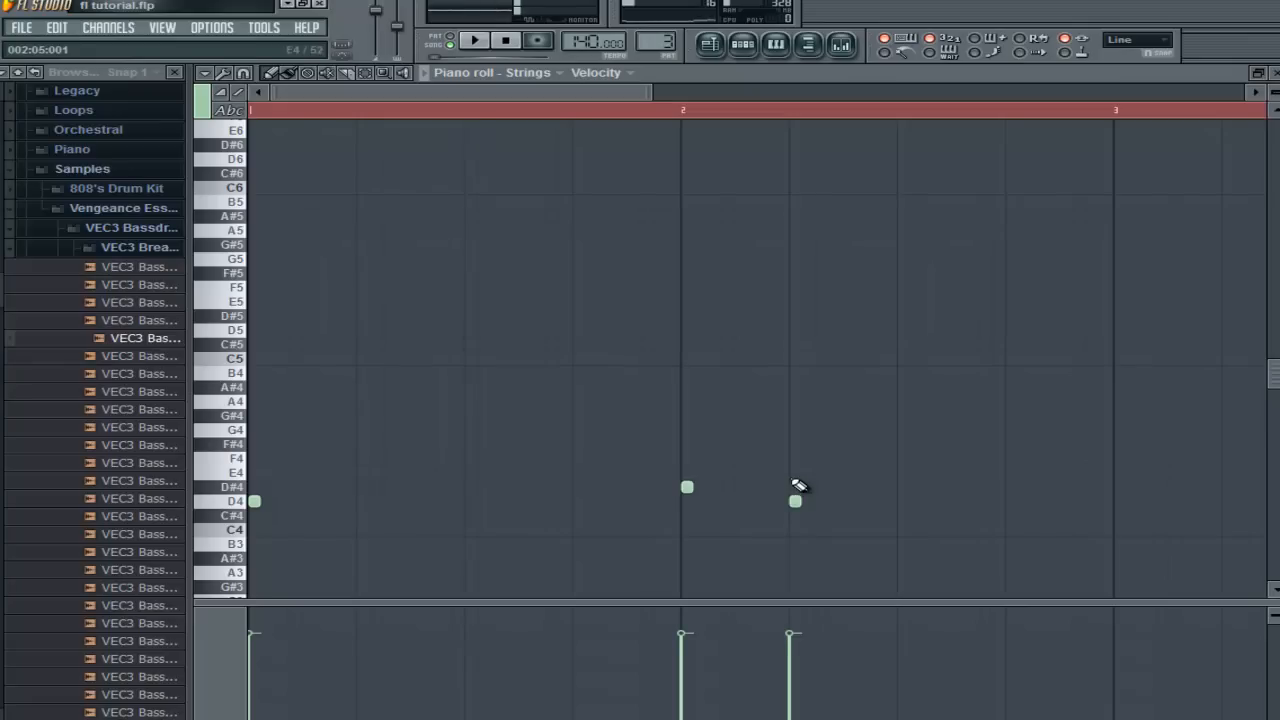
Open the mixer, move its window up, and set the Strings track fader to 75% (-6.0 dB).
left_click(711, 44)
left_click(712, 46)
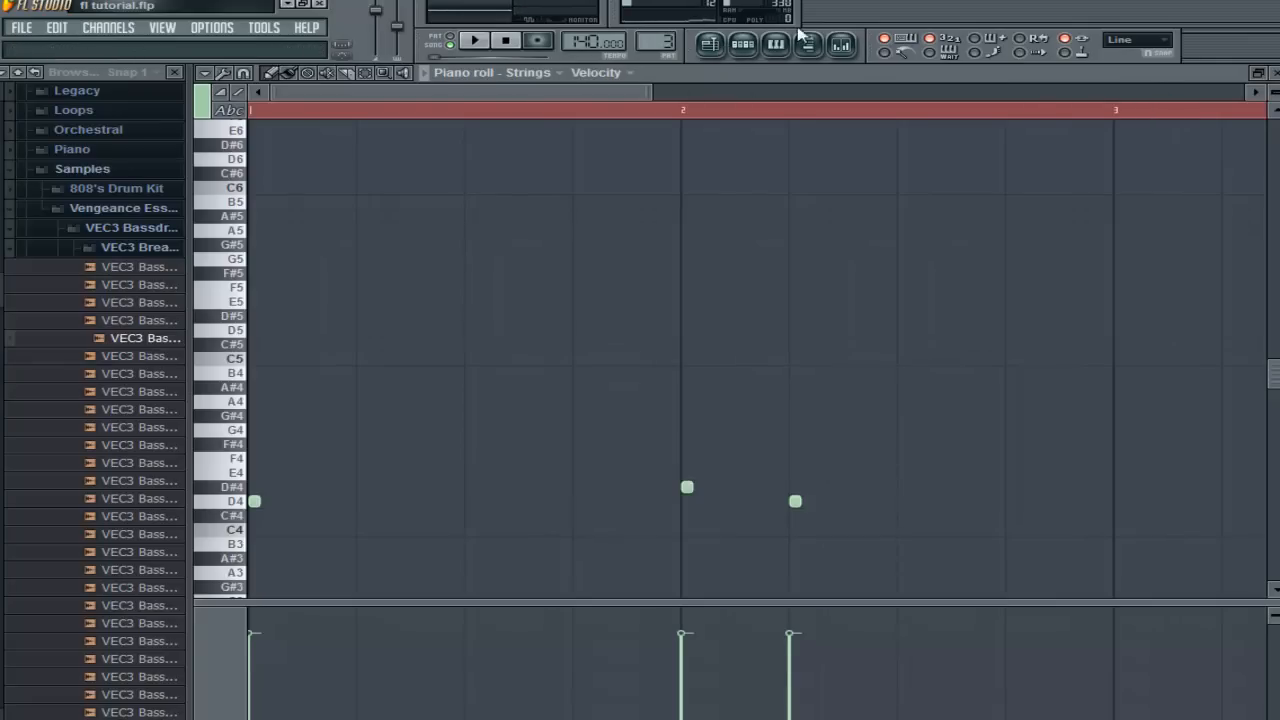
left_click(845, 47)
left_click_drag(852, 345, 868, 236)
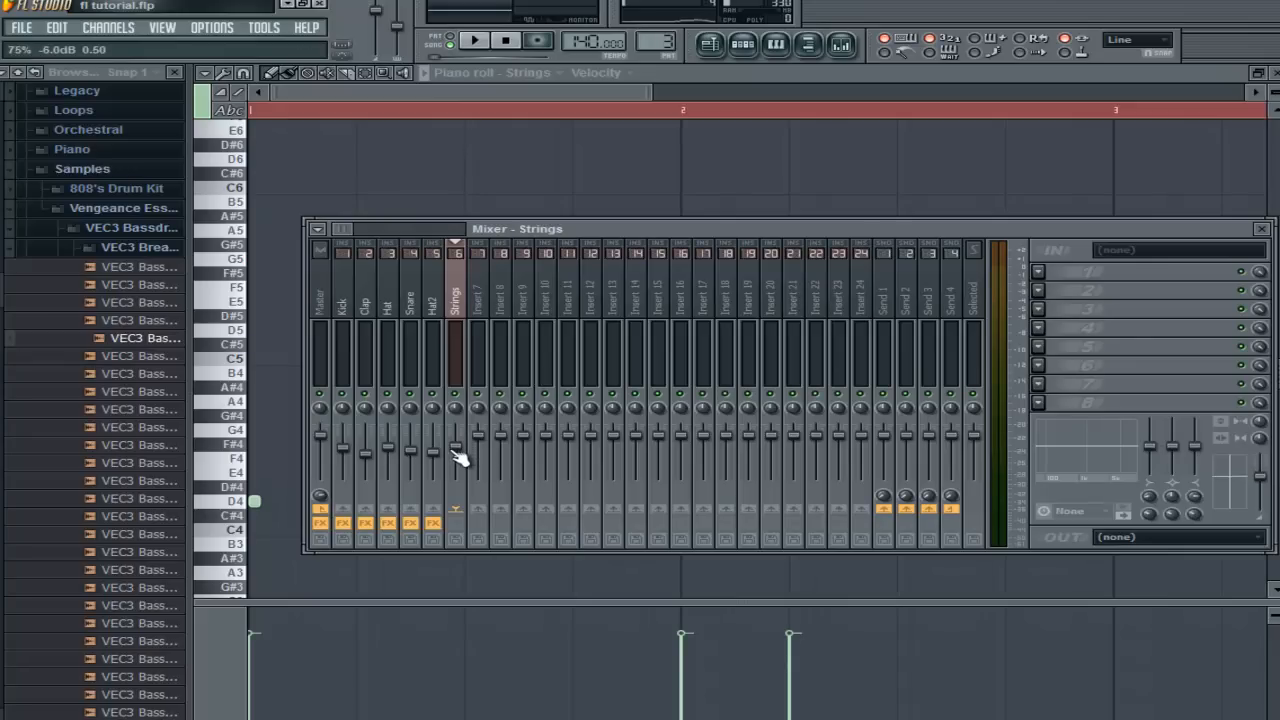
Lower the Strings track fader to 69% (-7.5 dB) while the song plays and leave the mixer.
key("space")
left_click_drag(458, 456, 458, 461)
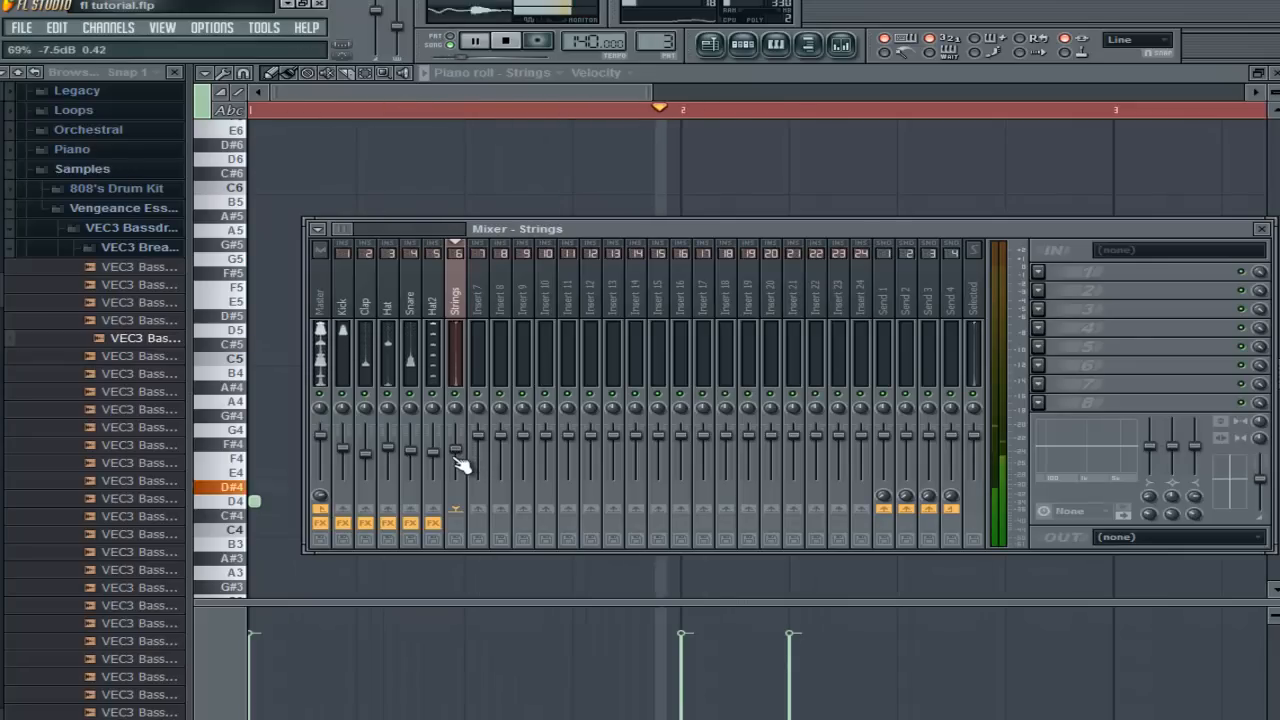
left_click(578, 94)
In the Strings piano roll, move the D#4 note half a beat earlier than bar 2 and add D4 at the start of bar 3.
key("space")
left_click_drag(686, 490, 638, 487)
key("space")
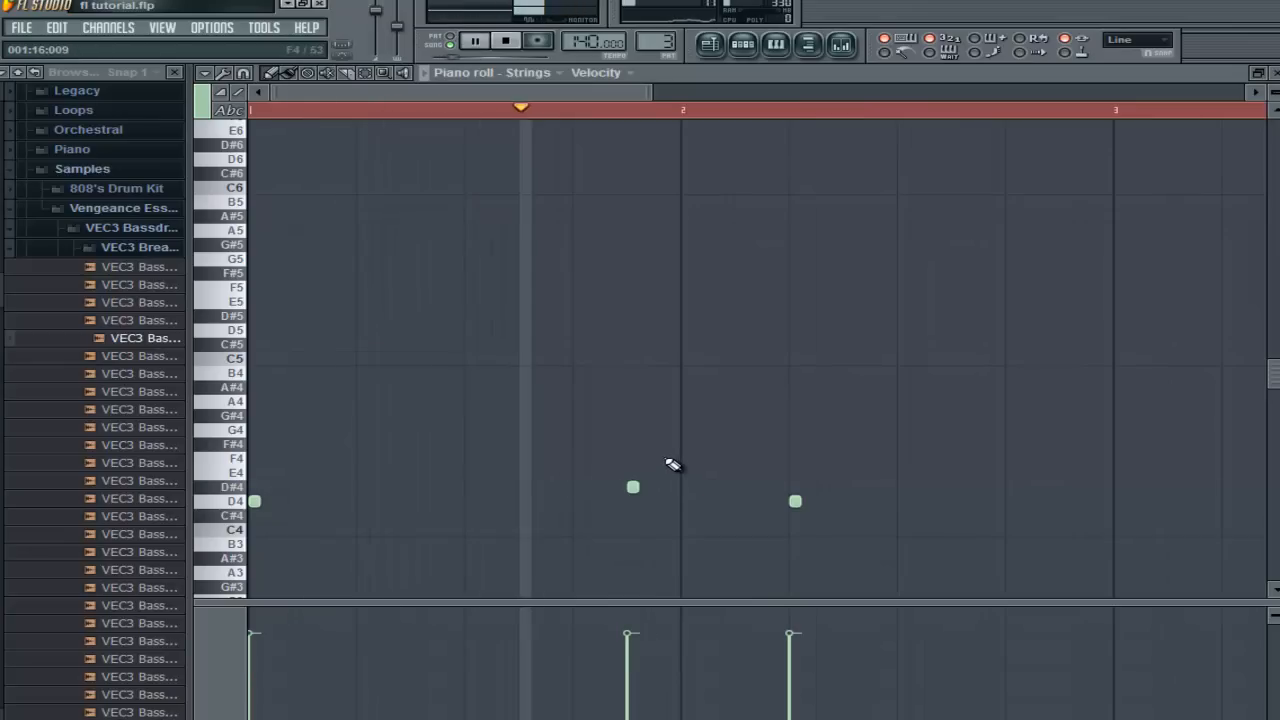
key("space")
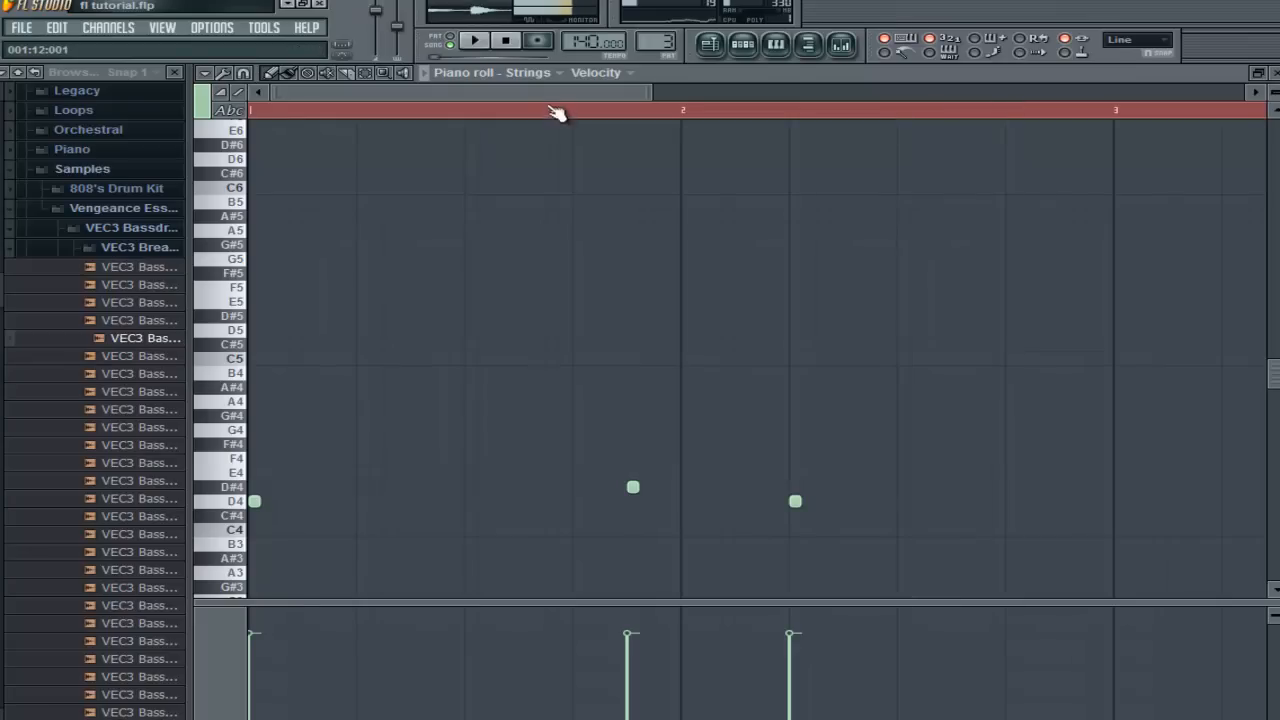
left_click_drag(552, 94, 816, 144)
left_click(418, 503)
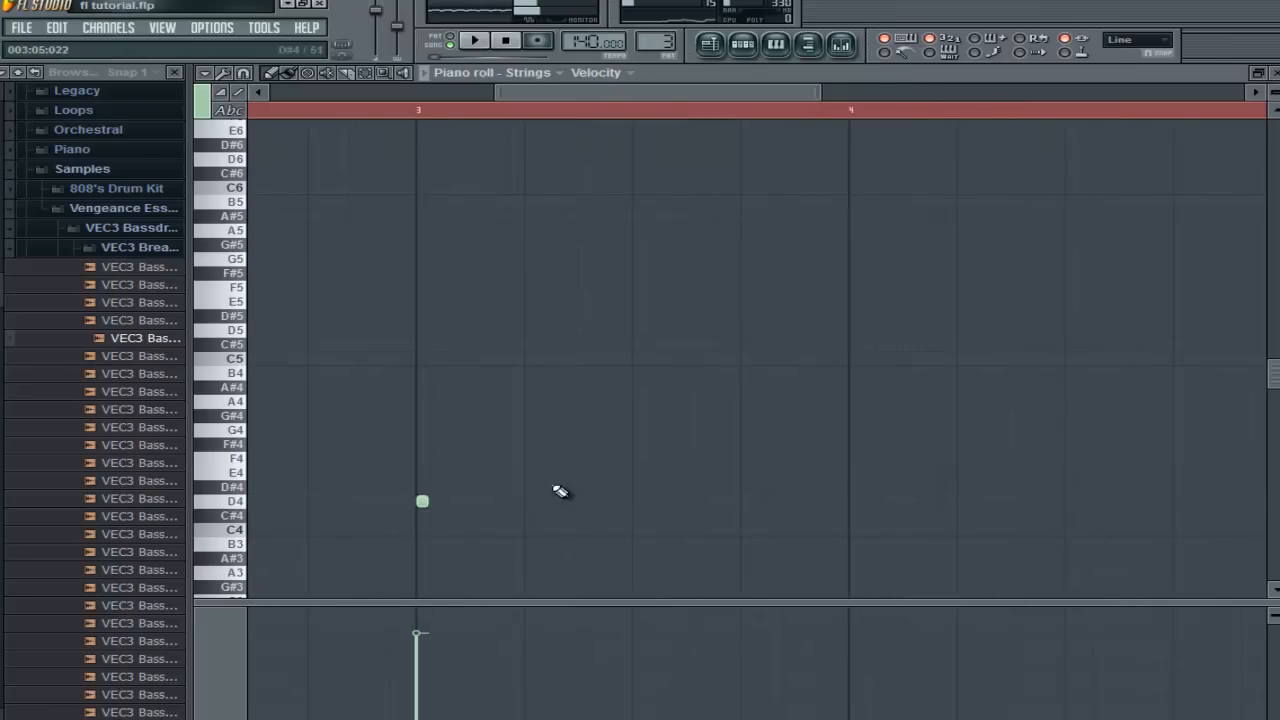
left_click(795, 471)
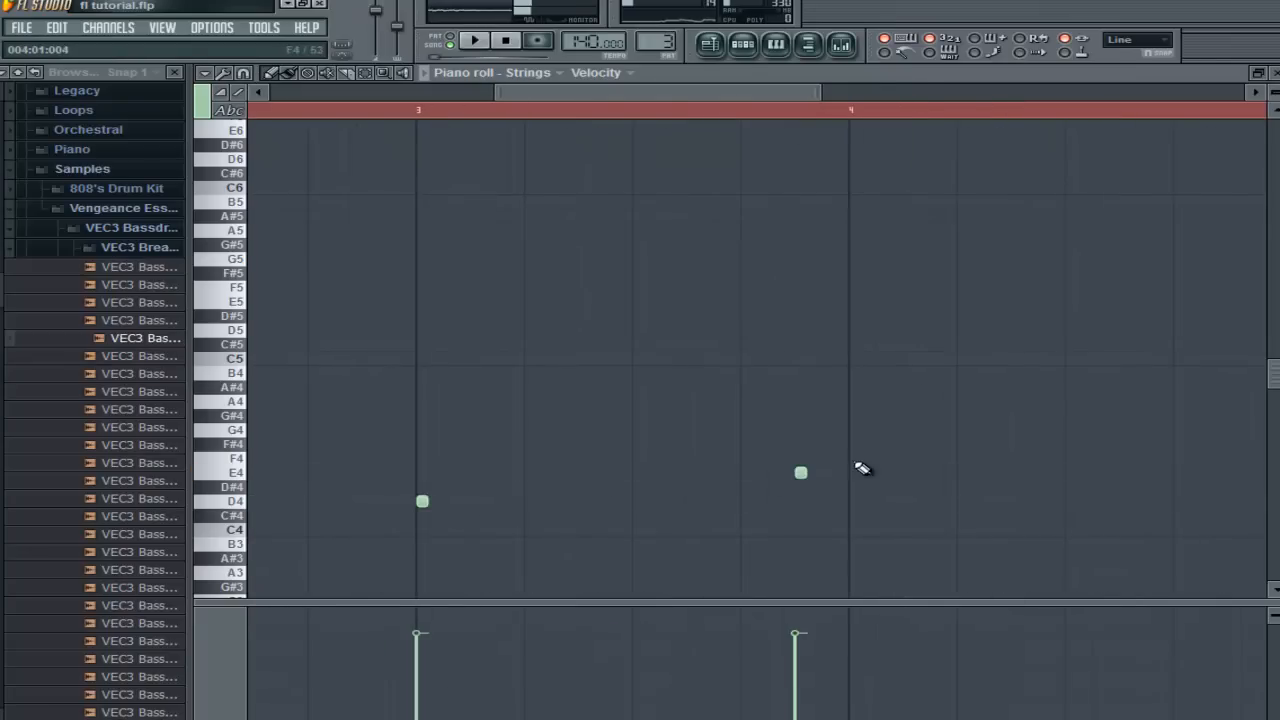
left_click(851, 431)
right_click(853, 431)
right_click(800, 474)
Add F4 on beat 3 and D#4 on beat 4 of bar 4 in the Strings part and play it back.
mouse_move(668, 103)
left_mouse_down()
mouse_move(414, 106)
mouse_move(597, 106)
mouse_move(570, 115)
mouse_move(575, 125)
mouse_move(751, 146)
mouse_move(758, 160)
left_mouse_up()
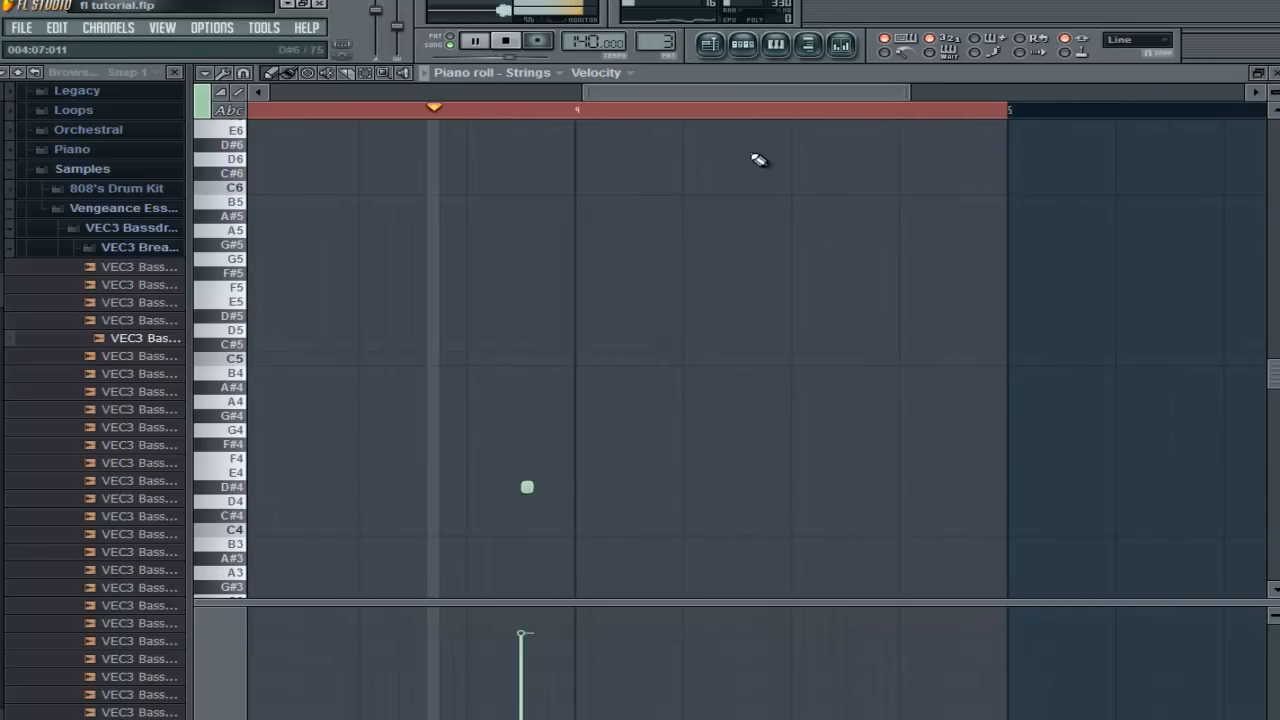
key("space")
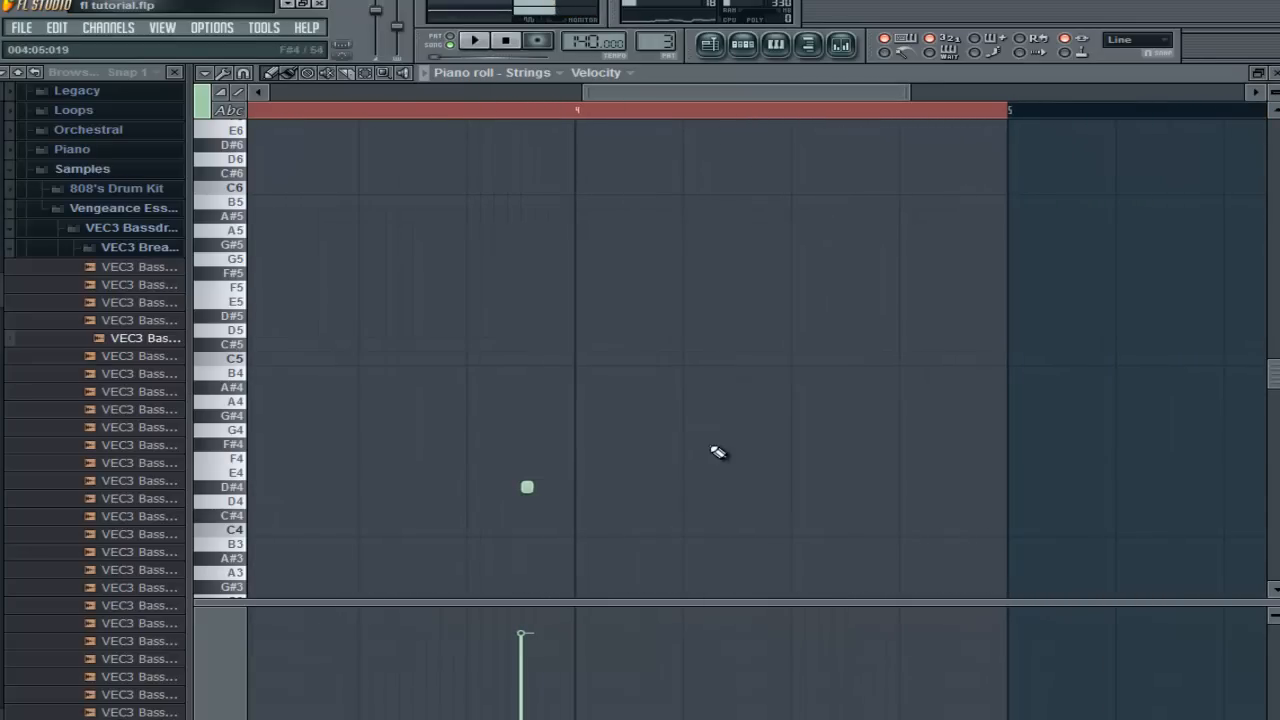
left_click(796, 457)
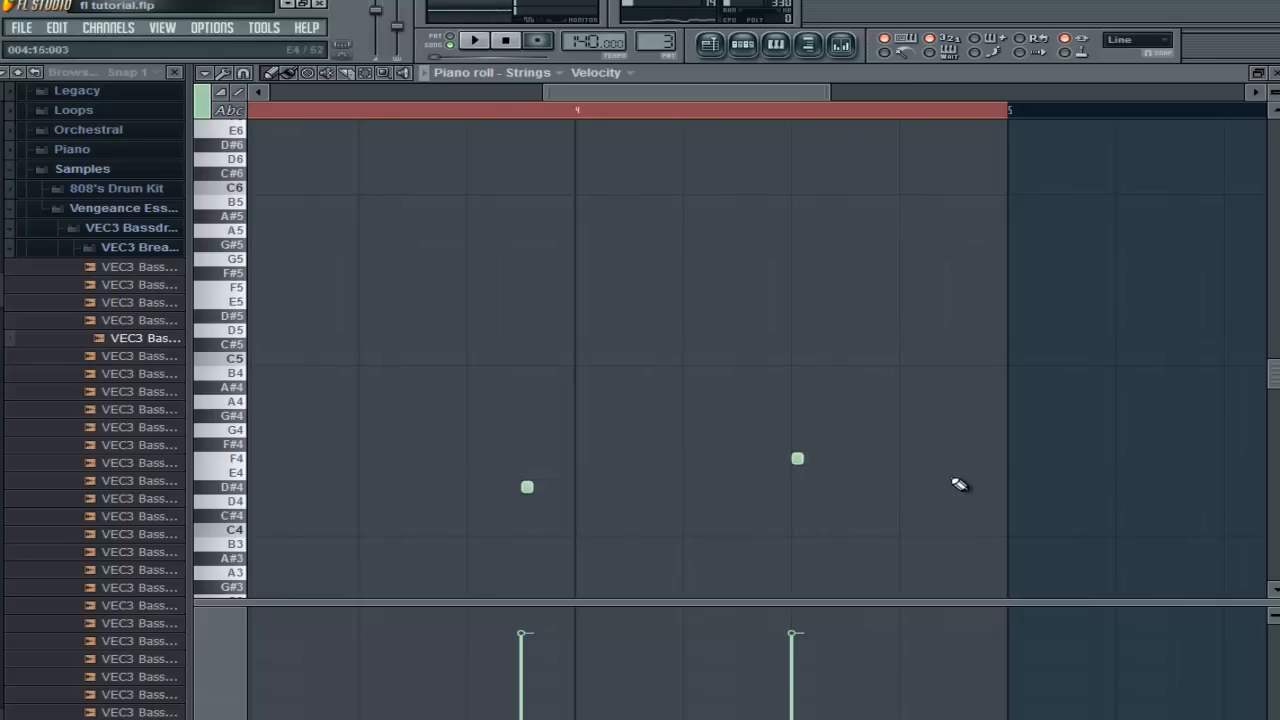
left_click(905, 490)
key("space")
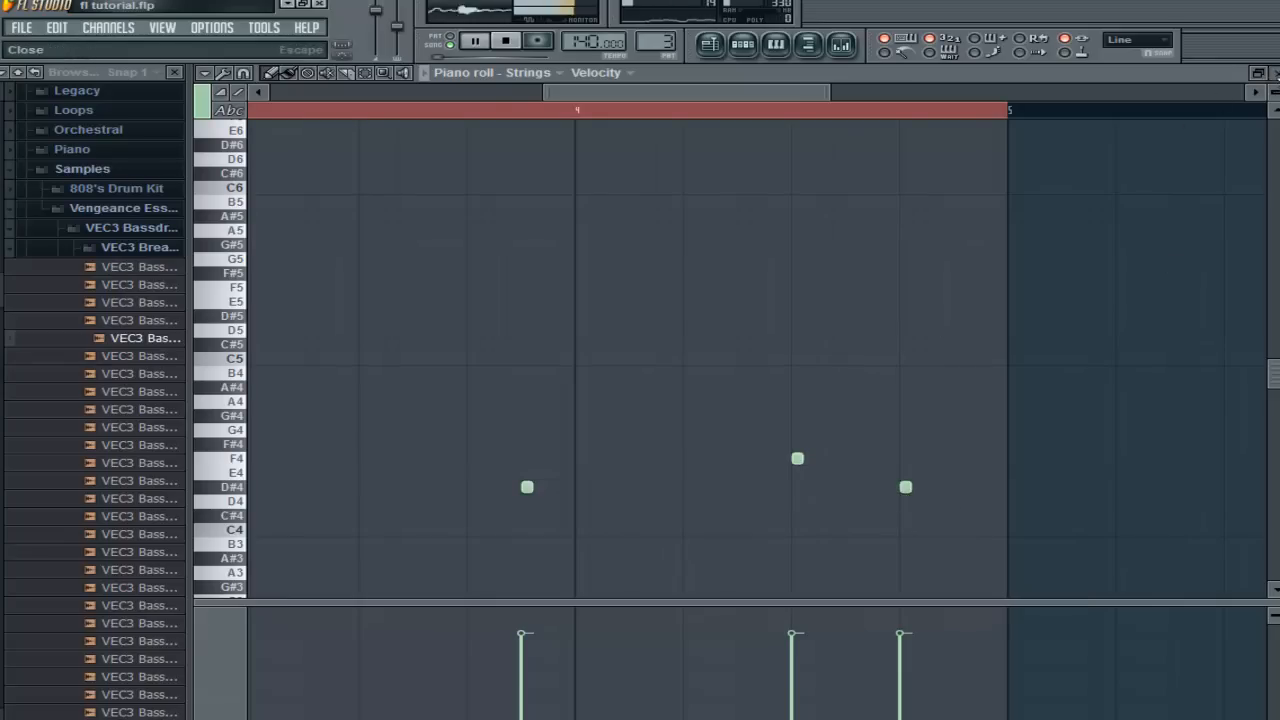
Close the piano roll and load Fruity Parametric EQ 2 in the first effect slot of the Strings mixer track.
left_click(1275, 73)
left_click_drag(1001, 231, 901, 222)
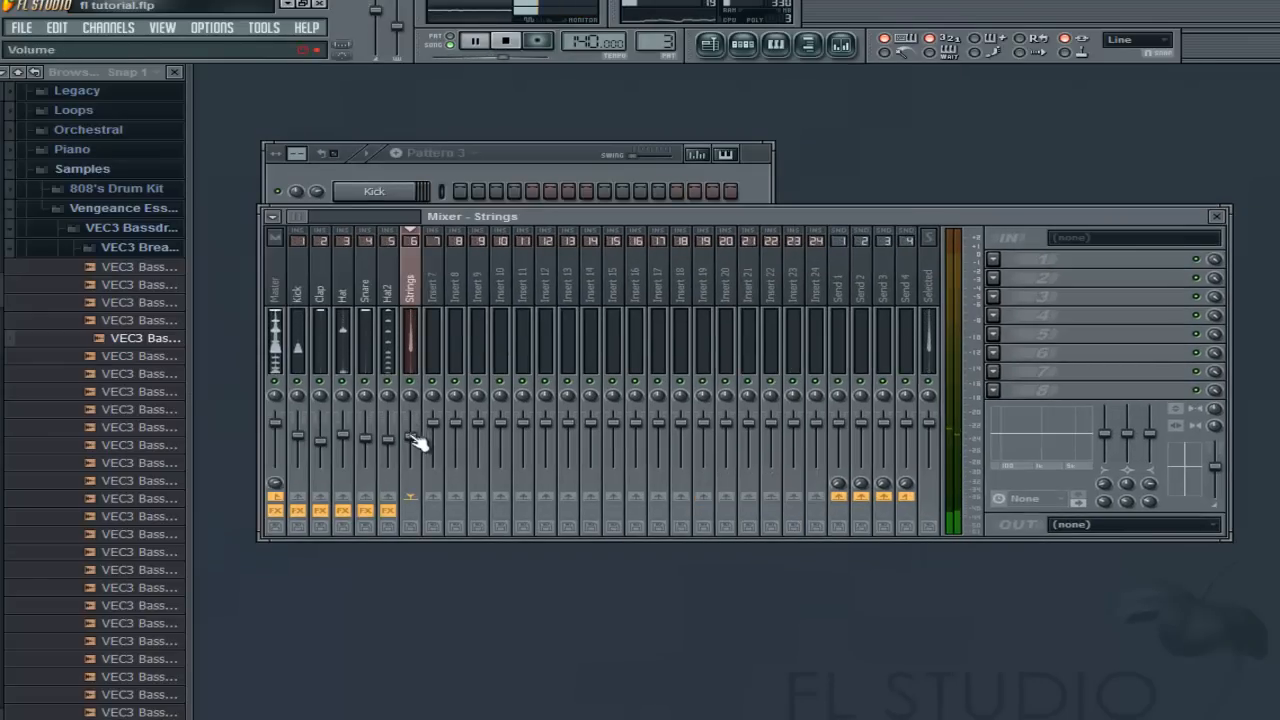
left_click(995, 259)
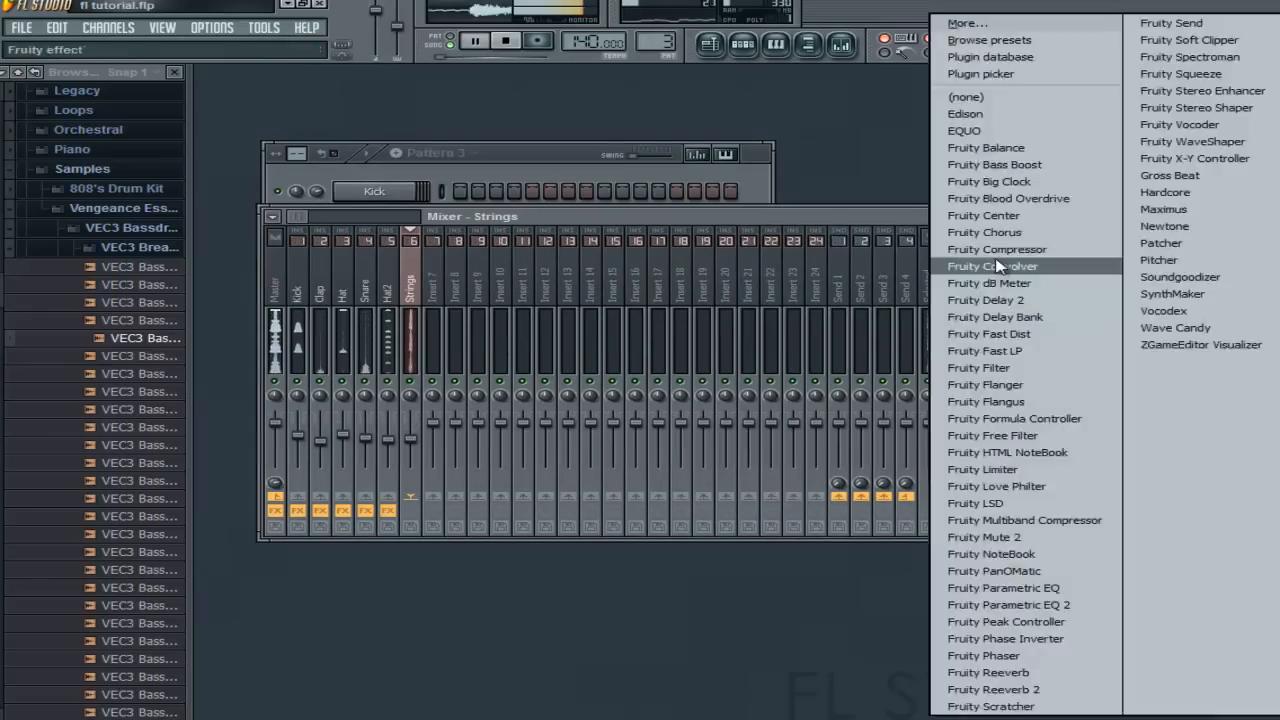
left_click(1000, 608)
Shape the Strings EQ with a slight, wide band 2 boost, roll off the lows with band 1 and the highs with band 7, and close it.
left_click_drag(368, 345, 489, 314)
scroll(480, 322, "up", 4)
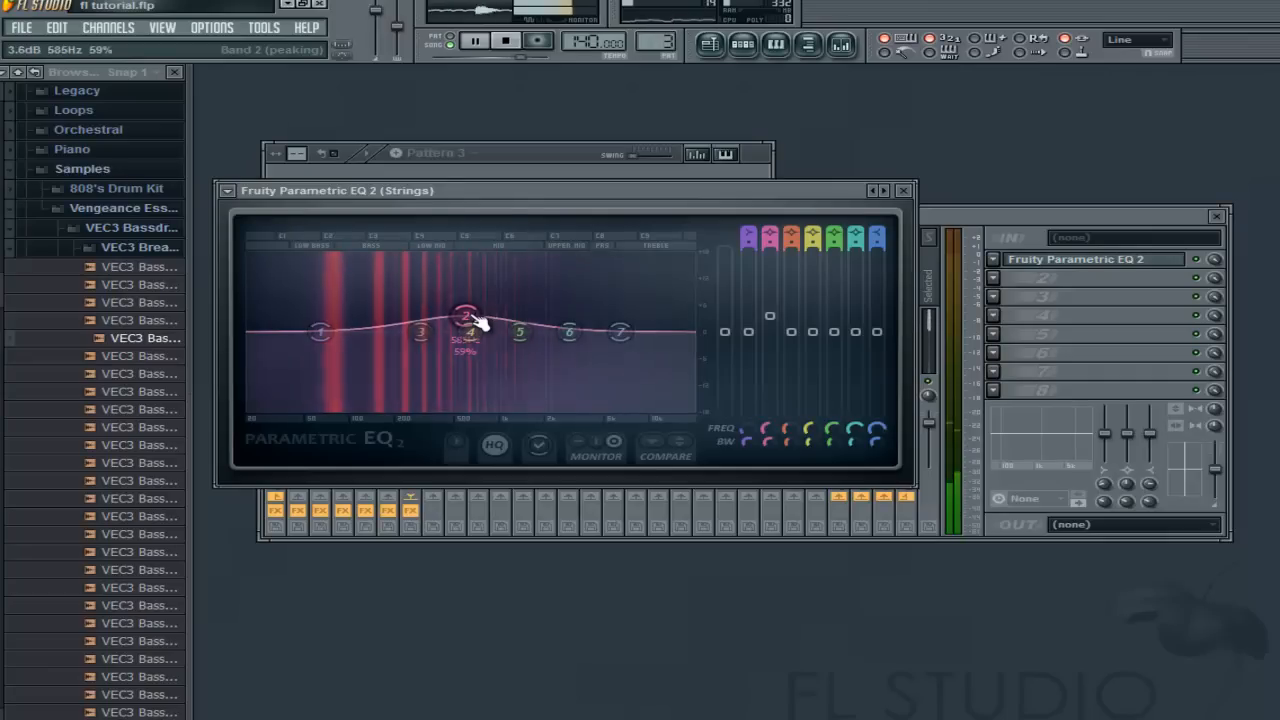
mouse_move(381, 327)
left_mouse_down()
mouse_move(555, 330)
mouse_move(364, 332)
left_mouse_up()
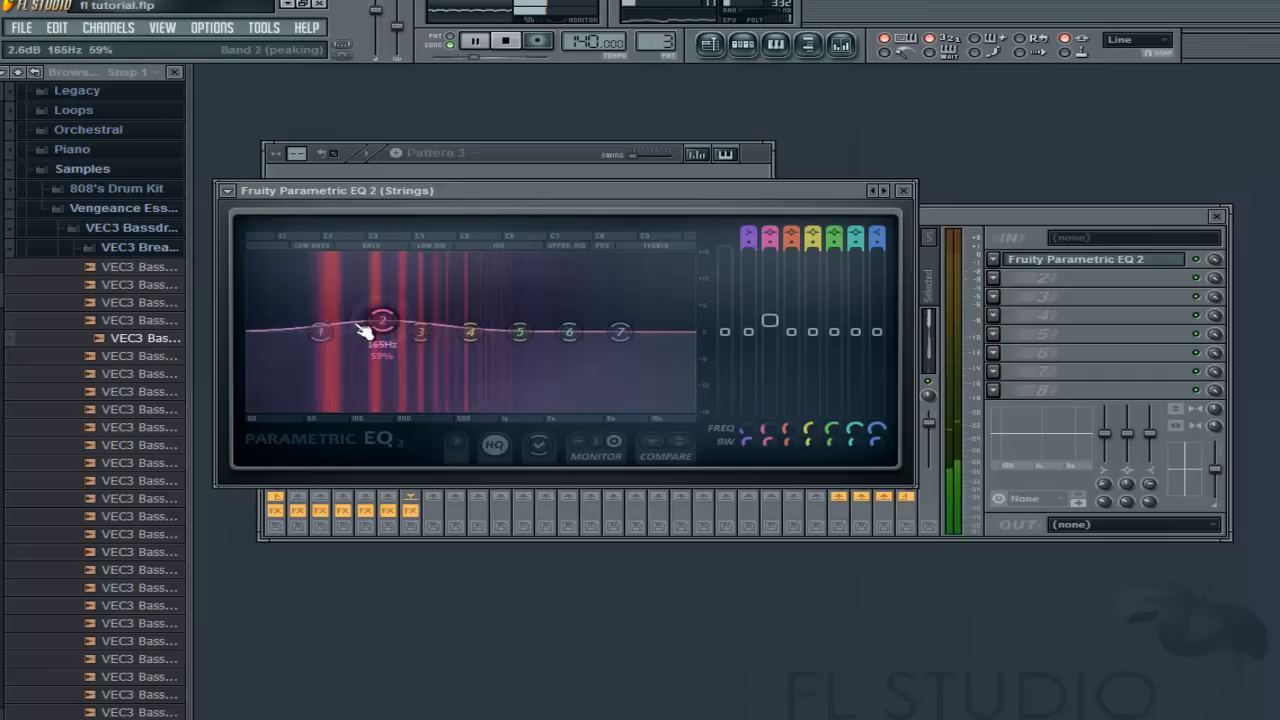
left_click_drag(622, 330, 627, 410)
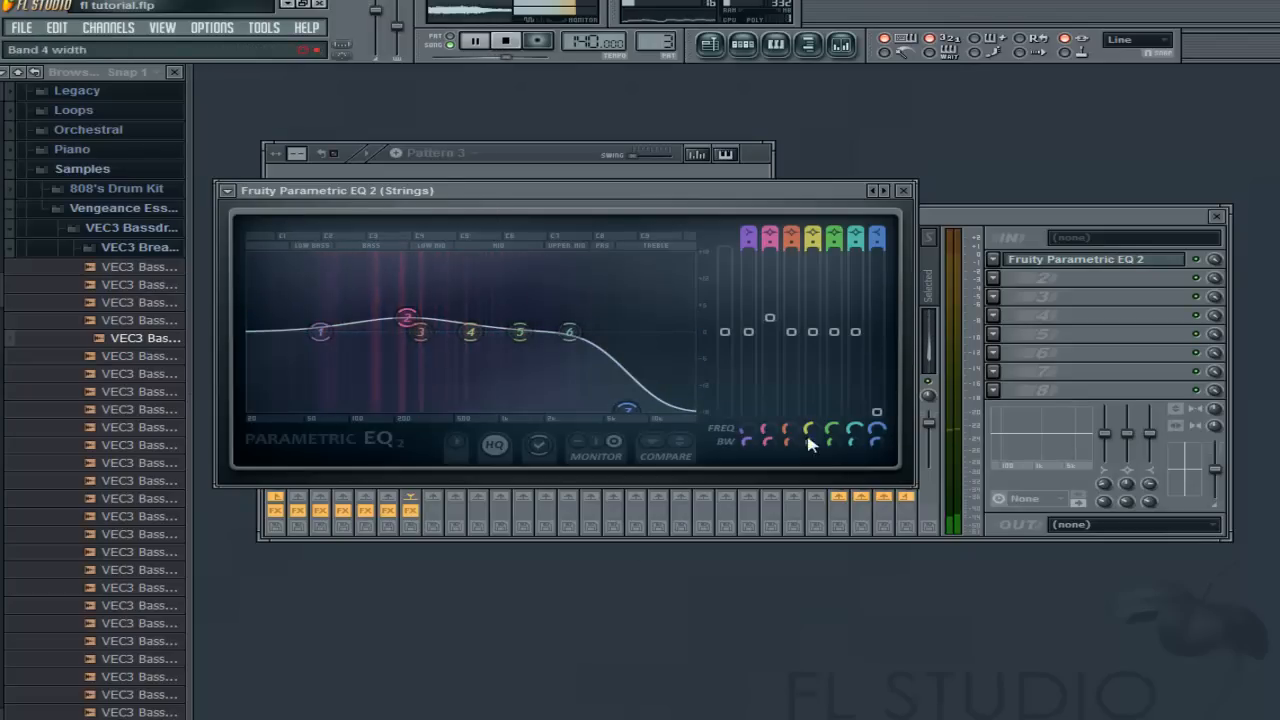
left_click_drag(877, 443, 851, 441)
left_click_drag(640, 427, 690, 398)
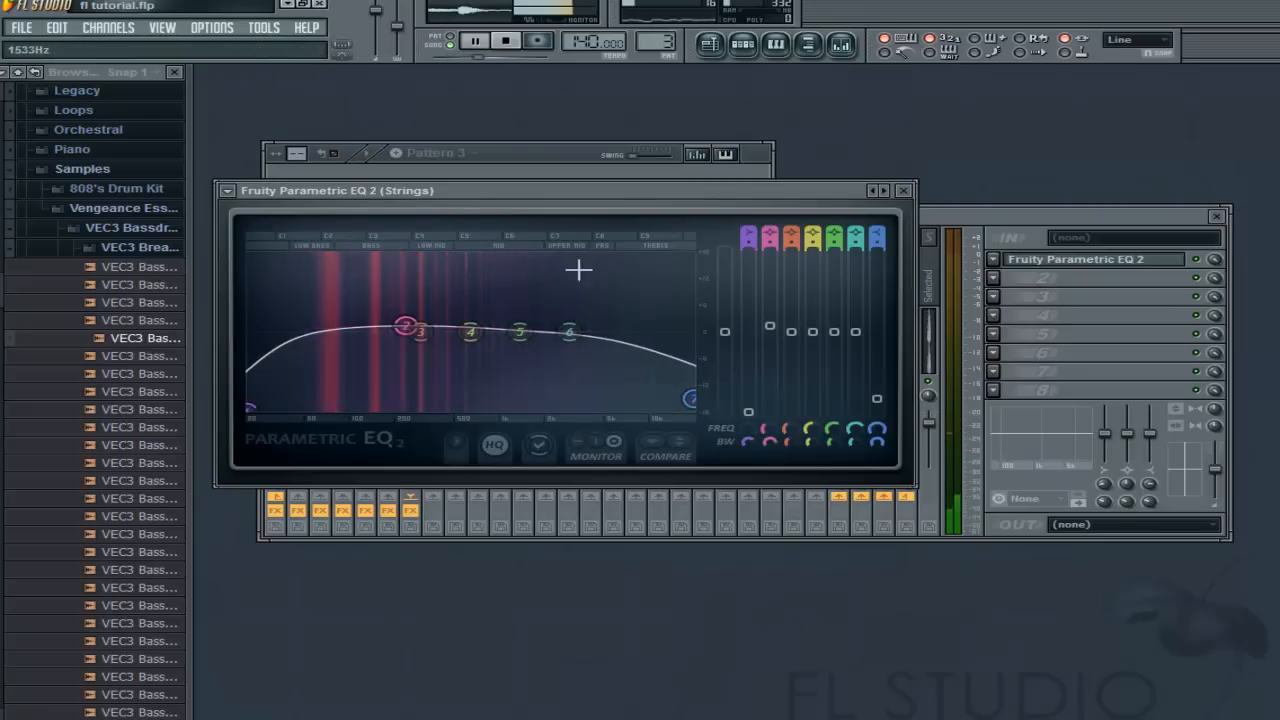
left_click(903, 190)
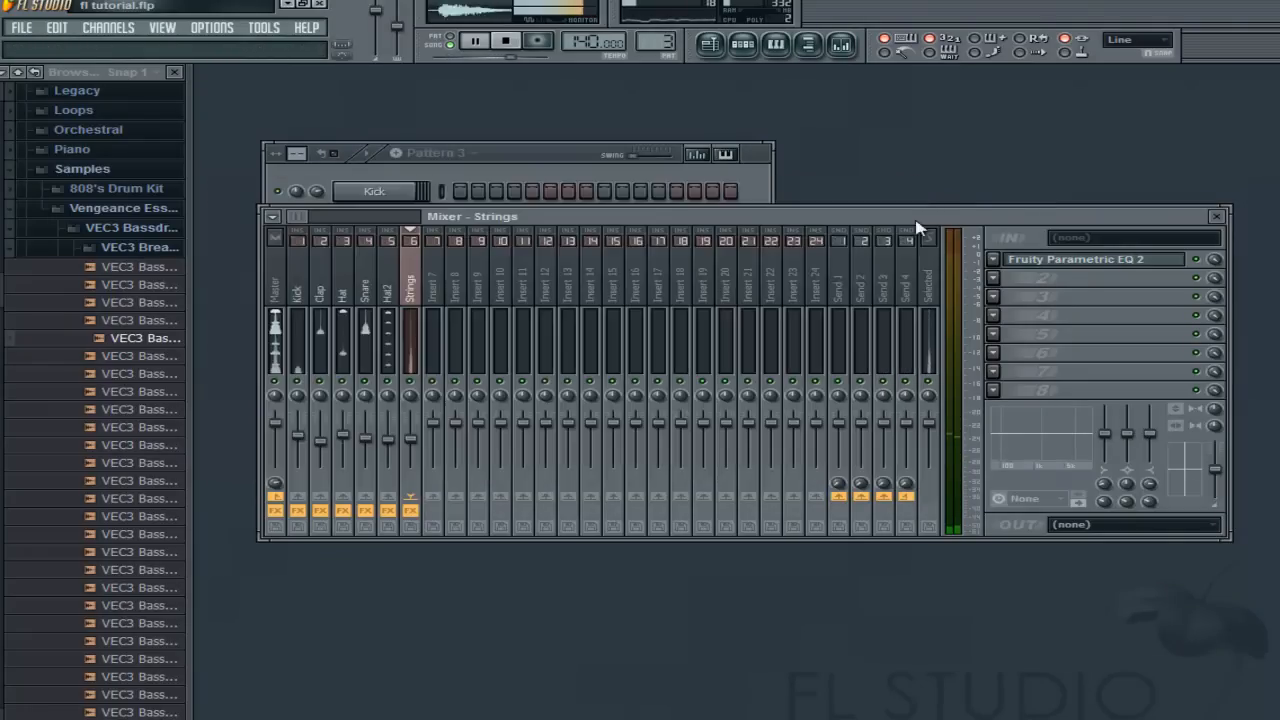
Load Soundgoodizer in the second effect slot of the Strings track and close its window.
left_click(1008, 278)
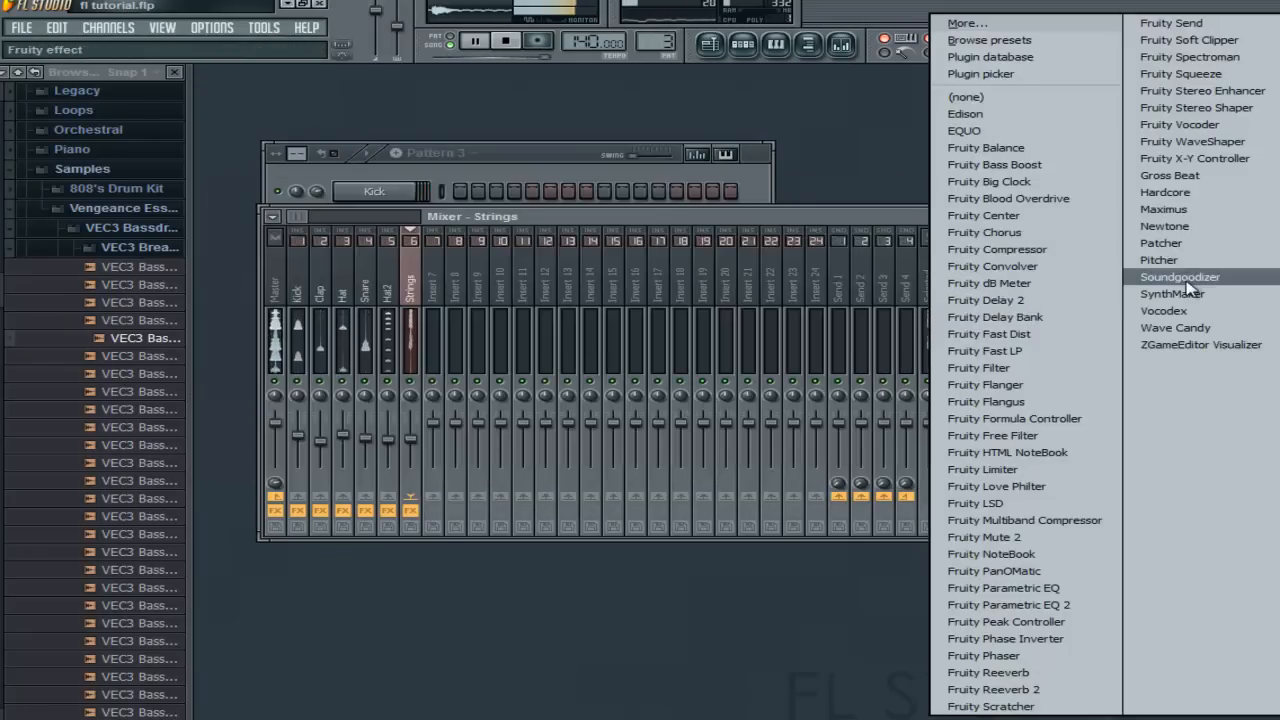
left_click(1175, 277)
left_click(500, 234)
Set the Strings fader to 50% (-12.7 dB), checking the Soundgoodizer settings, and stop playback and close the mixer.
left_click_drag(420, 437, 413, 463)
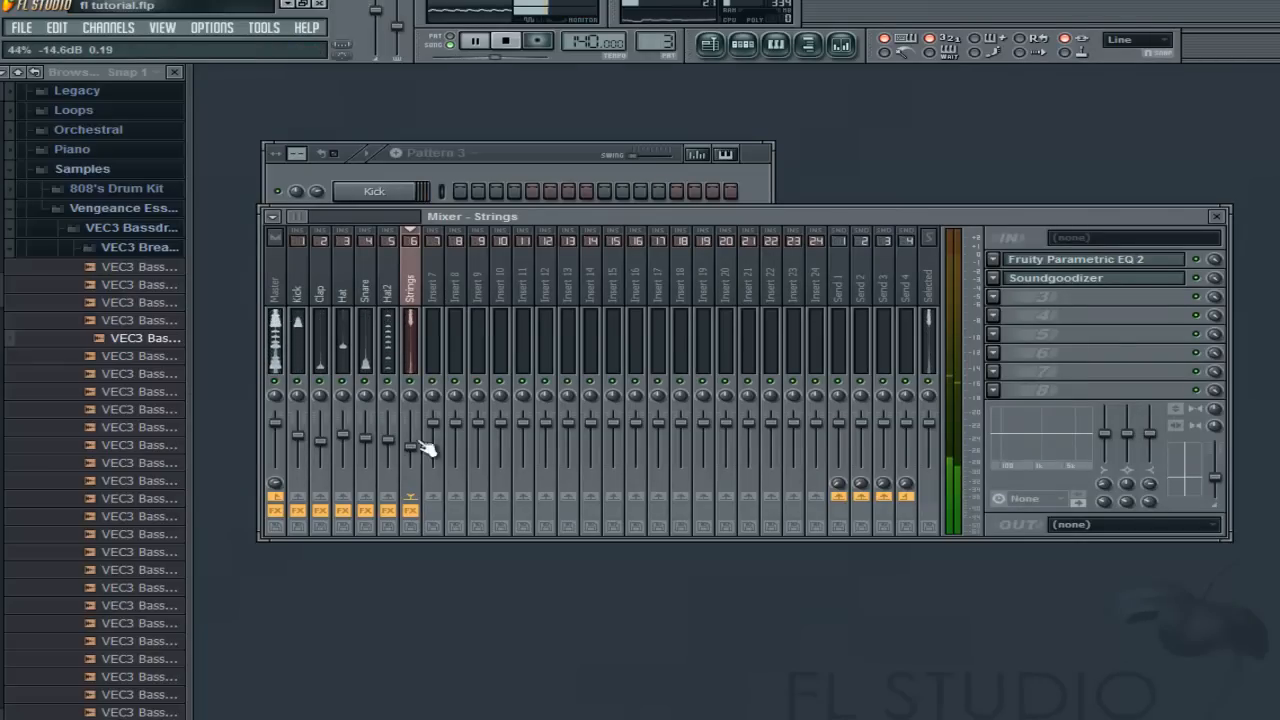
left_click(1055, 279)
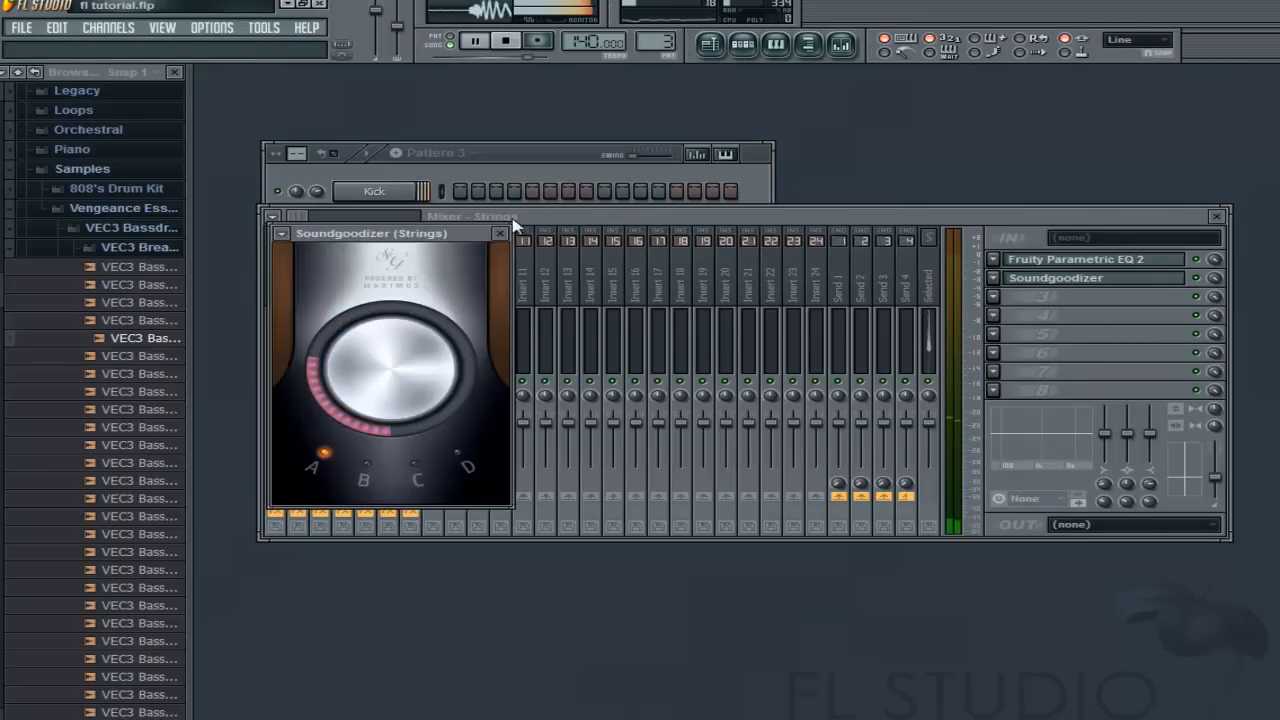
left_click(500, 234)
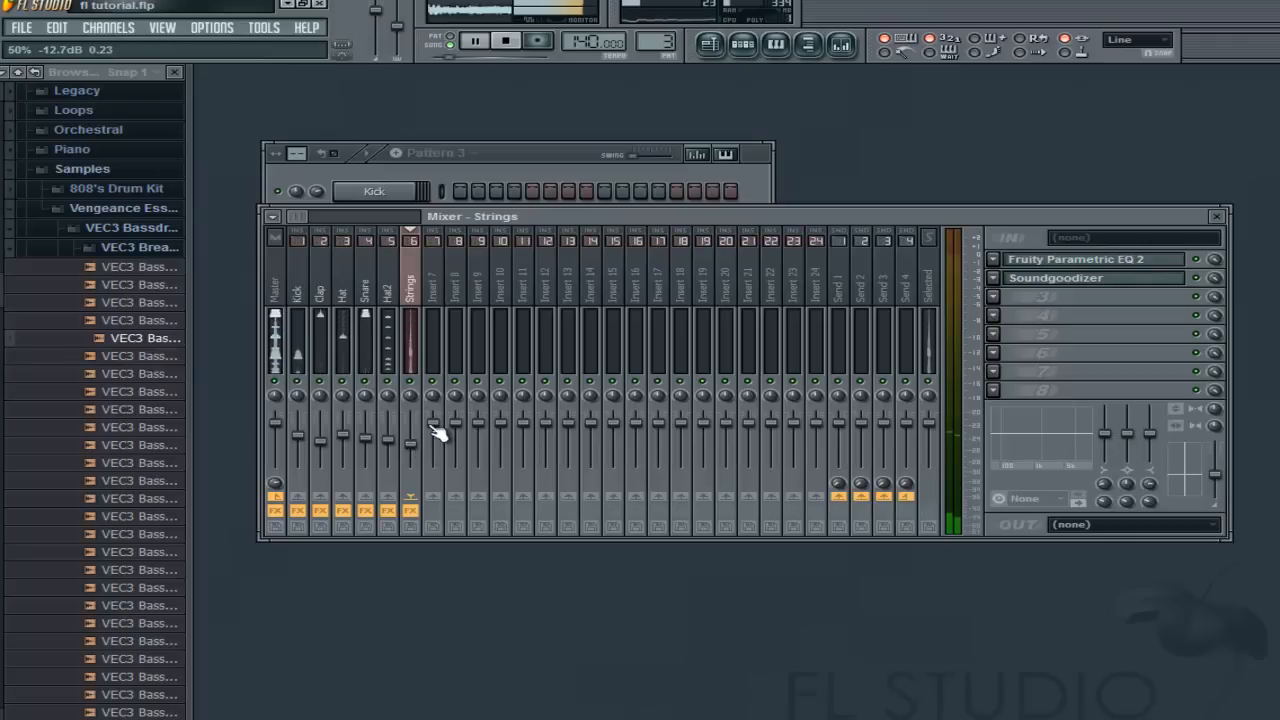
key("space")
left_click(1218, 217)
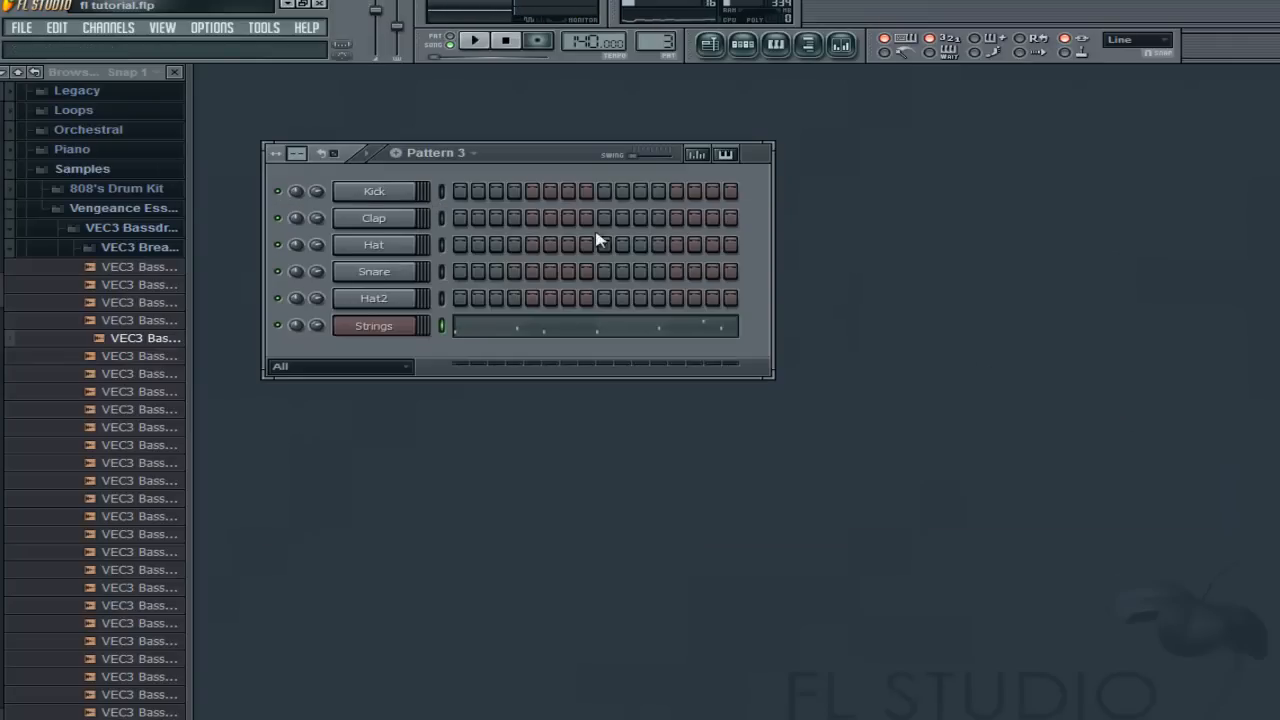
Duplicate the drum loop and Pattern 3 clips of bars 1 to 4 into bars 5 to 8 and close the playlist.
left_click(710, 43)
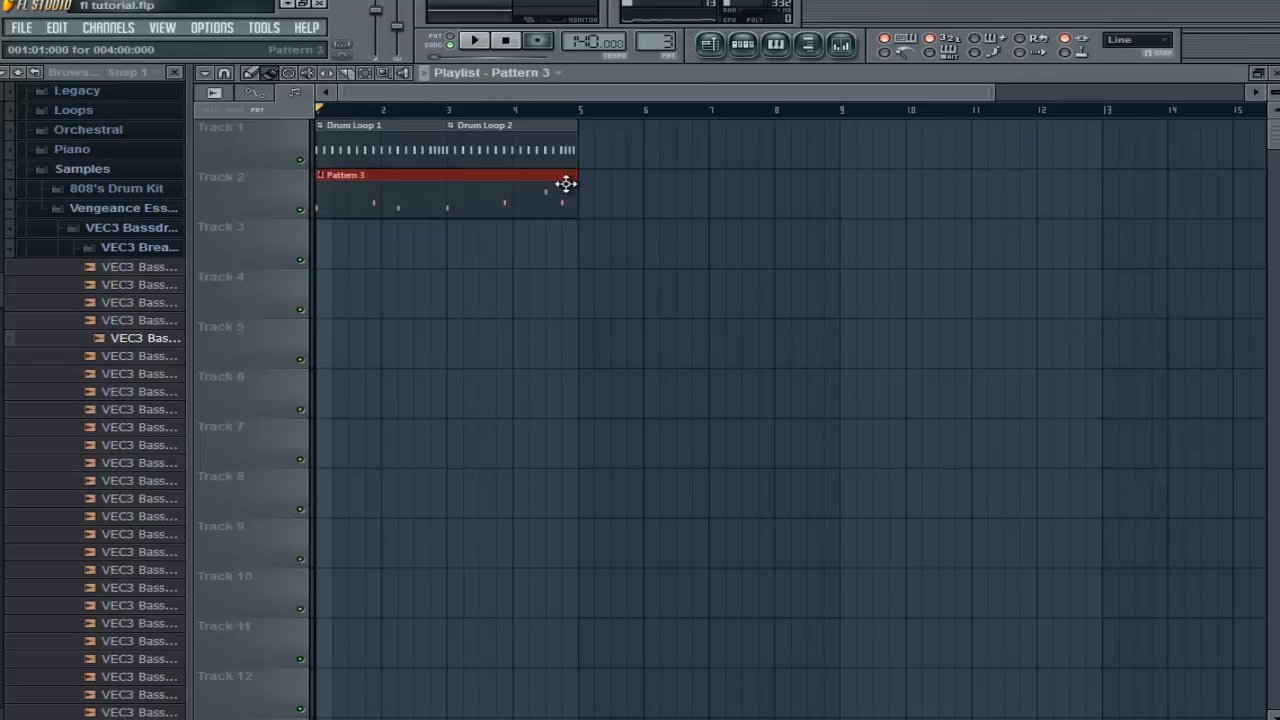
left_click_drag(615, 207, 613, 146)
left_click(624, 269, "ctrl")
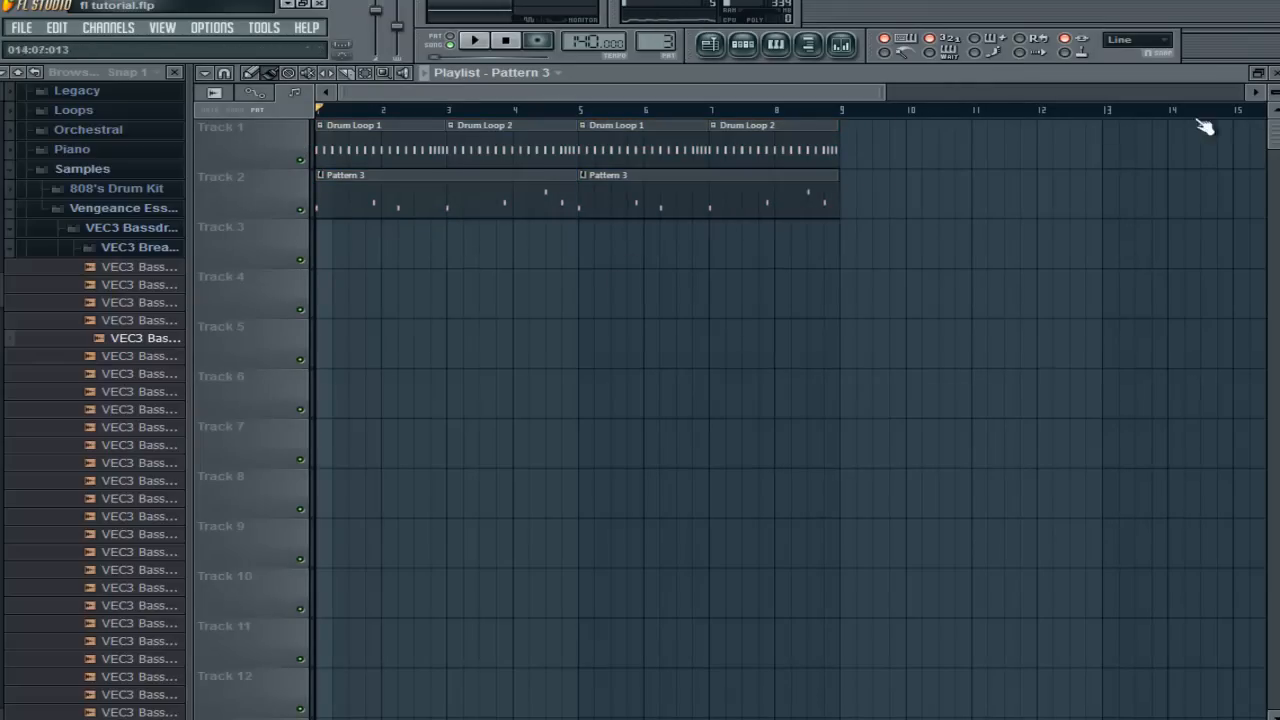
key("F5")
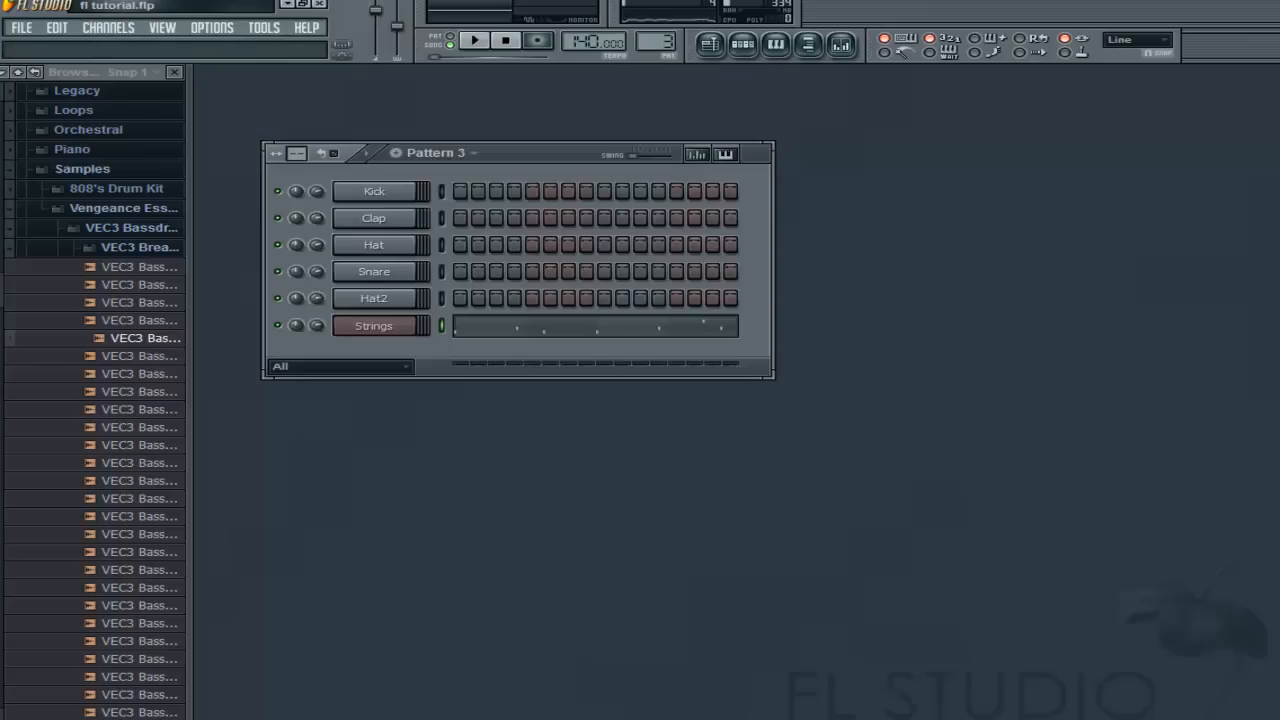
Add a second Nexus channel and choose its Single Layer Leads preset category.
left_click(110, 29)
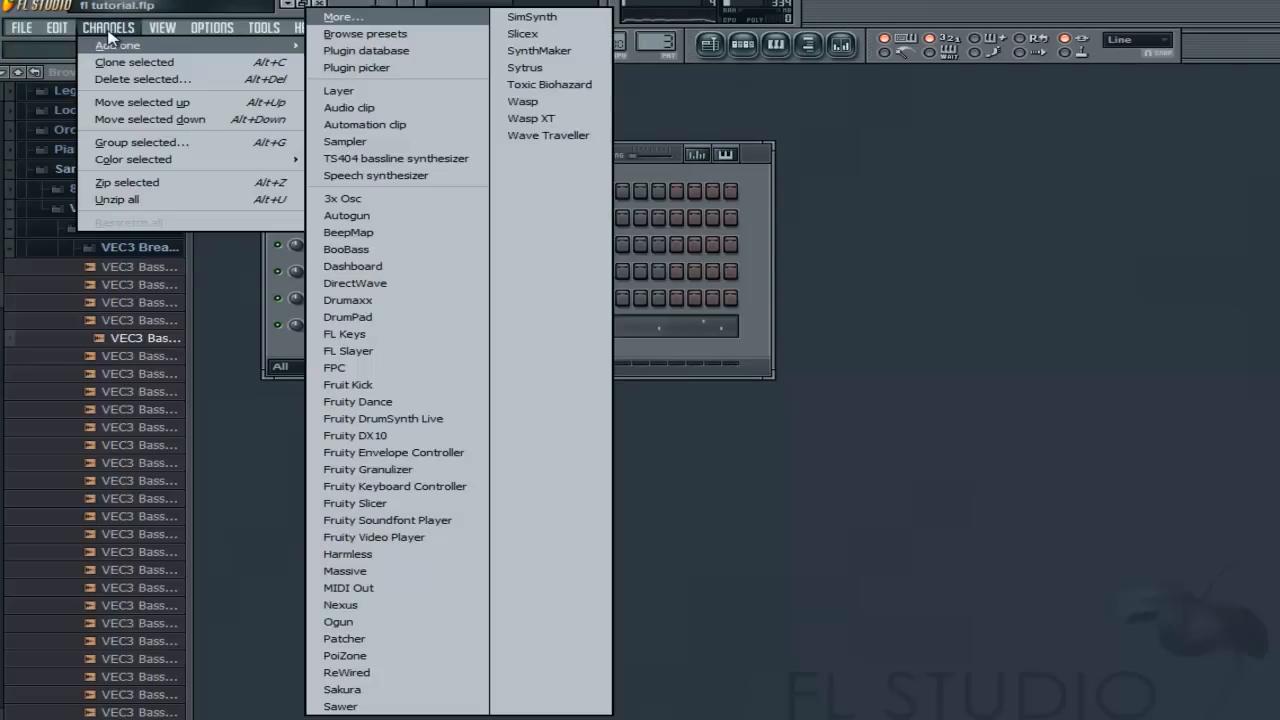
left_click(335, 605)
left_click(640, 432)
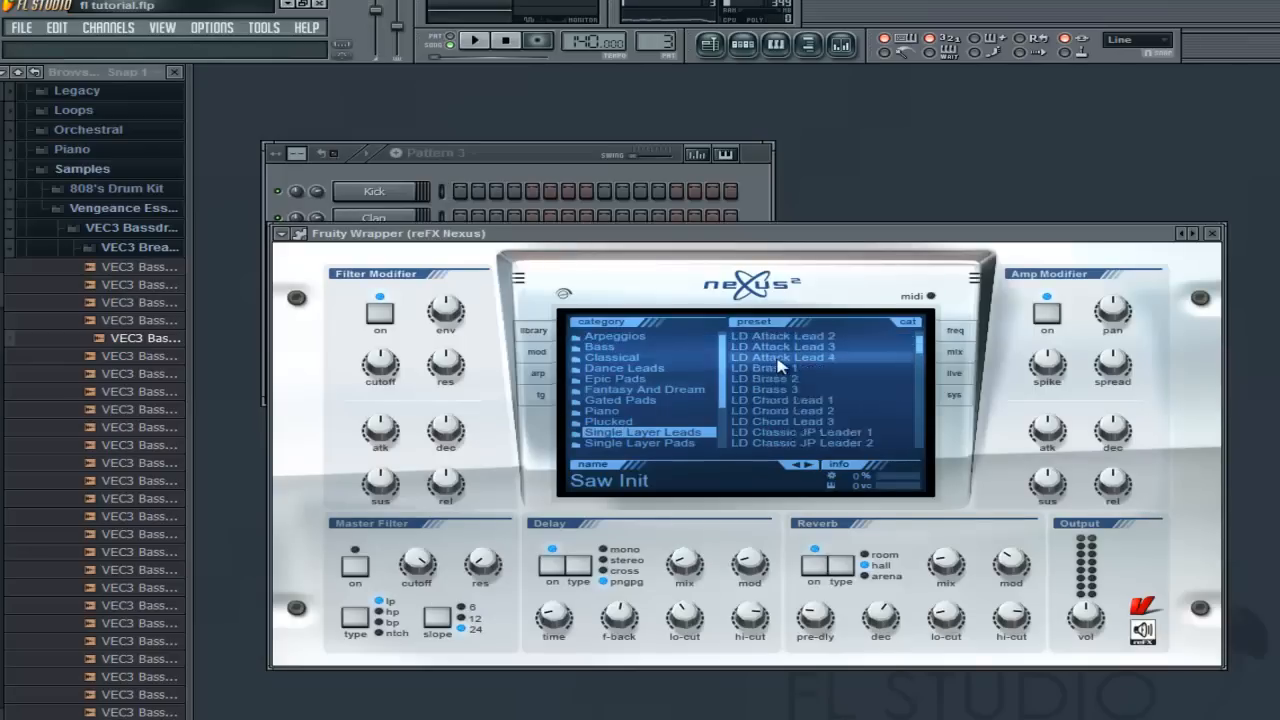
Audition the Nexus presets LD King Of Buzz 5 and LD King of Buzz 3 and browse the other leads.
scroll(795, 398, "down", 5)
scroll(795, 398, "down", 5)
left_click(797, 379)
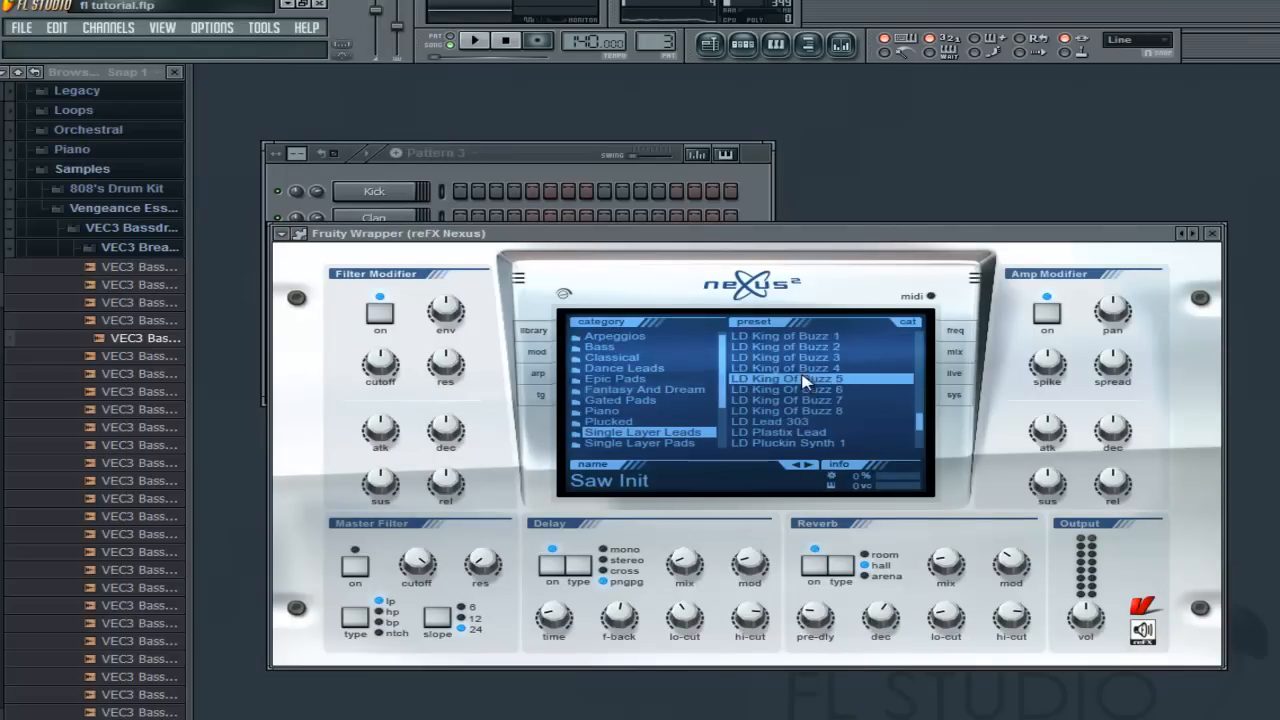
left_click(809, 358)
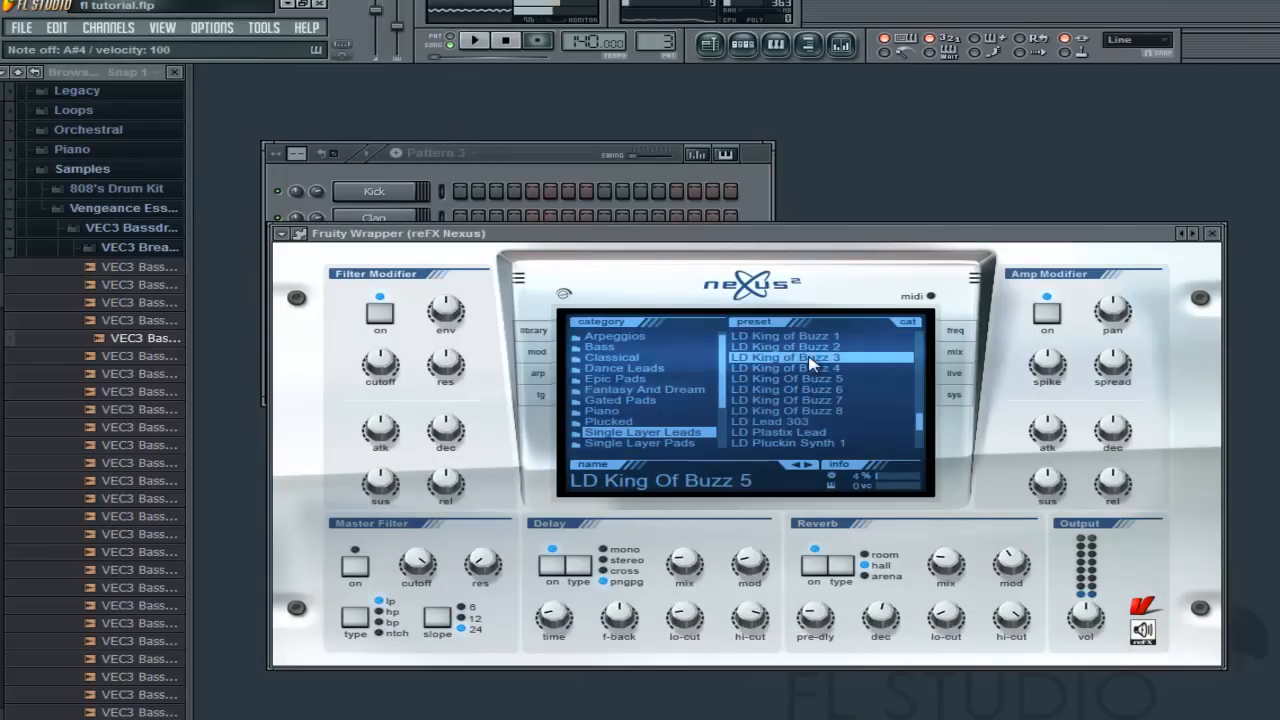
scroll(795, 392, "up", 10)
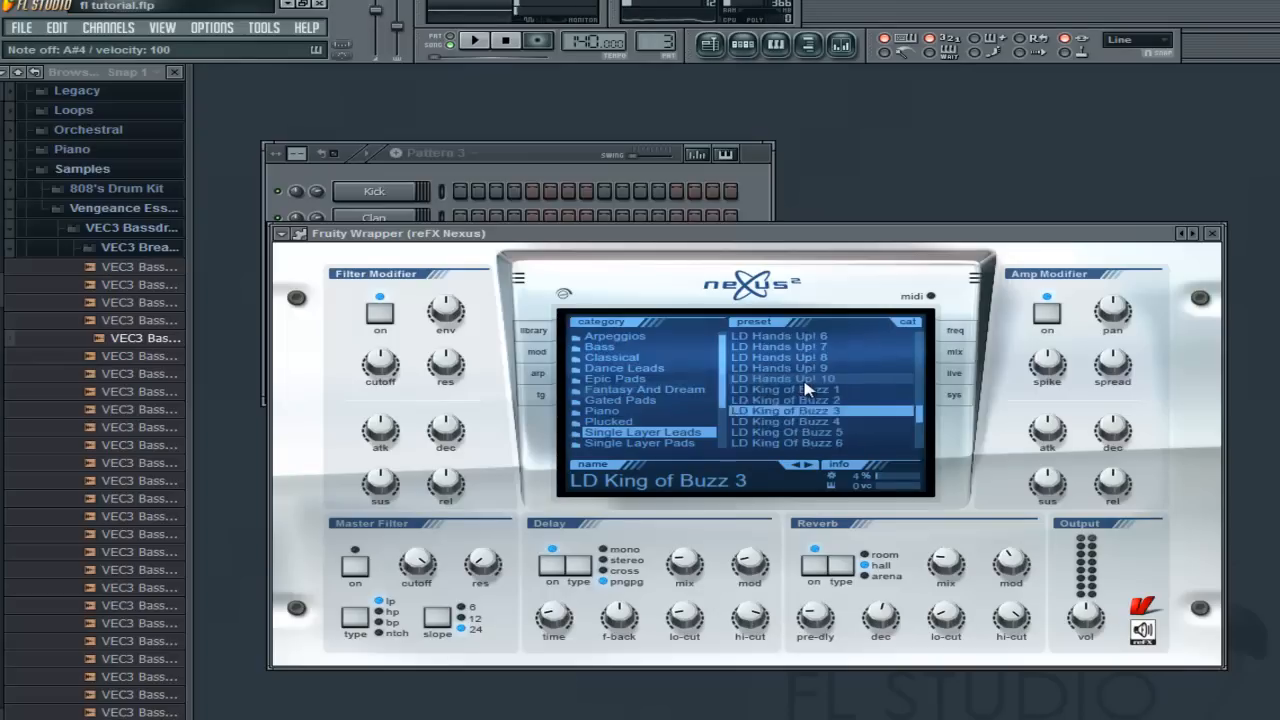
scroll(800, 385, "down", 10)
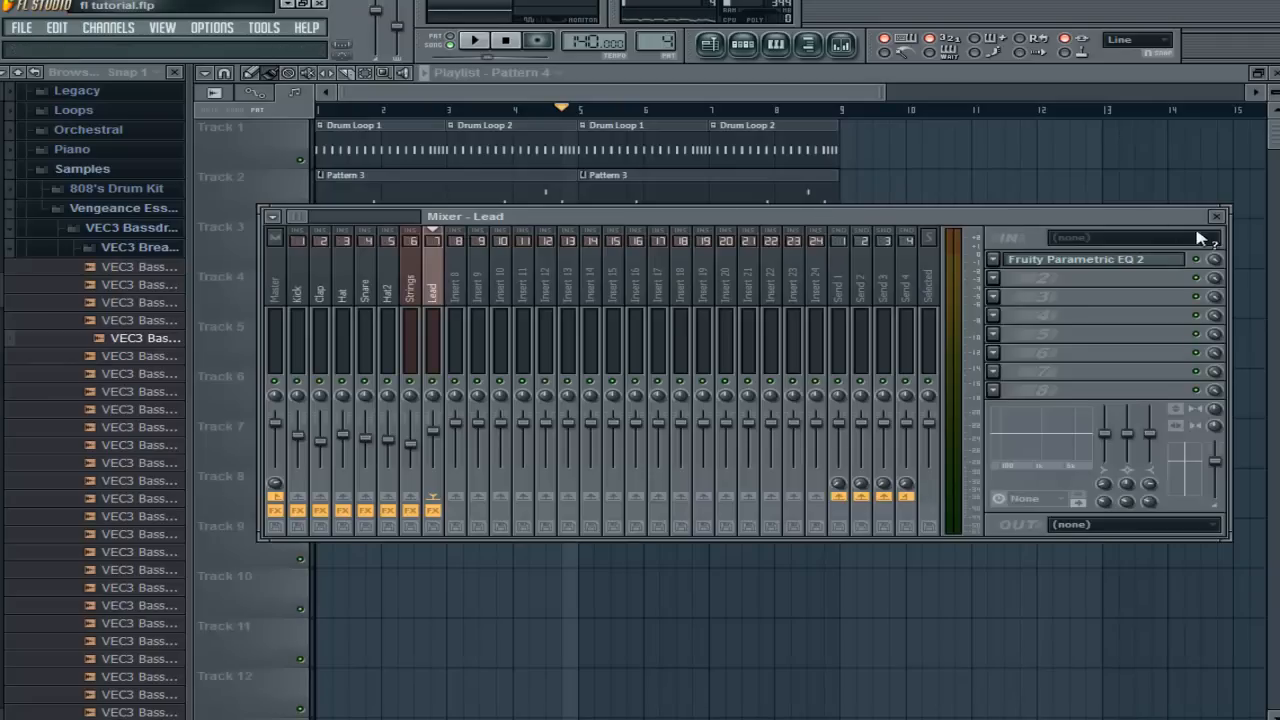
Close the mixer and play the arrangement to hear Pattern 4 with the drums and strings.
left_click(1217, 219)
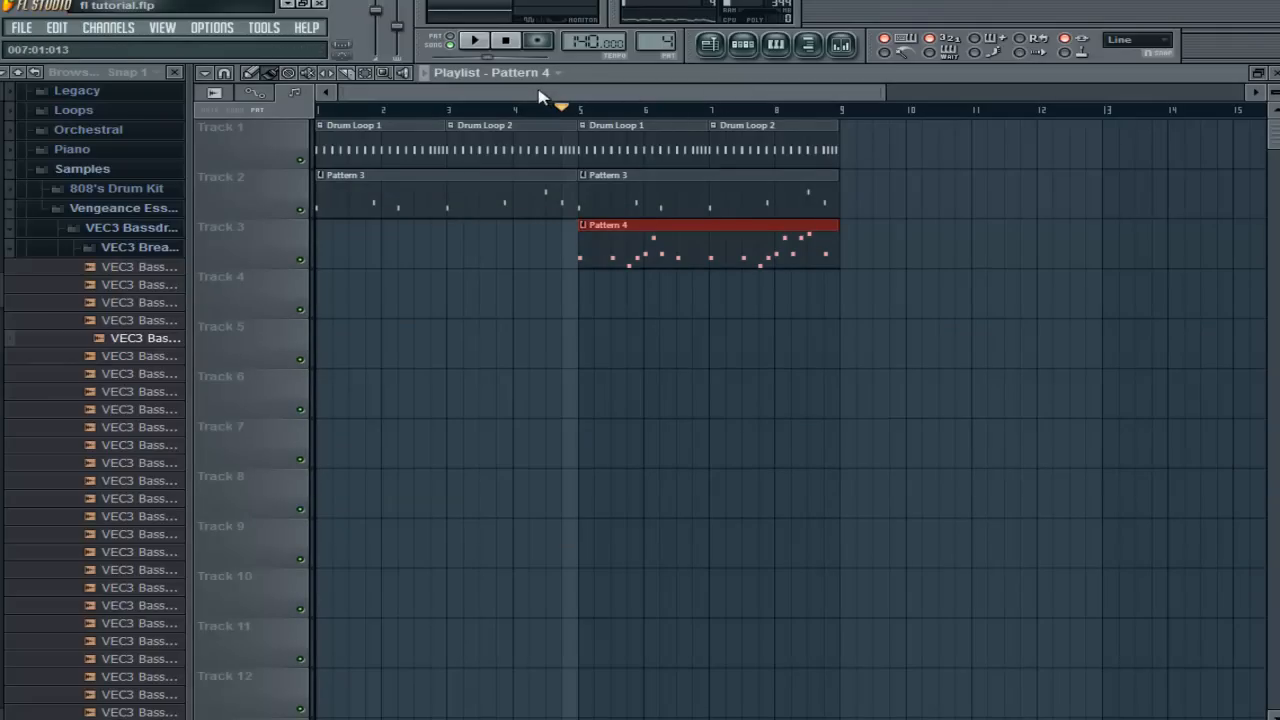
left_click(478, 40)
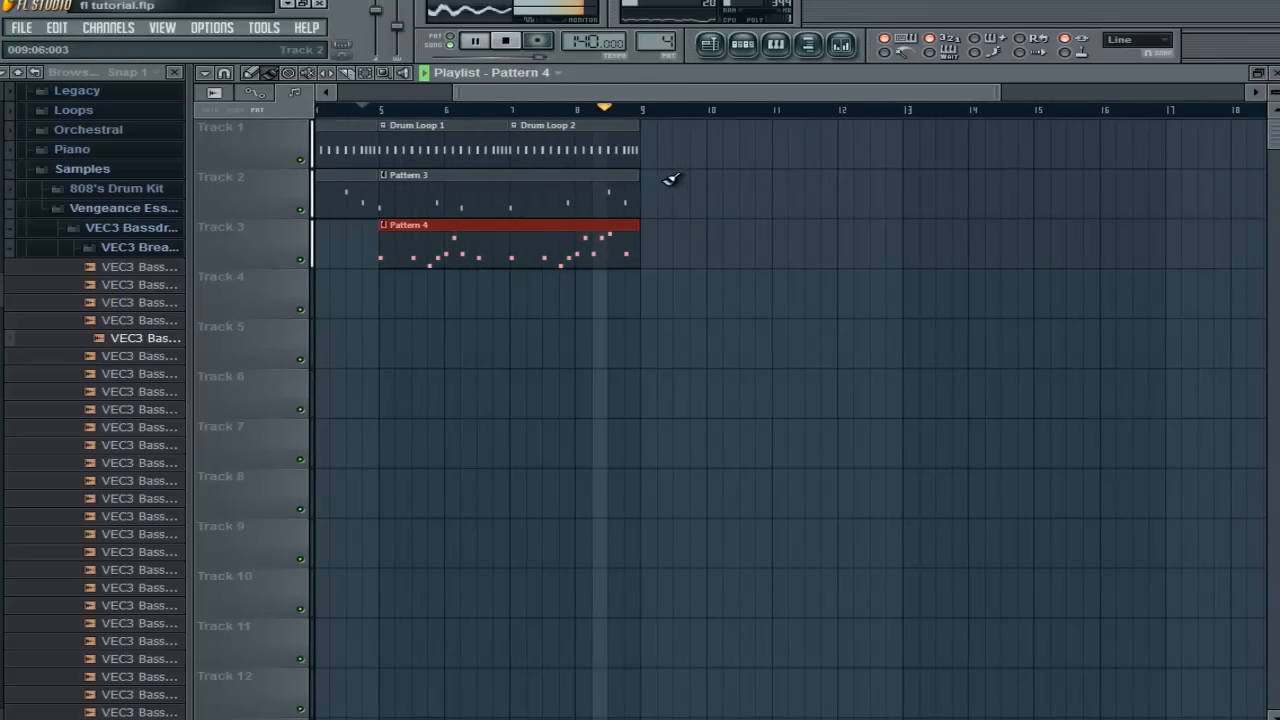
key("space")
Duplicate the clips of bars 5 to 8 into bars 9 to 12, trim the new Pattern 4 clip's start to beat 3 of bar 9, and play.
left_click_drag(496, 93, 385, 110)
mouse_move(874, 246)
left_mouse_down()
mouse_move(544, 141)
mouse_move(894, 191)
mouse_move(861, 191)
left_mouse_up()
left_click(822, 259, "ctrl")
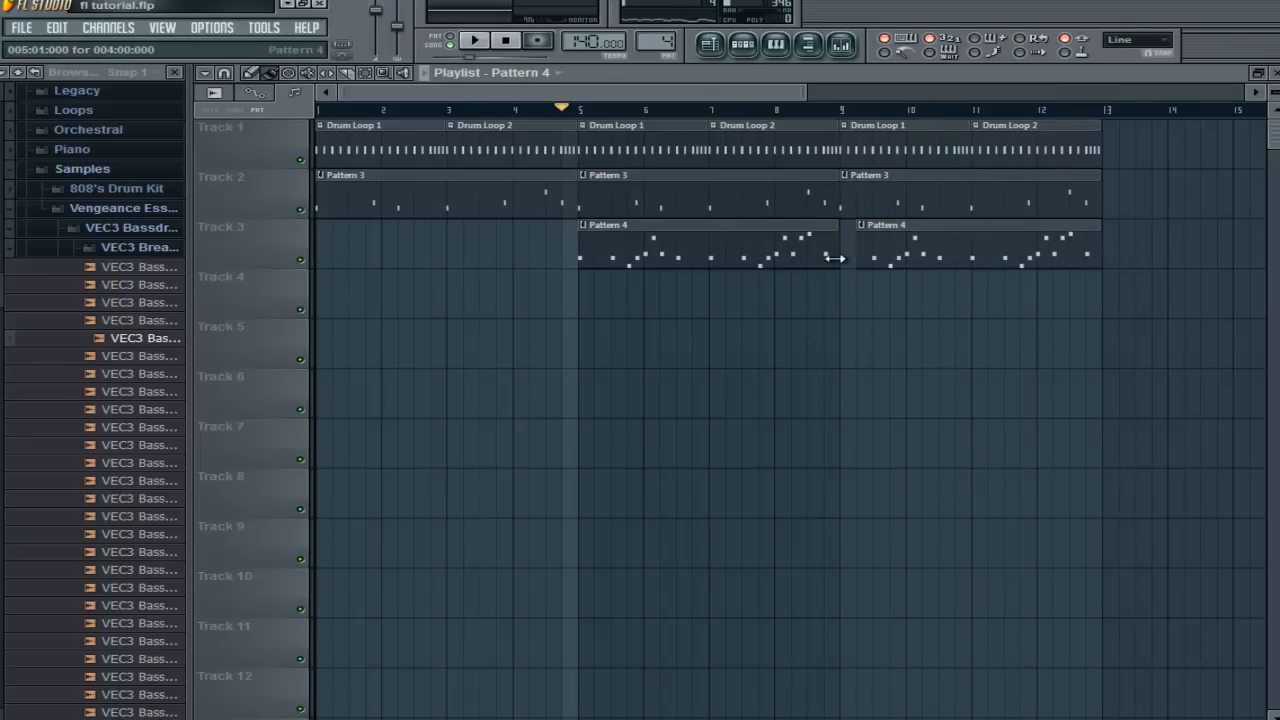
mouse_move(872, 262)
left_mouse_down()
mouse_move(859, 285)
mouse_move(876, 246)
mouse_move(857, 244)
mouse_move(872, 246)
left_mouse_up()
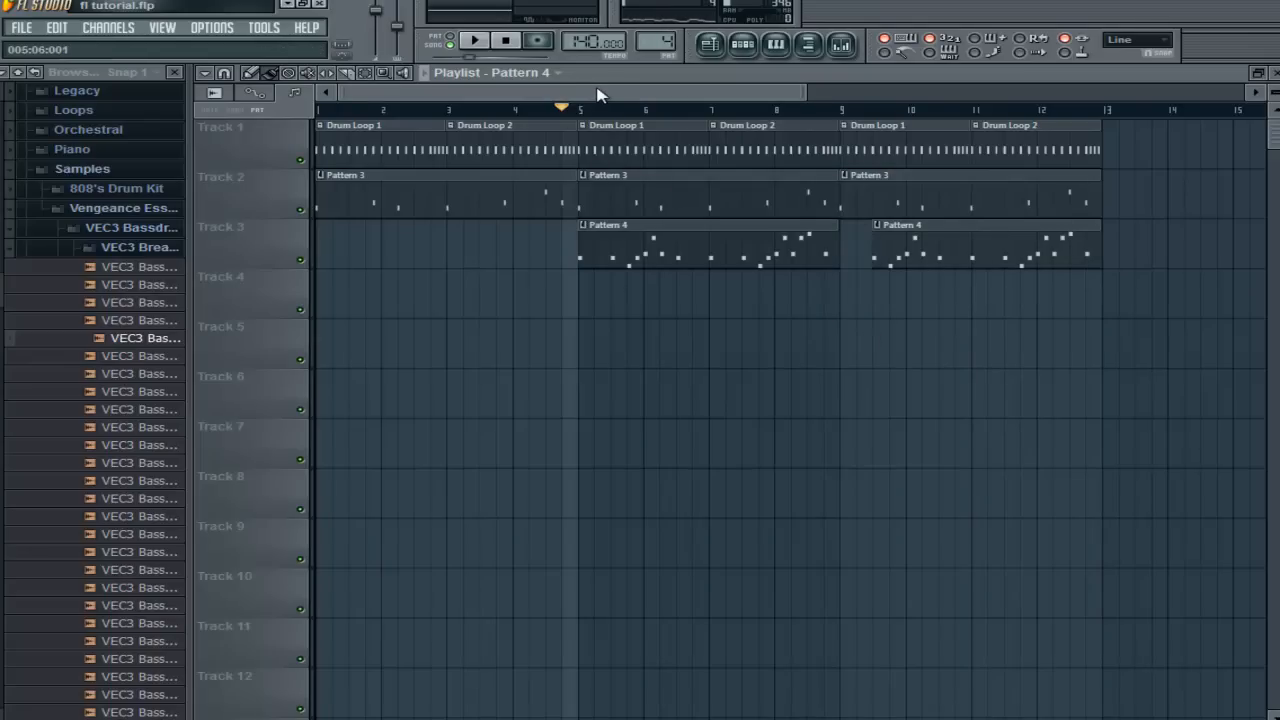
key("space")
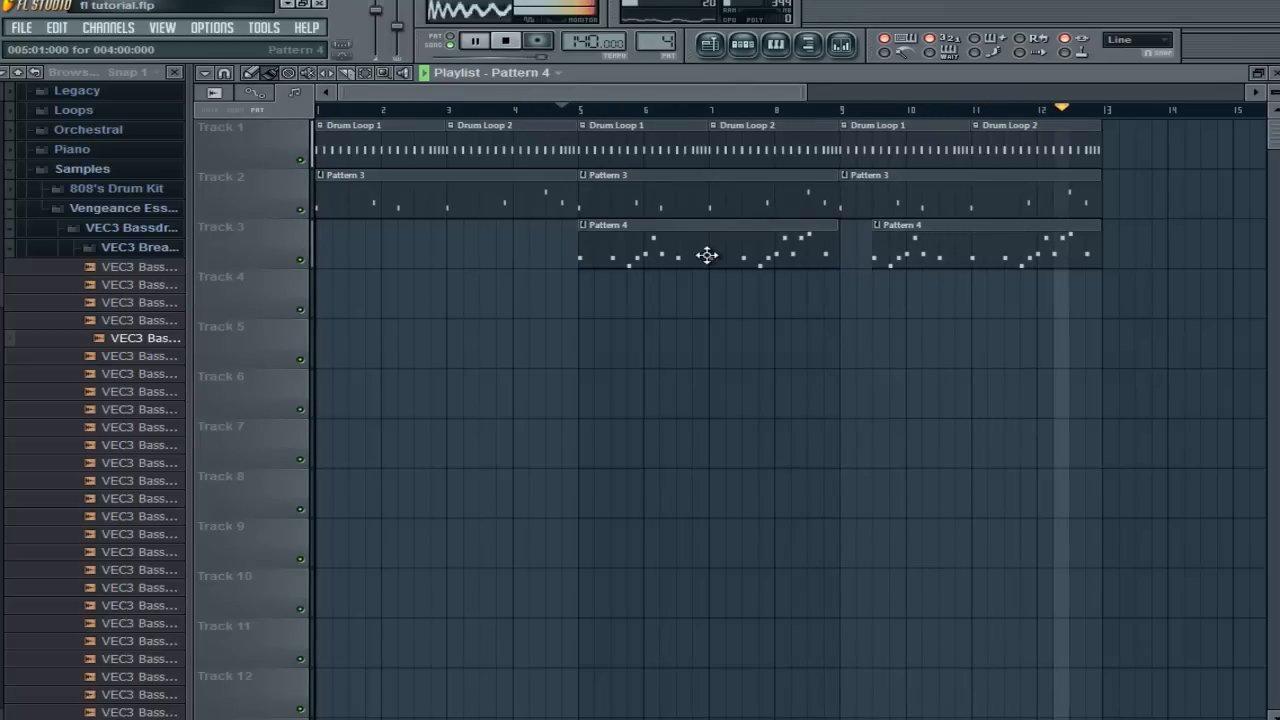
Stop playback and add a third Nexus channel using the Single Layer Pads preset PD Aeropad.
key("space")
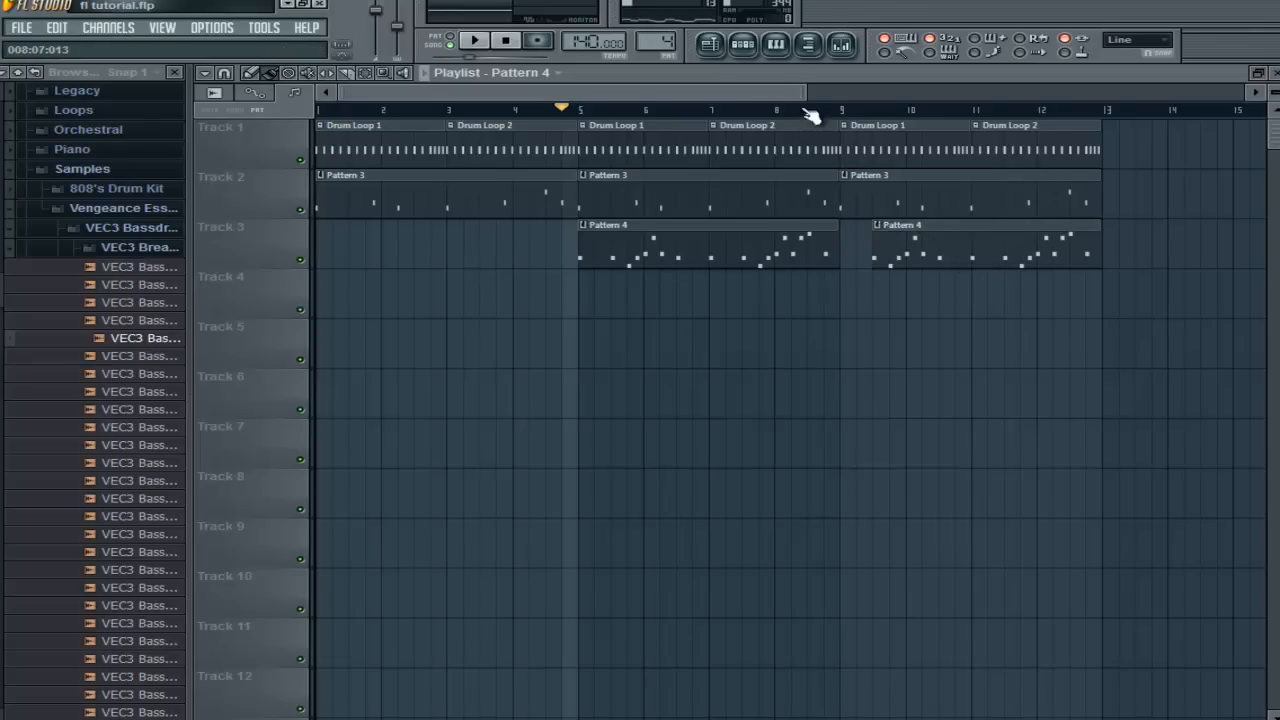
scroll(815, 95, "down", 3)
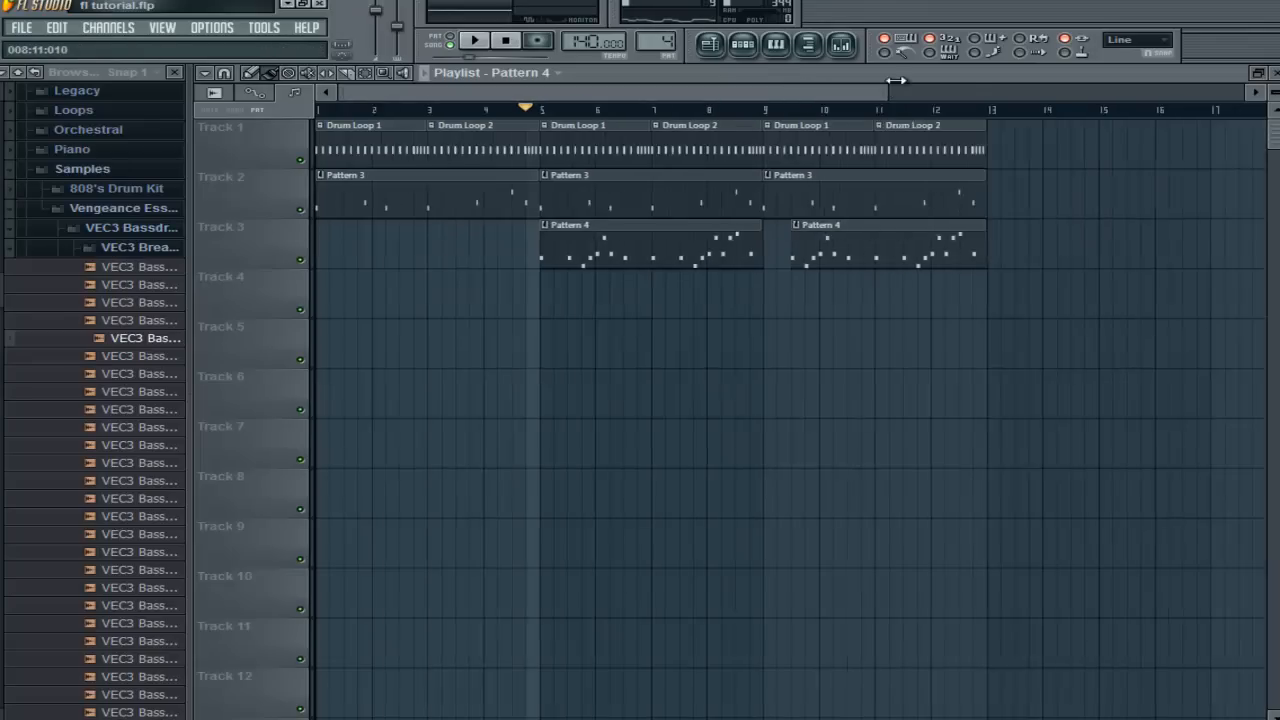
left_click(1275, 75)
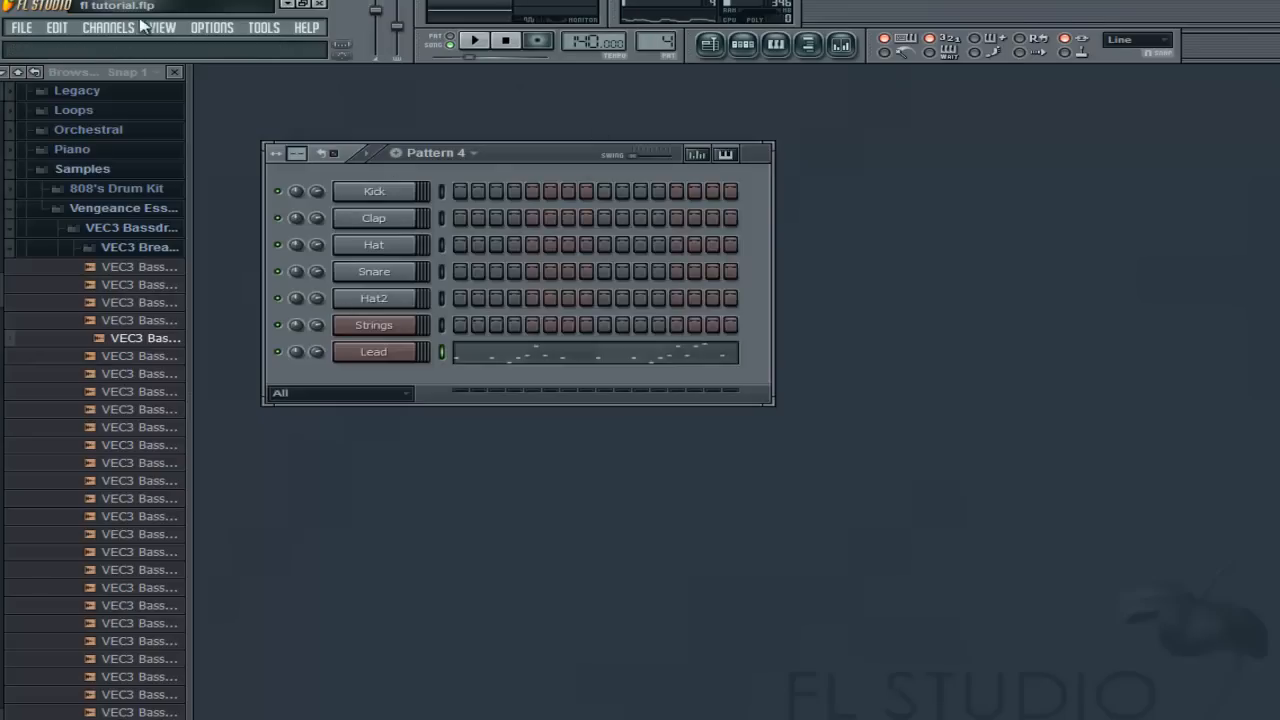
left_click(108, 27)
mouse_move(118, 45)
left_click(345, 605)
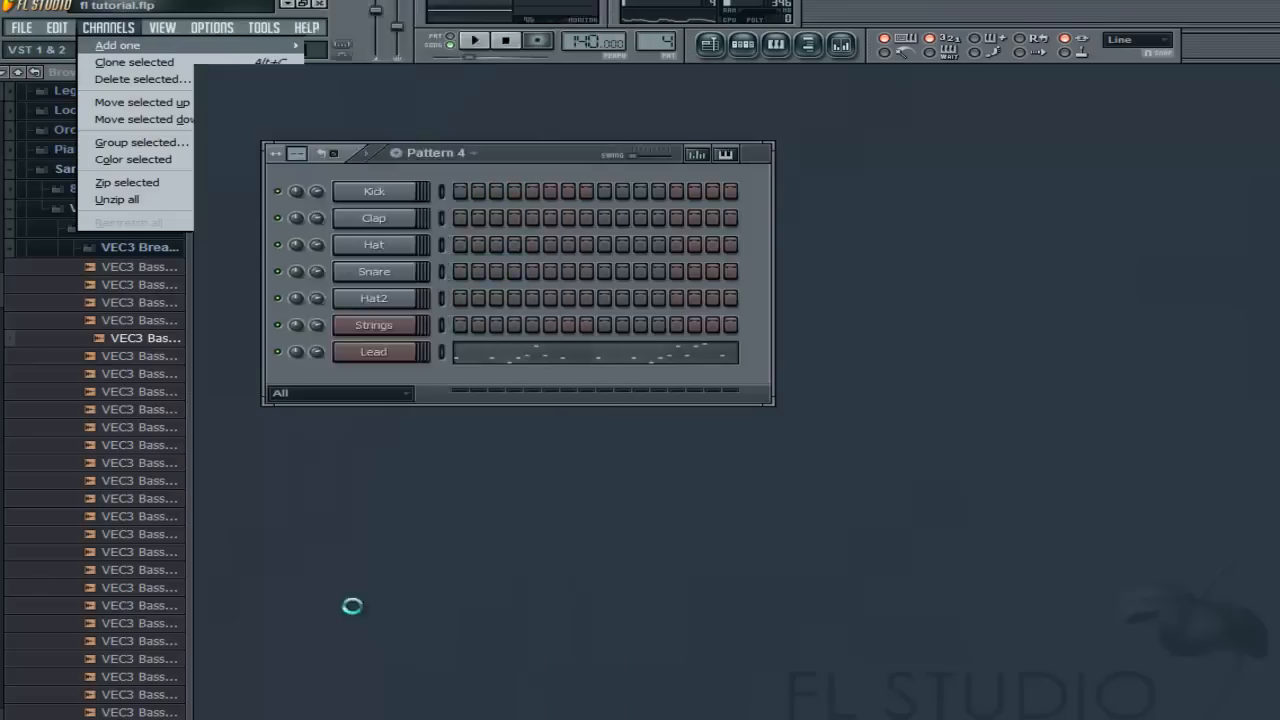
left_click(713, 487)
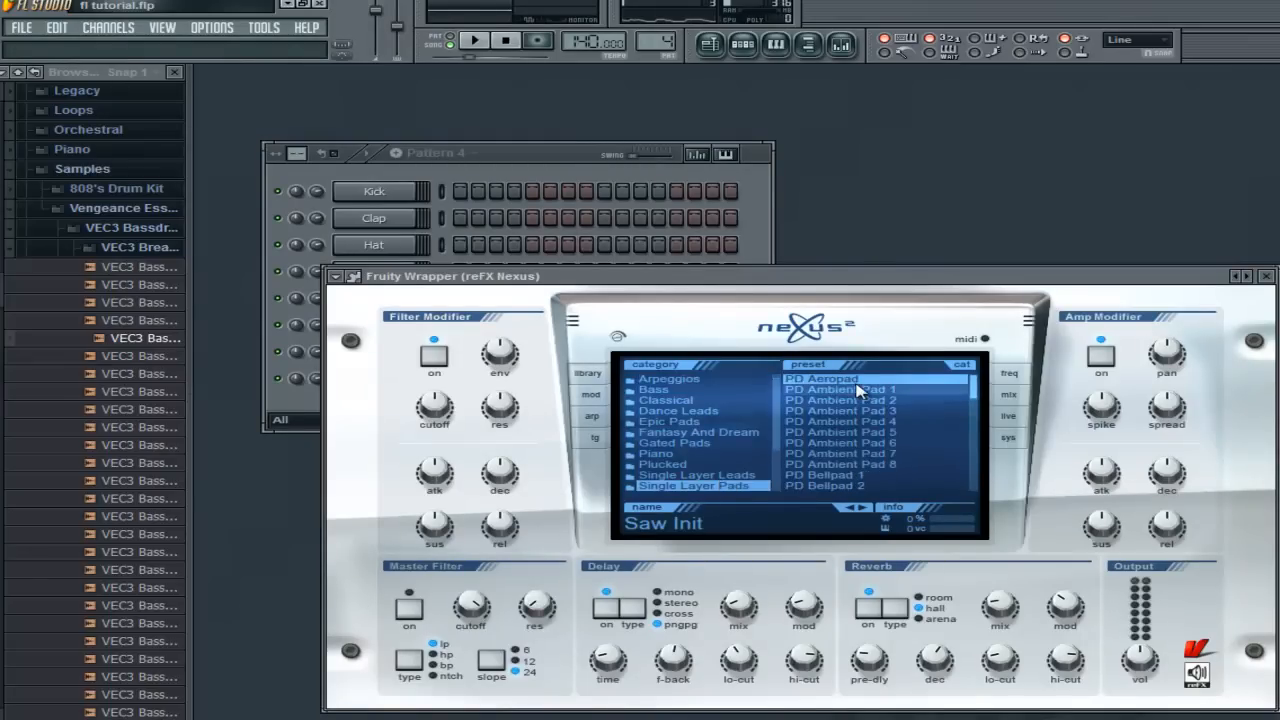
left_click(852, 380)
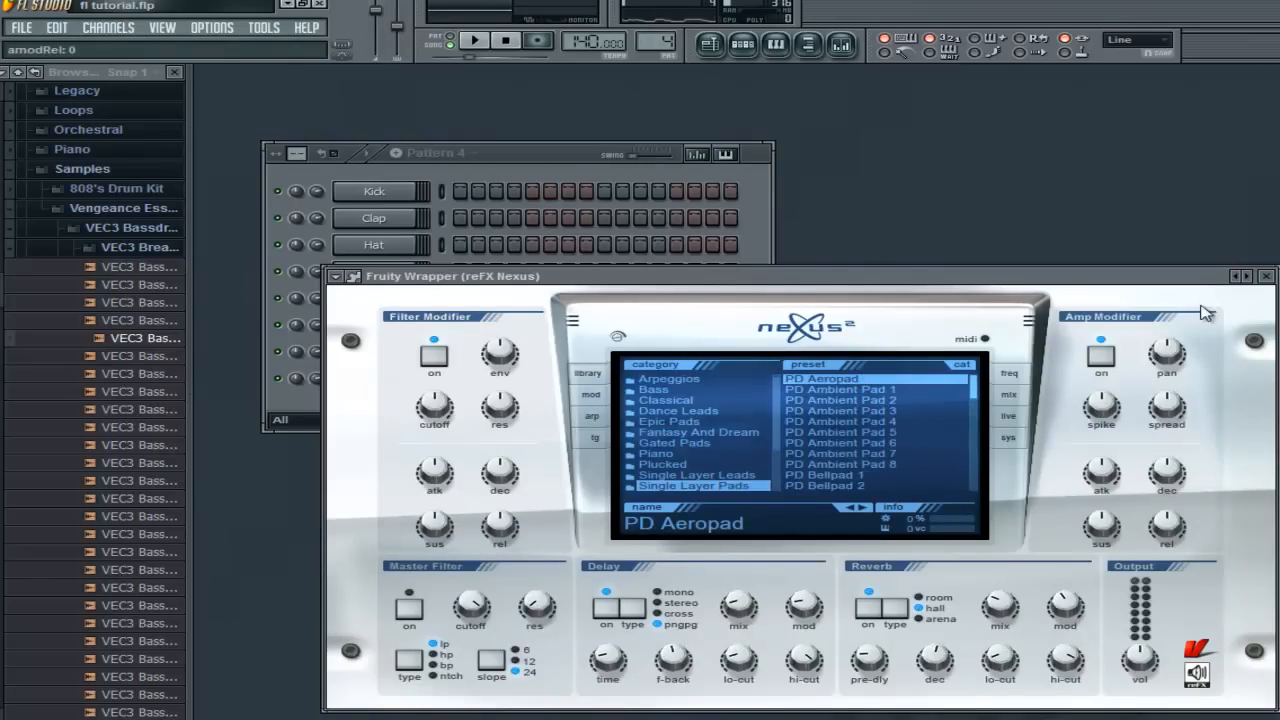
Rename the new Nexus channel as Pad and switch to Pattern 5.
left_click(1266, 277)
right_click(380, 377)
left_click(510, 412)
type("Pad")
key("Return")
left_click_drag(655, 40, 651, 30)
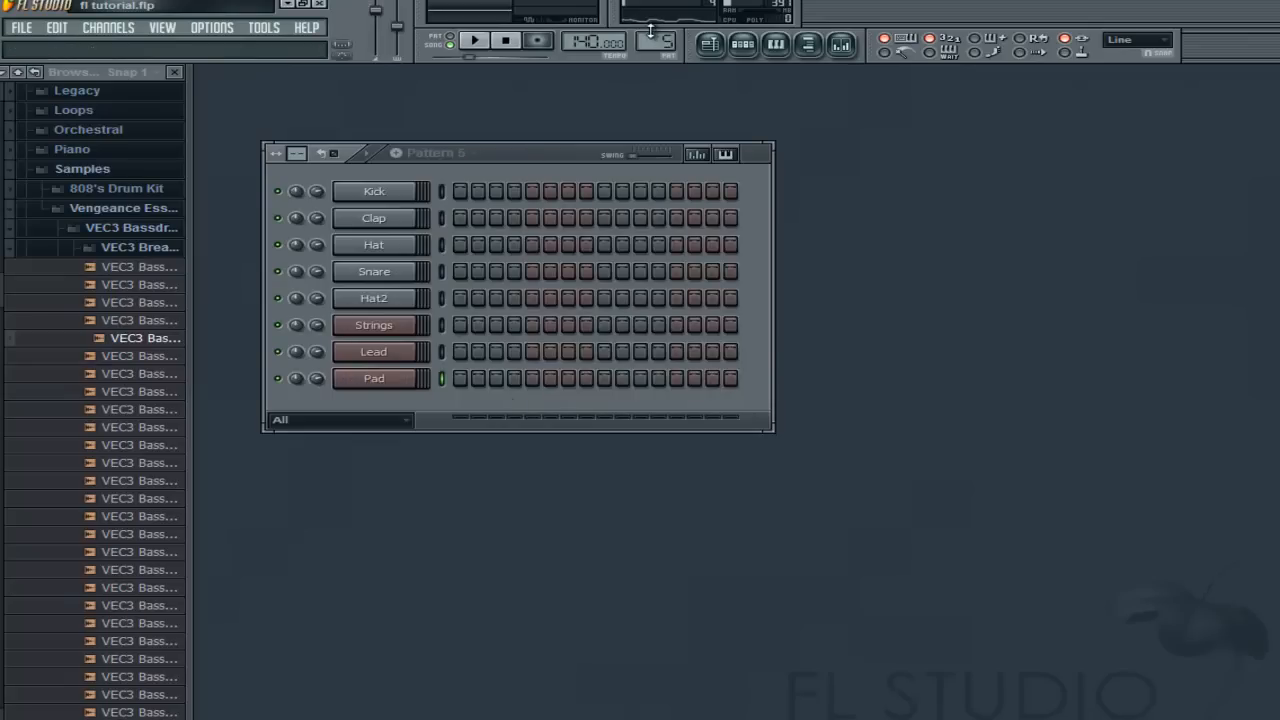
Route Pad to a free mixer track, set its volume to 81% and insert Fruity Parametric EQ 2 in the first effect slot.
left_click(388, 380)
left_click(449, 205)
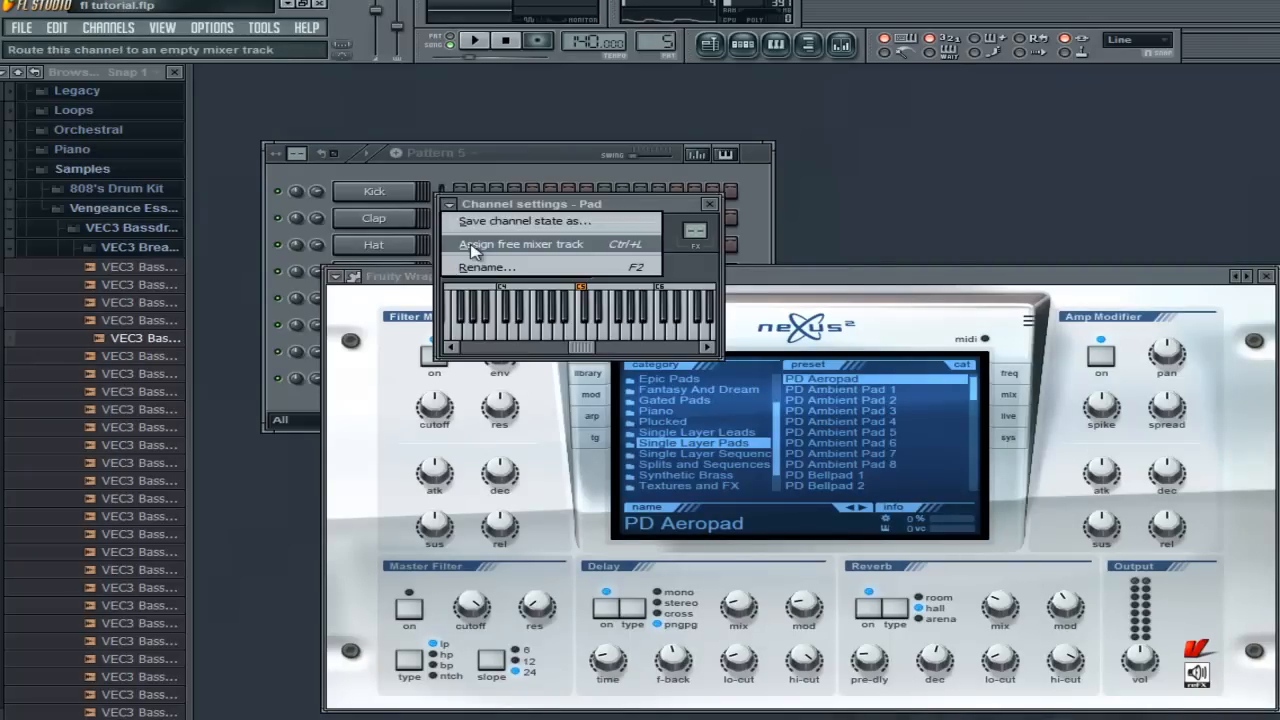
left_click(474, 247)
left_click_drag(456, 422, 462, 468)
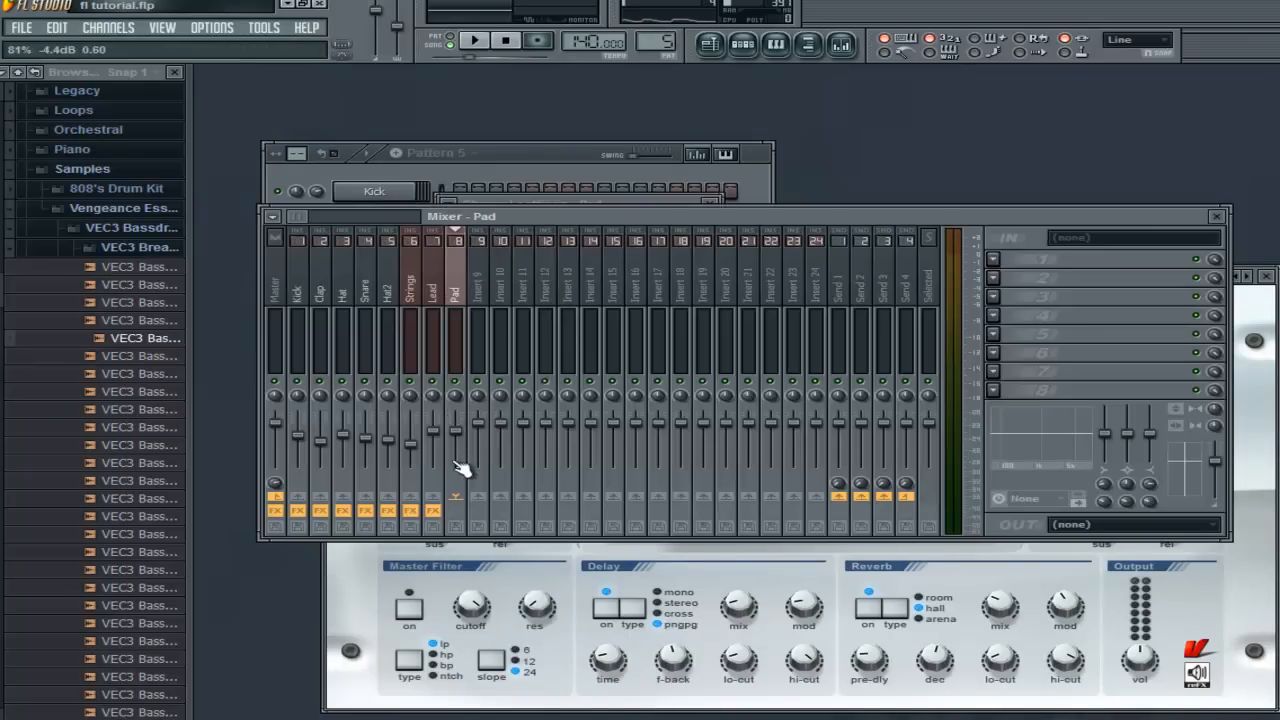
left_click(1005, 261)
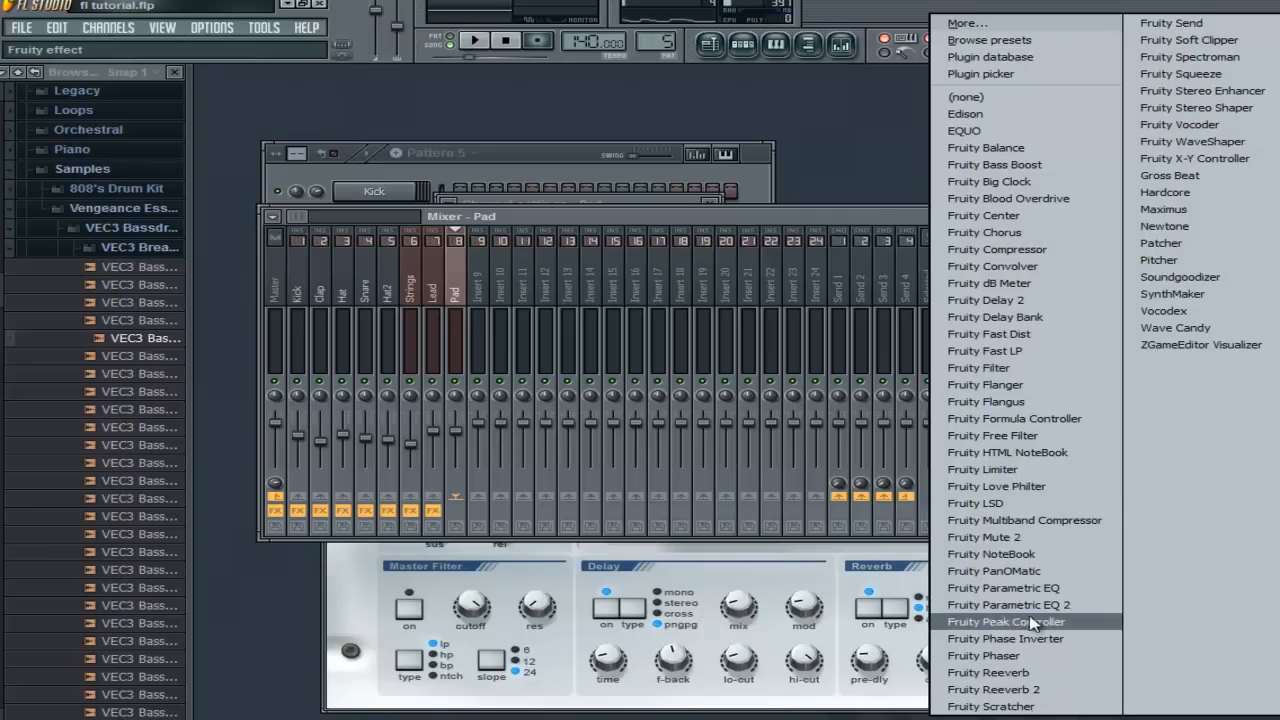
left_click(1000, 616)
Draw a two-bar D3 note at the start of the Pad channel's piano roll in Pattern 5.
left_click(743, 43)
right_click(418, 372)
left_click(455, 378)
left_click_drag(261, 505, 1106, 518)
right_click(259, 499)
scroll(276, 466, "down", 4)
left_click(261, 503)
key("Escape")
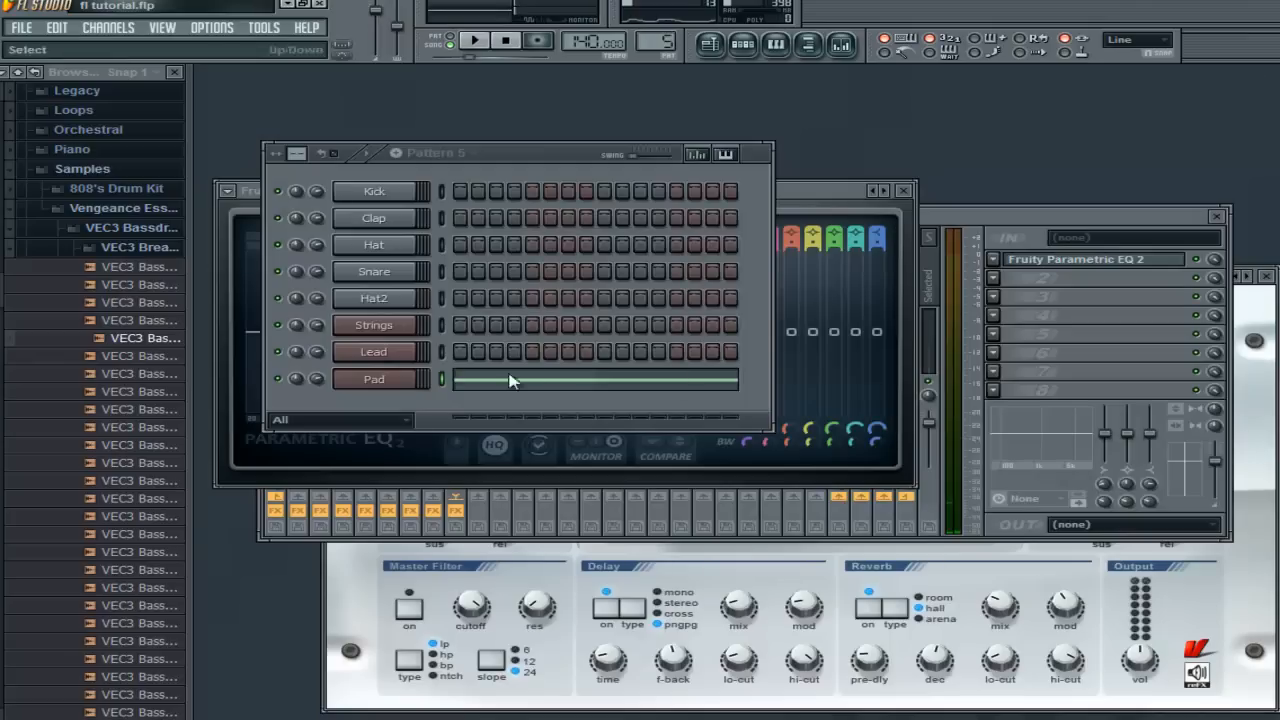
Lower the pad sound's amp attack and set its amp release to -127 in Nexus.
left_click(1266, 300)
left_click_drag(1101, 474, 1112, 599)
left_click_drag(1167, 525, 1143, 704)
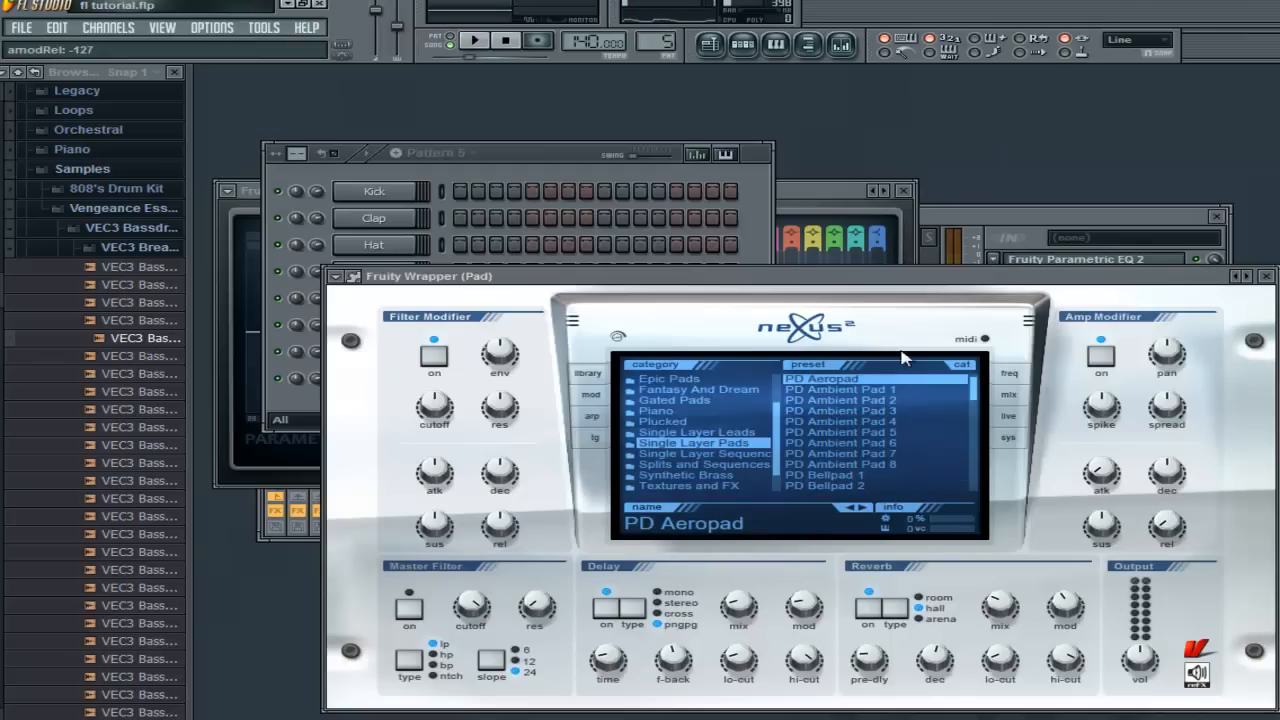
left_click(1266, 277)
Lower the Pad track's volume further in the mixer and return to the step sequencer.
left_click(1046, 211)
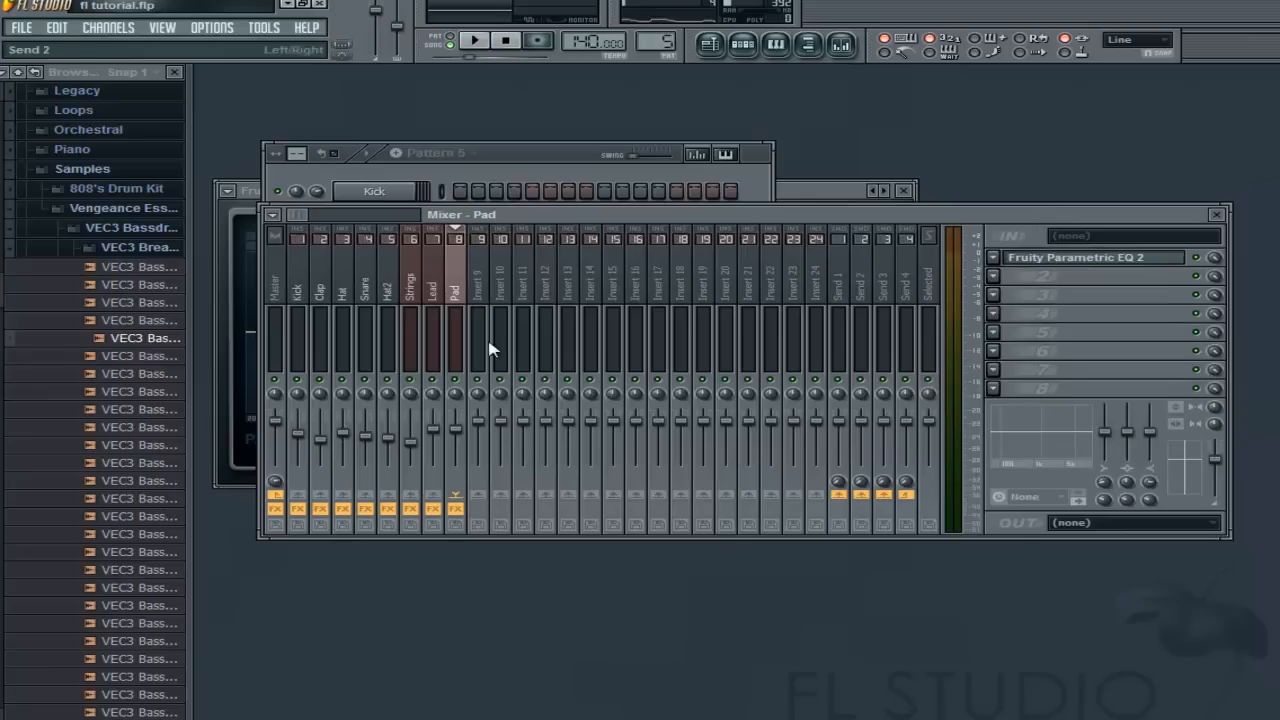
left_click_drag(468, 424, 460, 448)
key("F6")
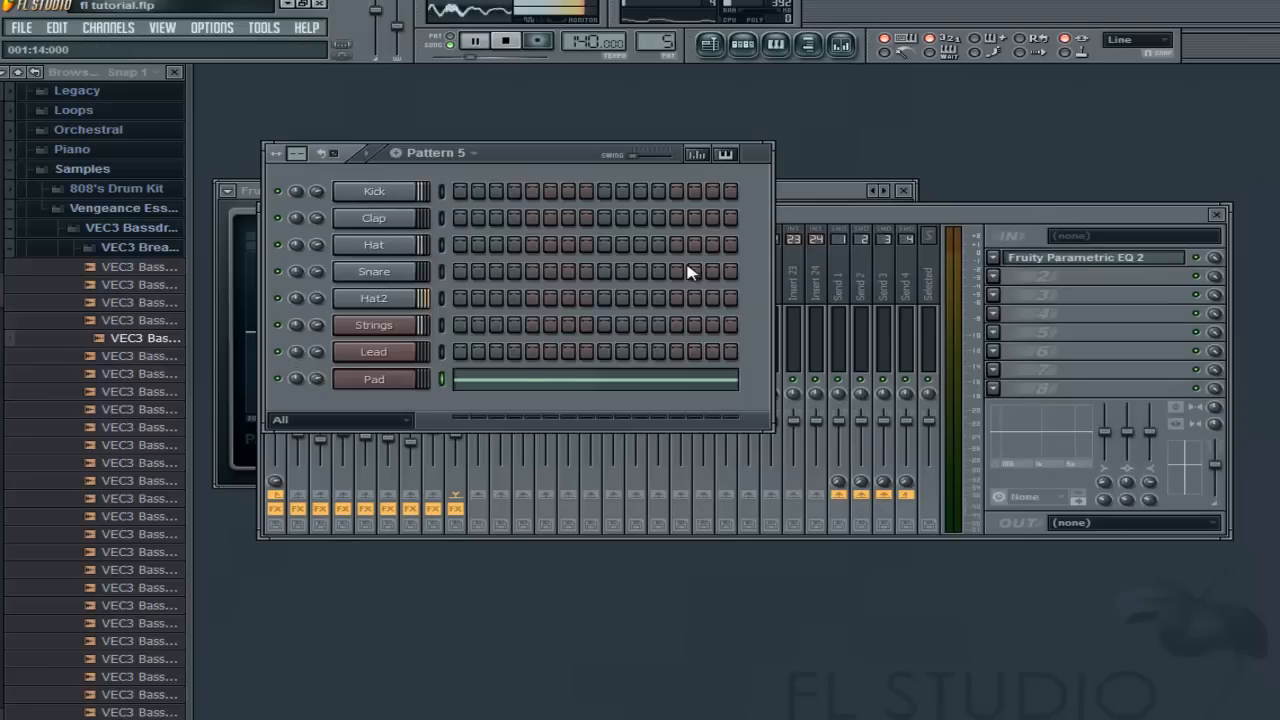
Place a Pattern 5 clip on Track 4 at bar 5 of the playlist and play it.
left_click(712, 44)
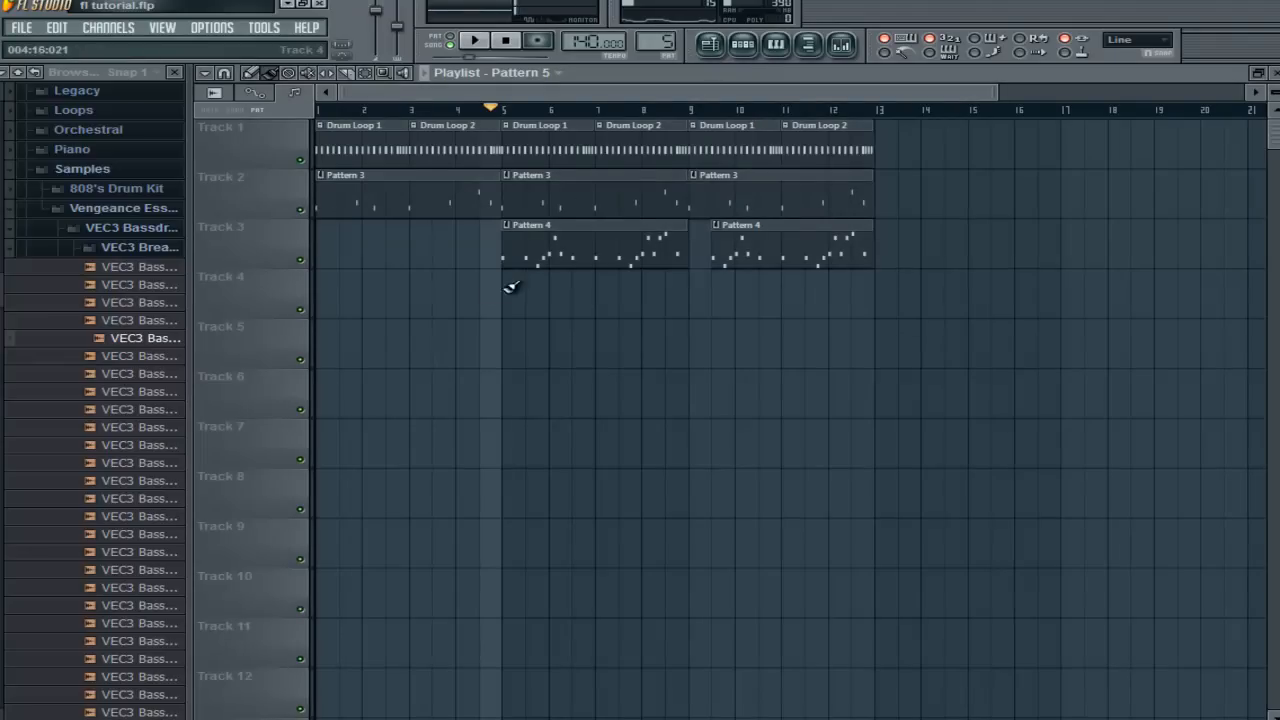
left_click(510, 288)
key("space")
Delete the two-bar D3 note from the Pad piano roll in Pattern 5 and close the piano roll.
double_click(539, 310)
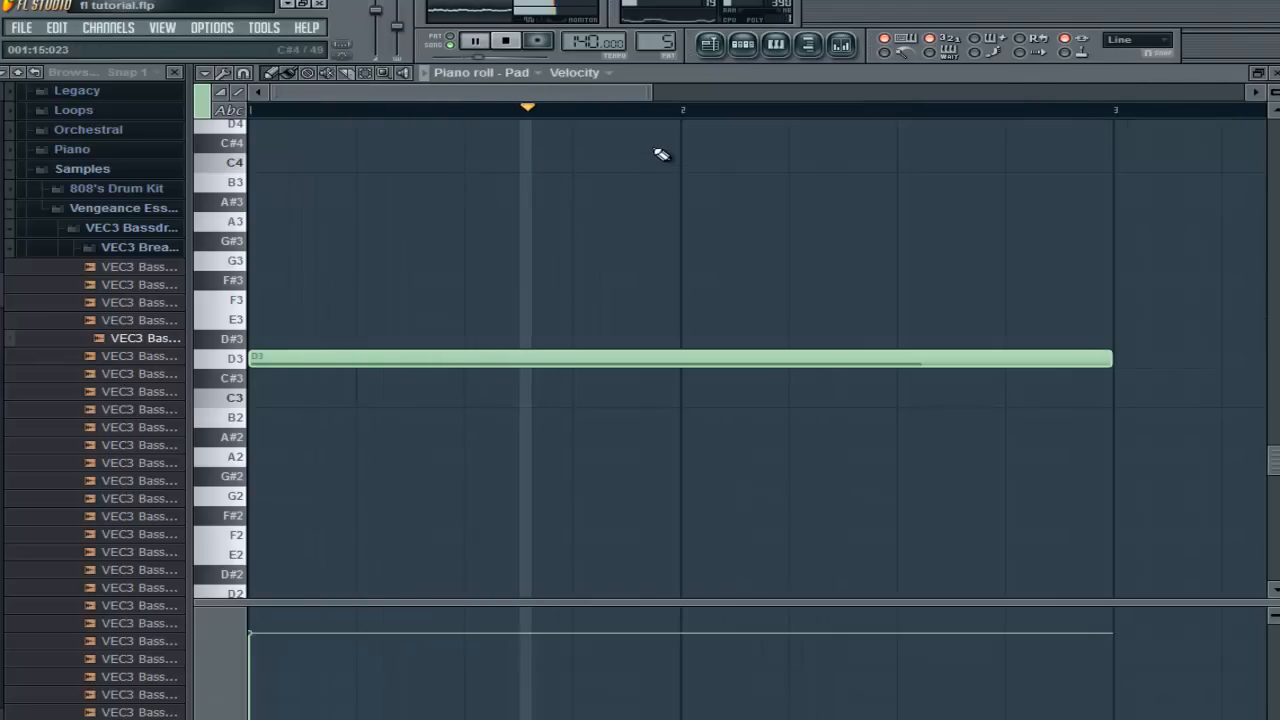
key("space")
left_click_drag(650, 92, 806, 97)
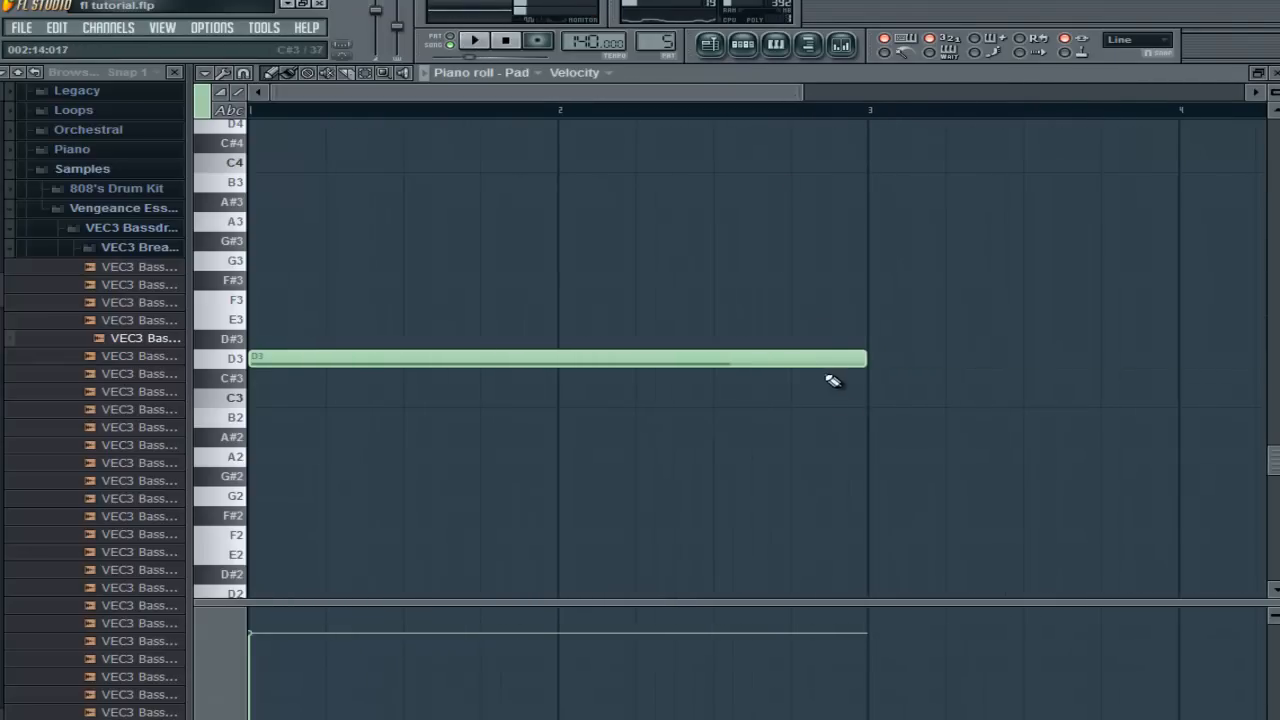
left_click(828, 376)
right_click(849, 374)
mouse_move(818, 356)
left_mouse_down()
mouse_move(380, 346)
mouse_move(166, 367)
left_mouse_up()
right_click(400, 346)
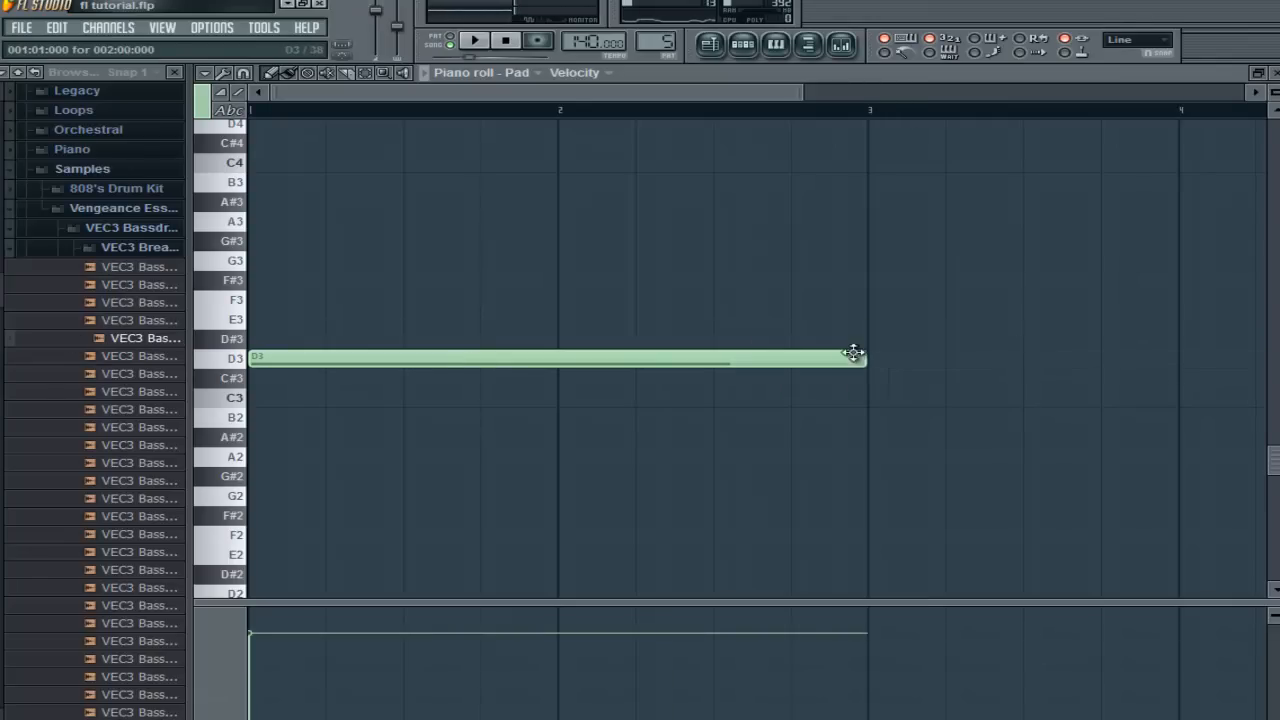
right_click(866, 355)
left_click(1272, 72)
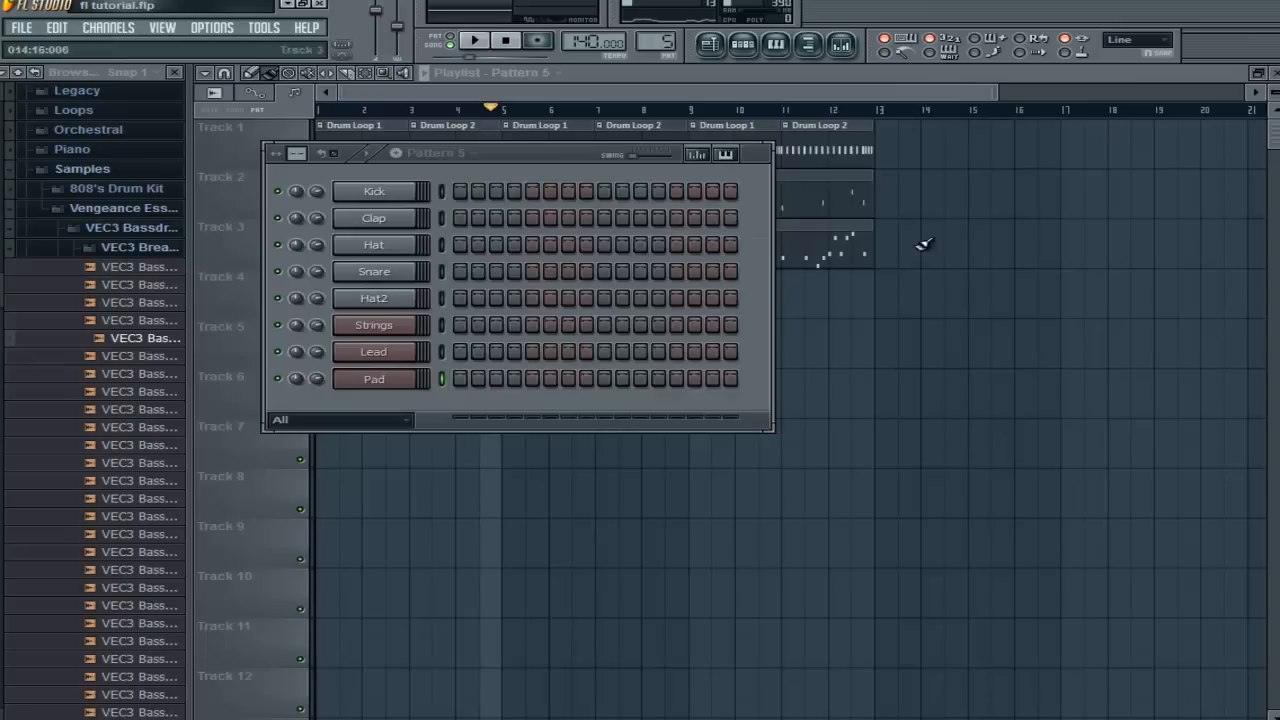
Copy the Strings notes from Pattern 3 and paste them into the Pad channel of Pattern 5.
left_click(784, 92)
double_click(530, 195)
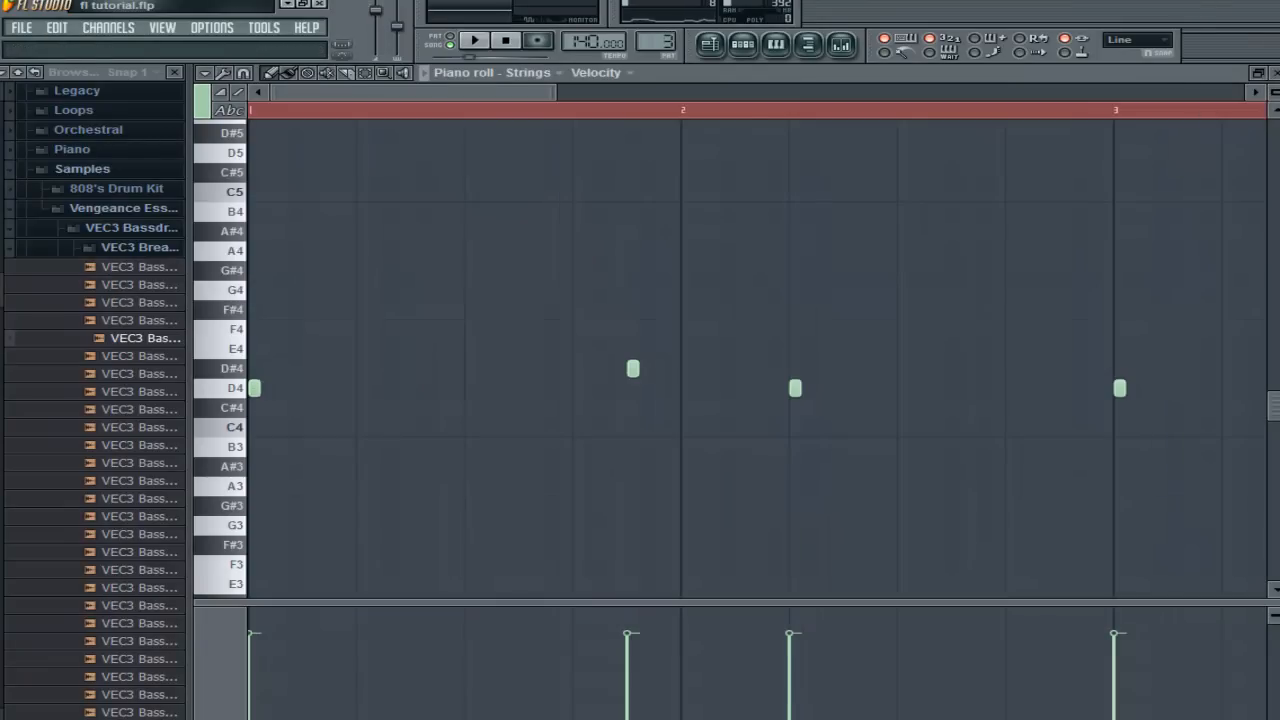
left_click(1273, 73)
right_click(380, 332)
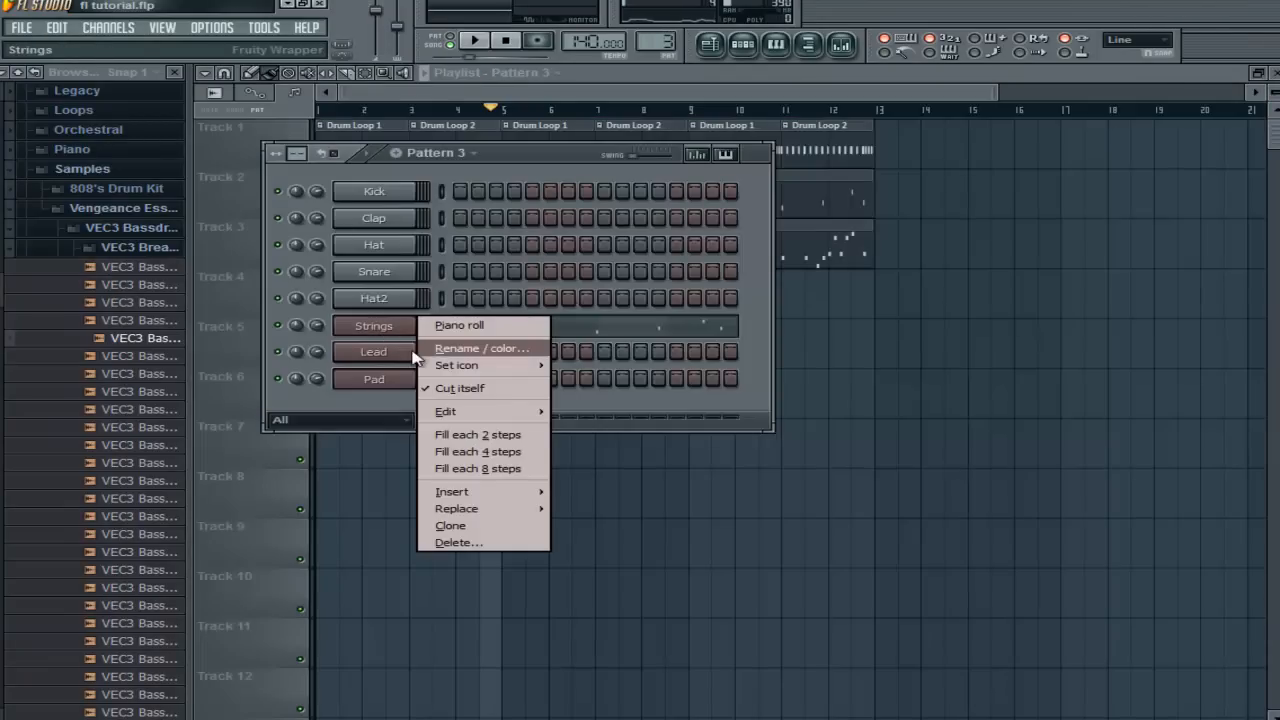
mouse_move(480, 411)
left_click(582, 428)
left_click_drag(659, 40, 659, 25)
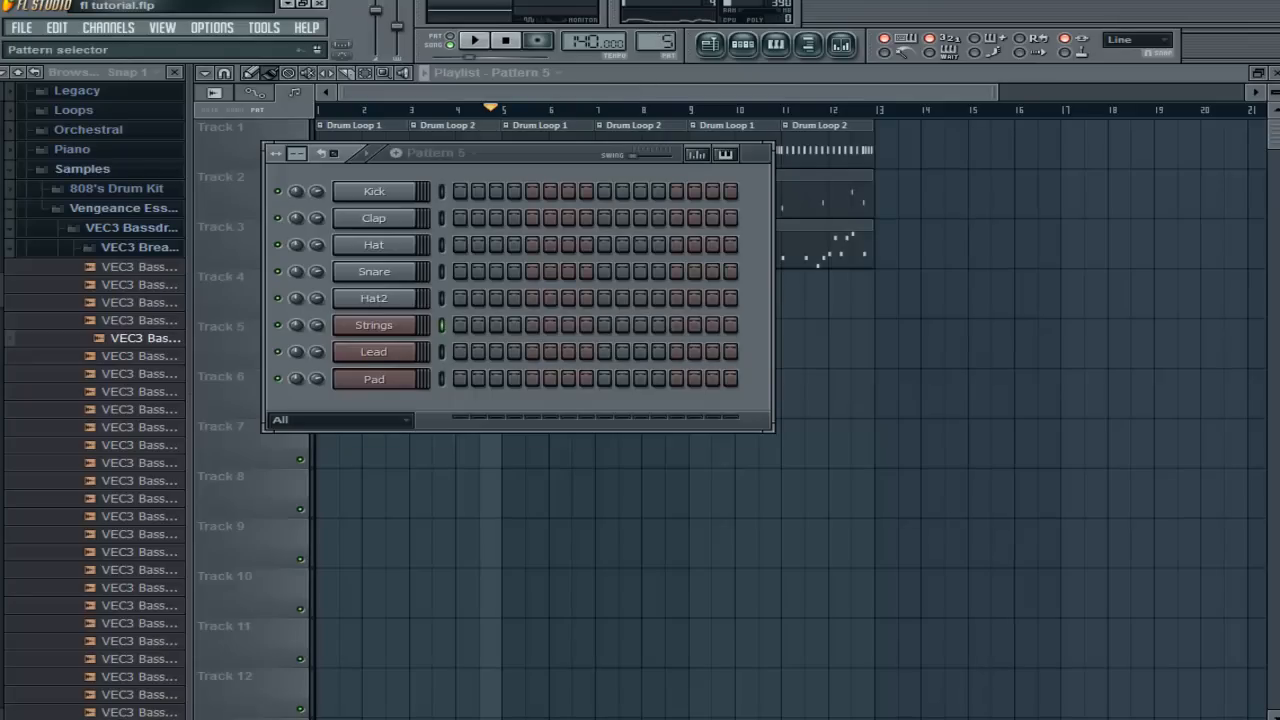
right_click(362, 390)
mouse_move(430, 463)
left_click(586, 503)
Play the pasted notes in pattern mode and lengthen the opening D4 and D#4 Pad notes until the following note begins.
left_click(463, 43)
left_click(537, 385)
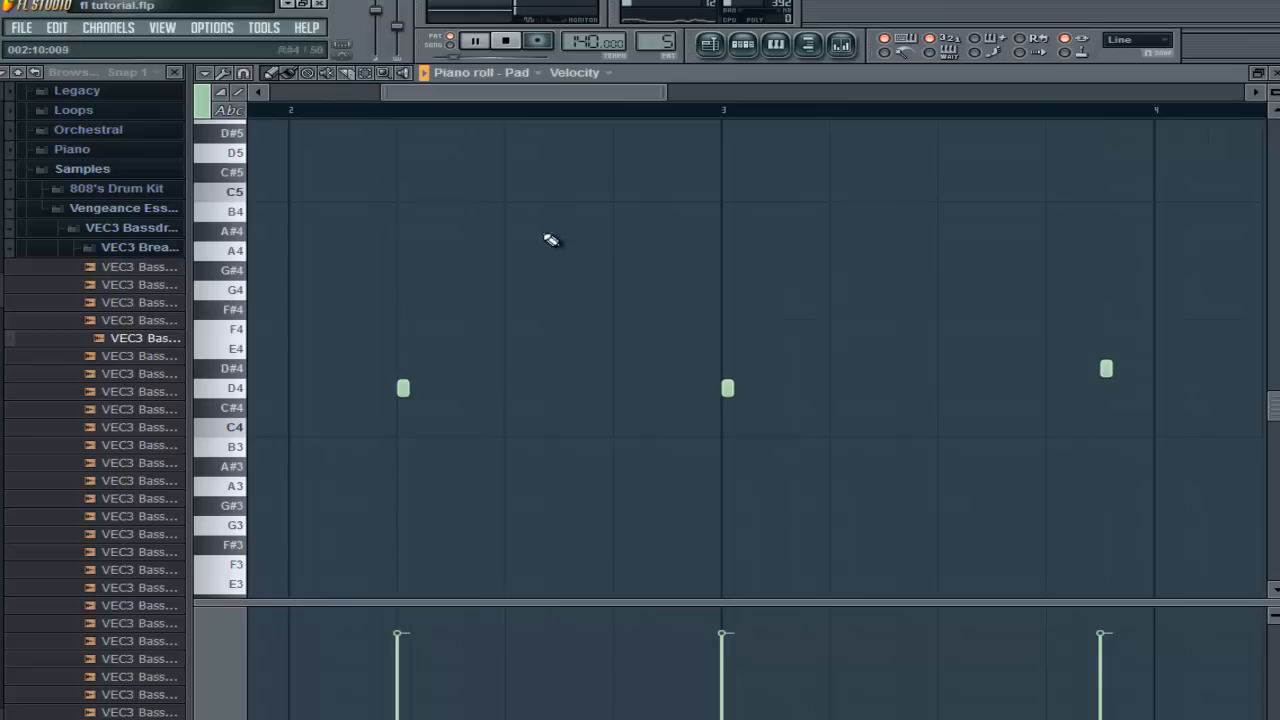
left_click_drag(667, 93, 1248, 93)
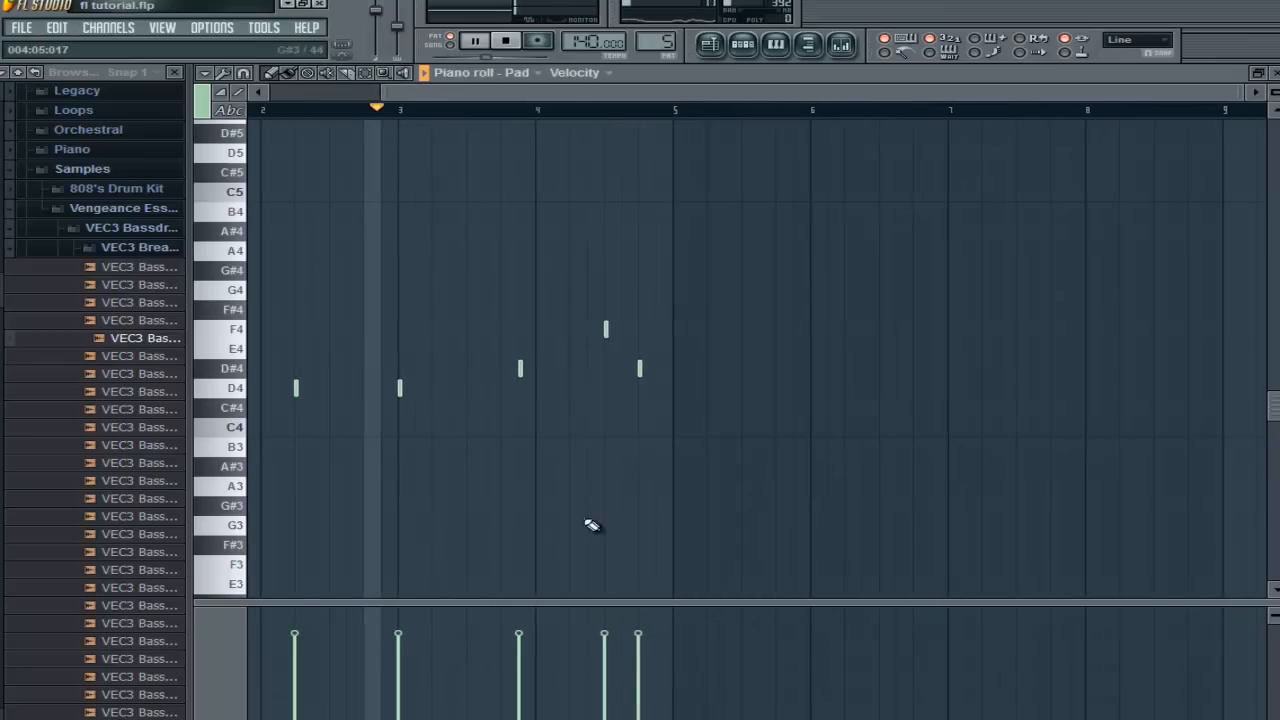
left_click_drag(574, 94, 164, 126)
key("space")
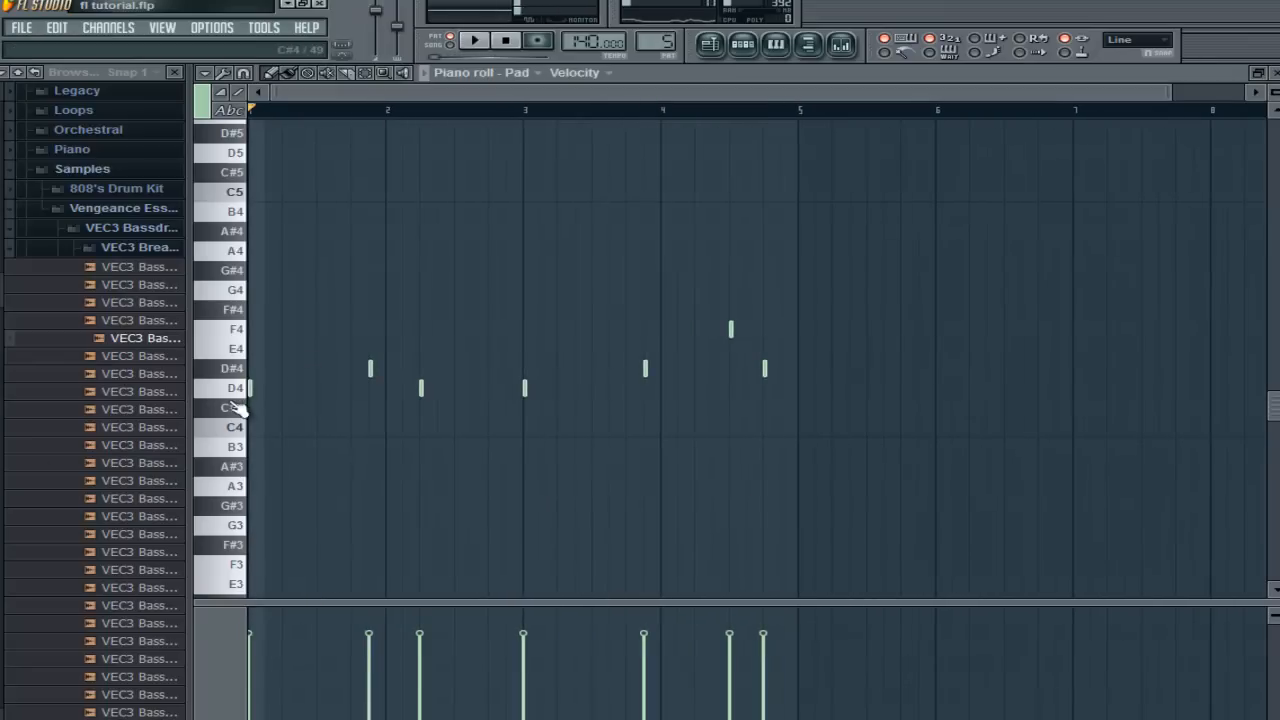
left_click(251, 389)
left_click_drag(251, 389, 374, 390)
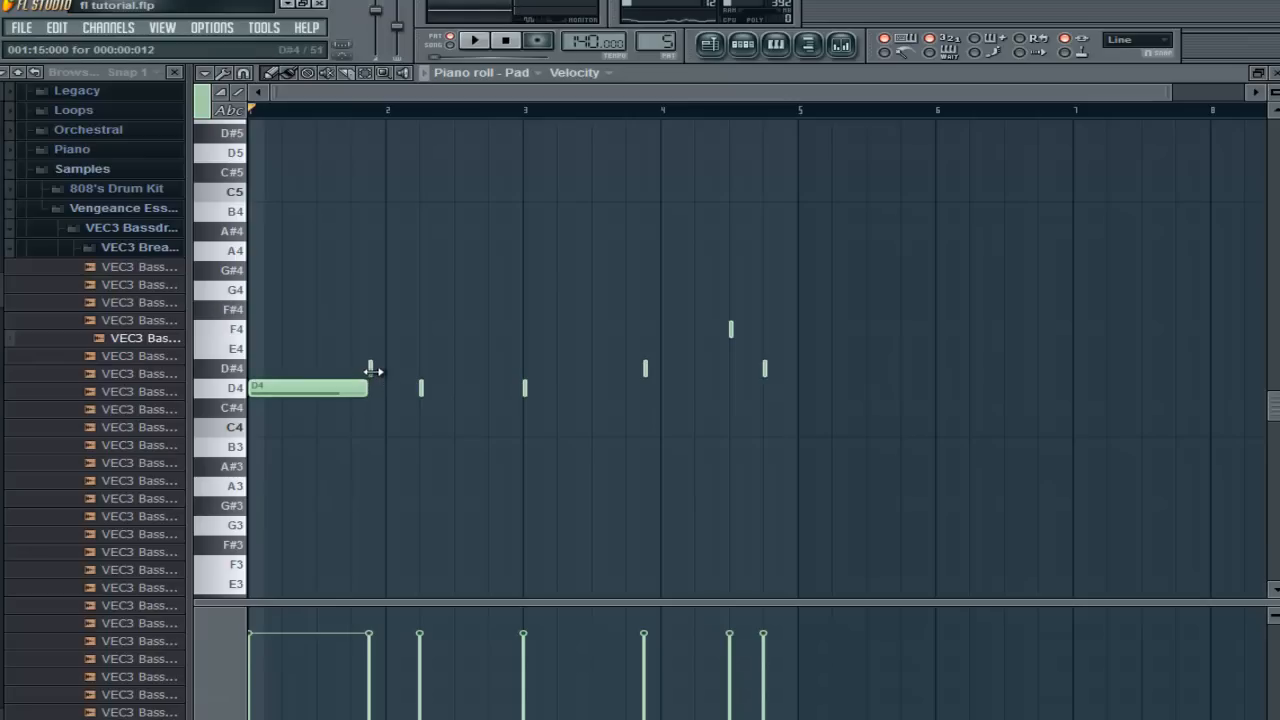
left_click_drag(420, 375, 333, 394)
Replace the next two short D4 notes with one long D4, and extend the closing D#4, F4 and D#4 notes end to end to bar 5.
right_click(422, 394)
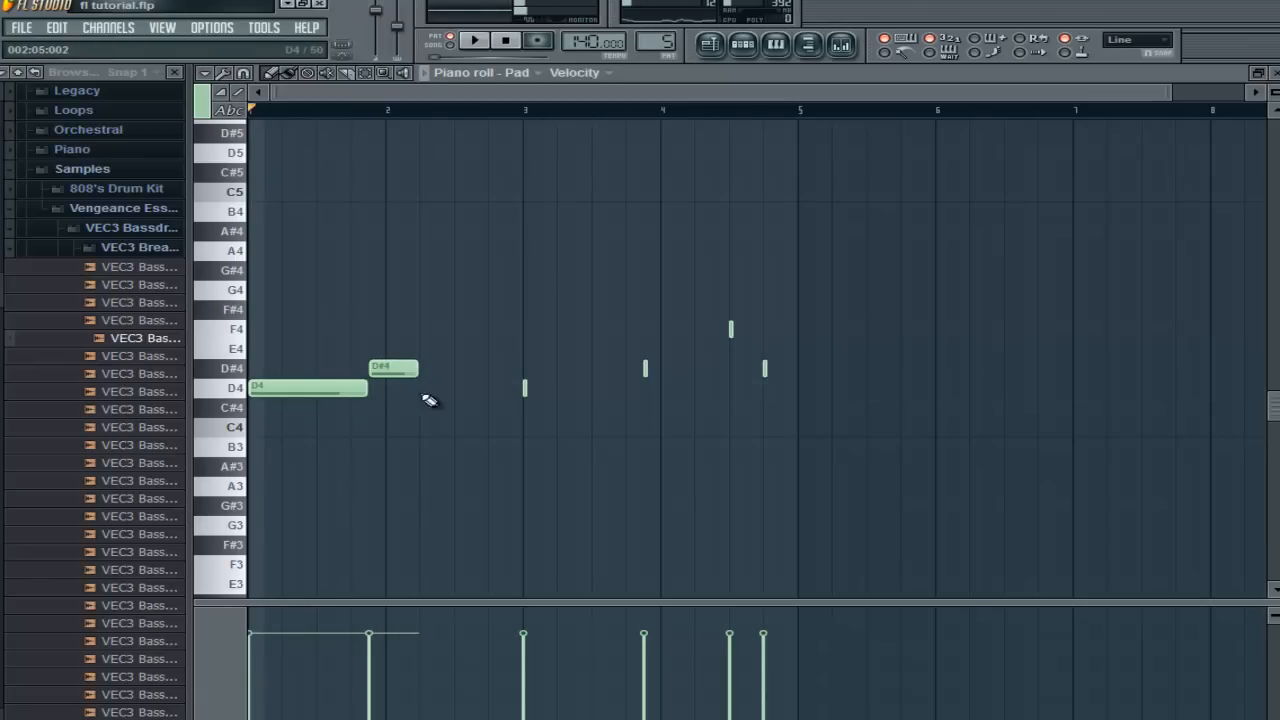
left_click(438, 392)
left_click_drag(537, 386, 753, 327)
left_click(740, 274, "ctrl")
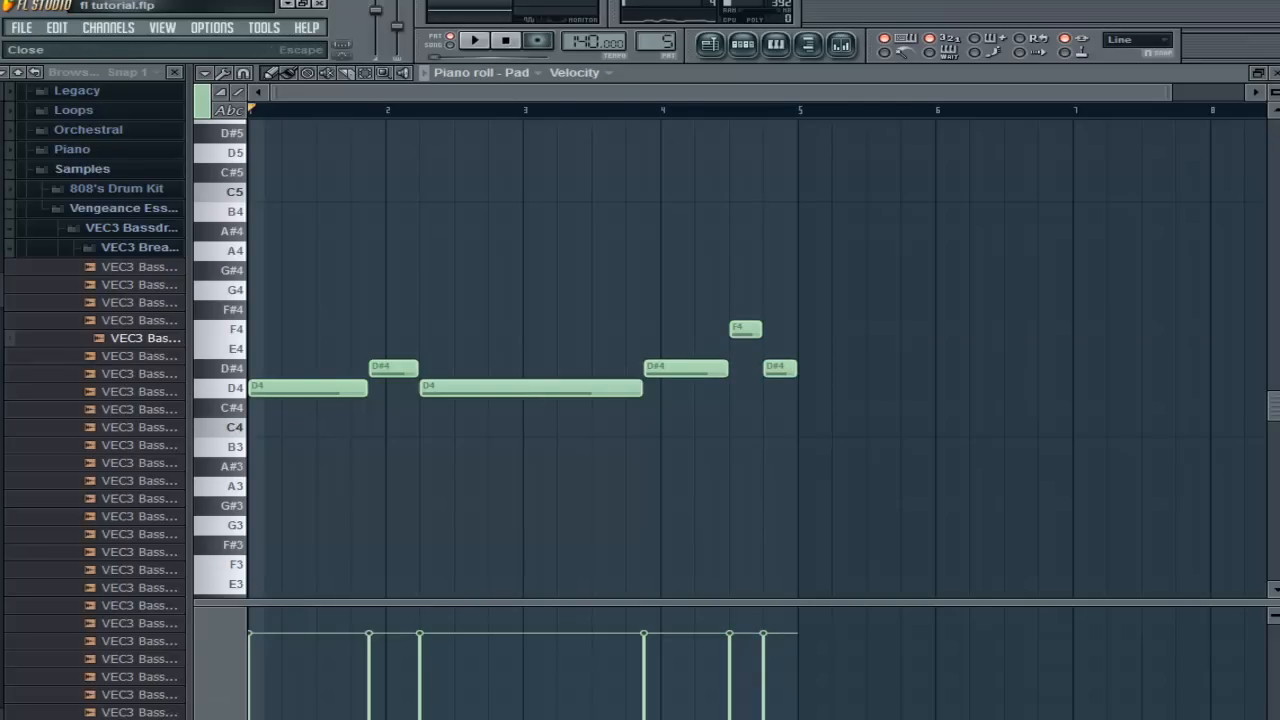
left_click(1271, 73)
Place a copy of Pattern 5 on Track 4 at bar 9 and make it unique as Pattern 6.
left_click(788, 100)
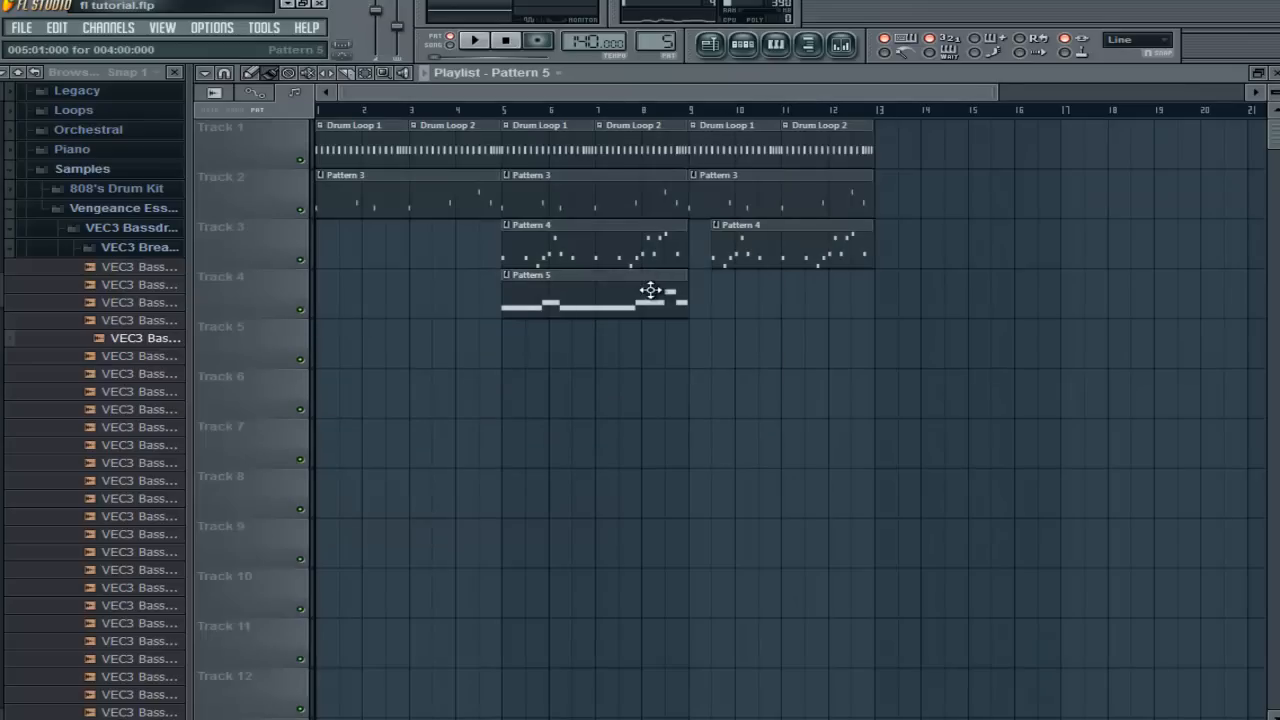
left_click(707, 283)
right_click(698, 278)
left_click(730, 372)
Replace the first D4 Pad note in Pattern 6 with a shorter one starting on beat 3 of bar 1, and return to the playlist.
double_click(730, 298)
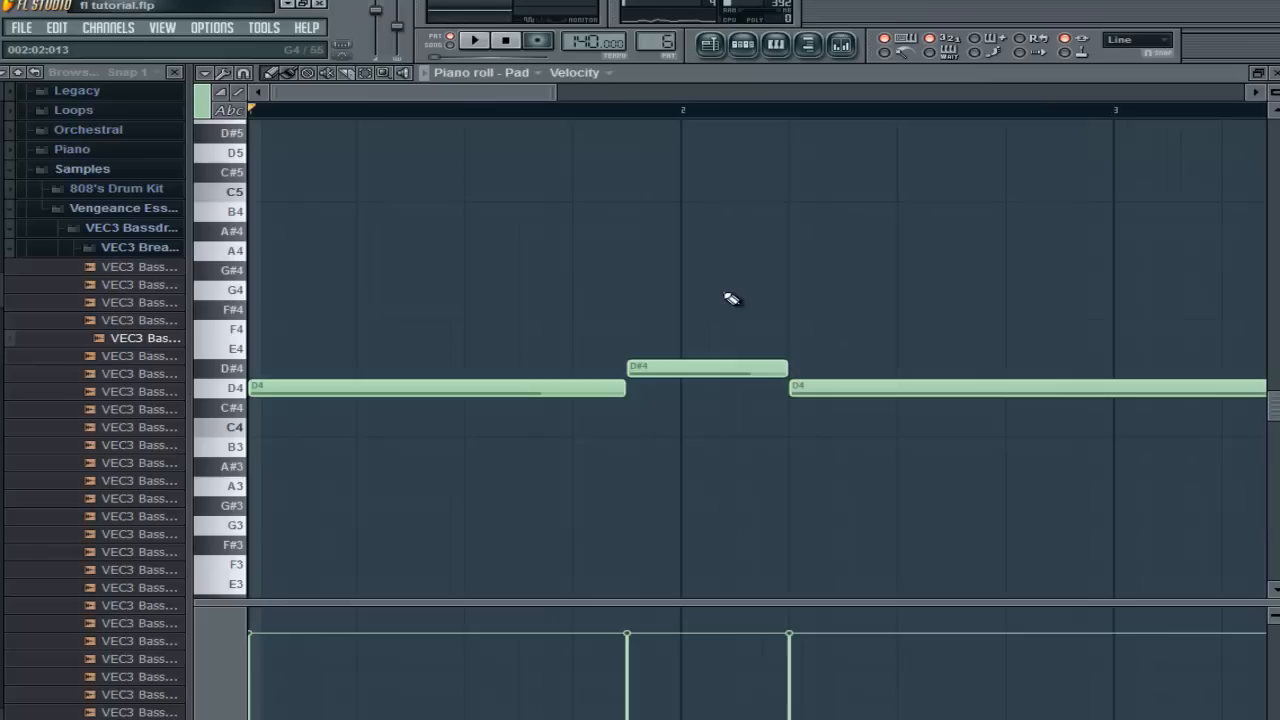
right_click(520, 392)
left_click(465, 389)
left_click_drag(572, 389, 623, 389)
key("space")
key("space")
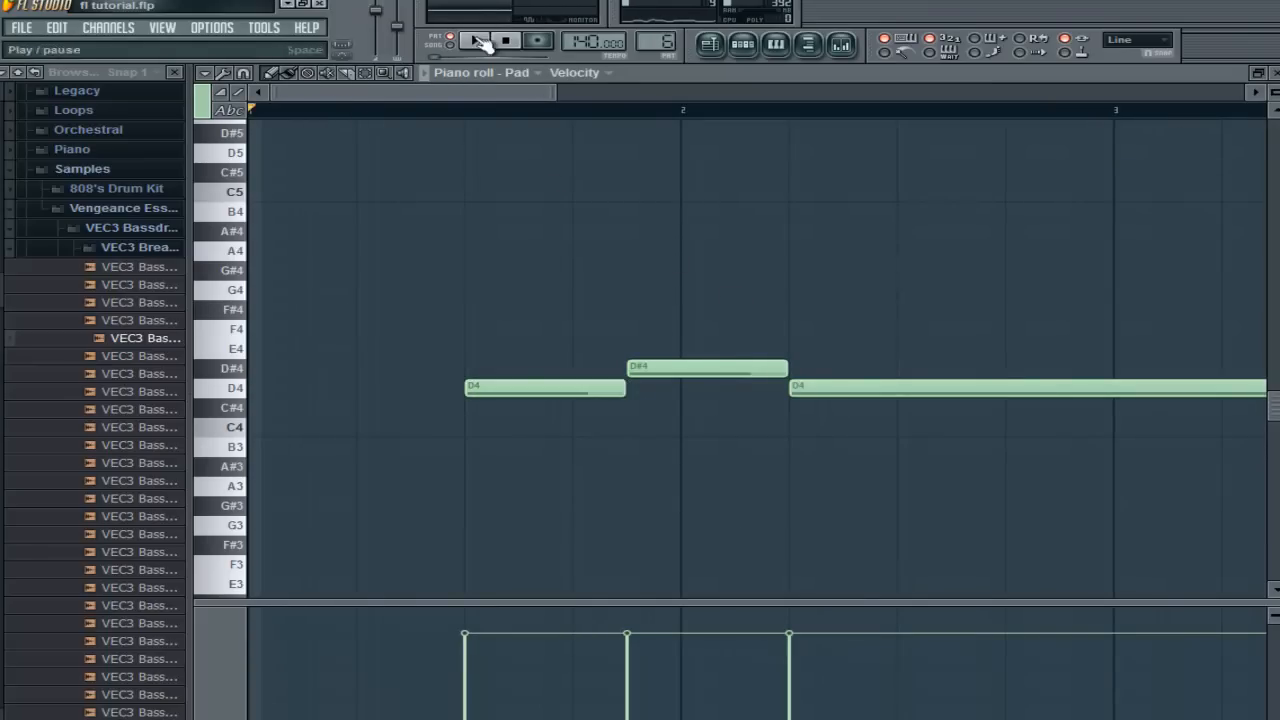
left_click(712, 45)
left_click(596, 285)
left_click(695, 344)
right_click(693, 334)
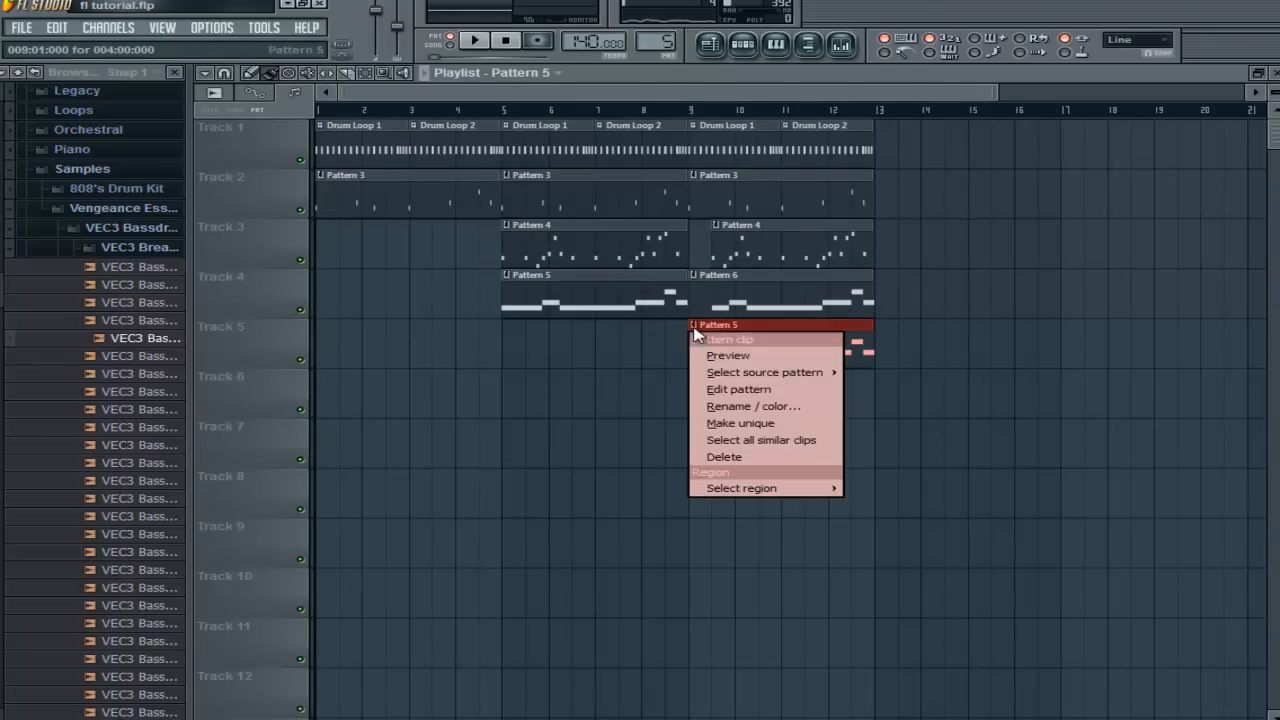
left_click(773, 330)
right_click(773, 332)
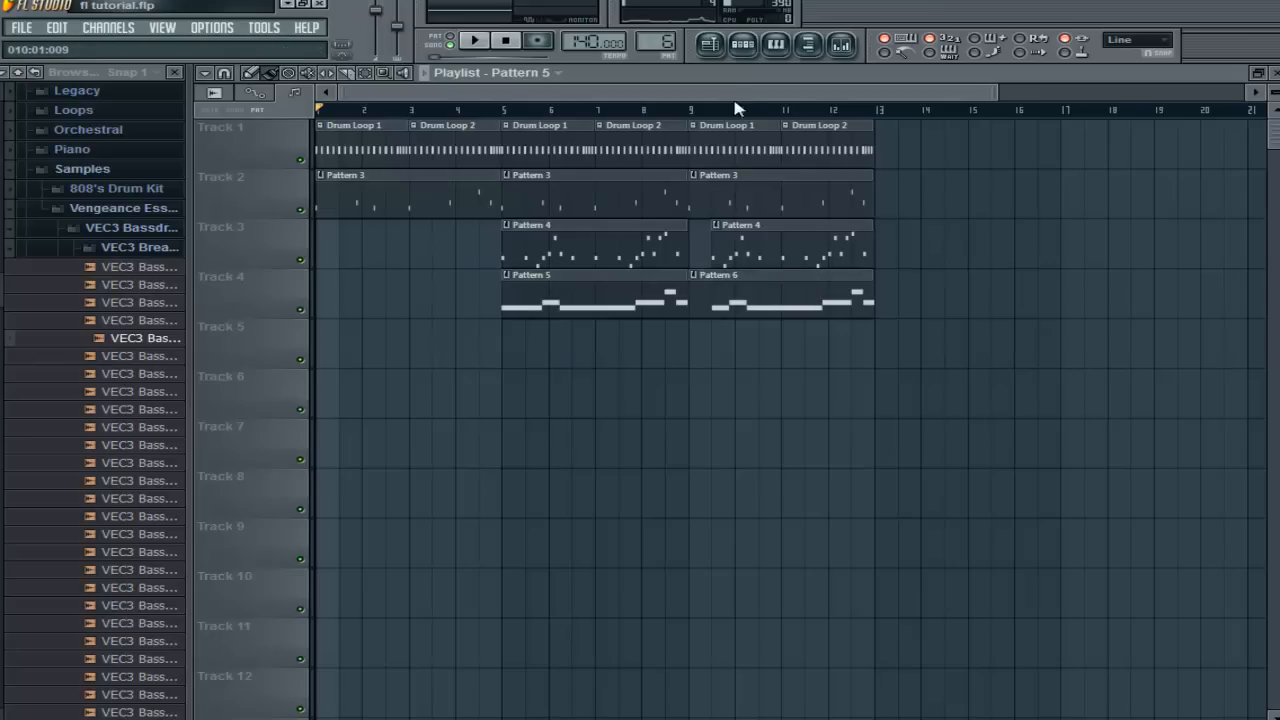
Play the arrangement from the start and check the Pad's volume in the mixer.
key("space")
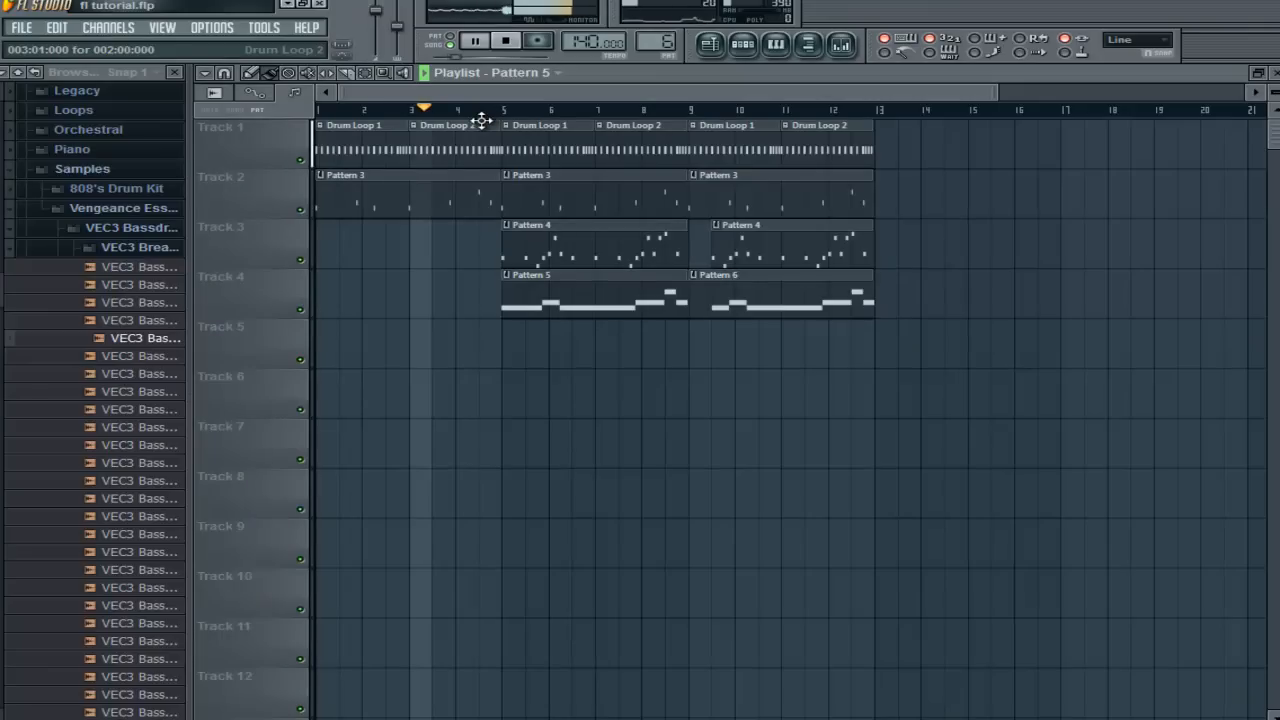
left_click(845, 45)
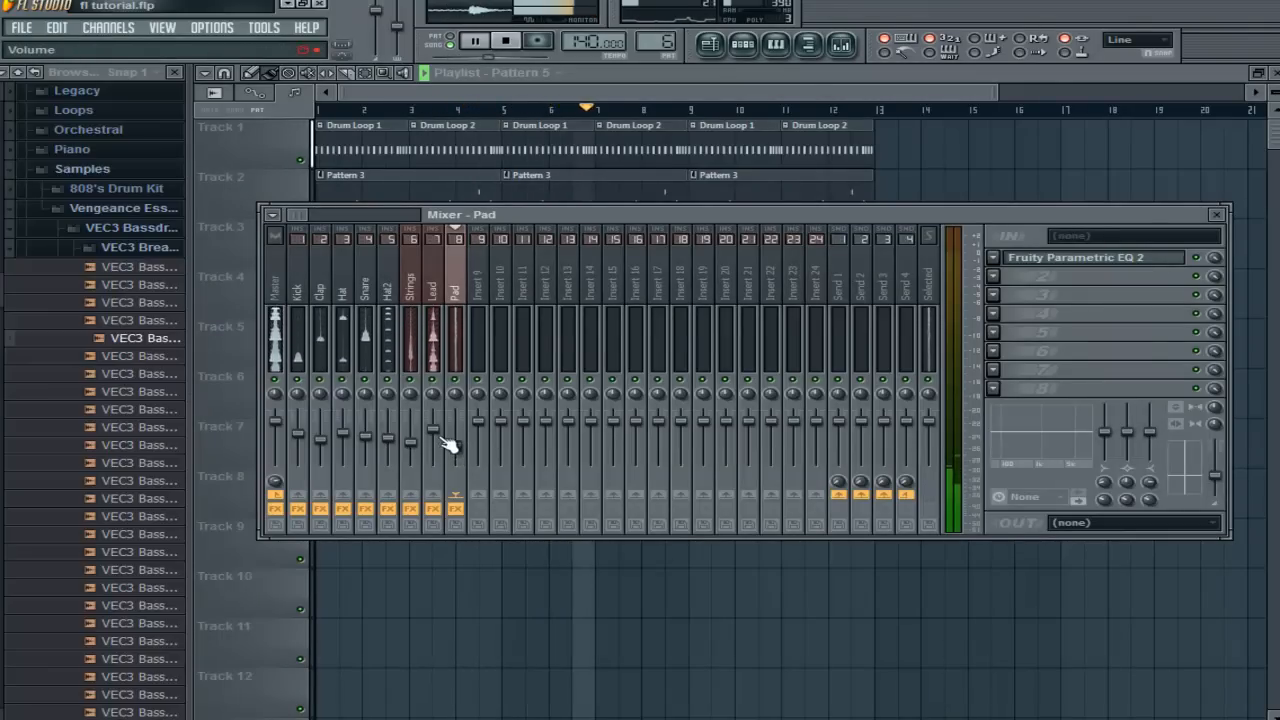
left_click(640, 92)
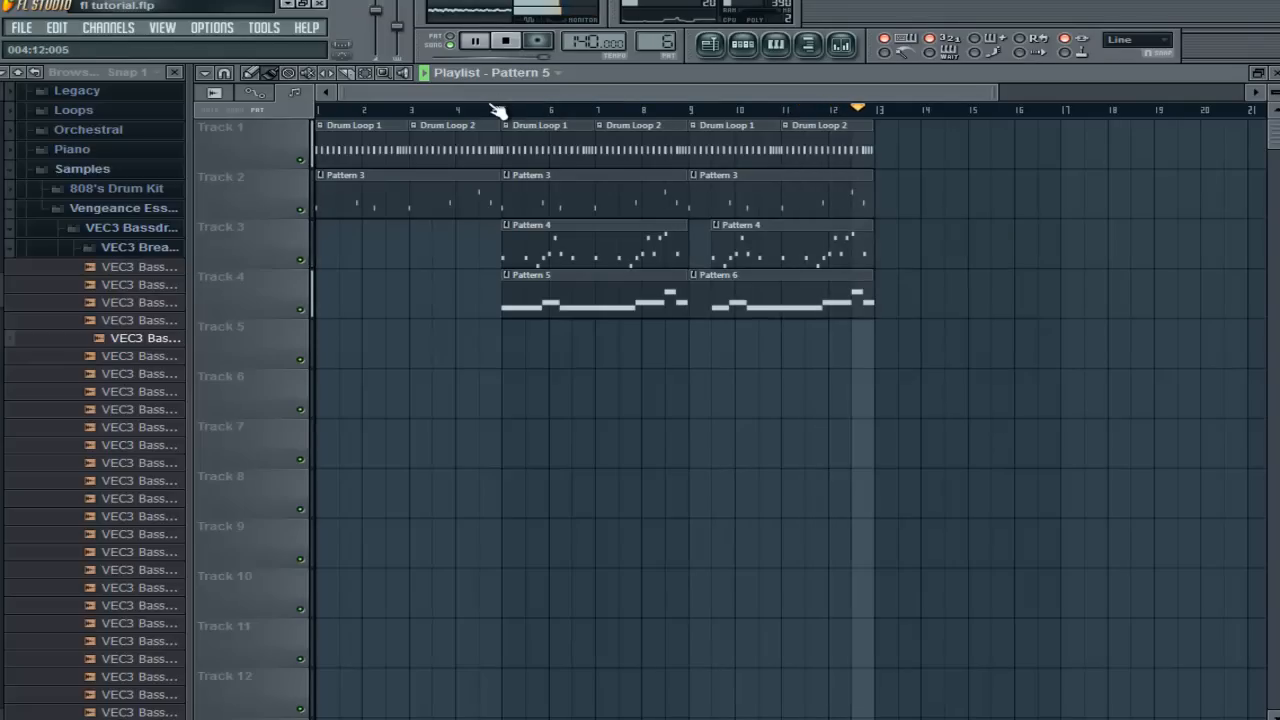
key("space")
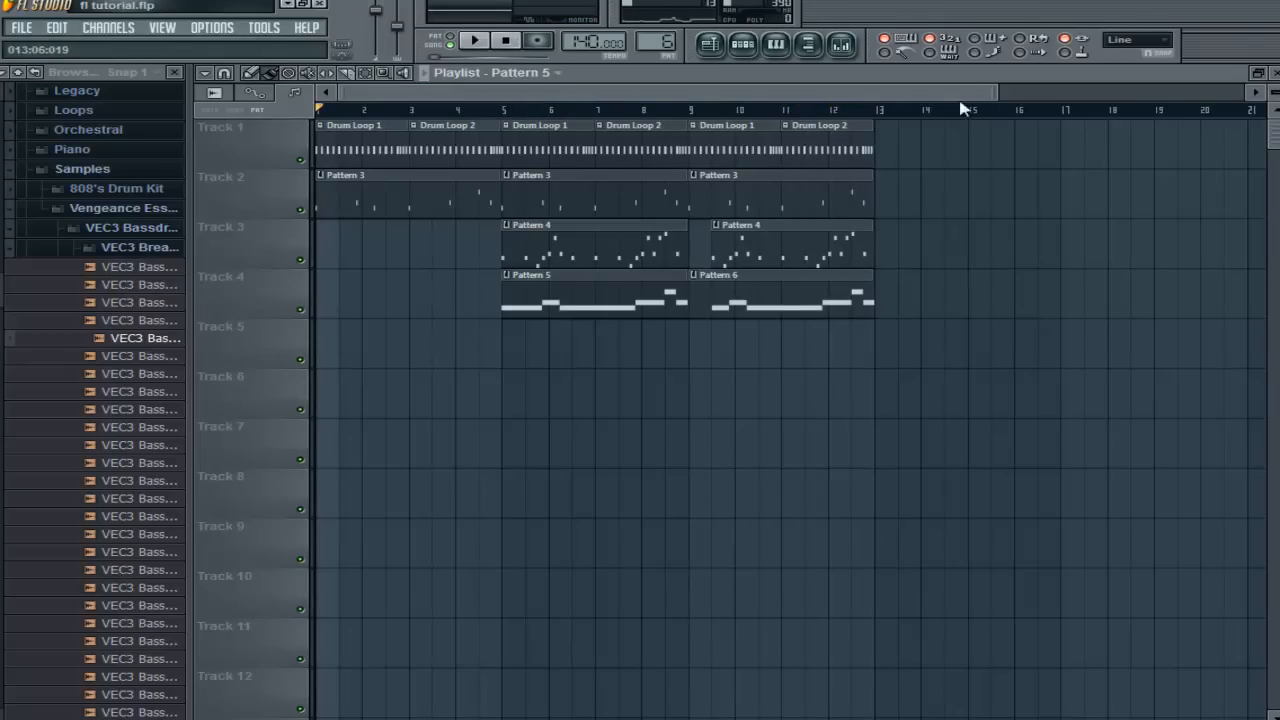
Place copies of Pattern 3 on Track 2 and Pattern 5 on Track 4 at bars 13 and 17.
left_click_drag(992, 89, 1206, 92)
left_click(868, 93)
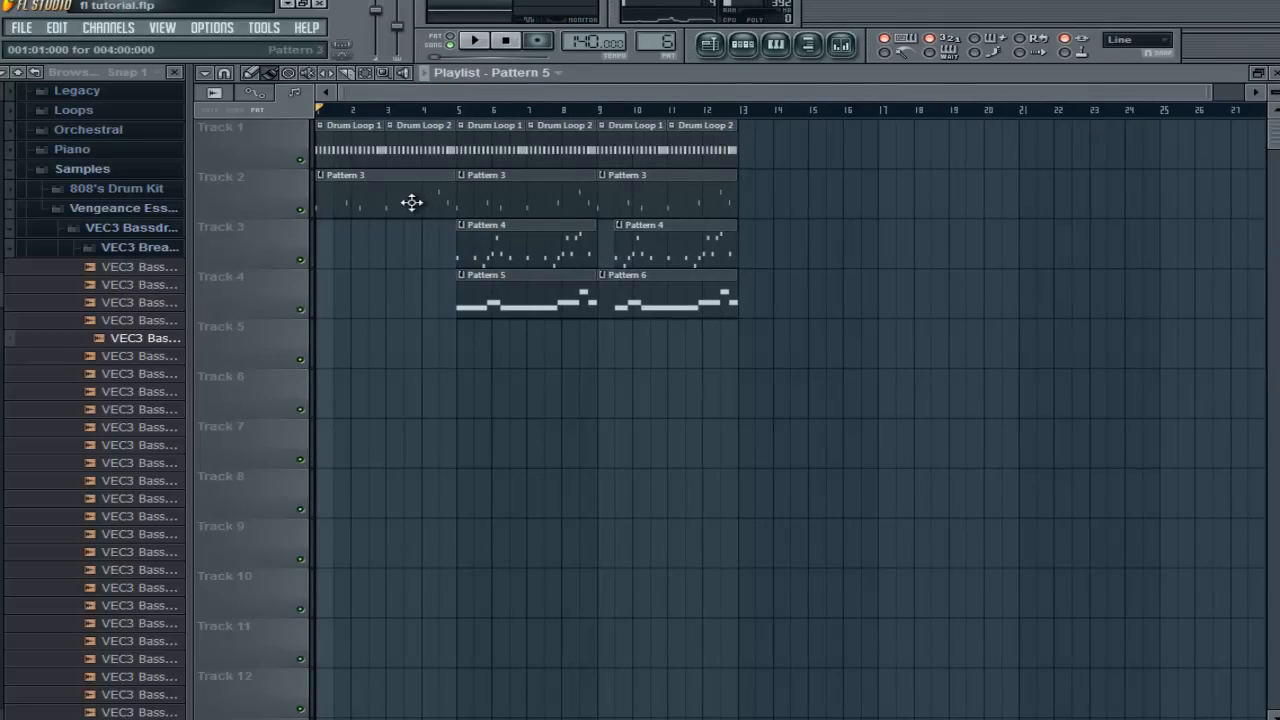
left_click(757, 189)
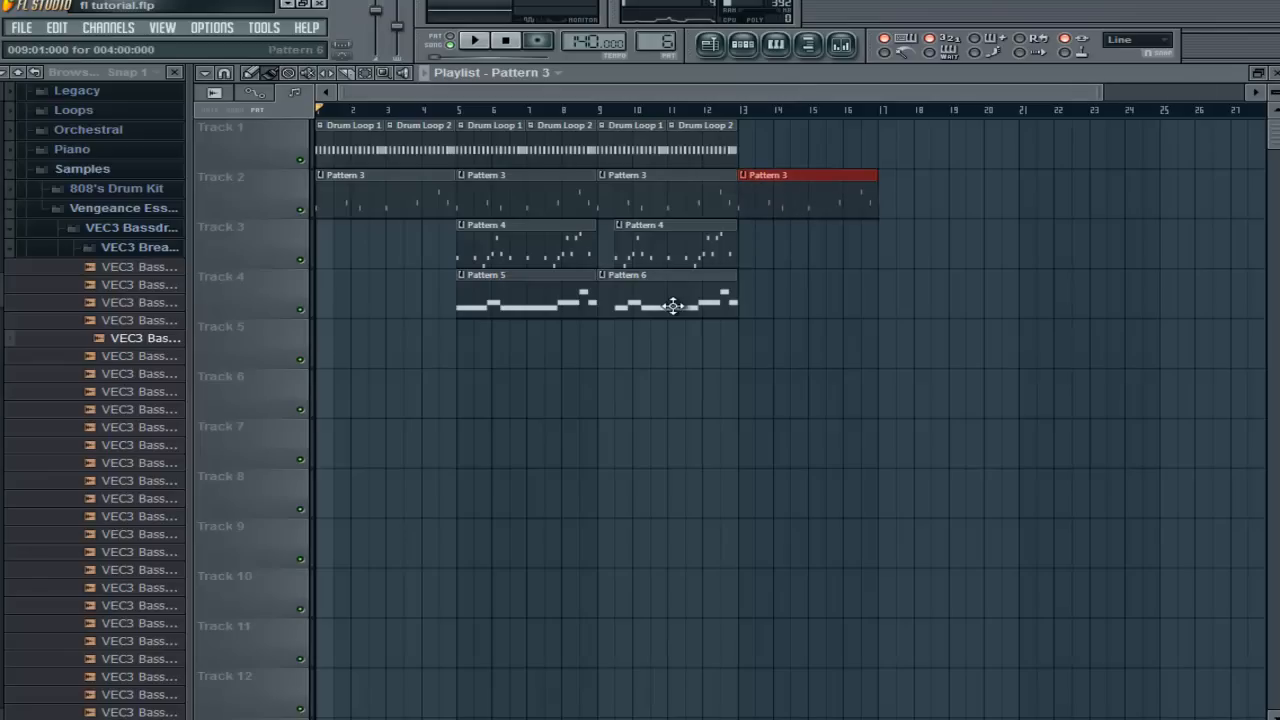
left_click(537, 294)
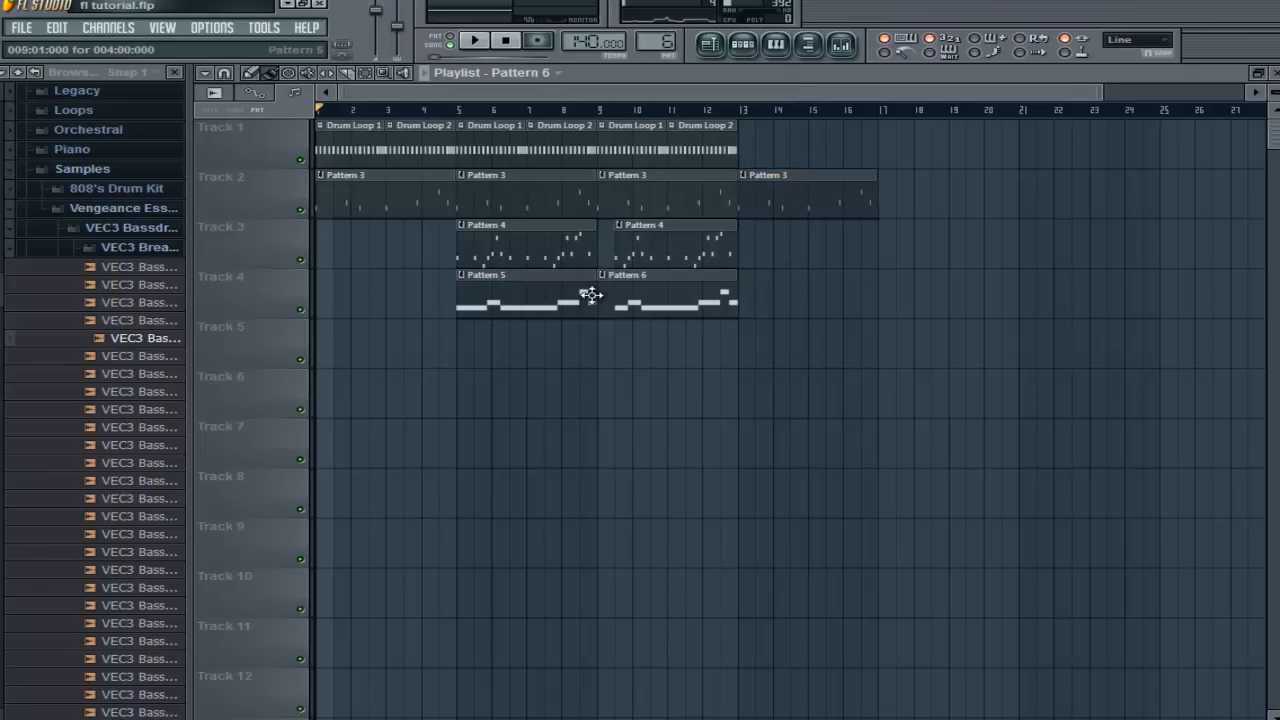
left_click(760, 290)
left_click(886, 291)
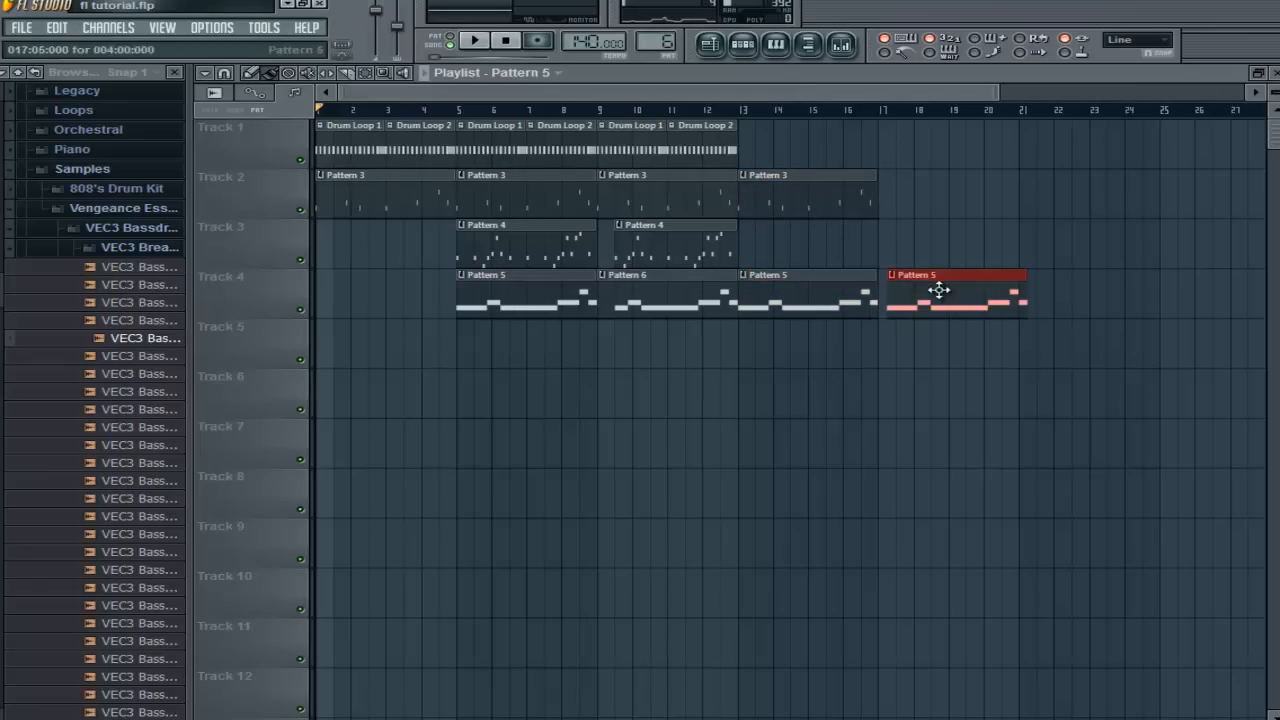
left_click(910, 200)
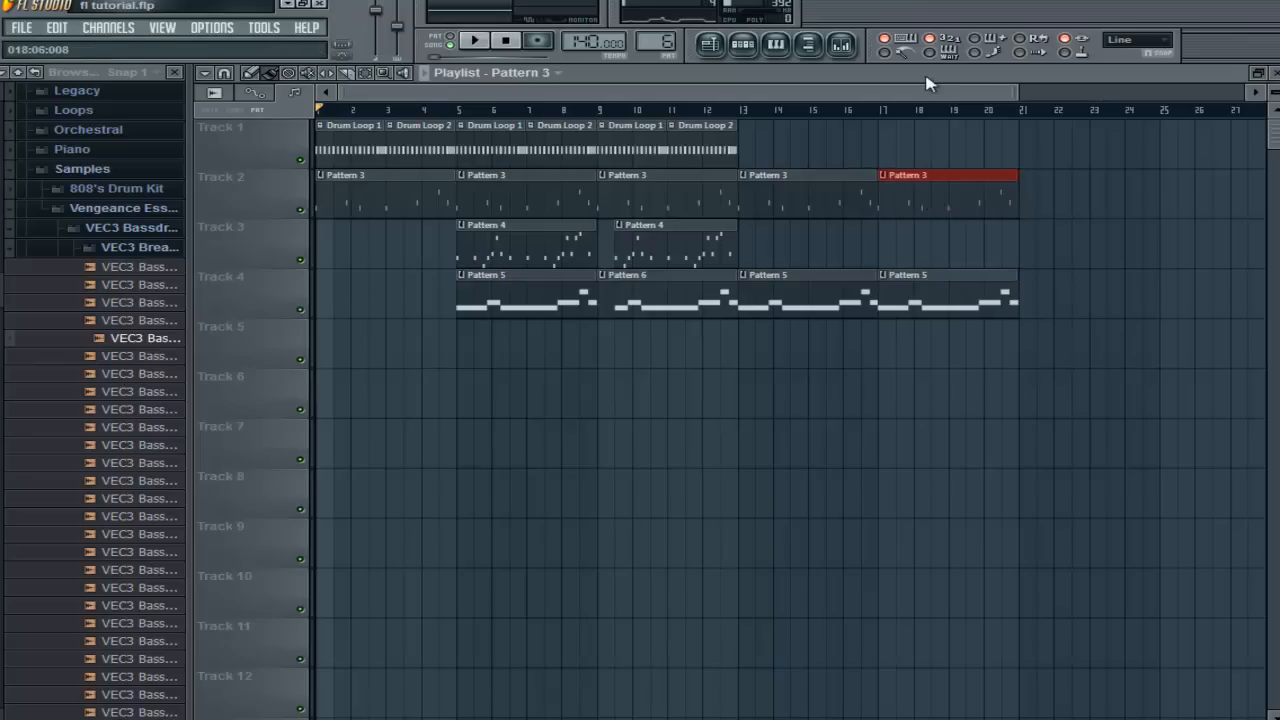
Add the full-length Pattern 4 on Track 3 at bar 13 and its shortened clip on beat 3 of bar 17.
left_click_drag(997, 97, 1049, 97)
left_click(436, 236)
mouse_move(700, 243)
left_mouse_down()
mouse_move(714, 249)
mouse_move(682, 250)
left_mouse_up()
left_click(843, 251)
right_click(840, 250)
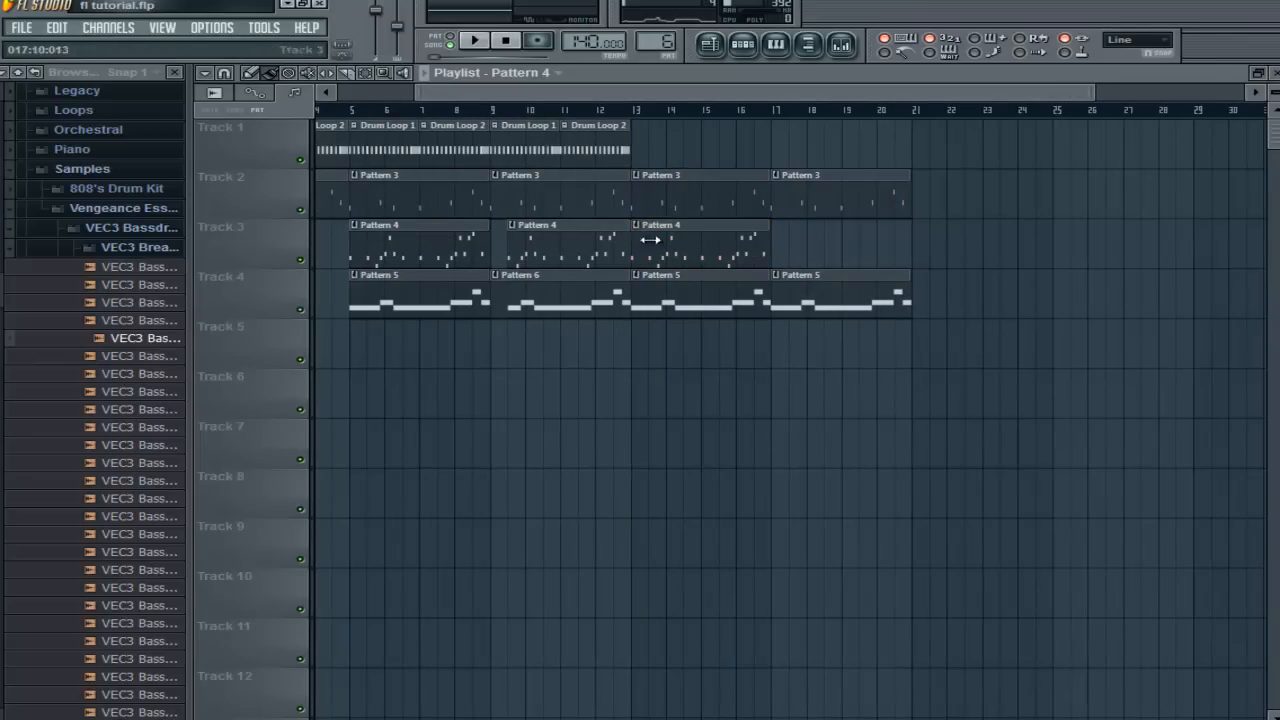
left_click(834, 249)
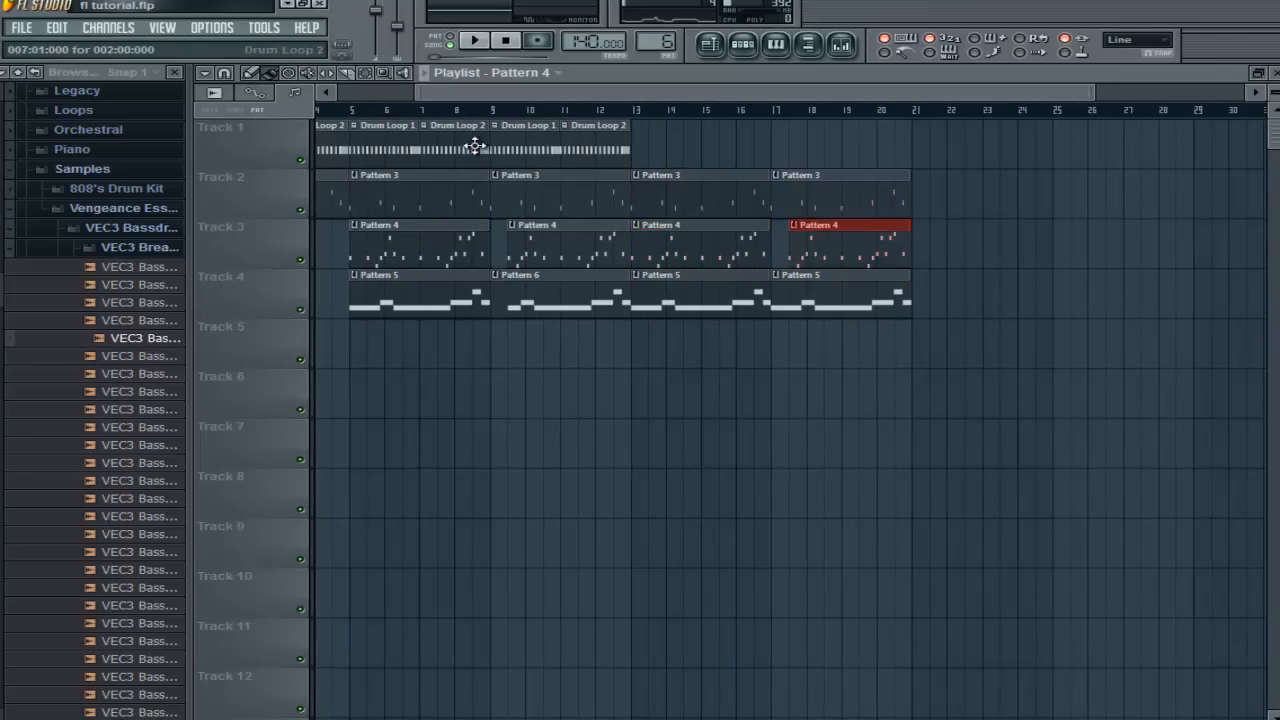
Play from about bar 12, and fill Track 3 from bar 21 to bar 29 with eight one-bar clips of Pattern 4.
left_click(610, 118)
key("space")
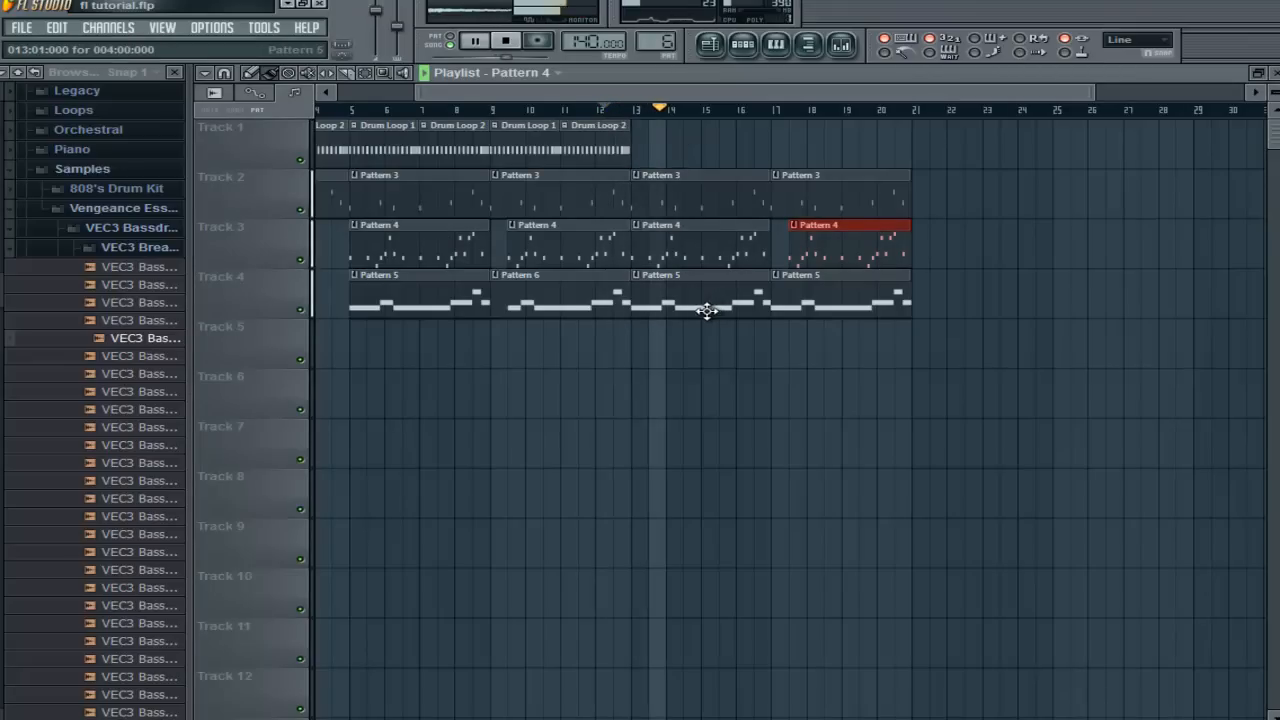
left_click_drag(757, 94, 949, 118)
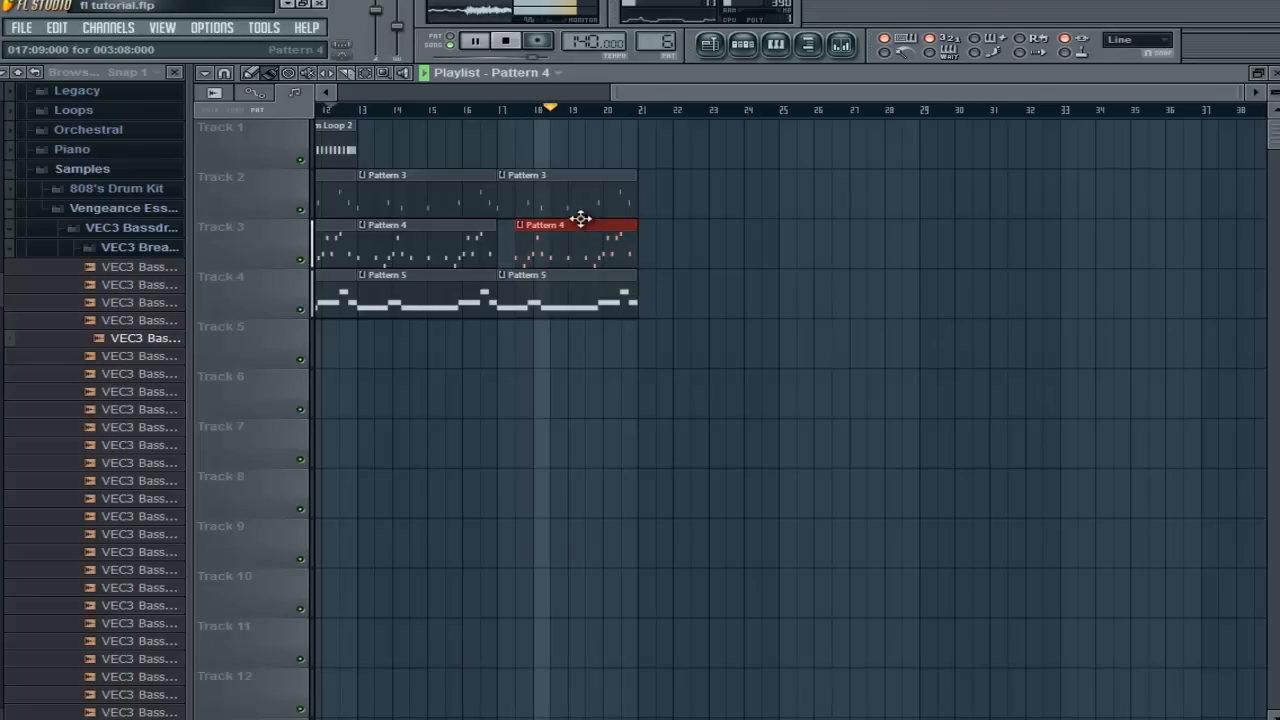
left_click(450, 255)
left_click(641, 241)
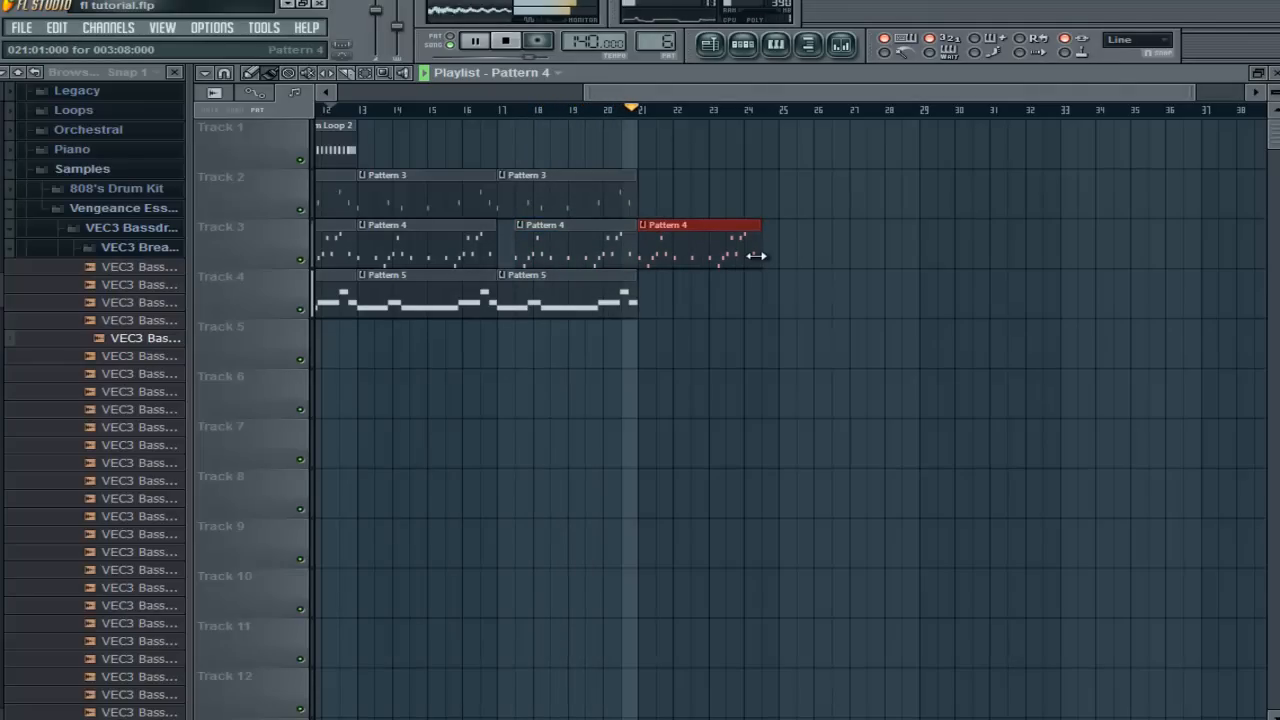
key("space")
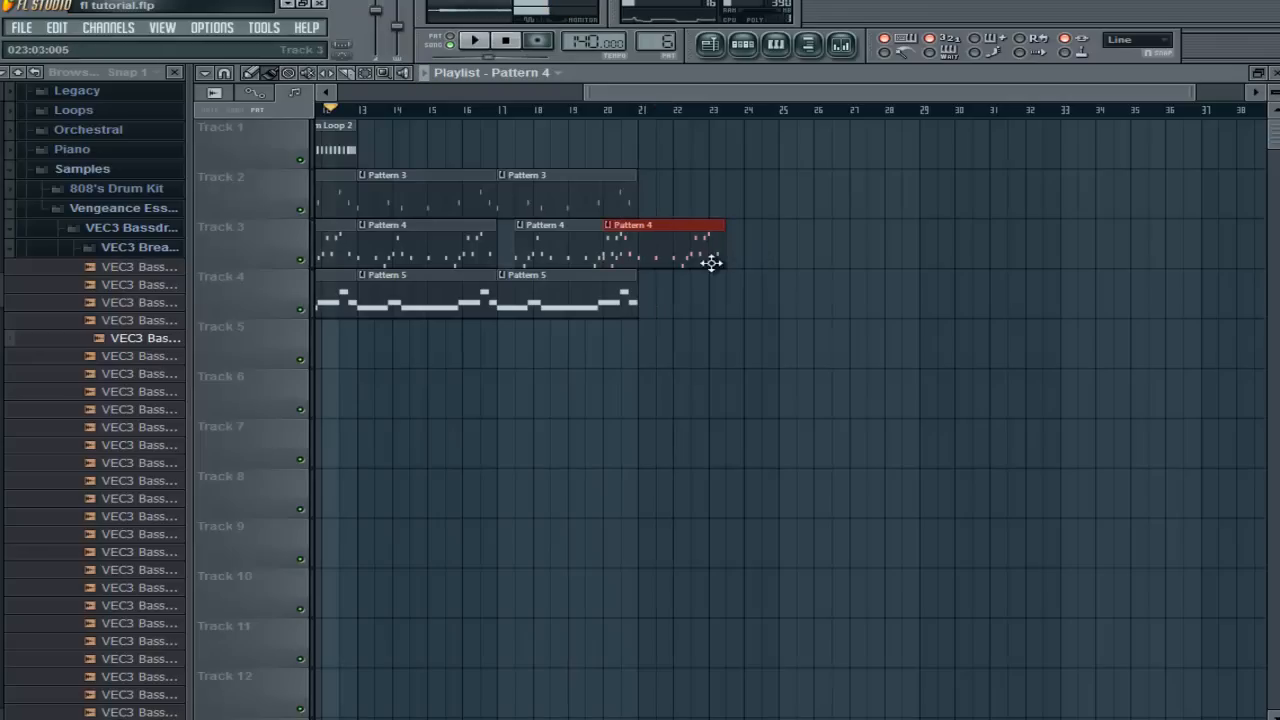
mouse_move(757, 252)
left_mouse_down()
mouse_move(675, 262)
mouse_move(720, 251)
mouse_move(662, 249)
mouse_move(894, 246)
left_mouse_up()
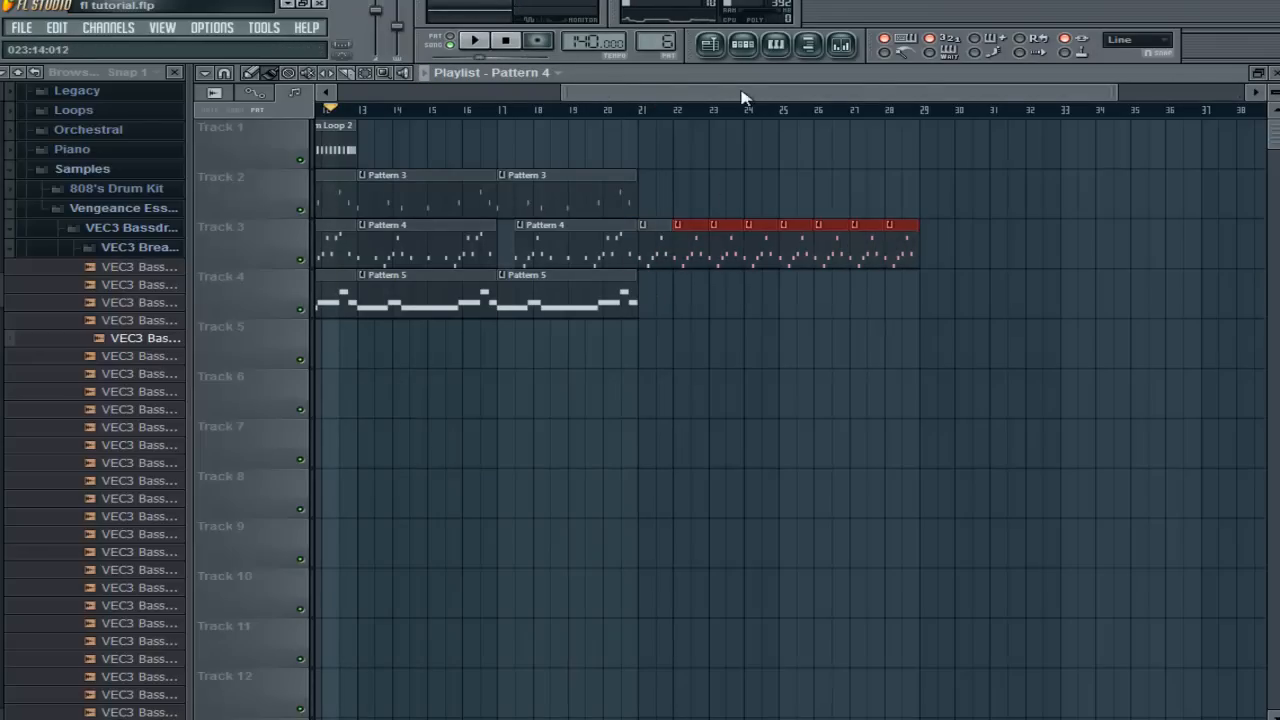
Place a copy of Pattern 5 on Track 4 at bar 21 and make it unique.
left_click_drag(748, 96, 573, 100)
left_click(712, 307)
left_click(957, 299)
left_click_drag(987, 306, 969, 307)
right_click(943, 286)
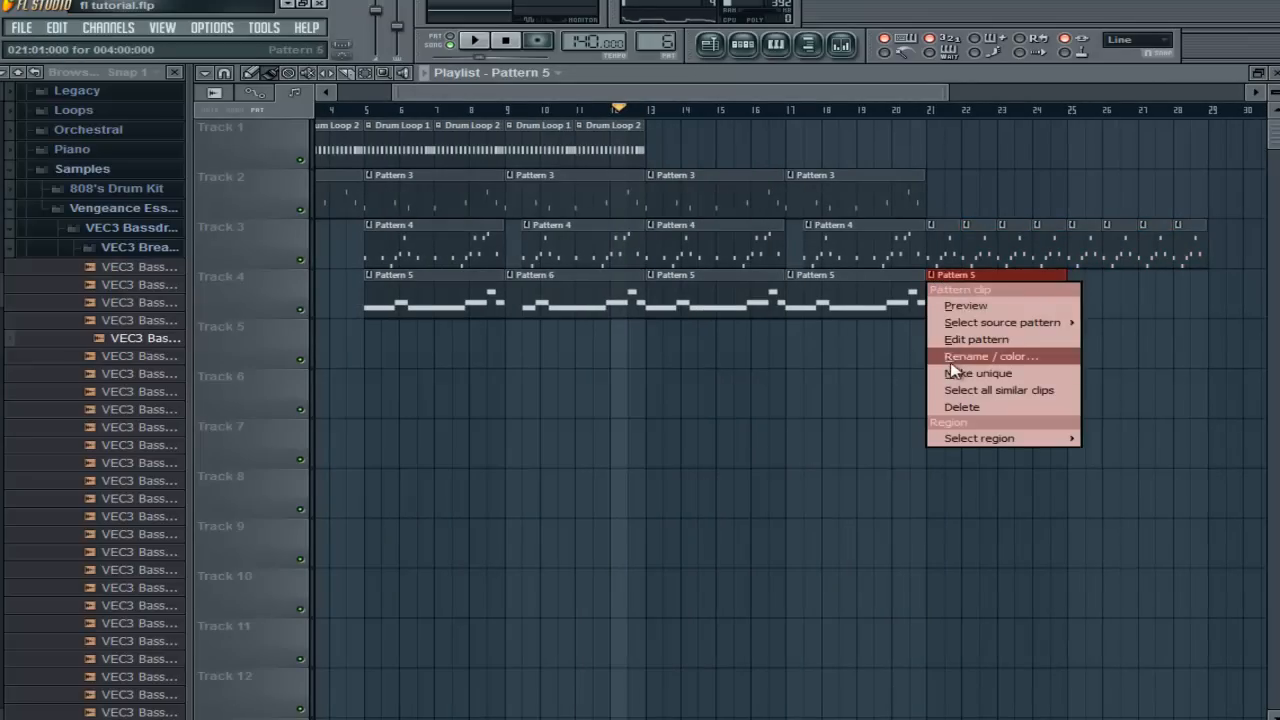
left_click(951, 371)
Replace the Pad notes in the unique pattern at bar 21 with four consecutive one-bar D4 notes, and lower them an octave to D3.
double_click(968, 308)
mouse_move(553, 93)
left_mouse_down()
mouse_move(900, 129)
mouse_move(1078, 130)
left_mouse_up()
right_click(432, 365)
left_click_drag(371, 389, 400, 388)
left_click(412, 388)
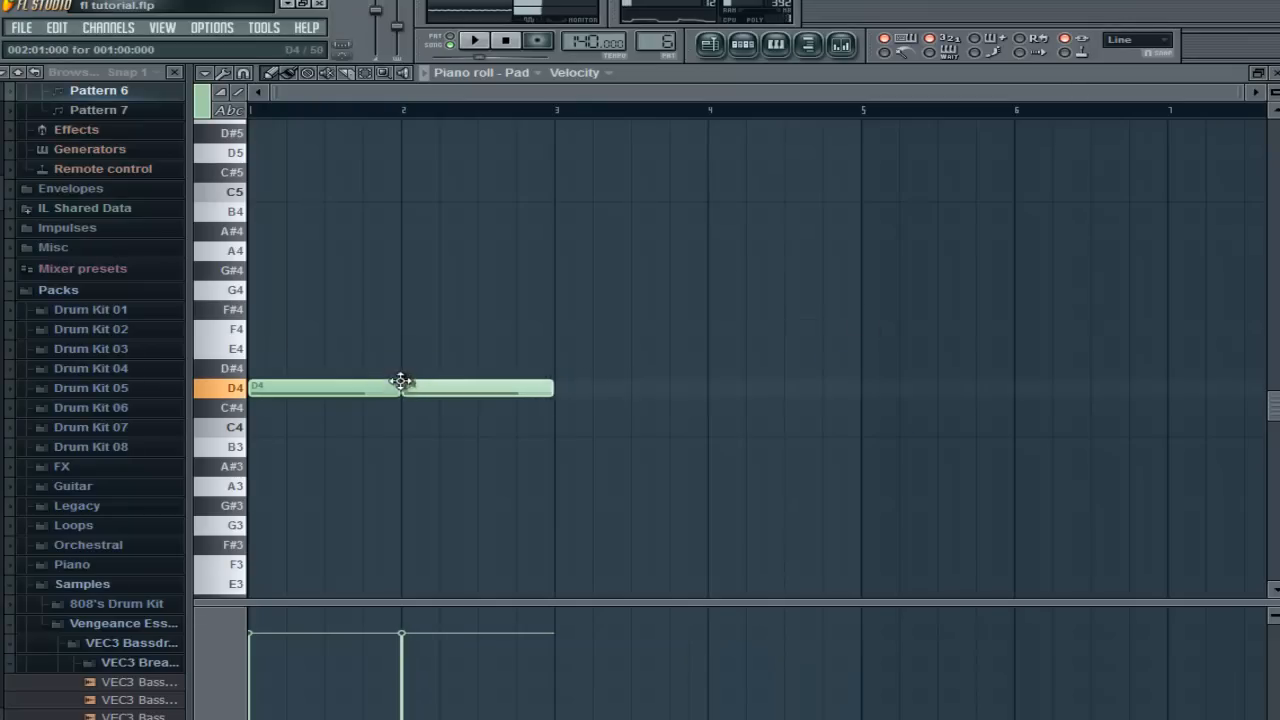
left_click(560, 389)
left_click(709, 390)
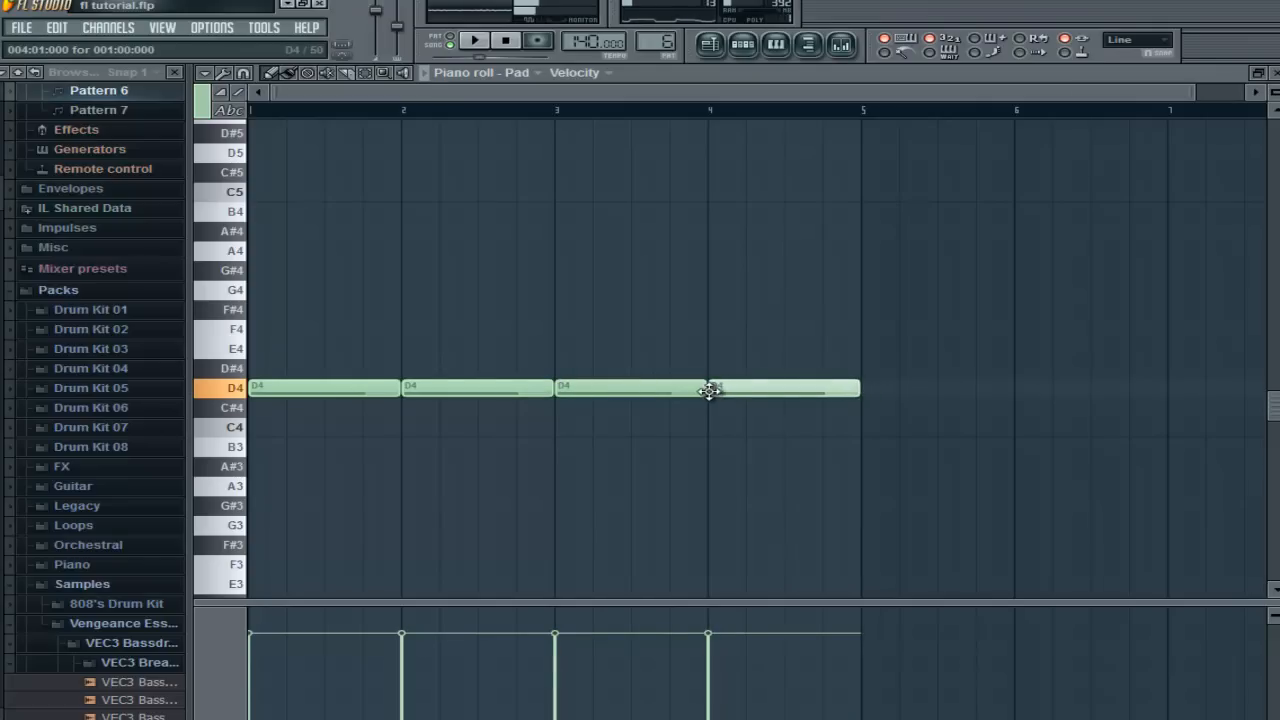
key("ctrl+Down")
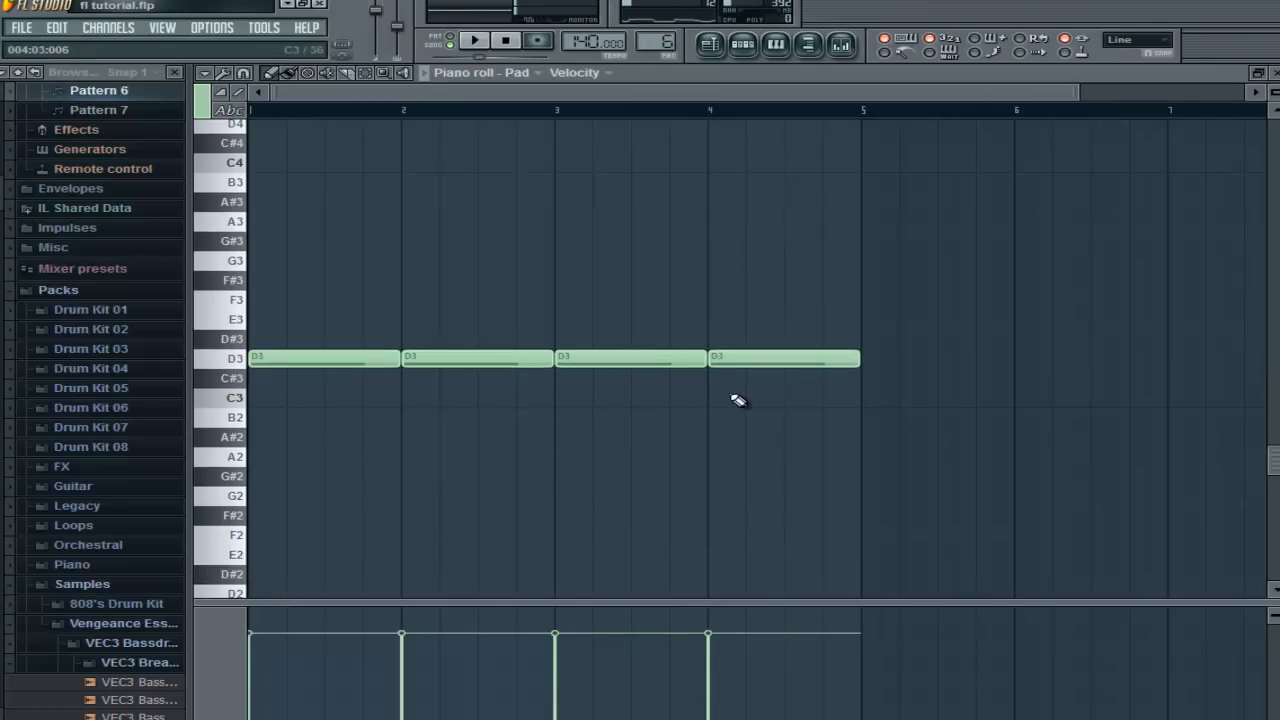
Open Pattern 5 from the playlist, lower all its Pad notes by one octave and close the piano roll.
left_click(708, 46)
double_click(435, 279)
left_click_drag(602, 94, 259, 116)
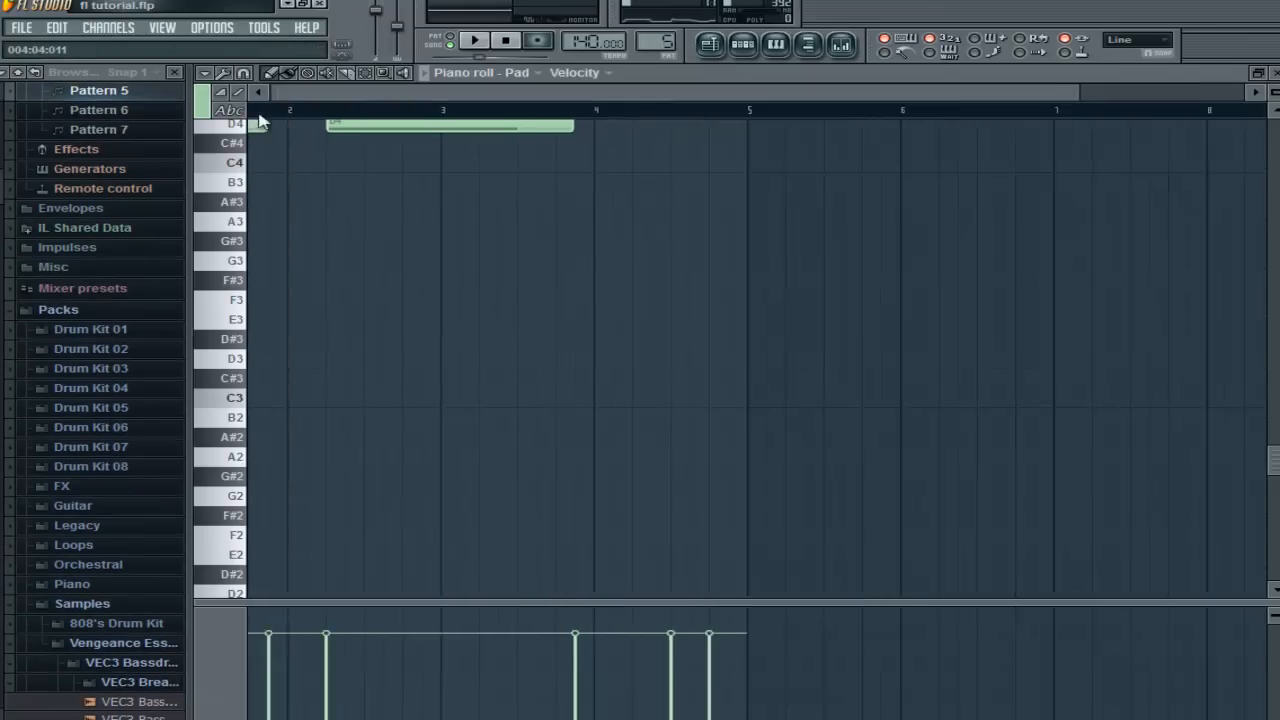
key("ctrl+Down")
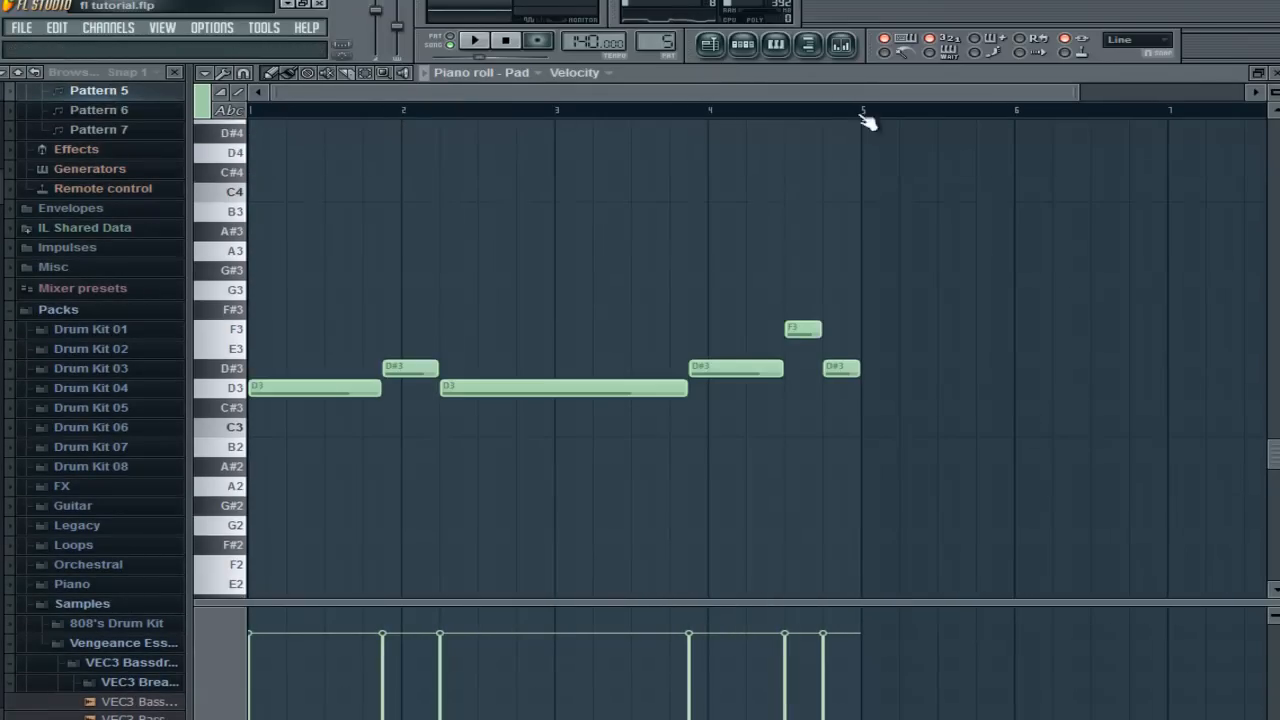
left_click(1274, 73)
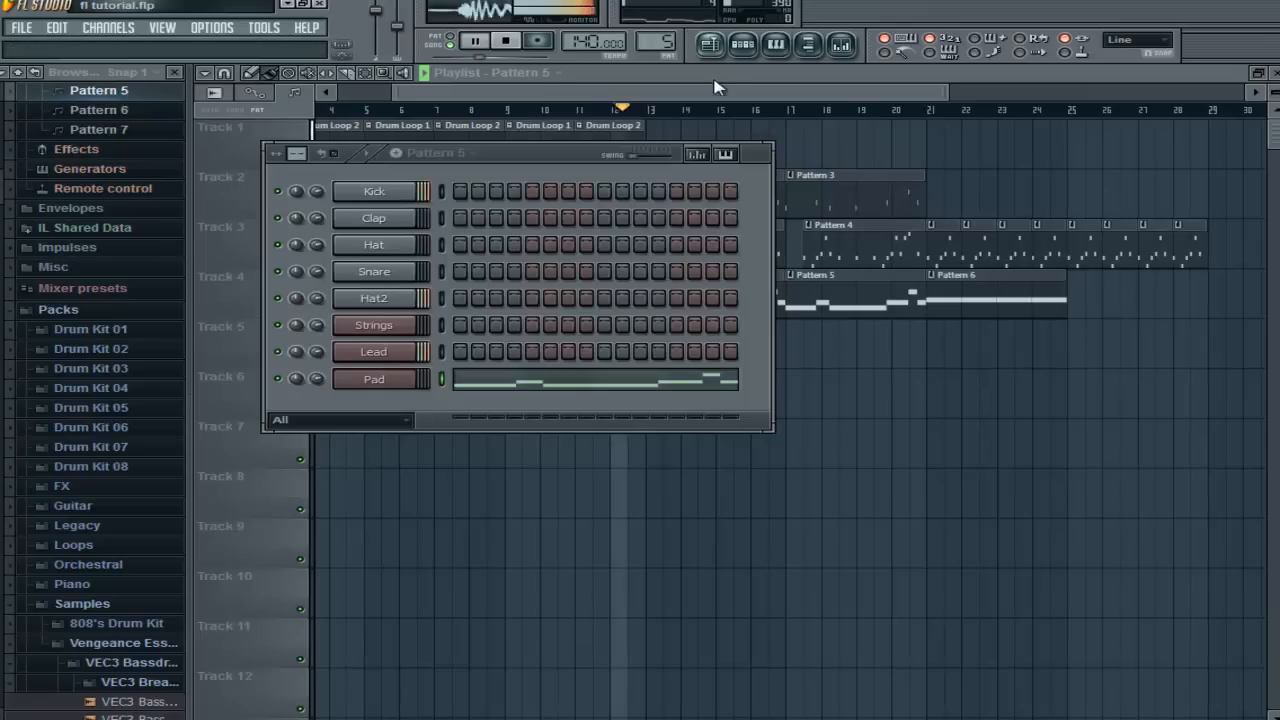
Play the arrangement from about bar 4, and lower the Pad notes in Pattern 7 by one octave.
left_click(710, 46)
left_click(347, 107)
key("space")
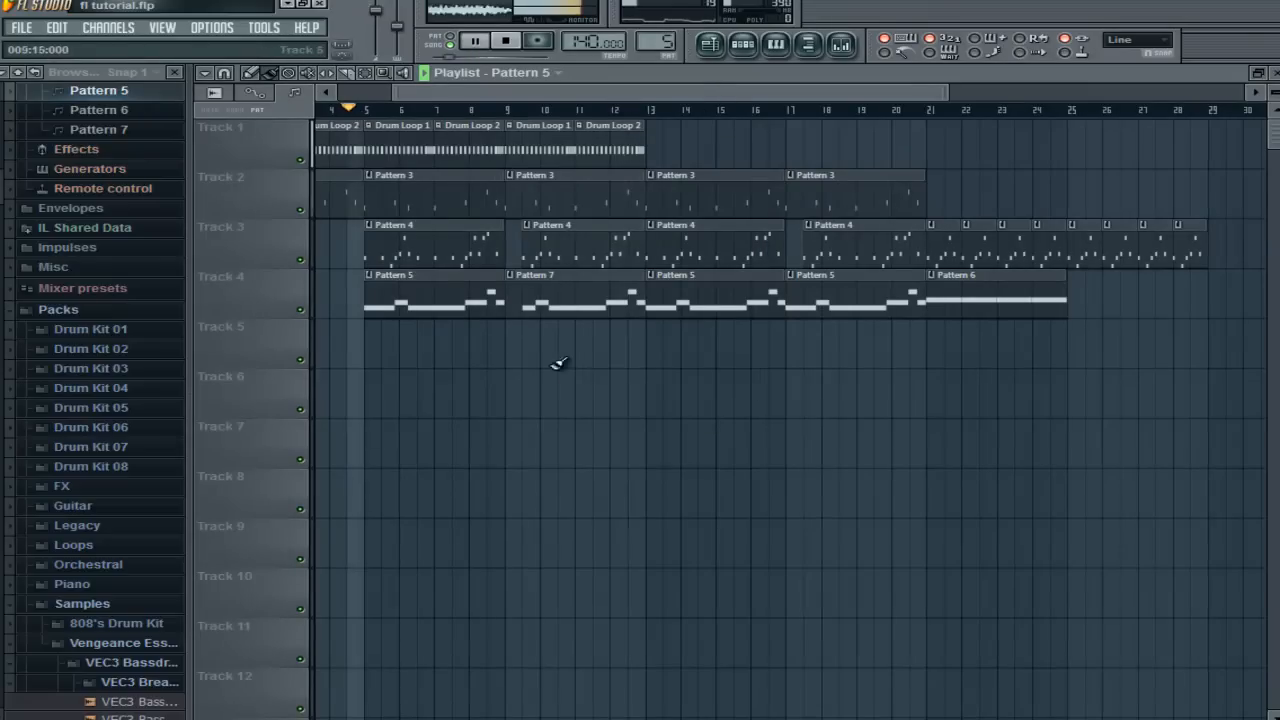
double_click(547, 290)
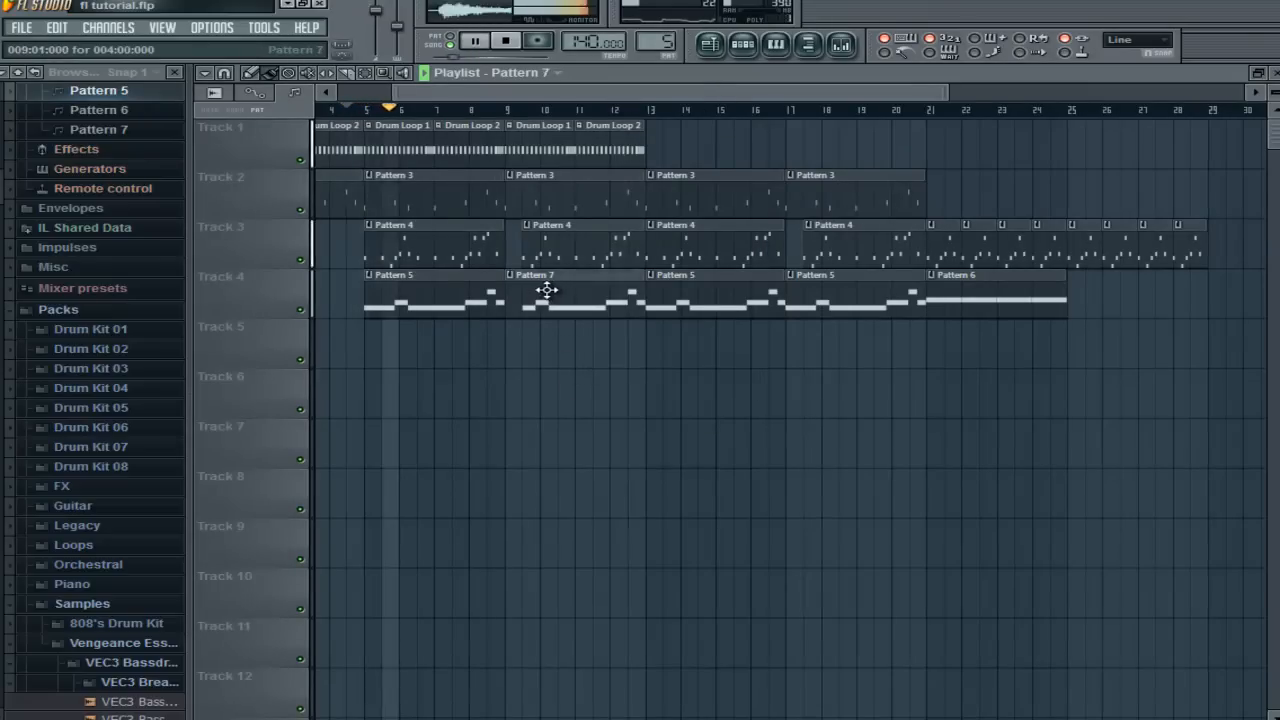
key("ctrl+Down")
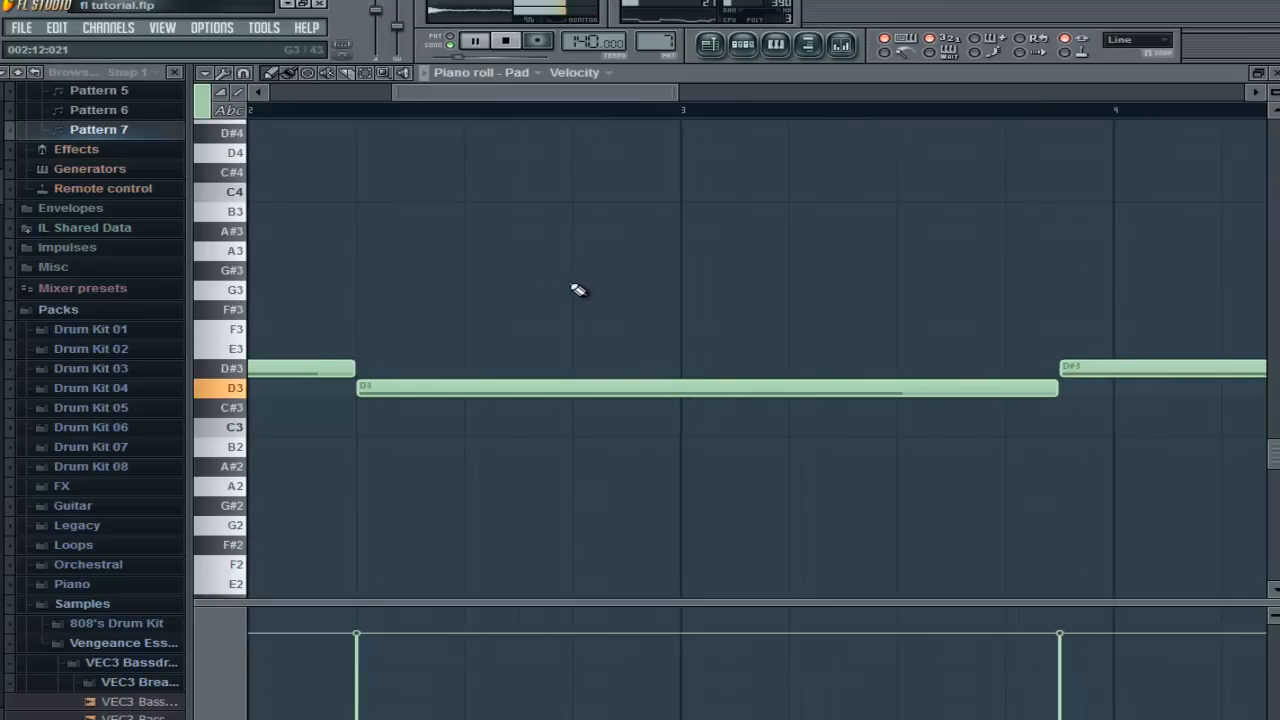
left_click(1273, 72)
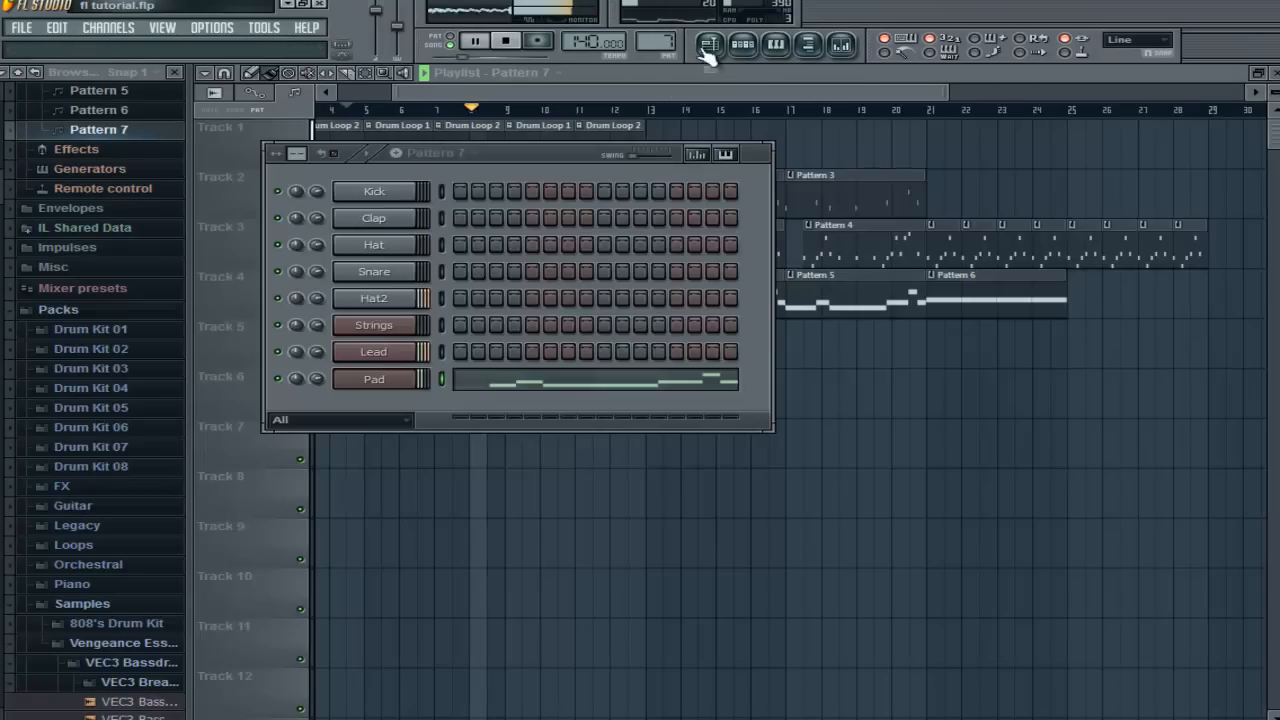
Boost band 2 at about 95 Hz in the Pad's Fruity Parametric EQ 2, and return to the playlist.
left_click(843, 45)
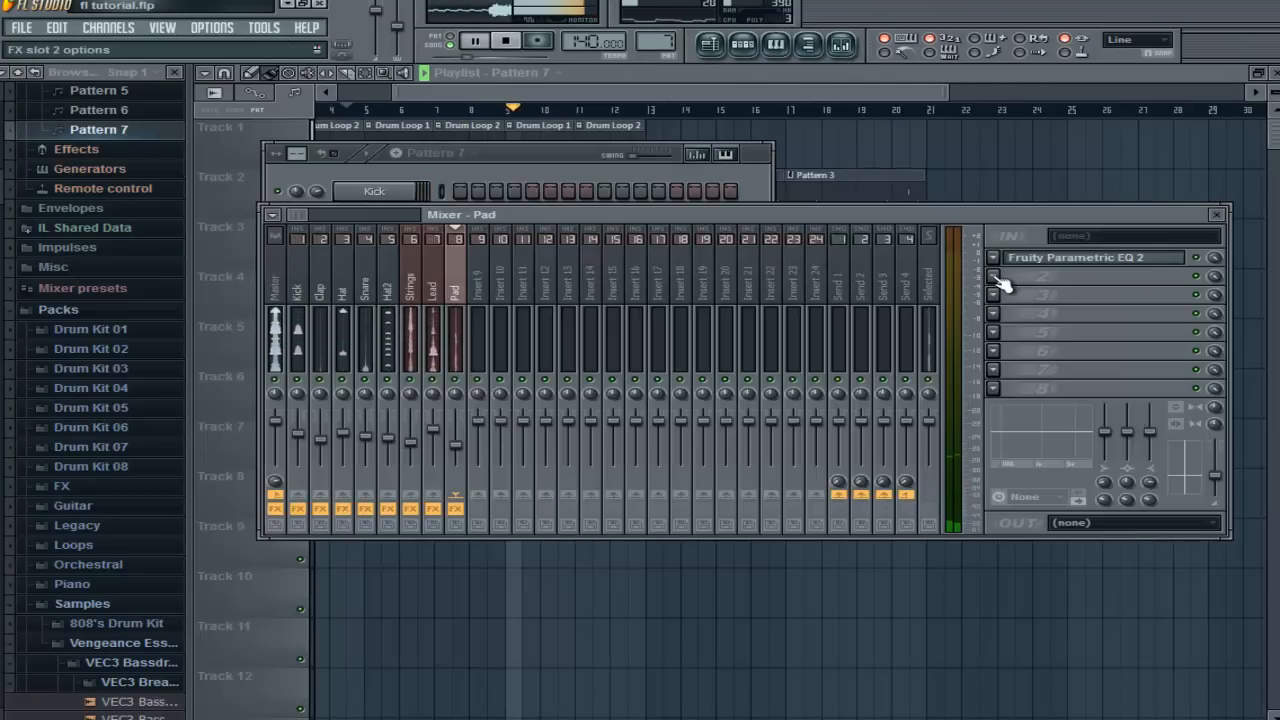
left_click(1028, 262)
left_click_drag(371, 331, 343, 308)
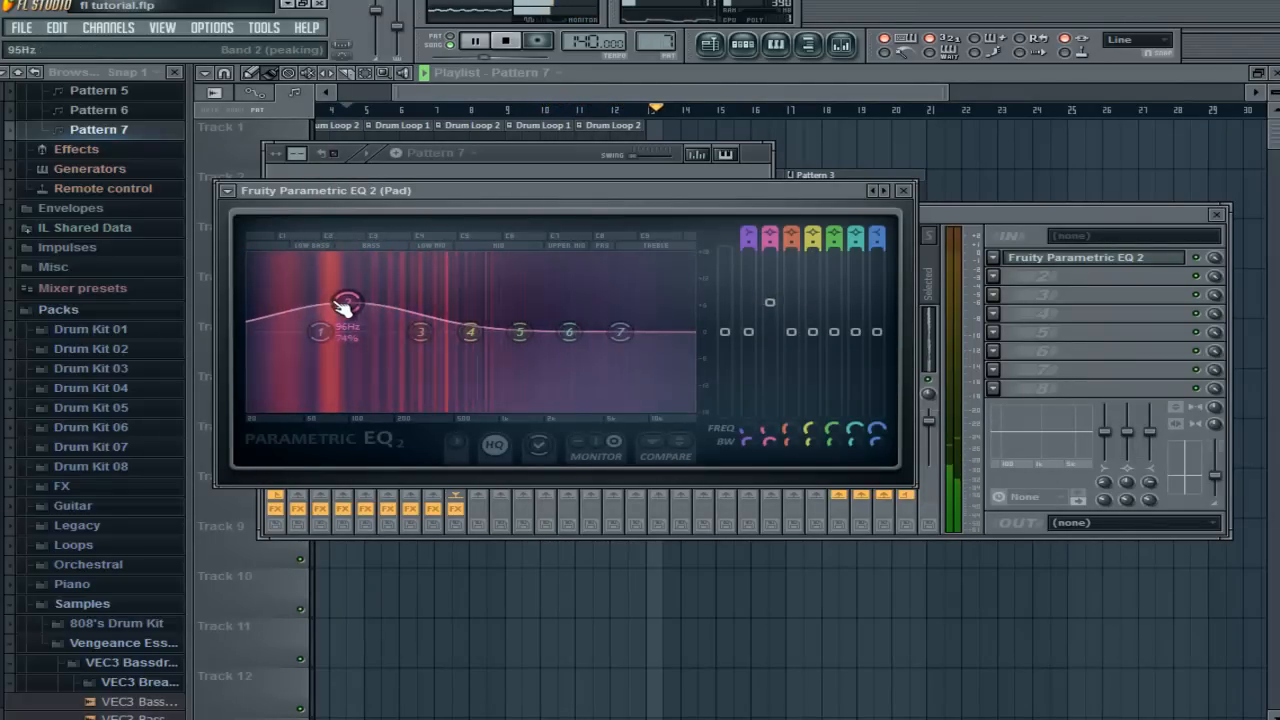
left_click(903, 190)
left_click(1219, 215)
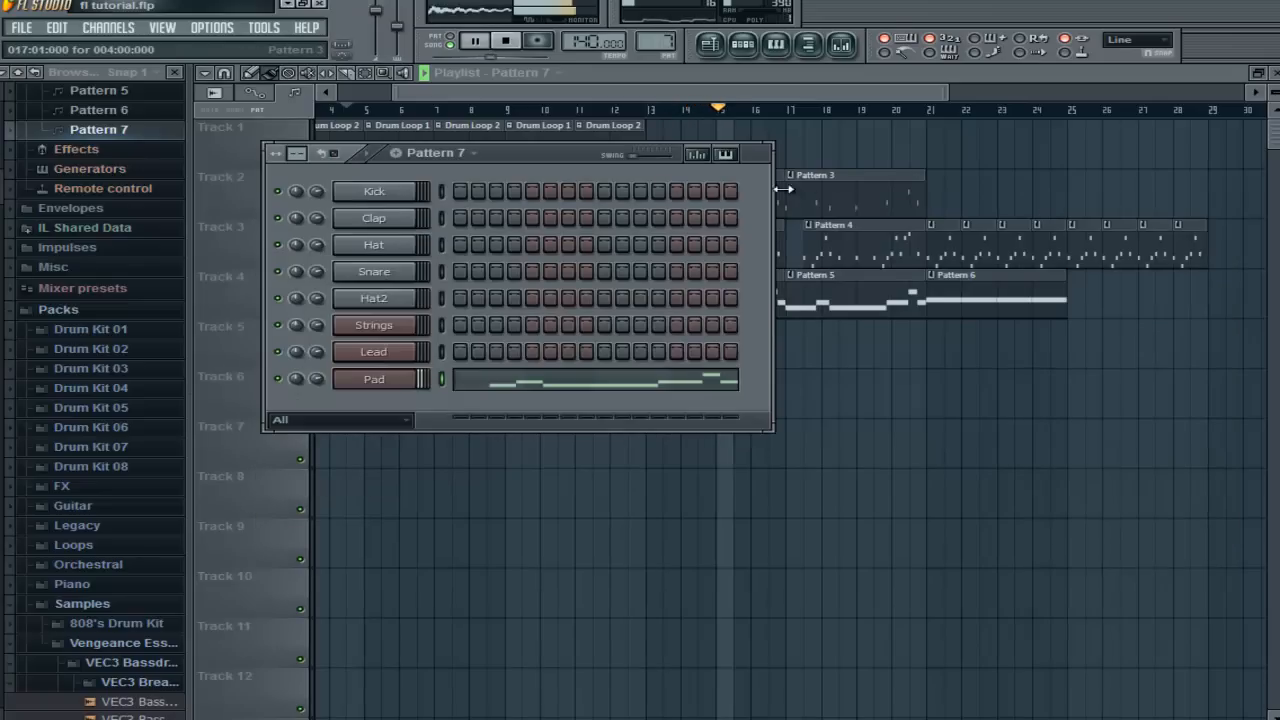
left_click(812, 91)
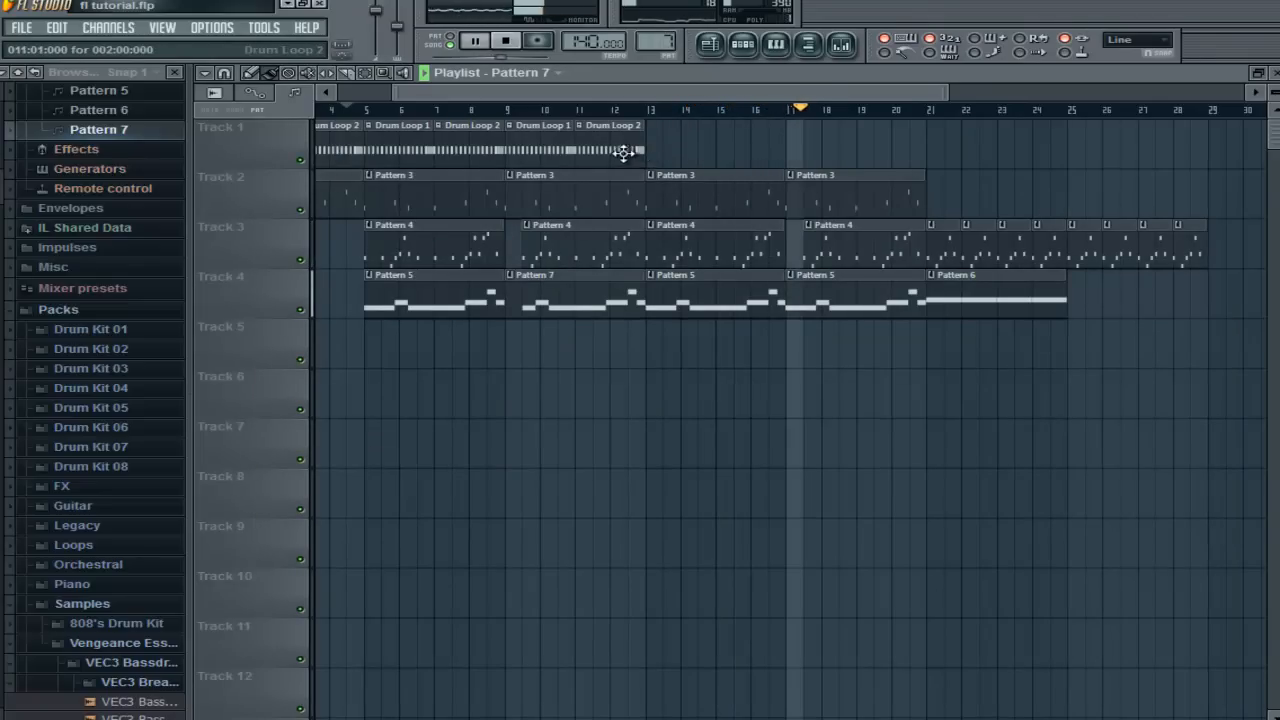
Place a second copy of Pattern 6 on Track 4 at bar 25.
left_click_drag(756, 94, 905, 95)
left_click(766, 304)
left_click(836, 289)
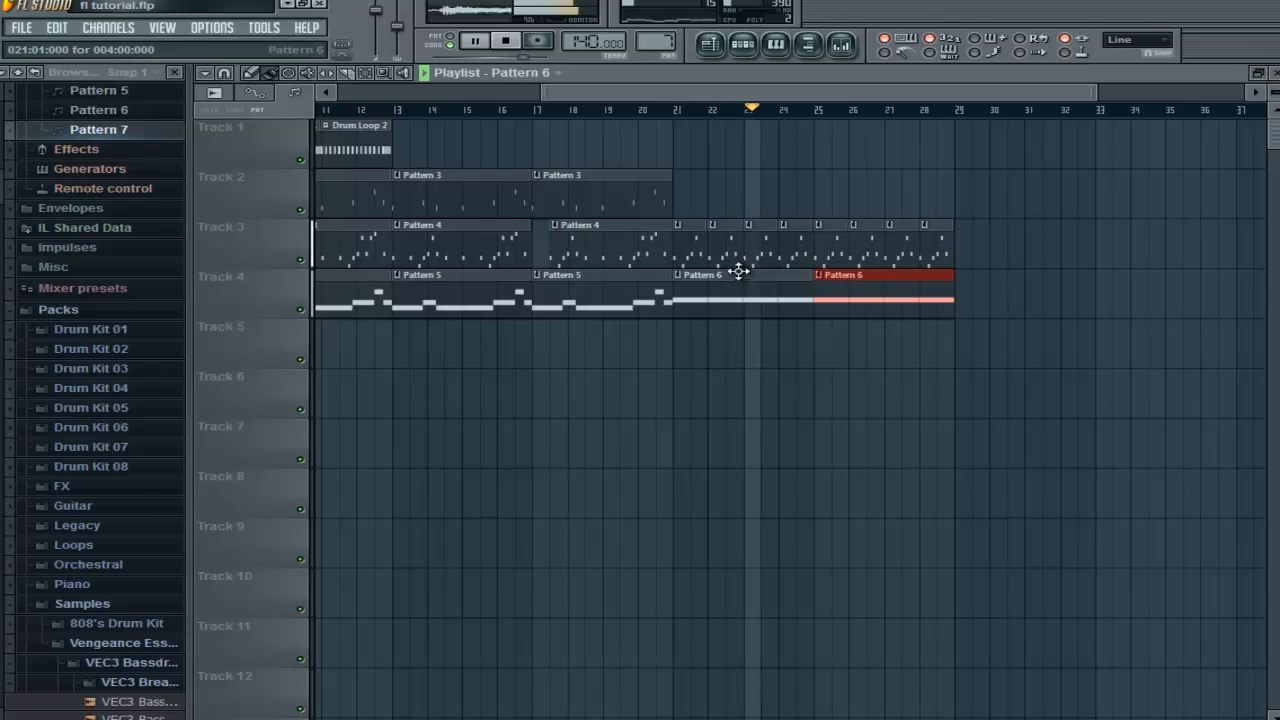
Stop playback, shorten the four Pattern 4 clips in bars 25 to 28 to half a bar, and duplicate them to fill the gaps.
left_click_drag(968, 251, 822, 258)
key("space")
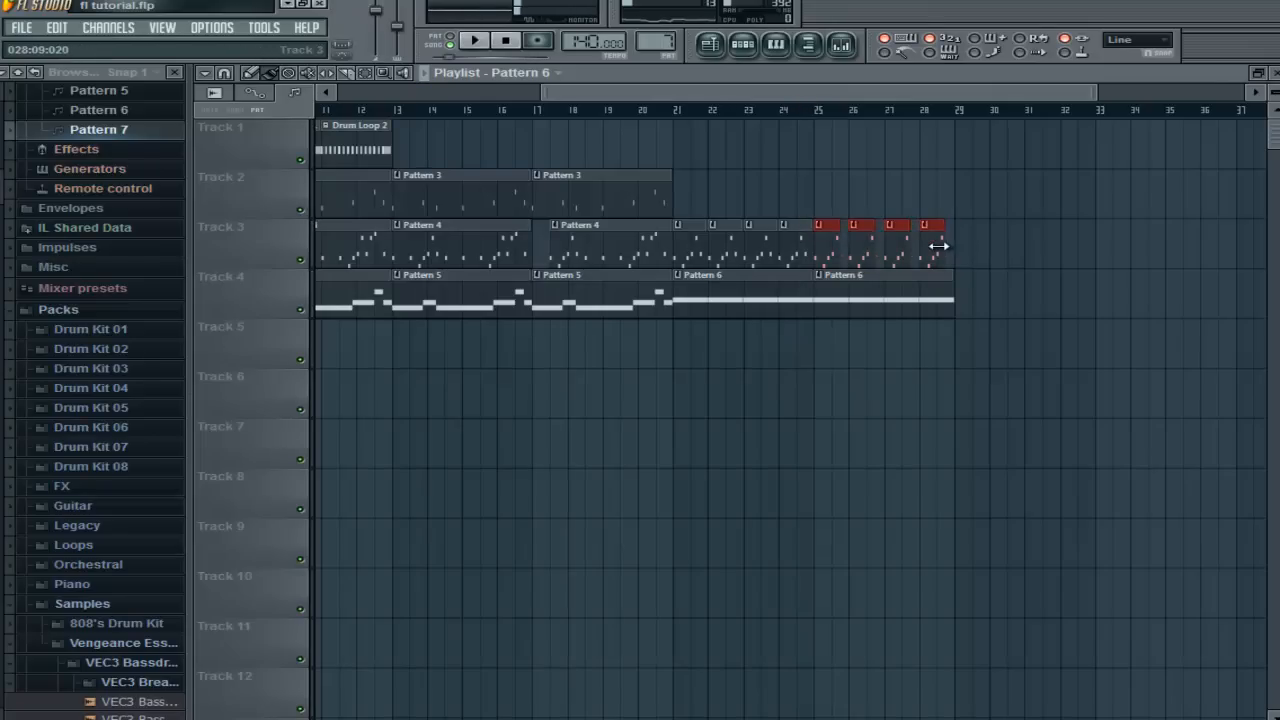
left_click_drag(930, 246, 948, 246)
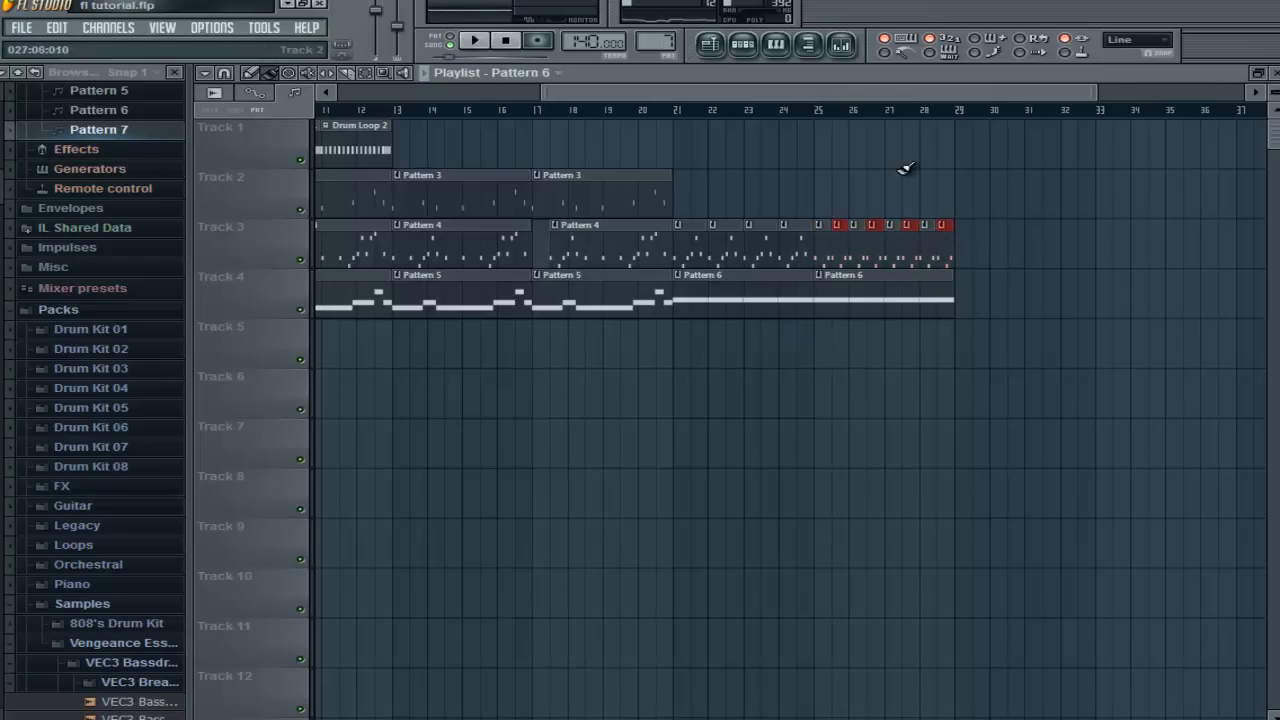
Place a Drum Loop 1 clip on Track 1 at bar 21 and make it unique.
left_click_drag(820, 93, 866, 147)
left_click_drag(903, 93, 500, 138)
left_click(338, 147)
left_click_drag(836, 94, 1170, 165)
left_click_drag(732, 168, 393, 141)
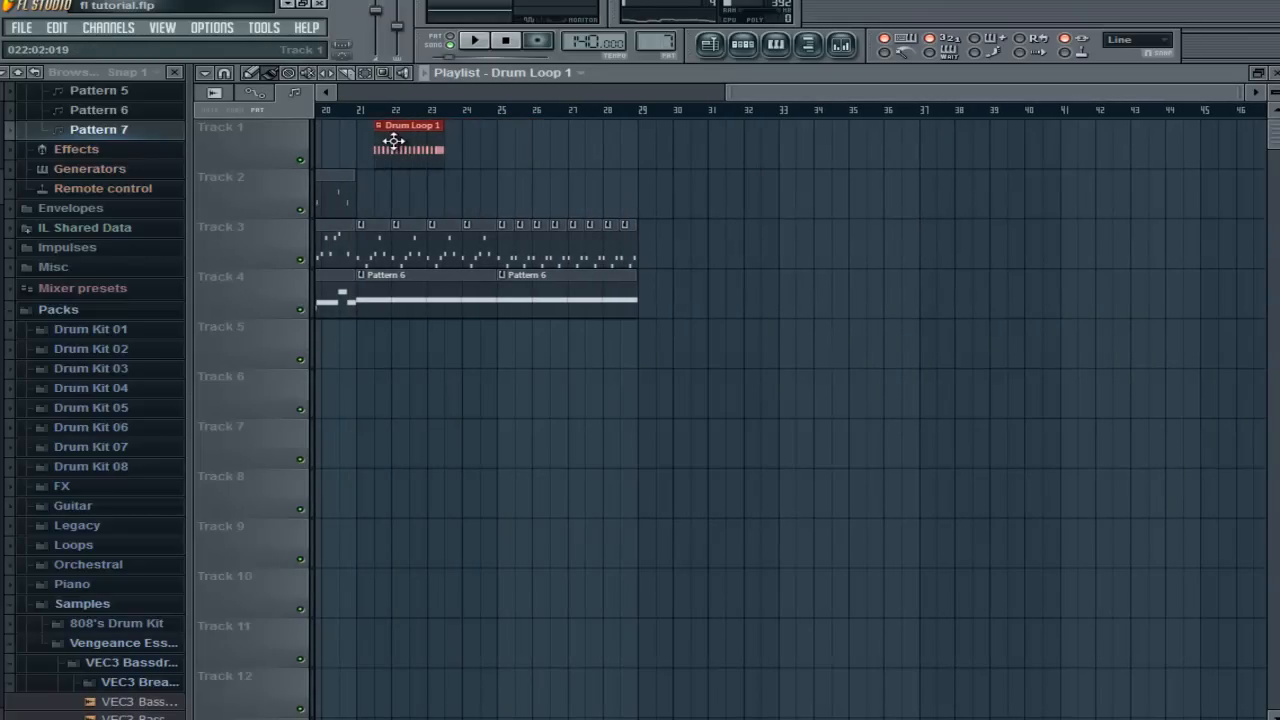
left_click(375, 127)
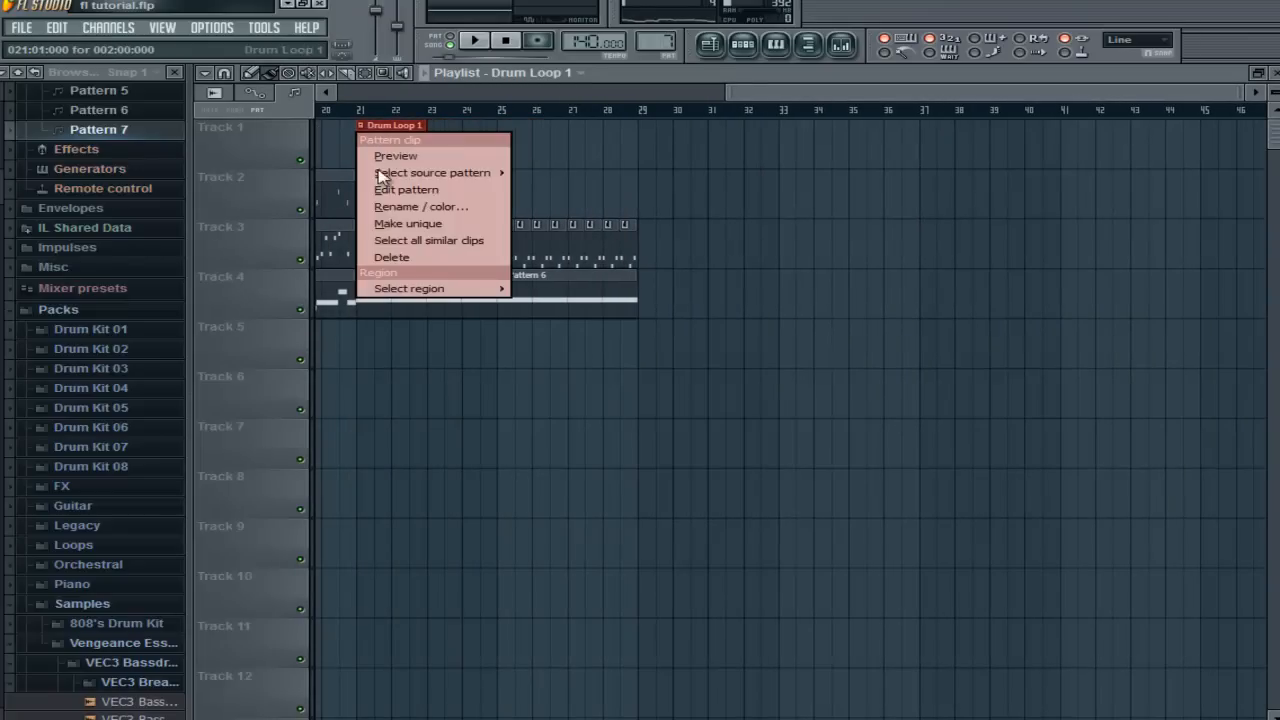
left_click(397, 226)
Clear the Clap, Hat, Snare and Hat2 steps in Drum Loop 1 #2 and fill the Kick every 4 steps.
double_click(390, 138)
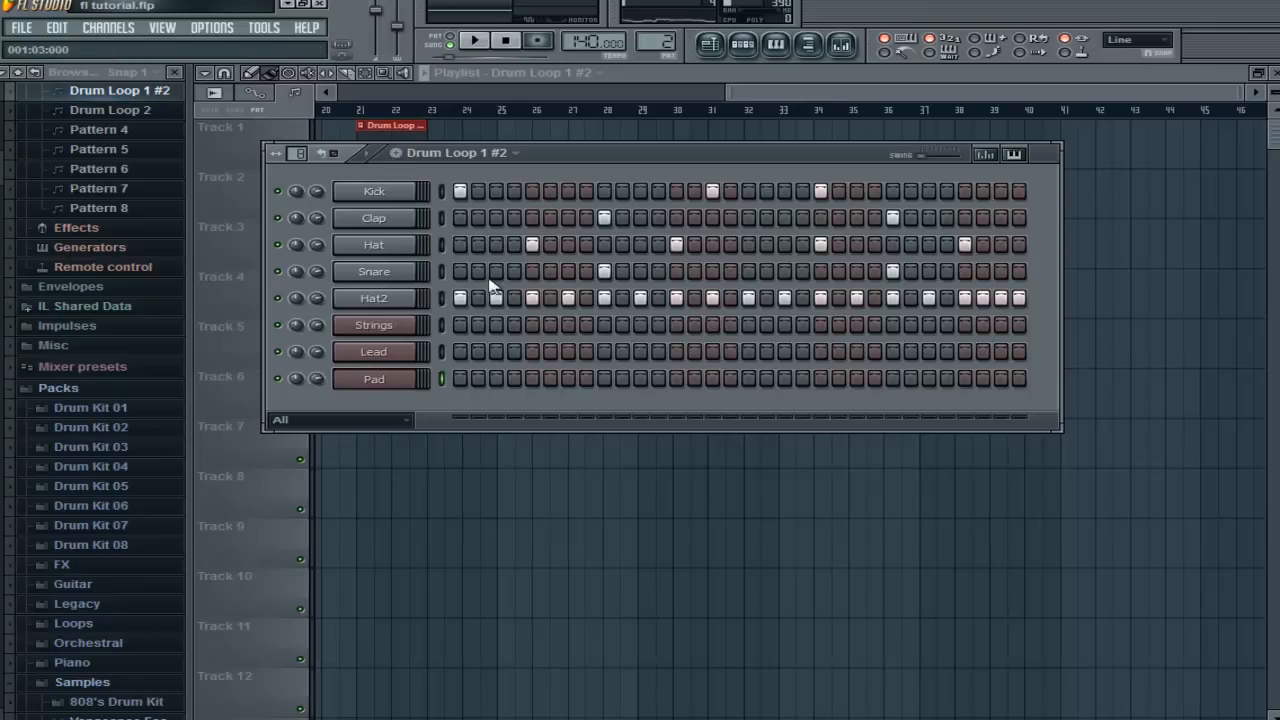
left_click_drag(480, 306, 900, 304)
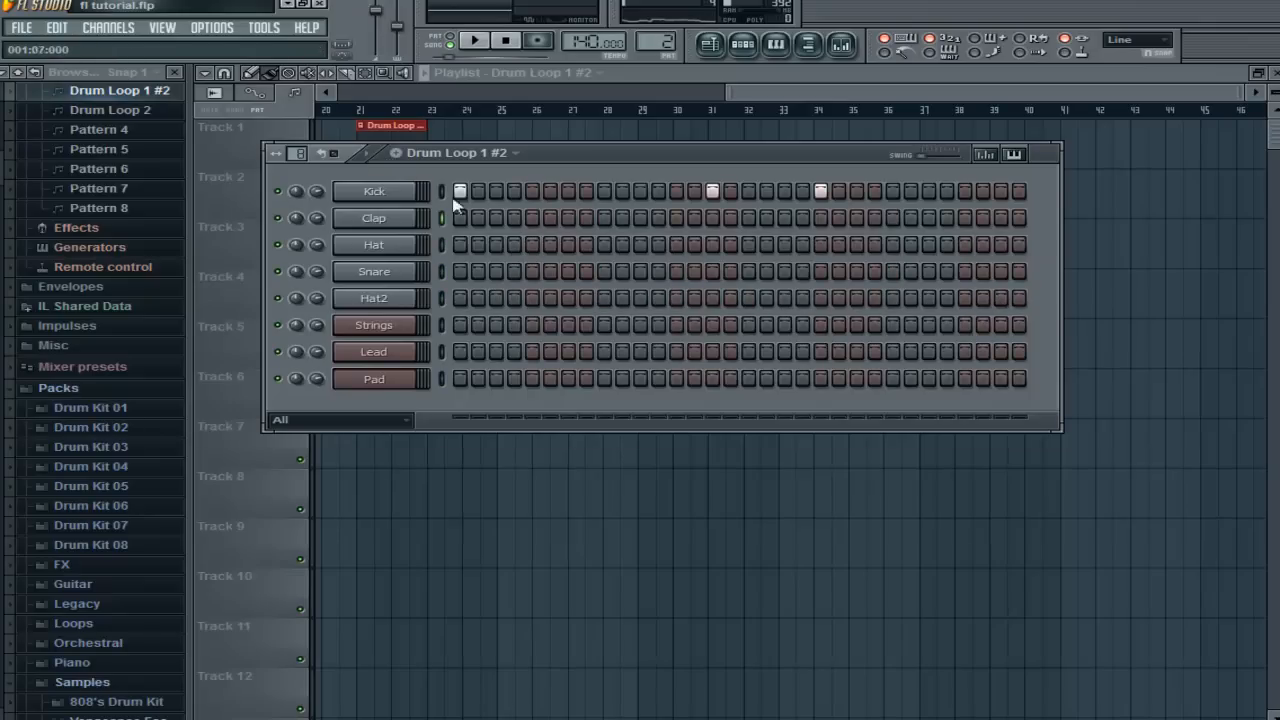
right_click(378, 197)
left_click(477, 335)
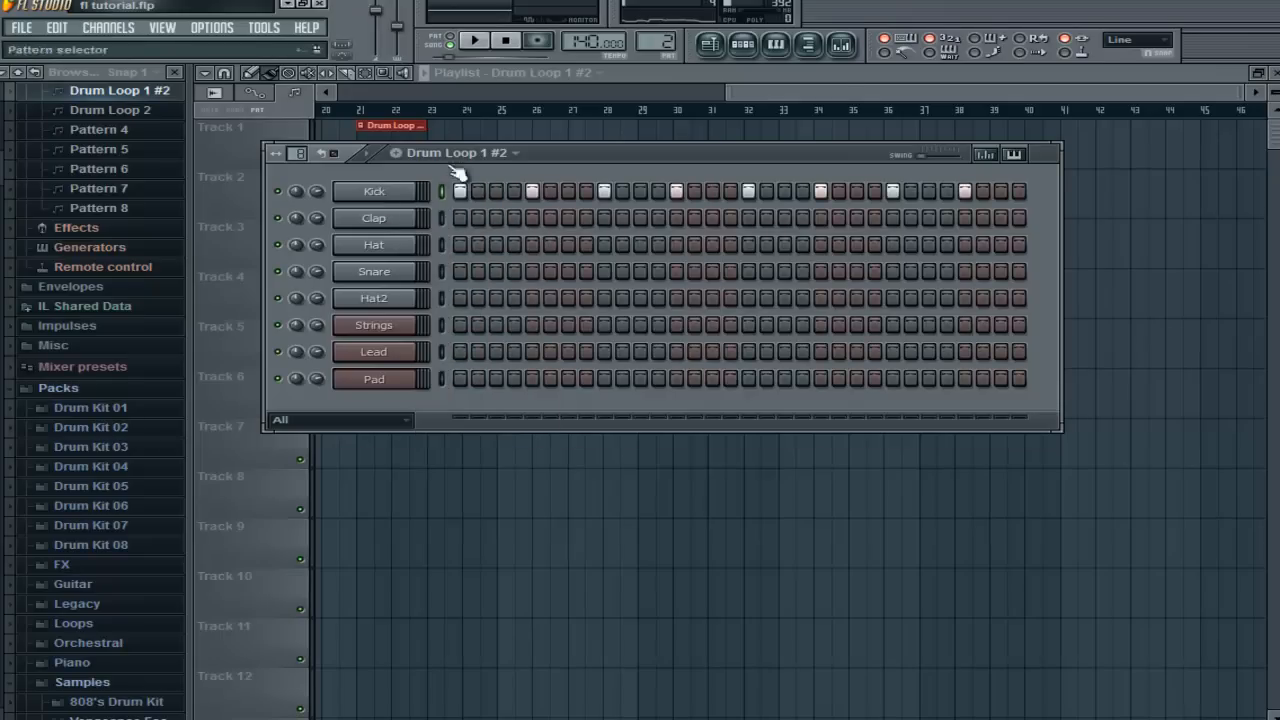
key("F6")
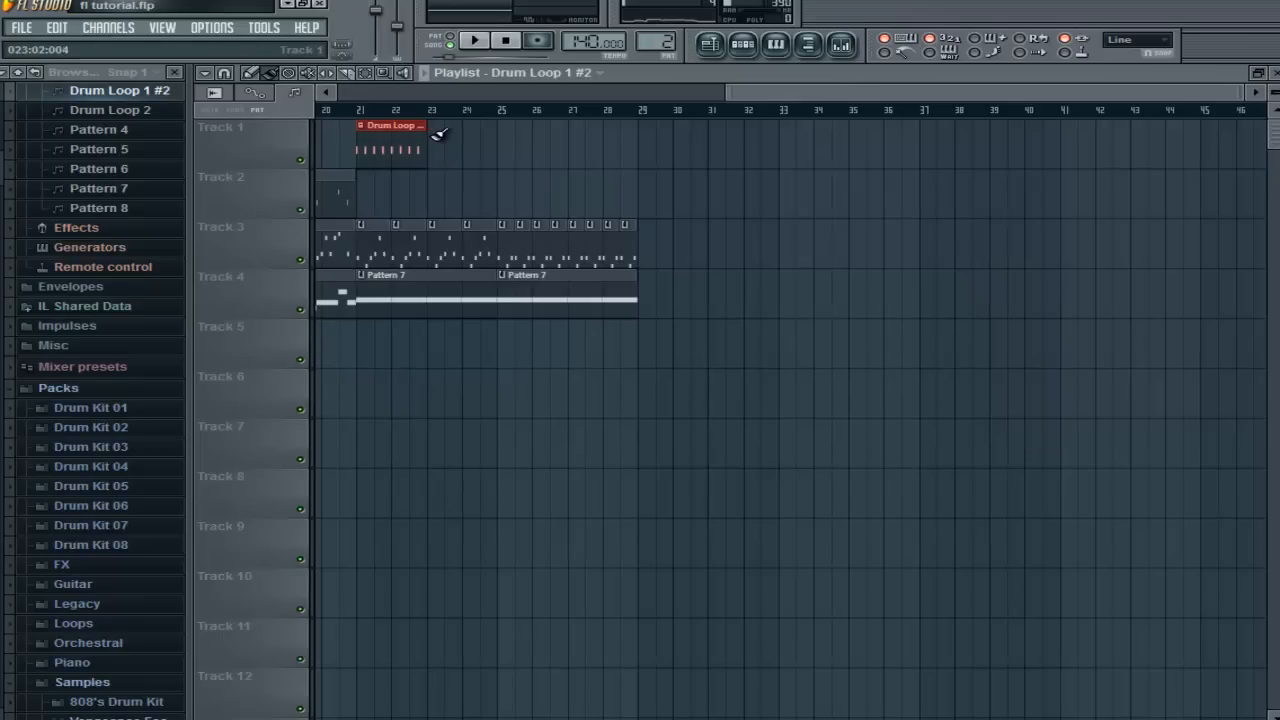
Repeat the Drum Loop 1 #2 clip on Track 1 up to bar 29 and play the arrangement from about bar 17.
left_click_drag(437, 126, 645, 122)
right_click(655, 140)
left_click_drag(883, 89, 598, 114)
left_click(668, 110)
key("space")
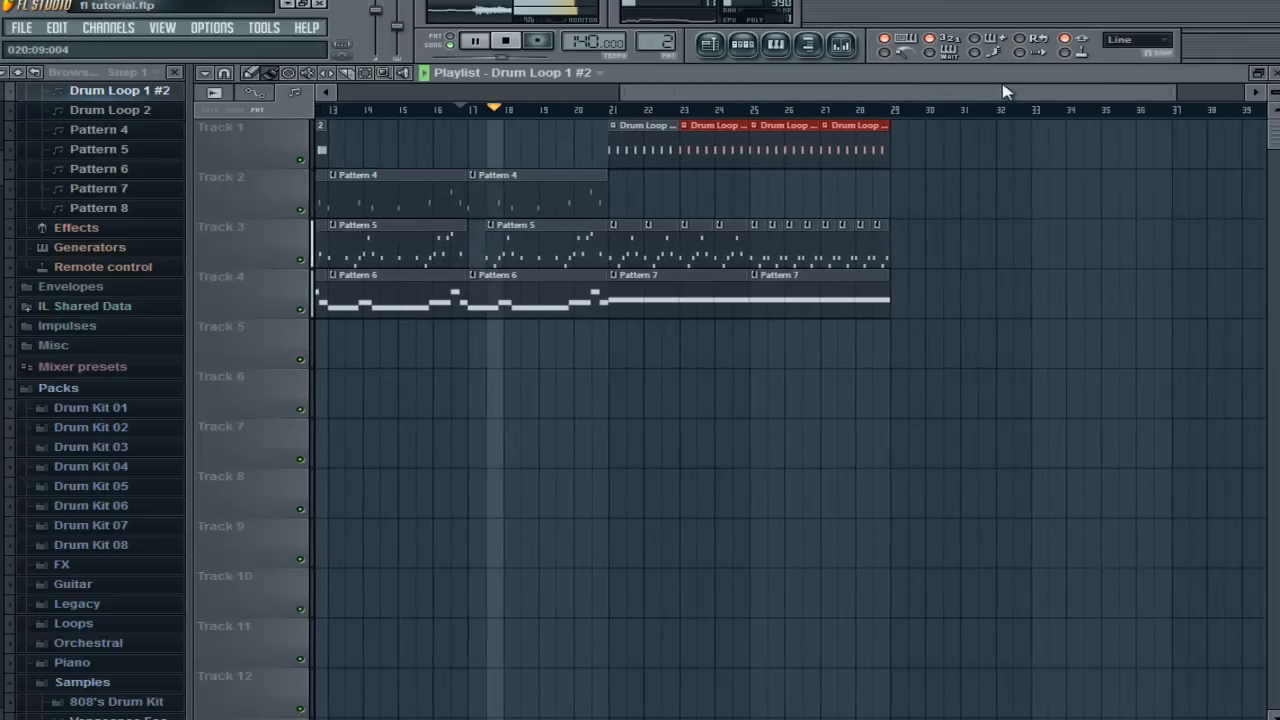
left_click_drag(872, 94, 852, 97)
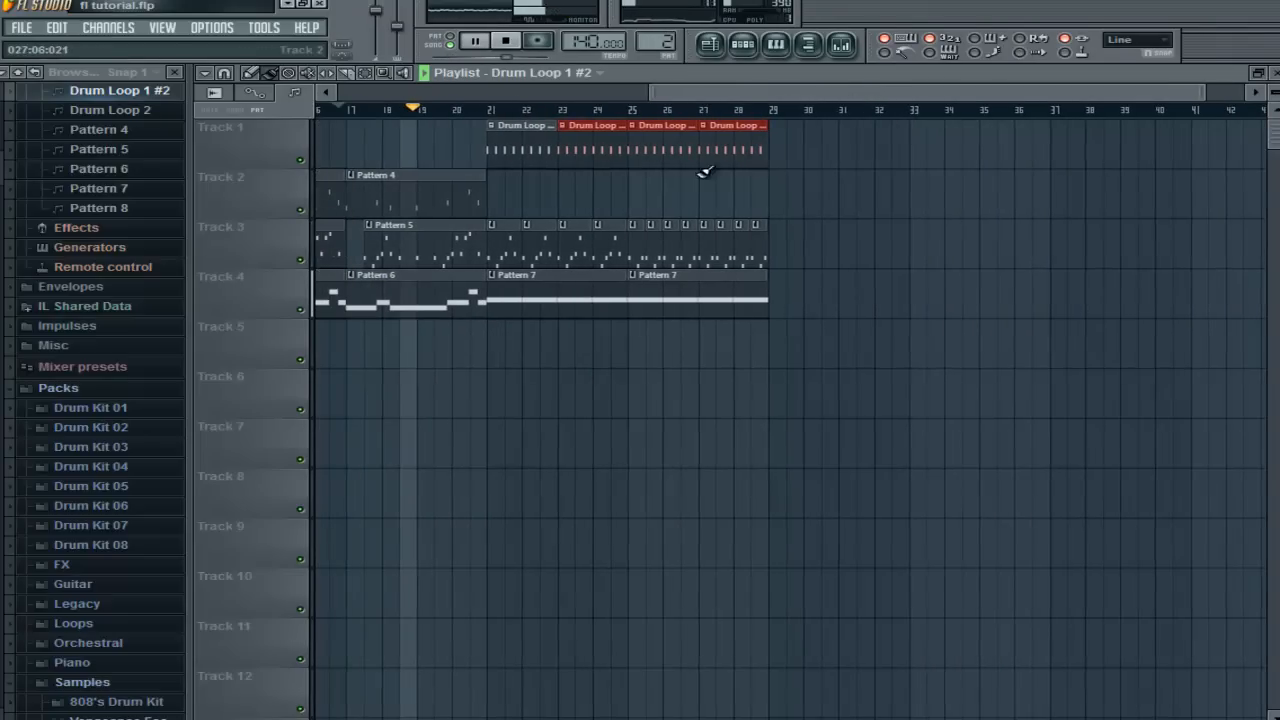
Make the Track 1 drum clip at bar 25 unique and fill its Kick every 2 steps.
left_click(668, 194)
right_click(677, 195)
left_click(646, 125)
left_click(662, 228)
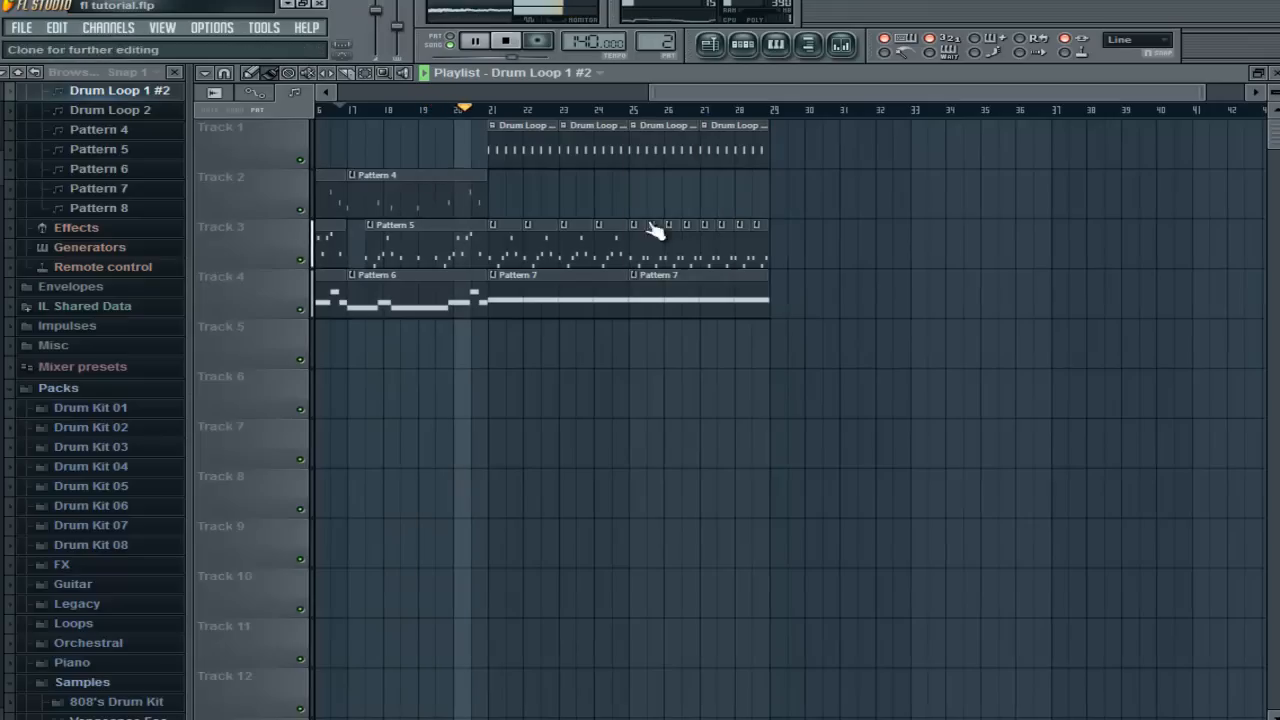
double_click(650, 149)
right_click(413, 194)
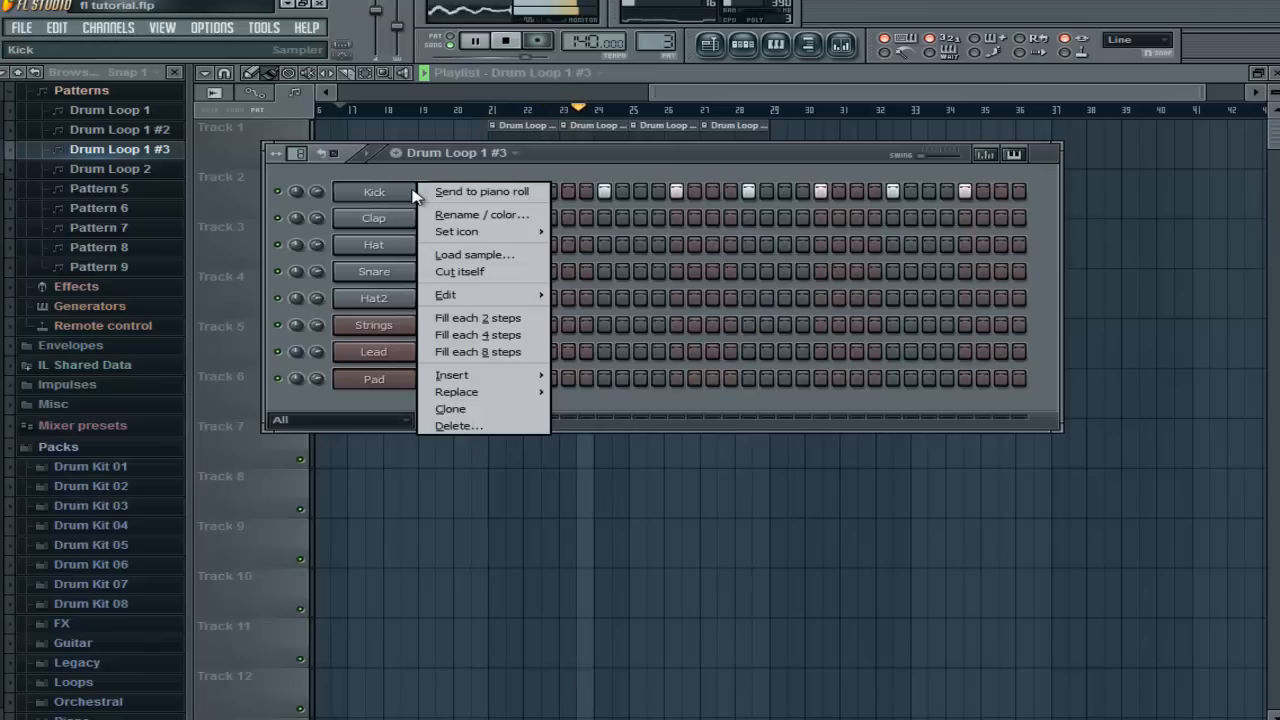
left_click(478, 318)
left_click(728, 93)
Replace the Track 1 clip at bar 27 with Drum Loop 1 #3 and make it unique.
right_click(707, 147)
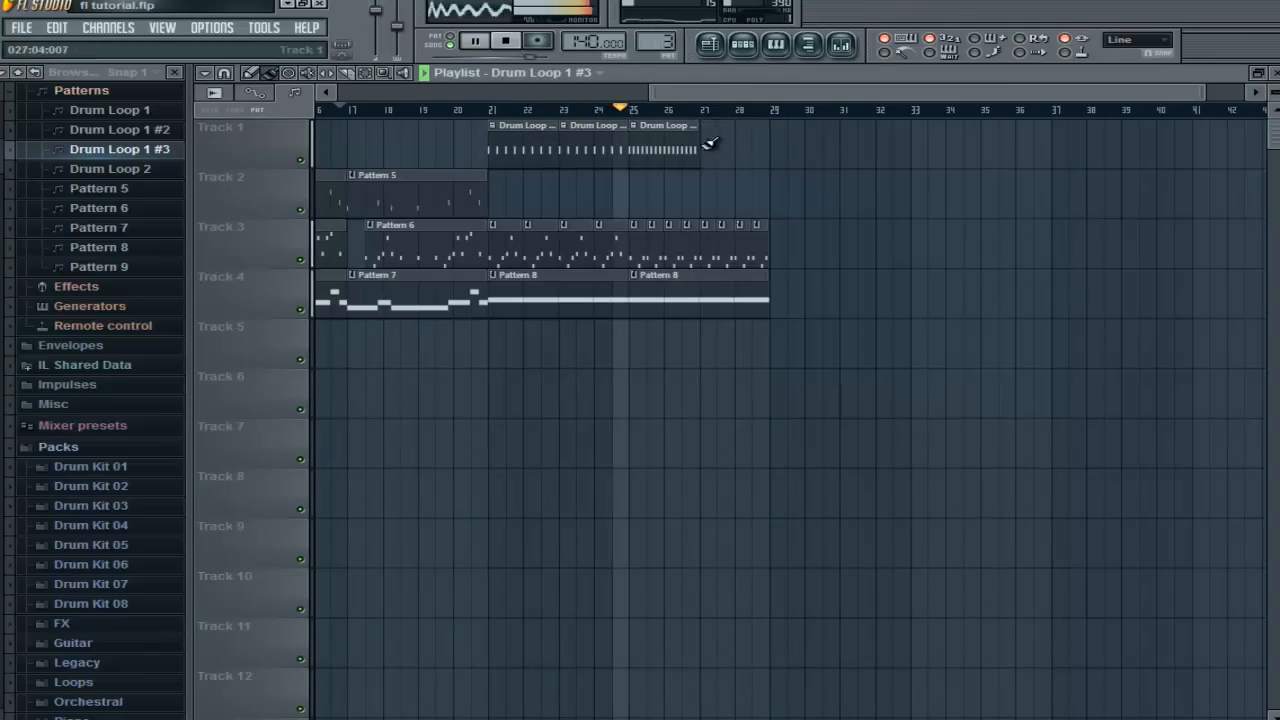
left_click(715, 140)
right_click(705, 134)
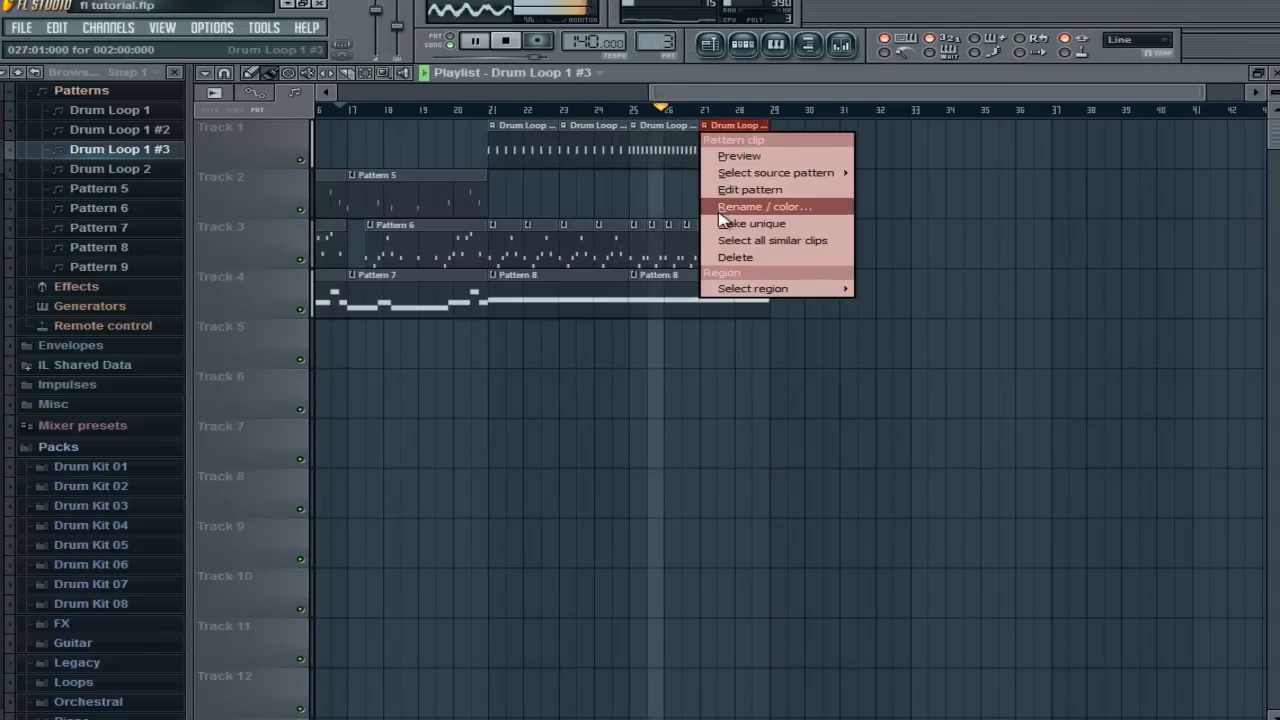
left_click(722, 223)
Send Drum Loop 1 #4's Kick to the piano roll and replace the second half's notes with twice as many half-length C5 notes.
double_click(709, 164)
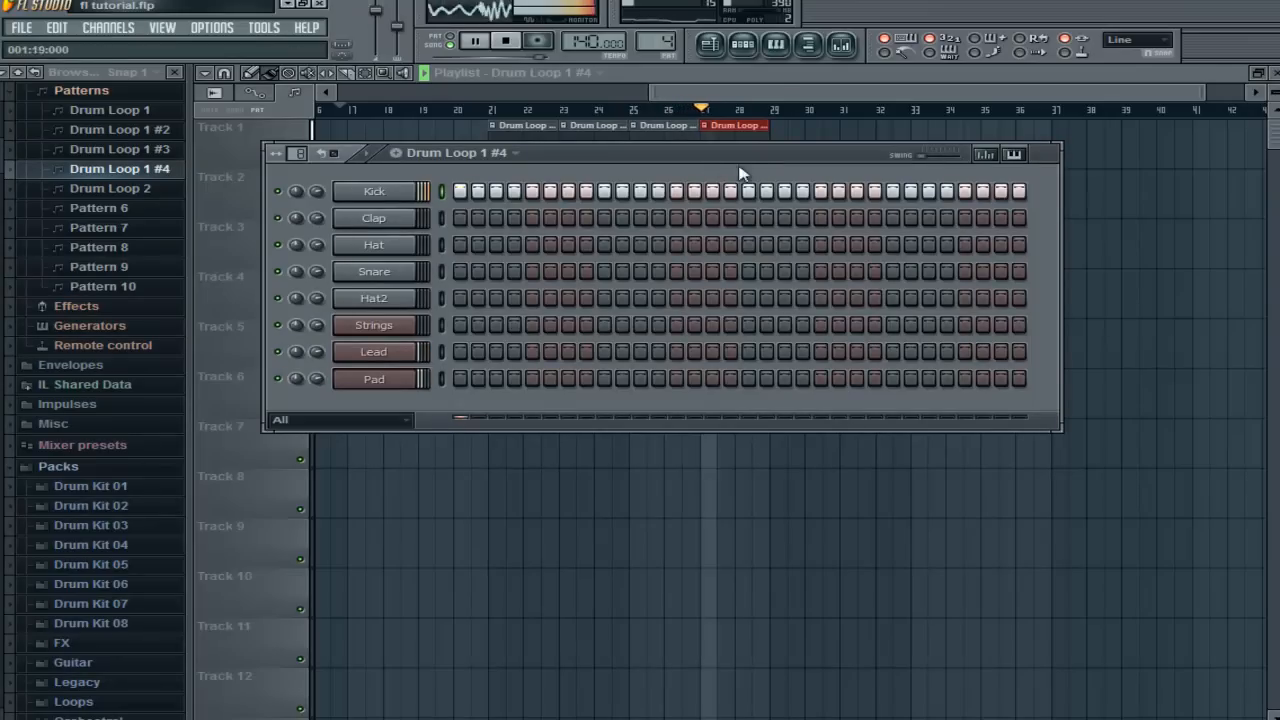
right_click(410, 190)
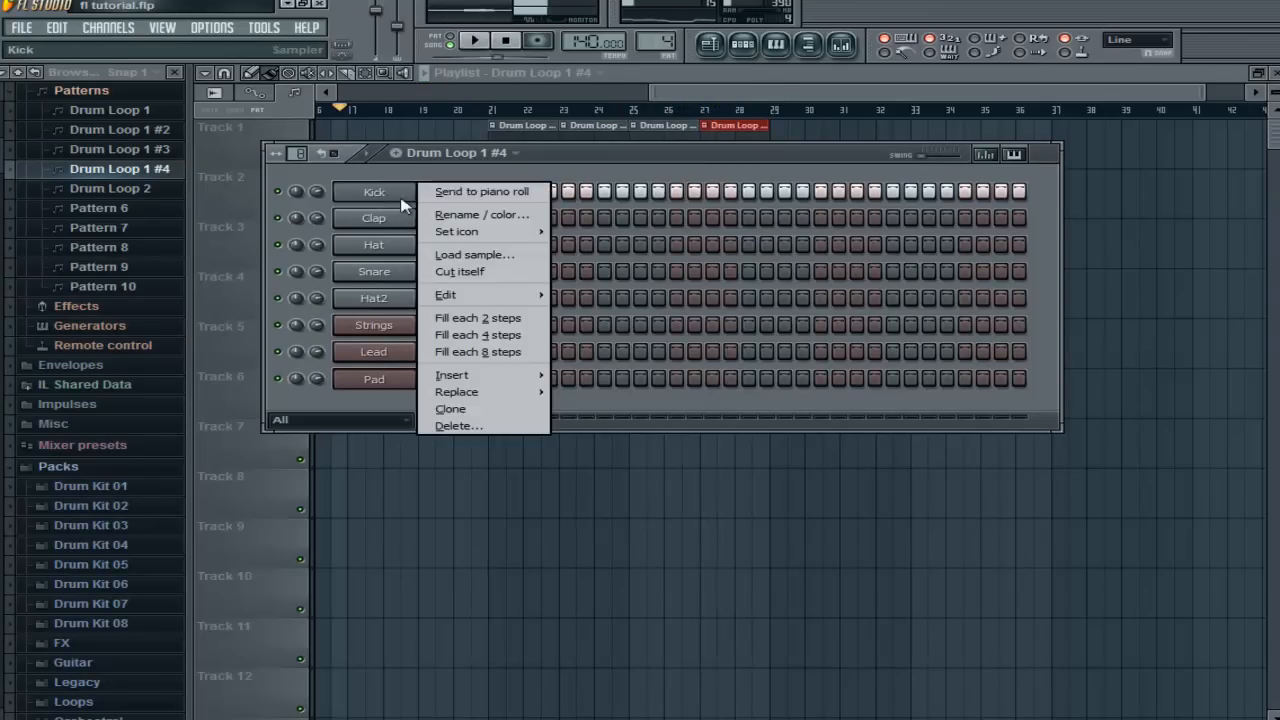
left_click(505, 186)
left_click_drag(1138, 340, 688, 366)
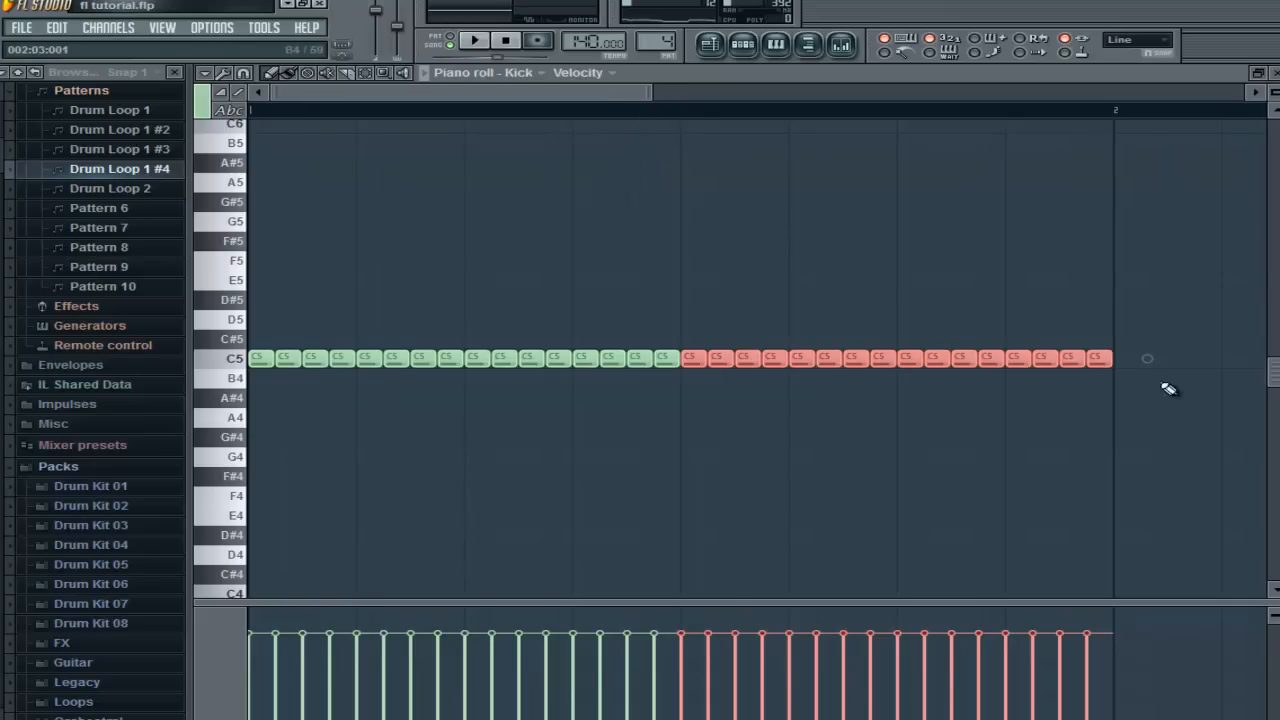
left_click_drag(1101, 358, 1104, 357)
left_click(1072, 294, "ctrl")
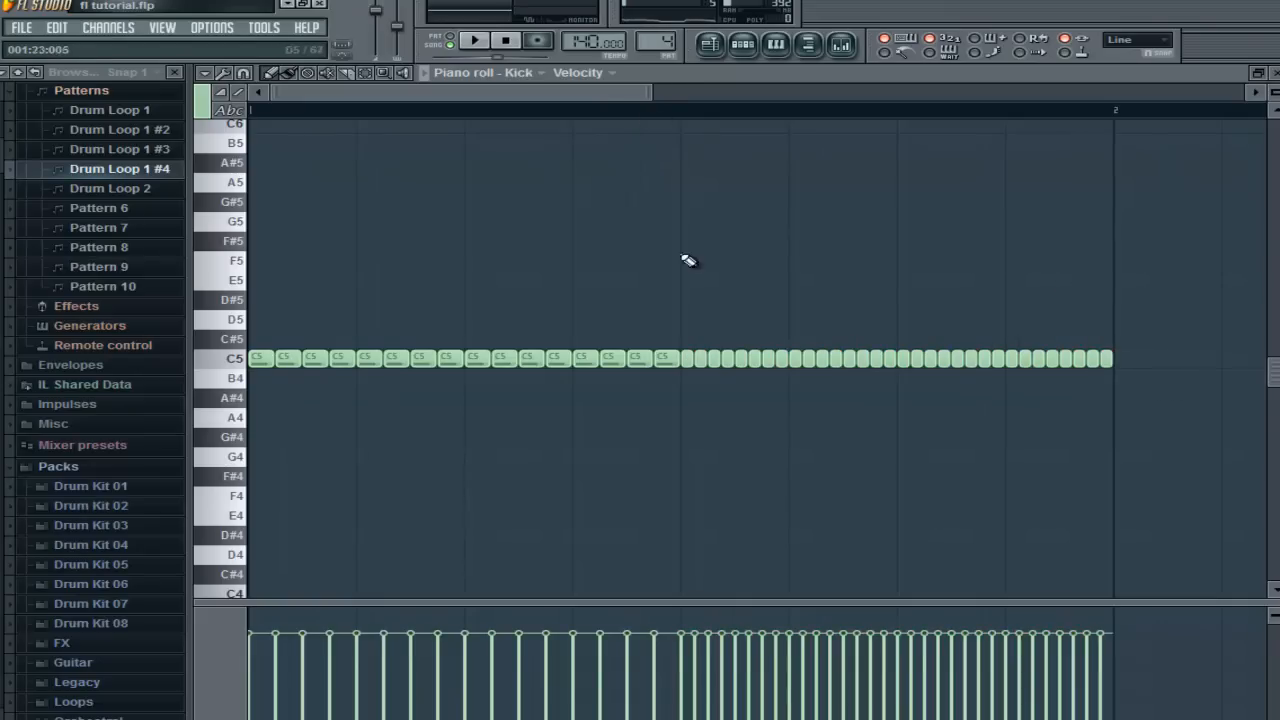
Delete the Kick notes in the pattern's last quarter and draw a falling filter cutoff ramp across the remaining short notes.
scroll(611, 97, "down", 3)
left_click(611, 78)
left_click(614, 166)
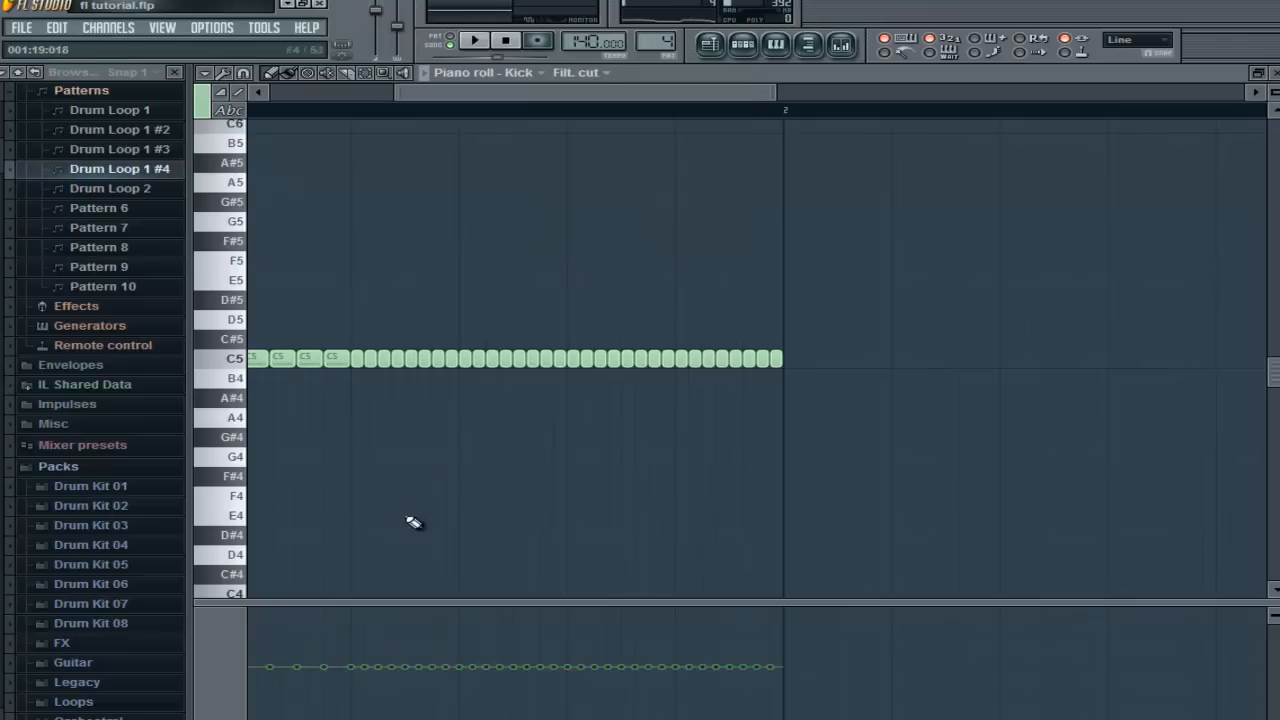
mouse_move(370, 673)
left_mouse_down()
mouse_move(811, 689)
mouse_move(800, 715)
left_mouse_up()
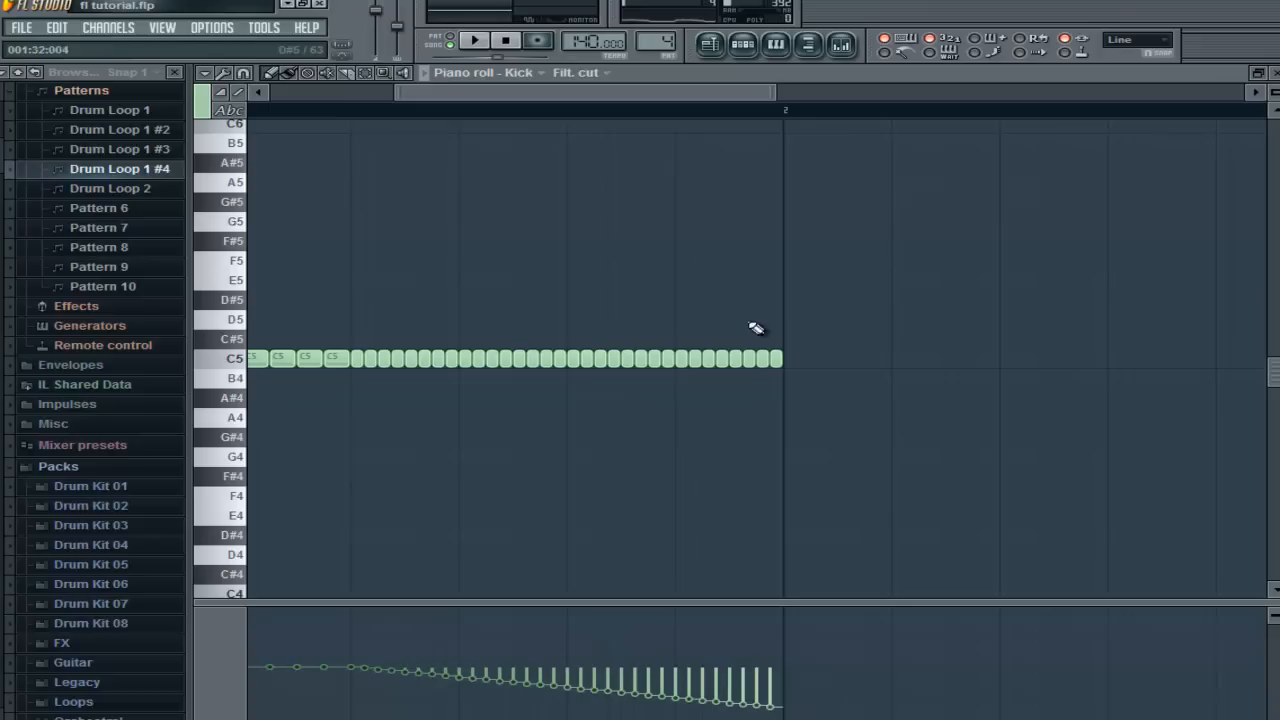
mouse_move(779, 361)
left_mouse_down()
mouse_move(660, 380)
mouse_move(586, 371)
mouse_move(745, 362)
left_mouse_up()
mouse_move(386, 675)
left_mouse_down()
mouse_move(571, 711)
mouse_move(577, 694)
mouse_move(566, 700)
left_mouse_up()
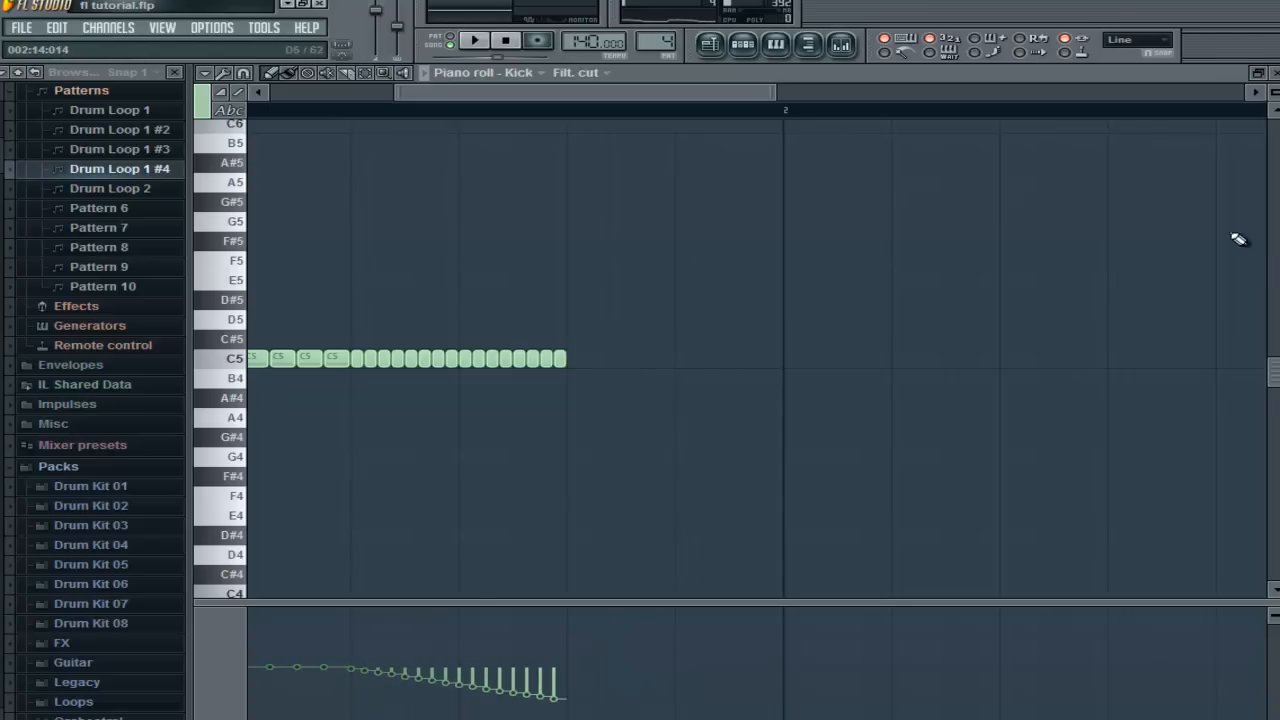
Send the Snare to the piano roll and add one C5 hit right after the last Kick note.
left_click(1275, 74)
right_click(408, 277)
left_click(425, 216)
left_click(564, 359)
left_click(1275, 74)
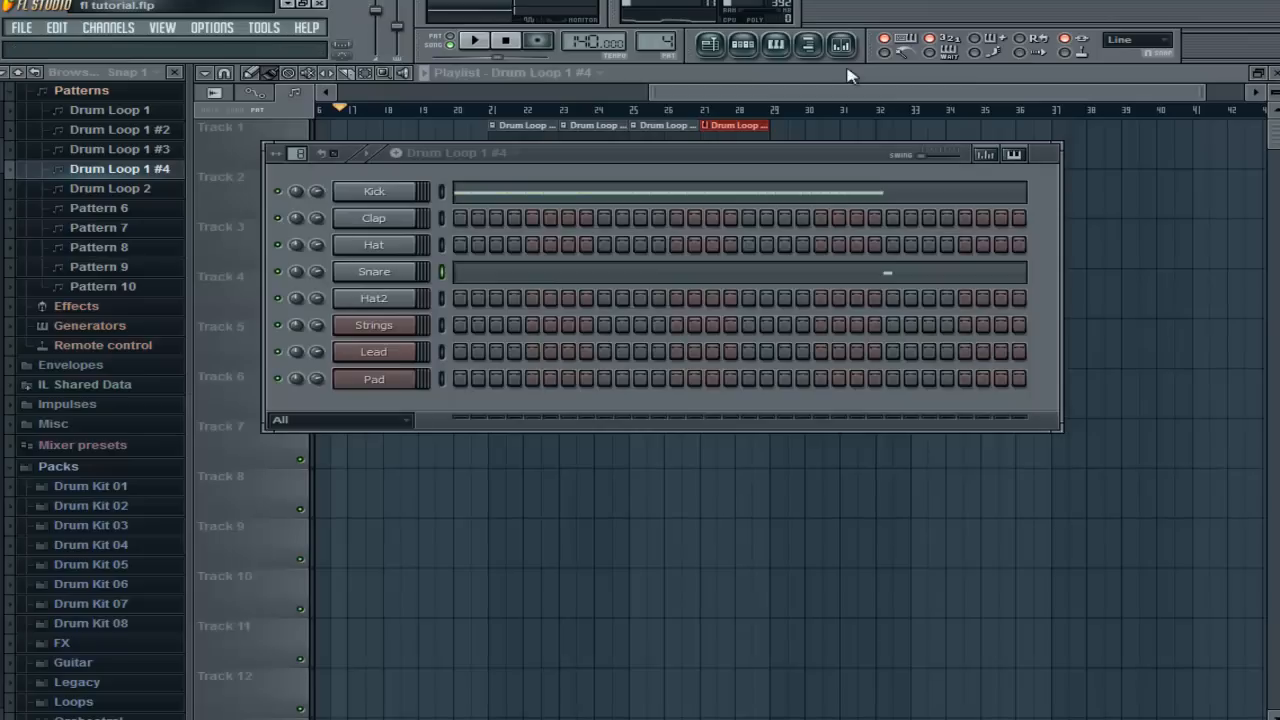
Browse the VEC3 FX sweep samples and place VEC3 FX Sweep Up 46 on Track 5 at bar 21.
left_click(709, 43)
left_click_drag(769, 93, 567, 93)
left_click_drag(0, 250, 0, 336)
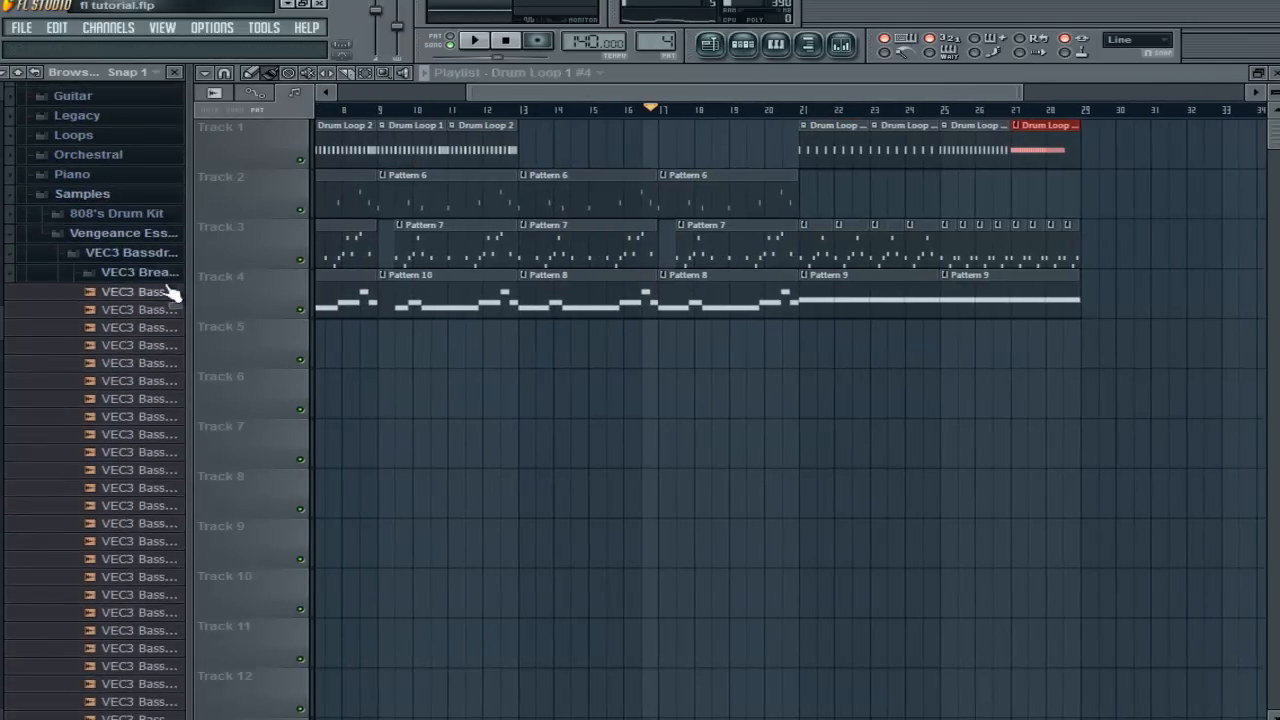
left_click(144, 273)
left_click_drag(0, 253, 0, 384)
left_click(117, 483)
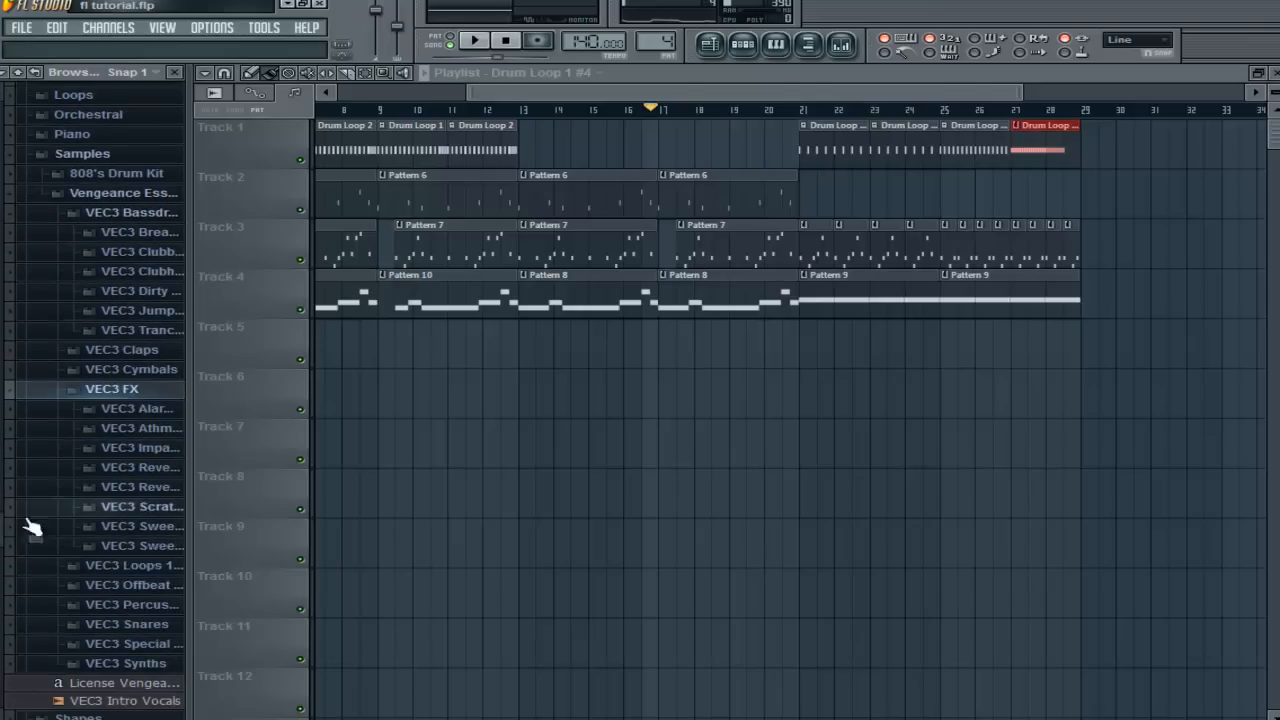
left_click(55, 548)
scroll(60, 557, "down", 4)
left_click(96, 378)
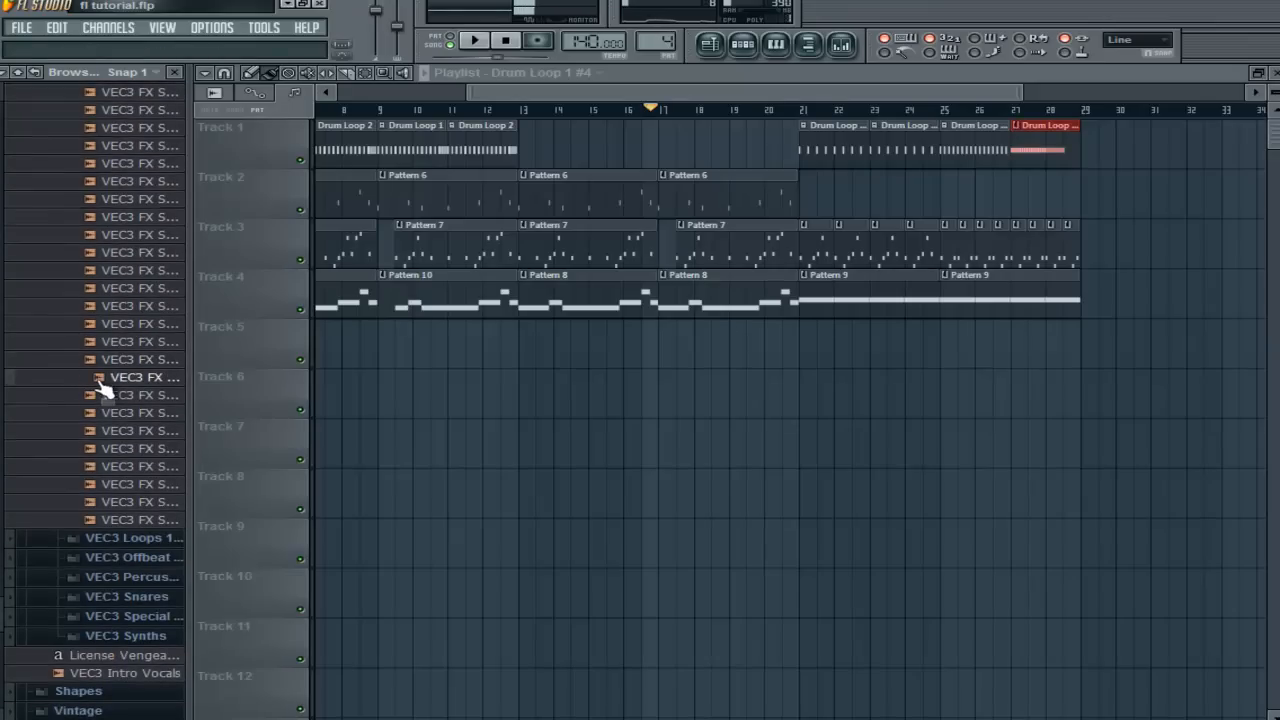
left_click_drag(104, 388, 868, 358)
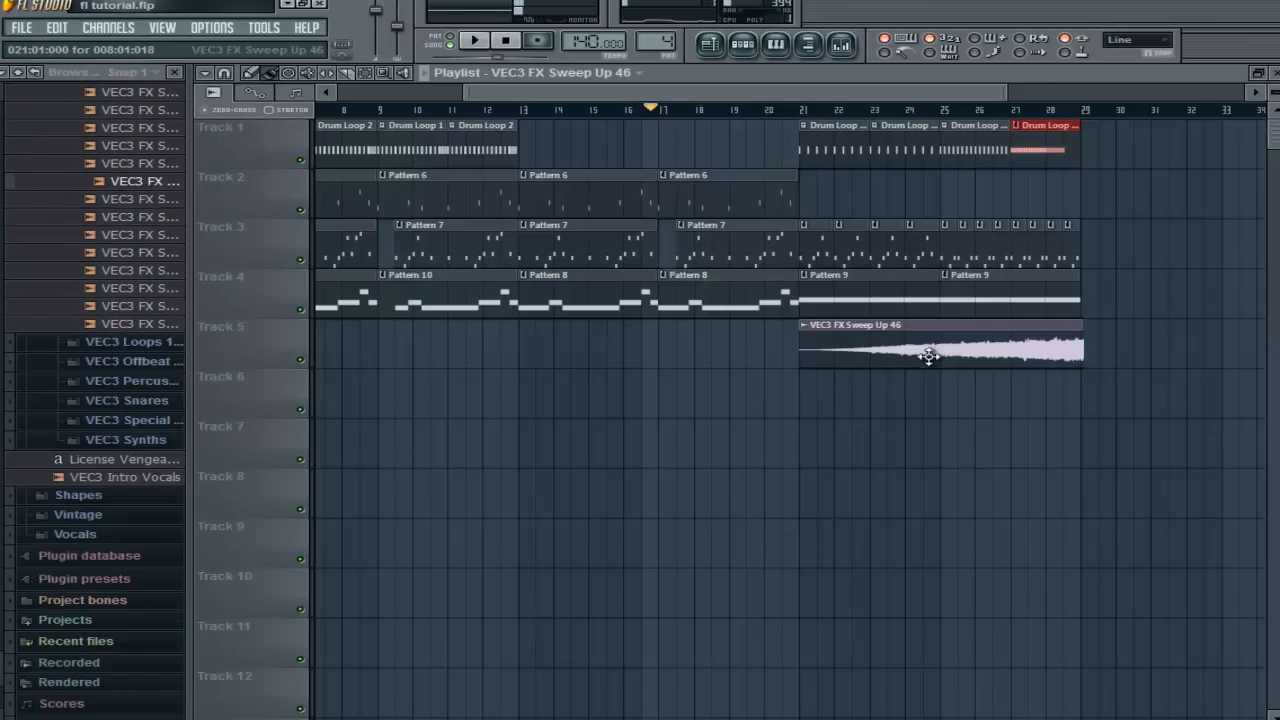
Assign the VEC3 FX Sweep Up 46 channel to a free mixer track and lower that track's volume fader.
key("space")
mouse_move(1002, 93)
left_mouse_down()
mouse_move(741, 97)
mouse_move(1046, 104)
mouse_move(980, 100)
left_mouse_up()
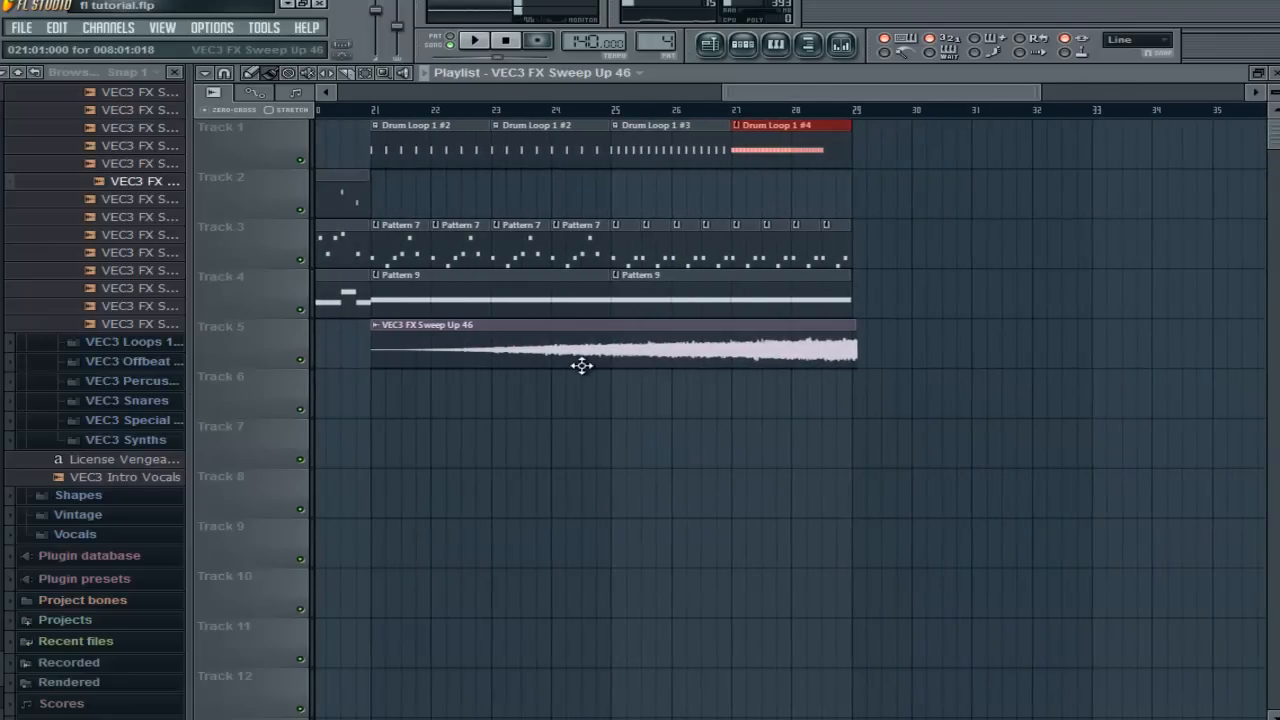
key("space")
double_click(580, 366)
left_click(449, 204)
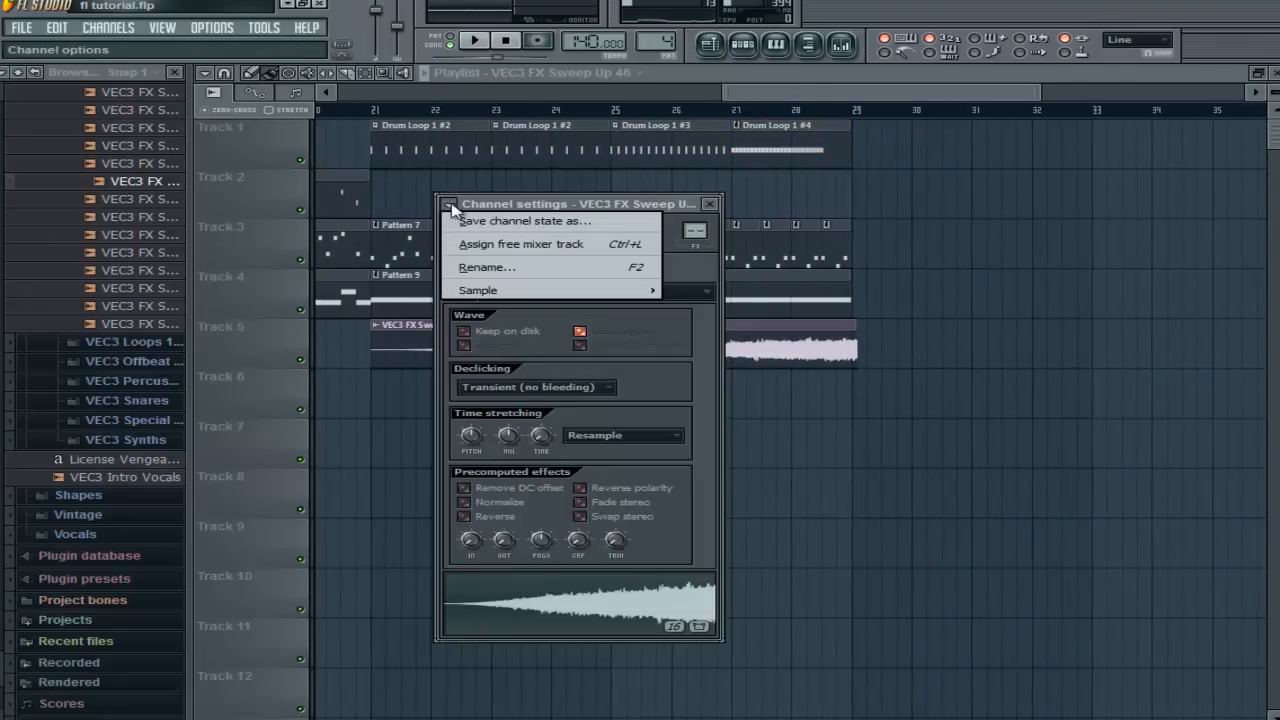
left_click(494, 246)
left_click_drag(477, 423, 486, 452)
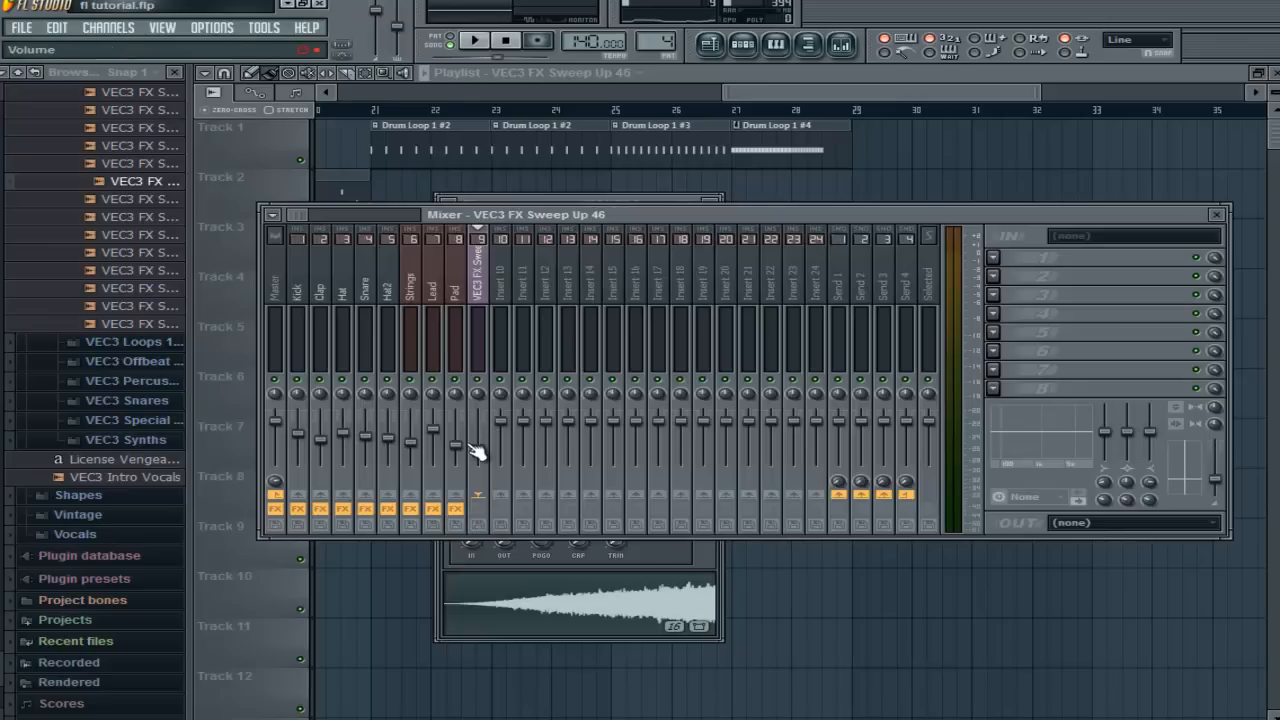
Play the build-up, trim the sweep clip to end about halfway through bar 28, and delete the last Pattern 7 clip on Track 3.
left_click(910, 103)
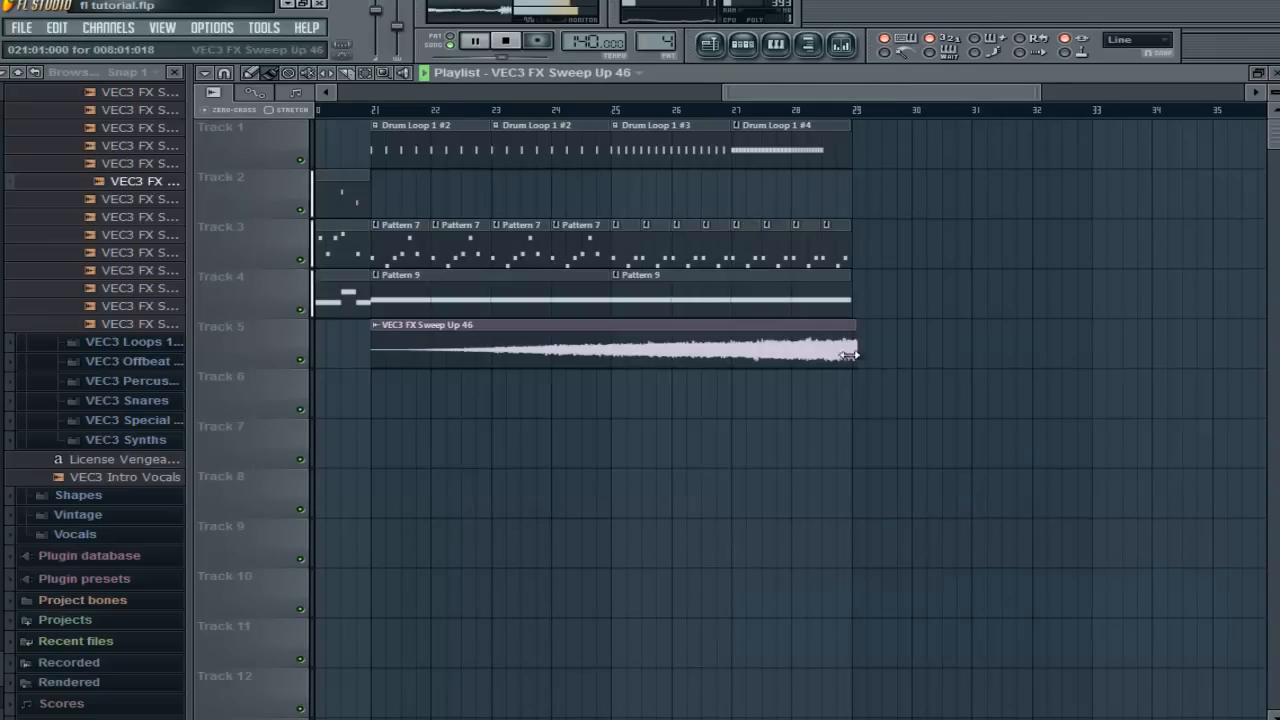
left_click_drag(1038, 92, 852, 101)
left_click_drag(857, 95, 974, 88)
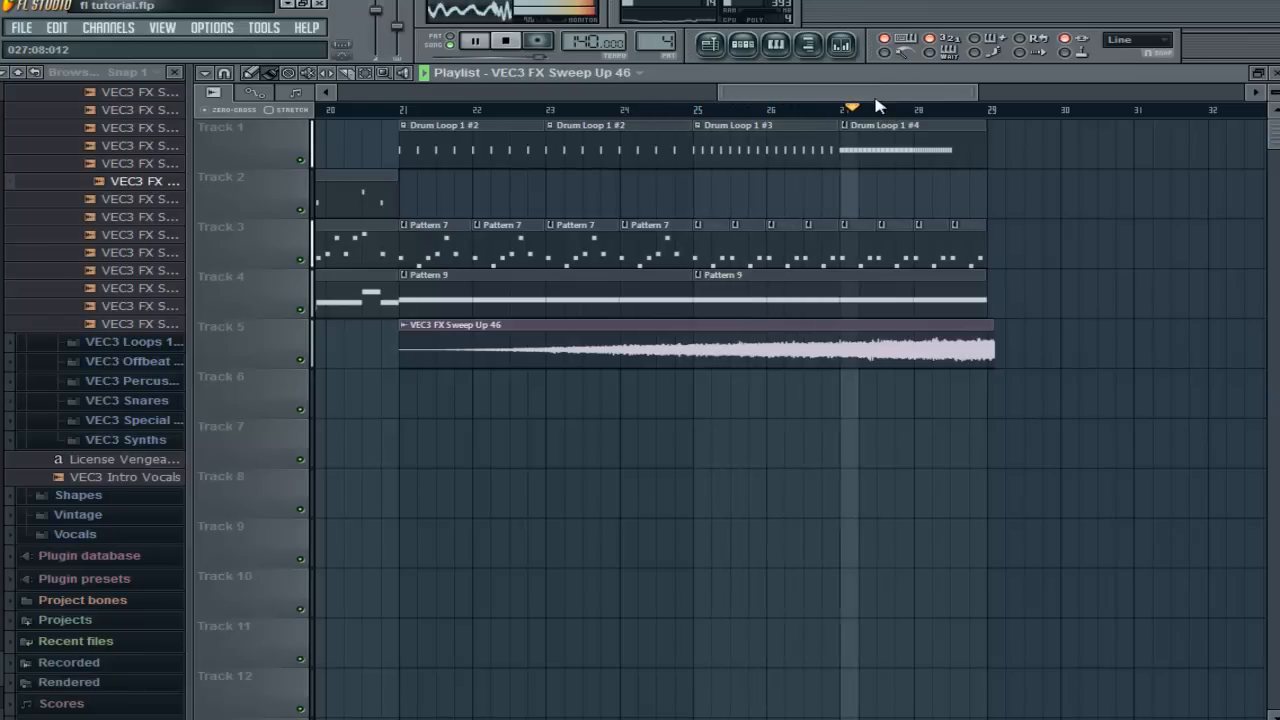
left_click_drag(992, 346, 955, 343)
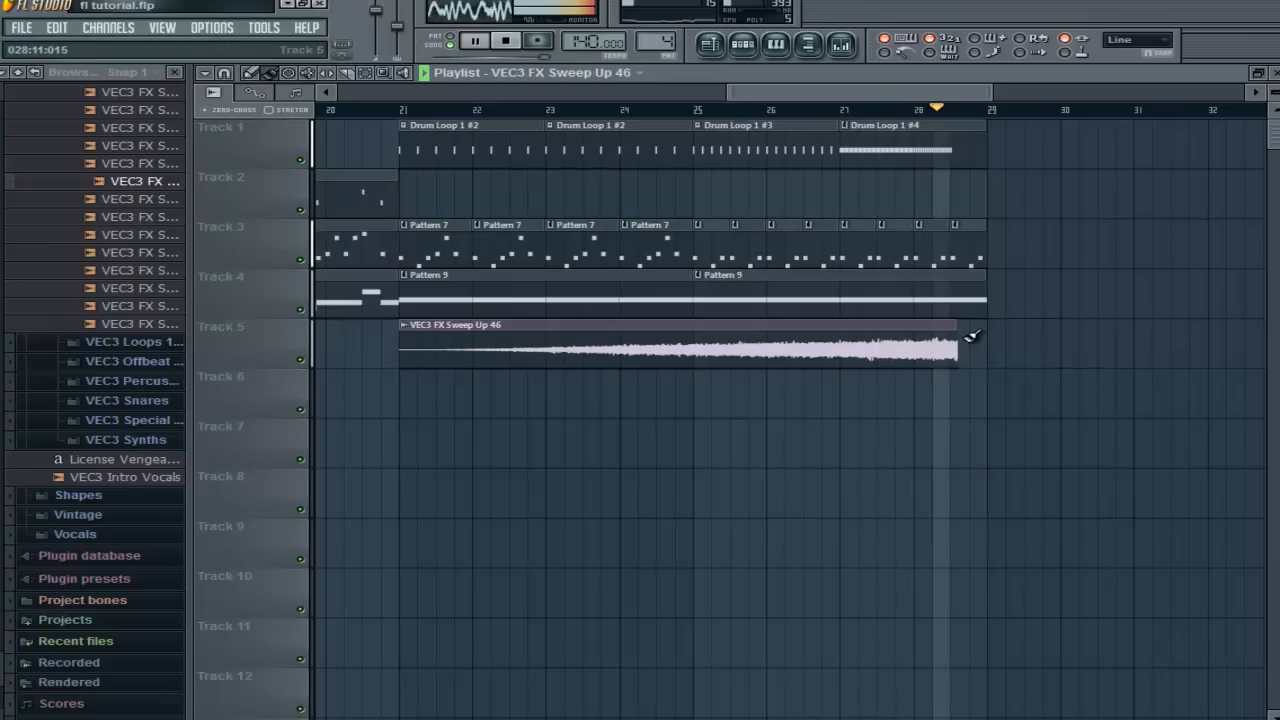
key("space")
right_click(972, 243)
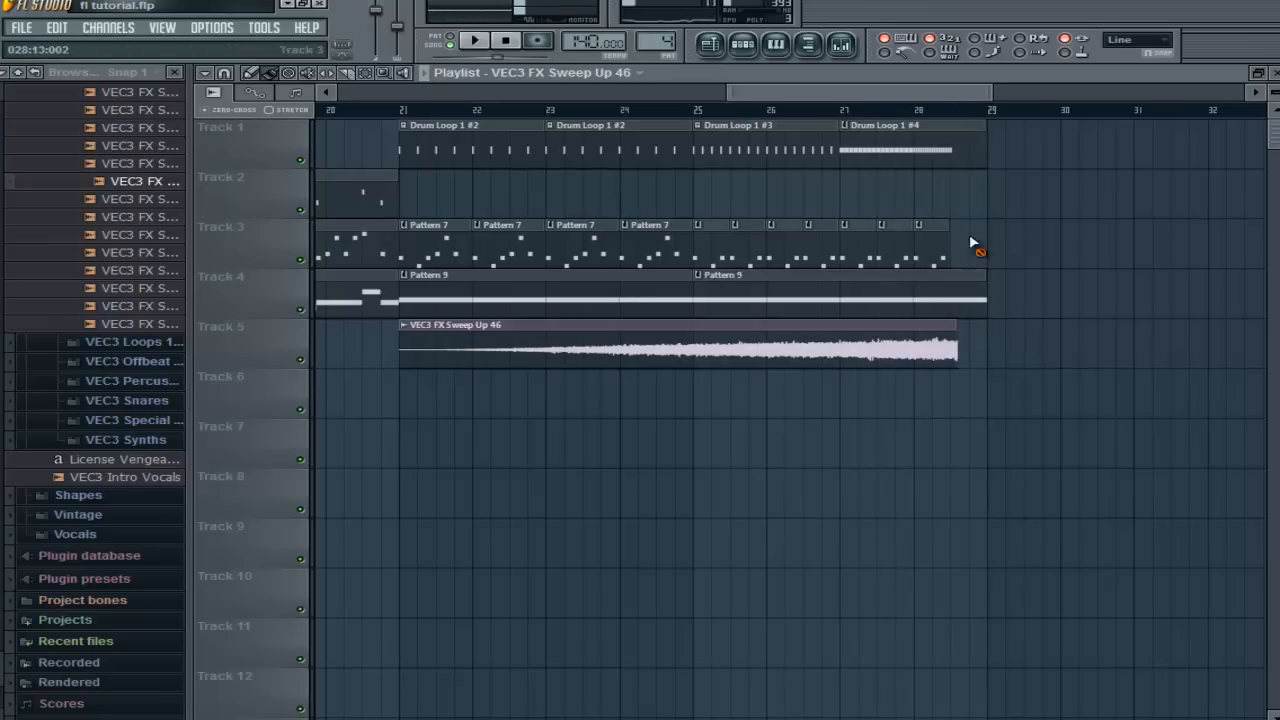
Make the Pattern 9 clip at bar 25 unique and shorten its final D3 Pad note to half a bar.
double_click(960, 287)
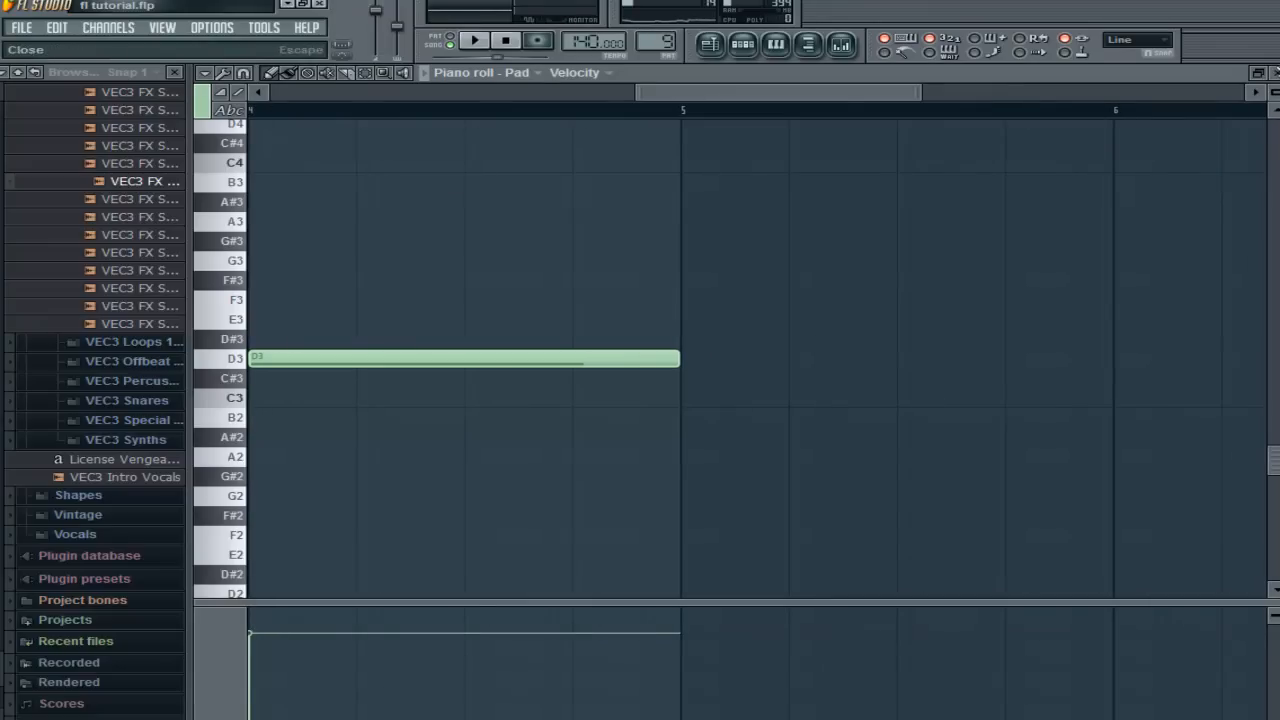
left_click(1276, 73)
left_click(870, 279)
left_click(698, 275)
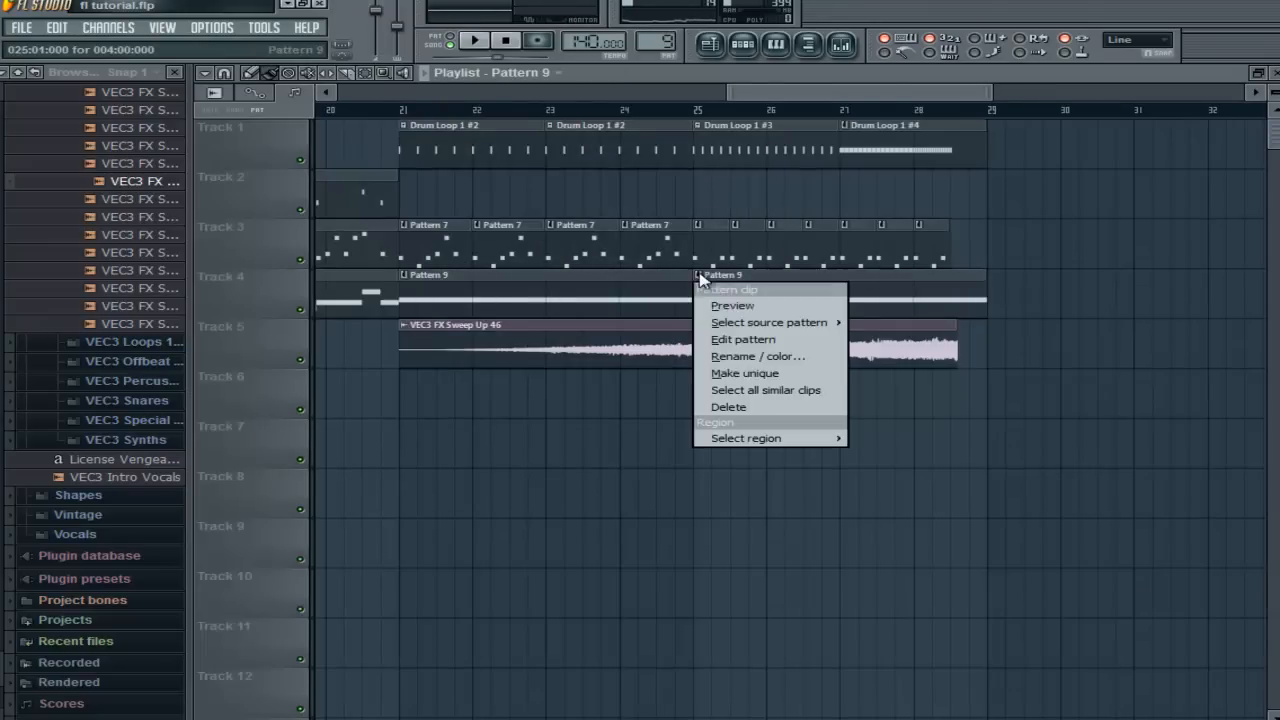
left_click(728, 373)
double_click(969, 290)
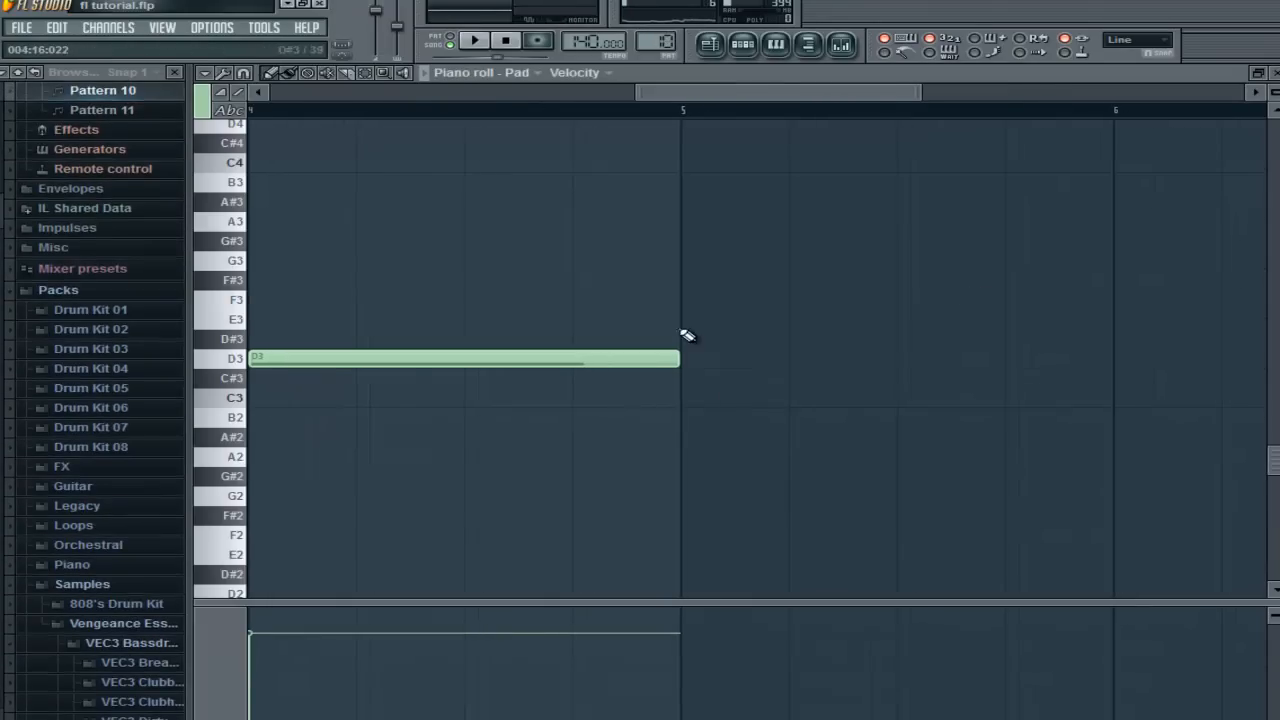
left_click_drag(678, 355, 464, 376)
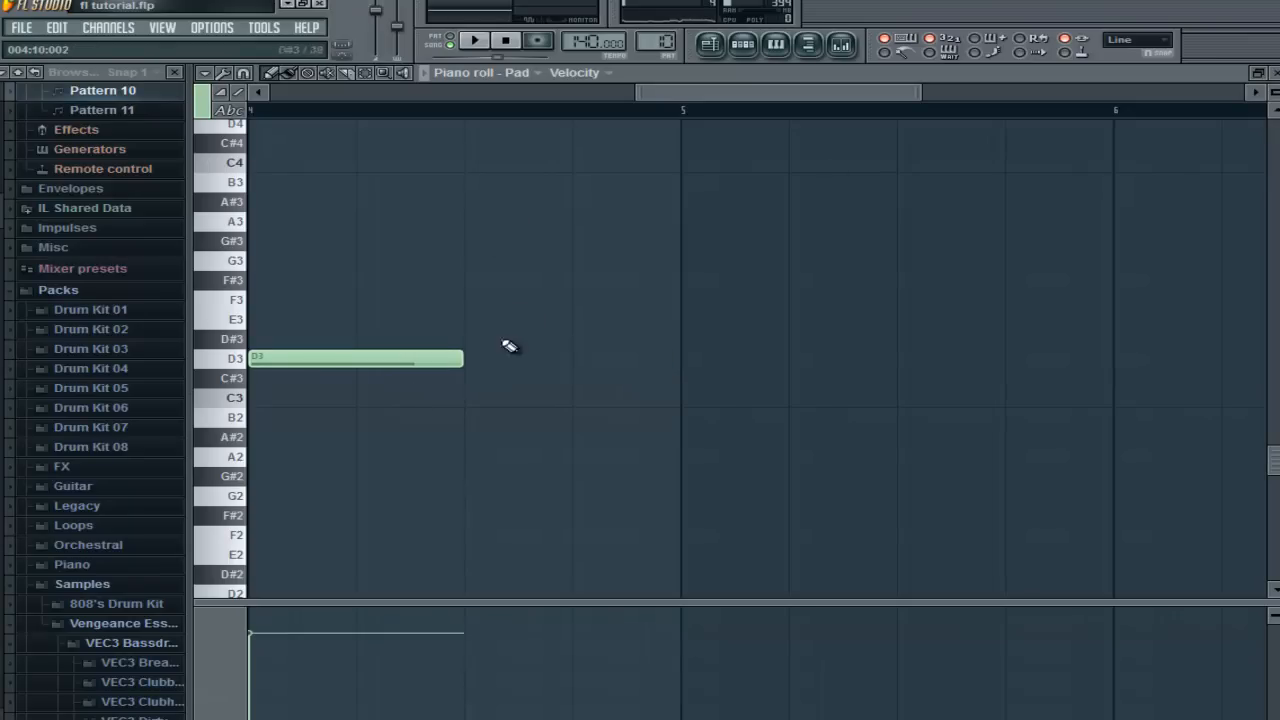
Extend the VEC3 FX Sweep Up 46 clip to its full length and time-stretch its channel so it ends halfway through bar 28.
left_click(1275, 76)
left_click(926, 108)
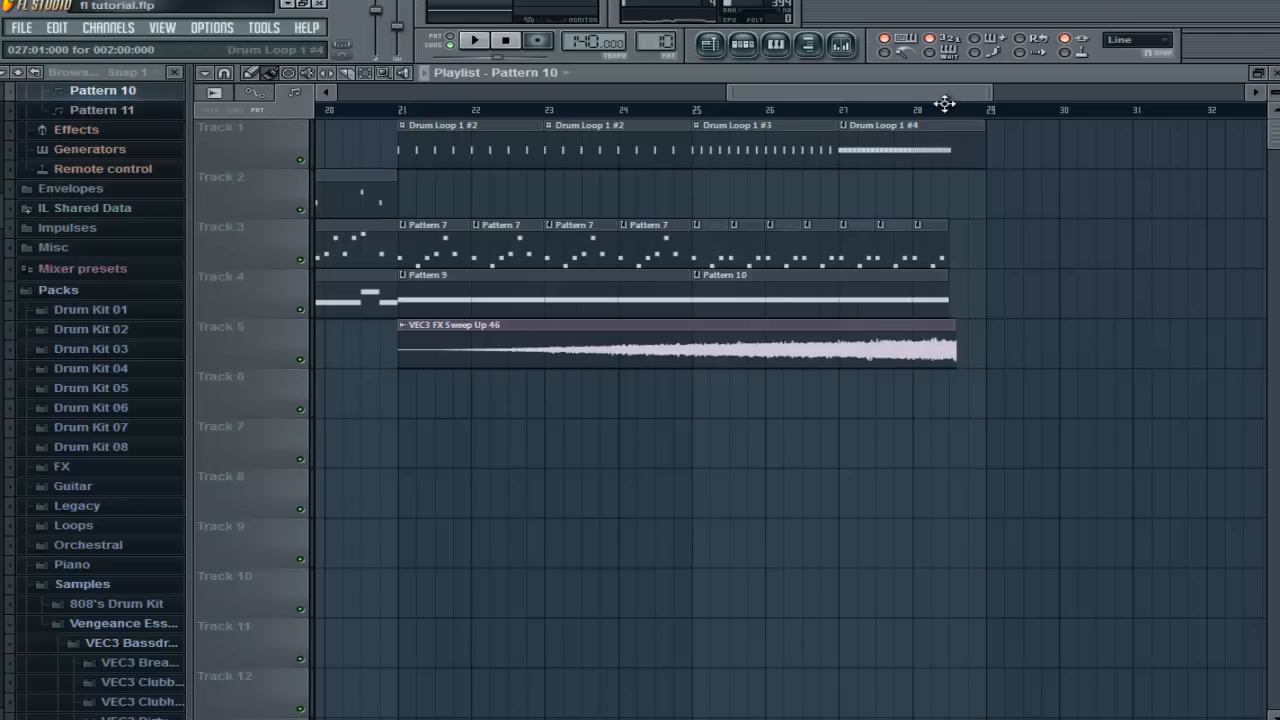
left_click_drag(956, 350, 1023, 370)
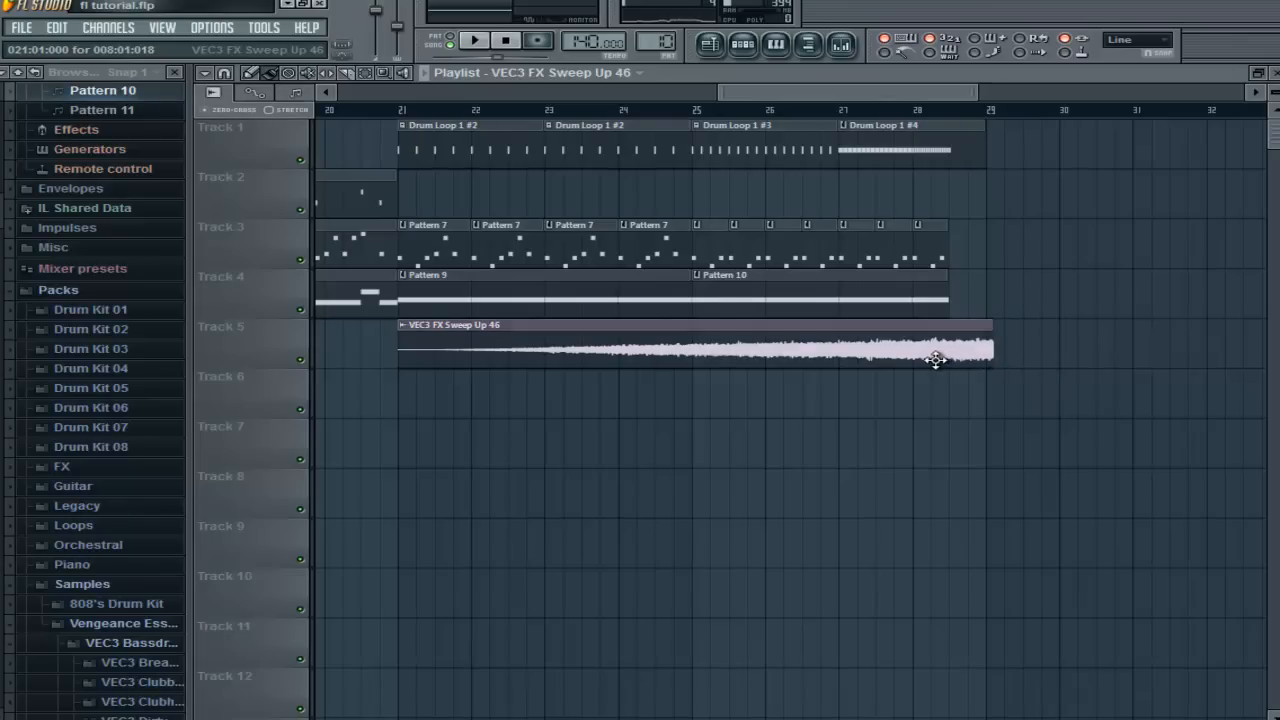
double_click(931, 354)
left_click_drag(627, 210, 532, 442)
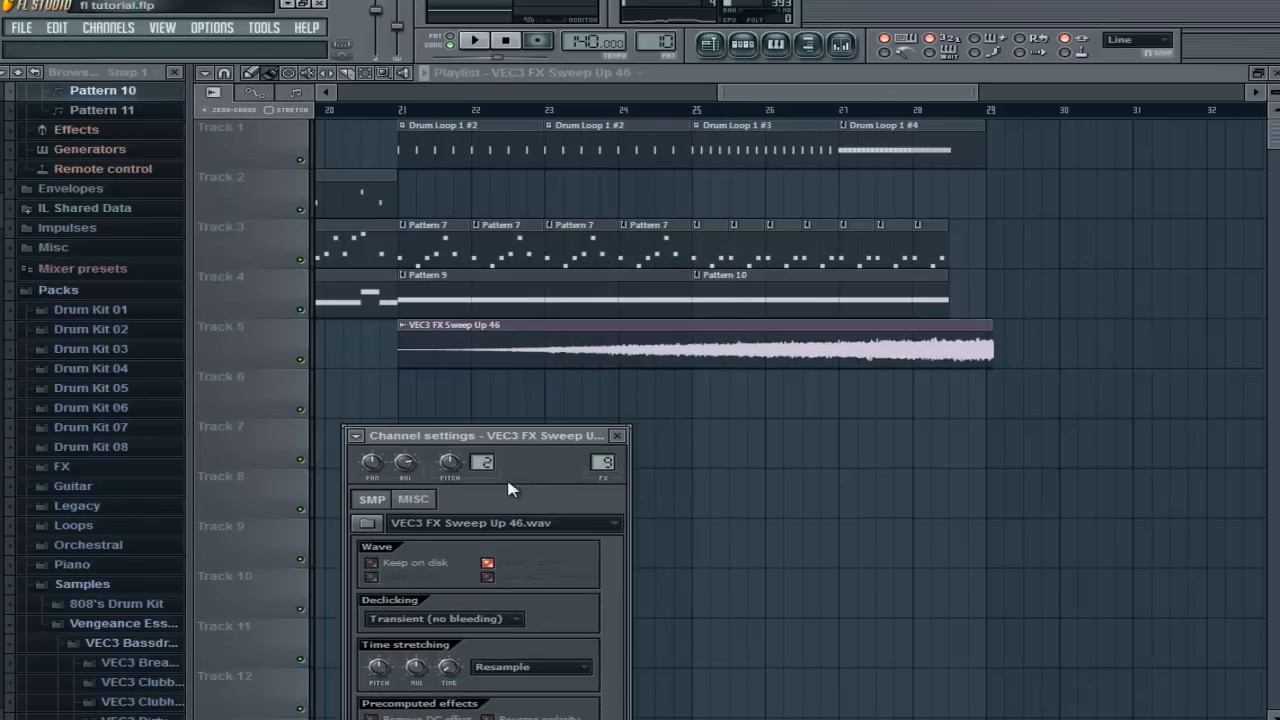
left_click_drag(452, 664, 538, 436)
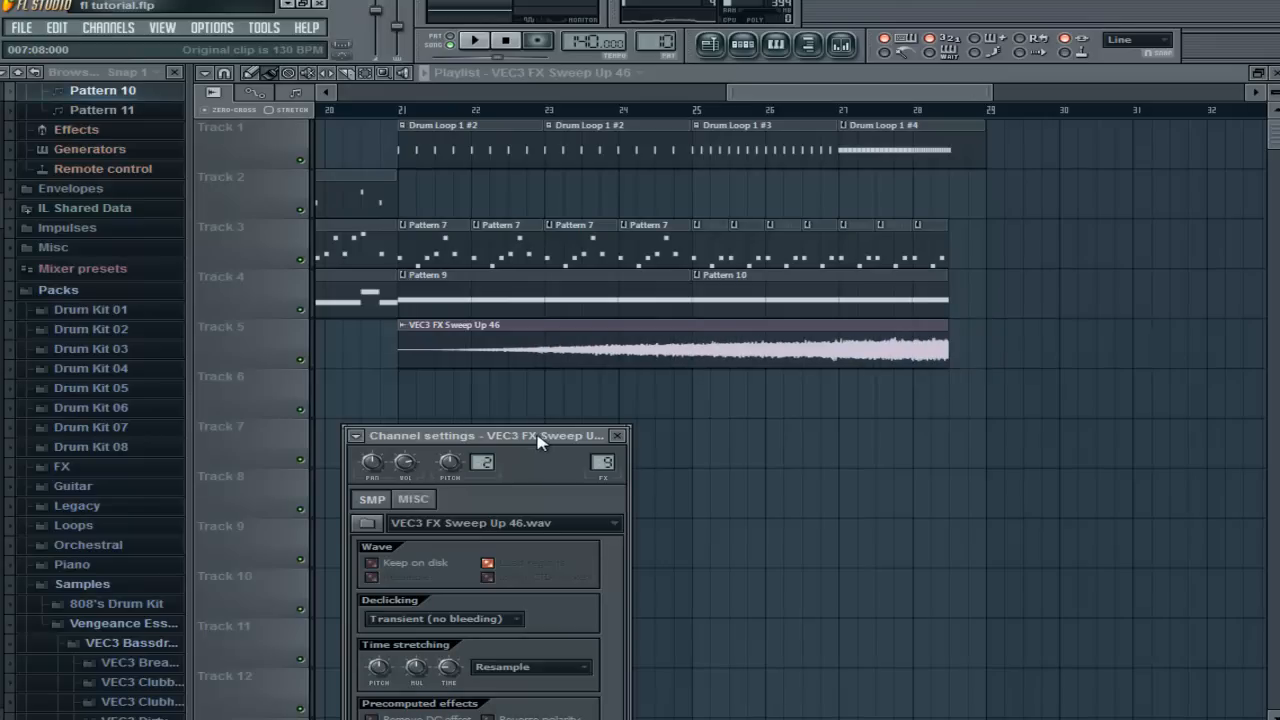
left_click(703, 362)
left_click(717, 343)
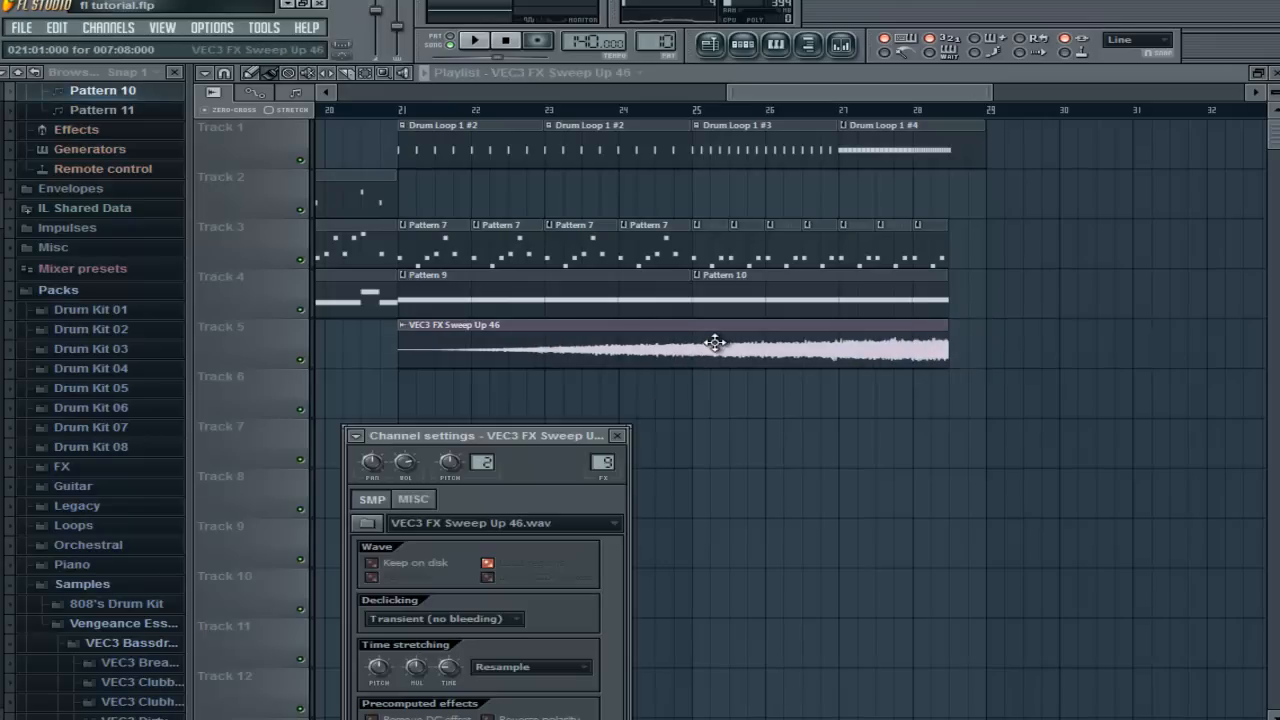
Play from bar 21, add Fruity Parametric EQ 2 to the VEC3 FX Sweep Up 46 mixer track and cut its lows with a widened band 1.
left_click(398, 115)
left_click(843, 45)
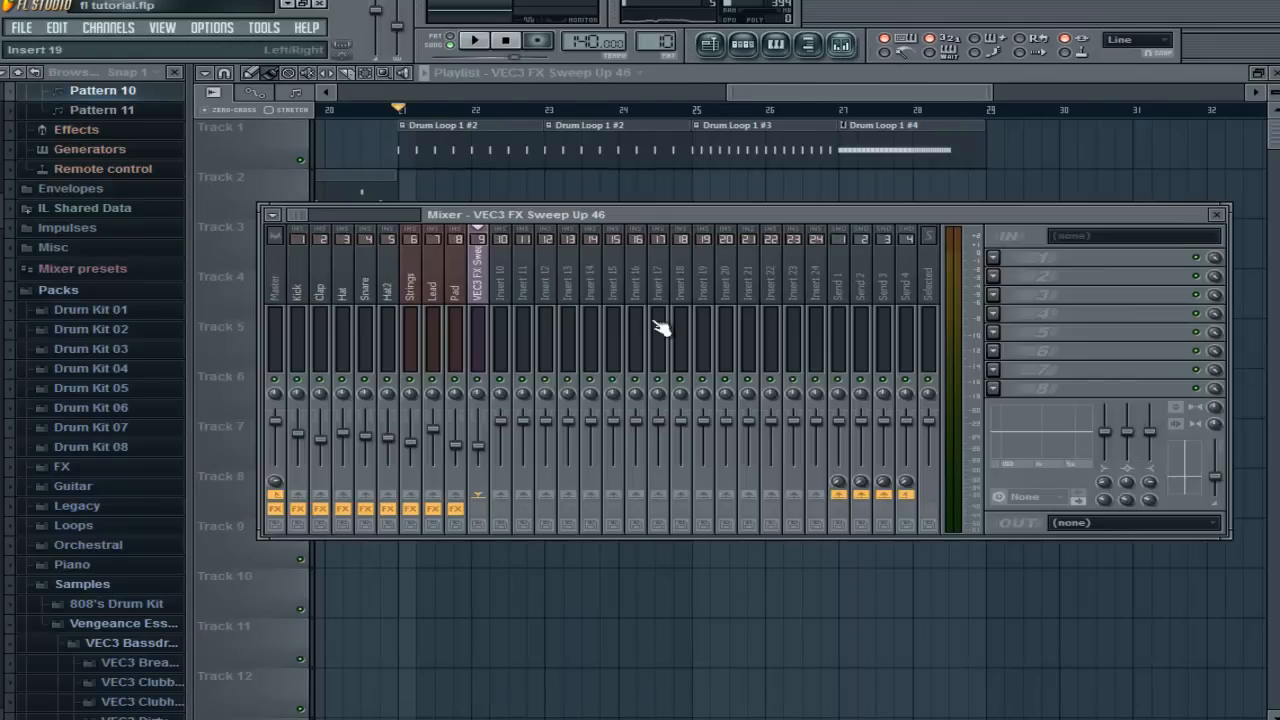
key("space")
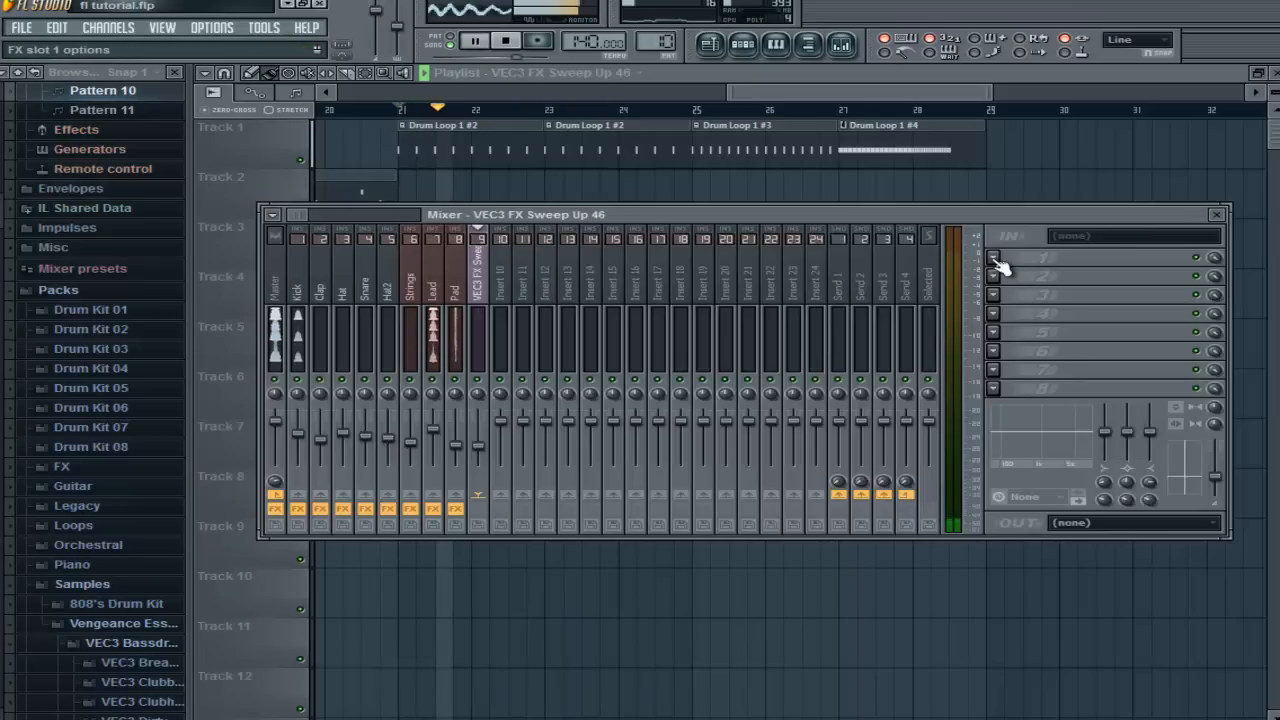
left_click(1000, 265)
left_click(1008, 604)
left_click_drag(317, 336, 364, 550)
mouse_move(745, 441)
left_mouse_down()
mouse_move(748, 423)
mouse_move(734, 463)
left_mouse_up()
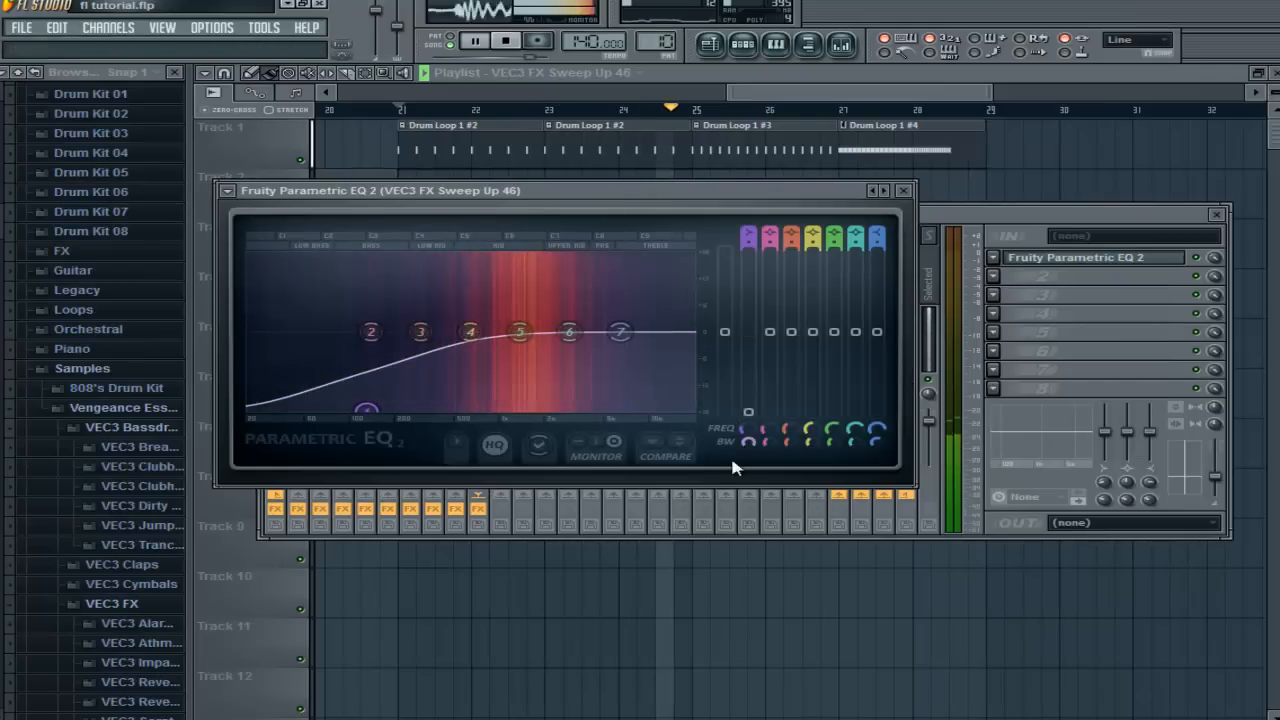
left_click(905, 190)
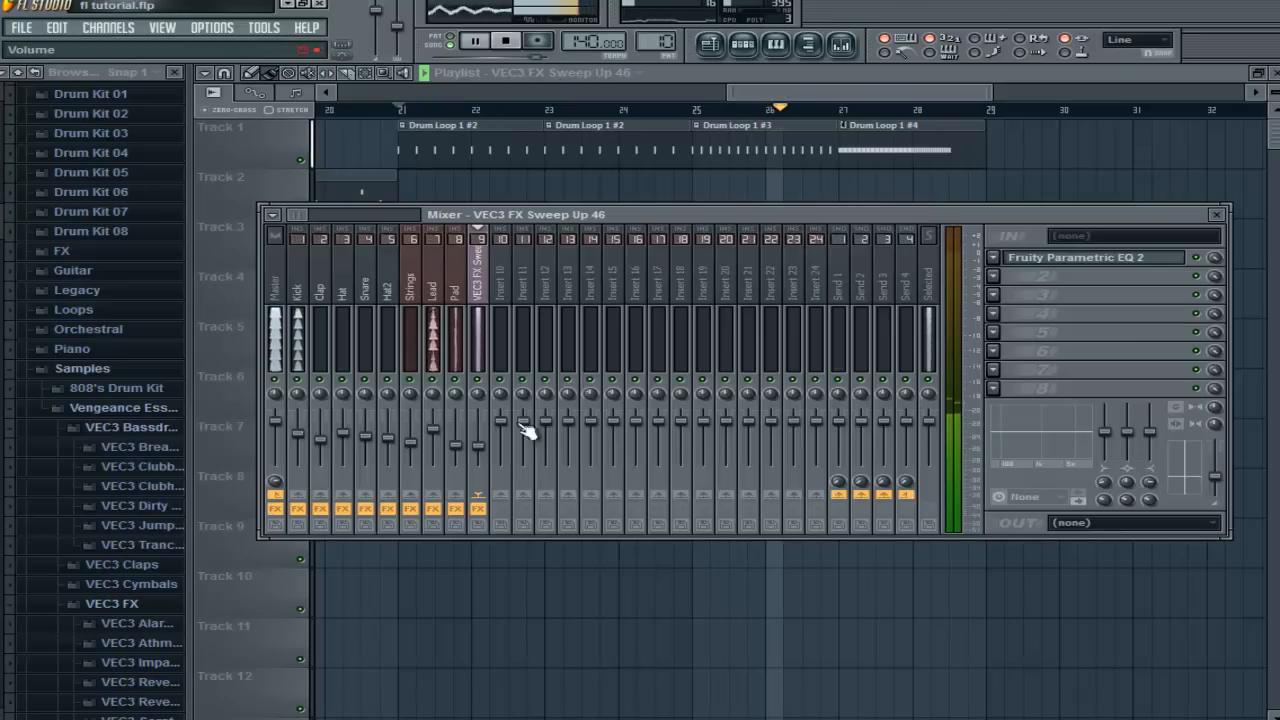
Fine-tune the VEC3 FX Sweep Up 46 mixer track's volume fader during the build-up, then stop playback and close the mixer.
left_click_drag(480, 447, 480, 446)
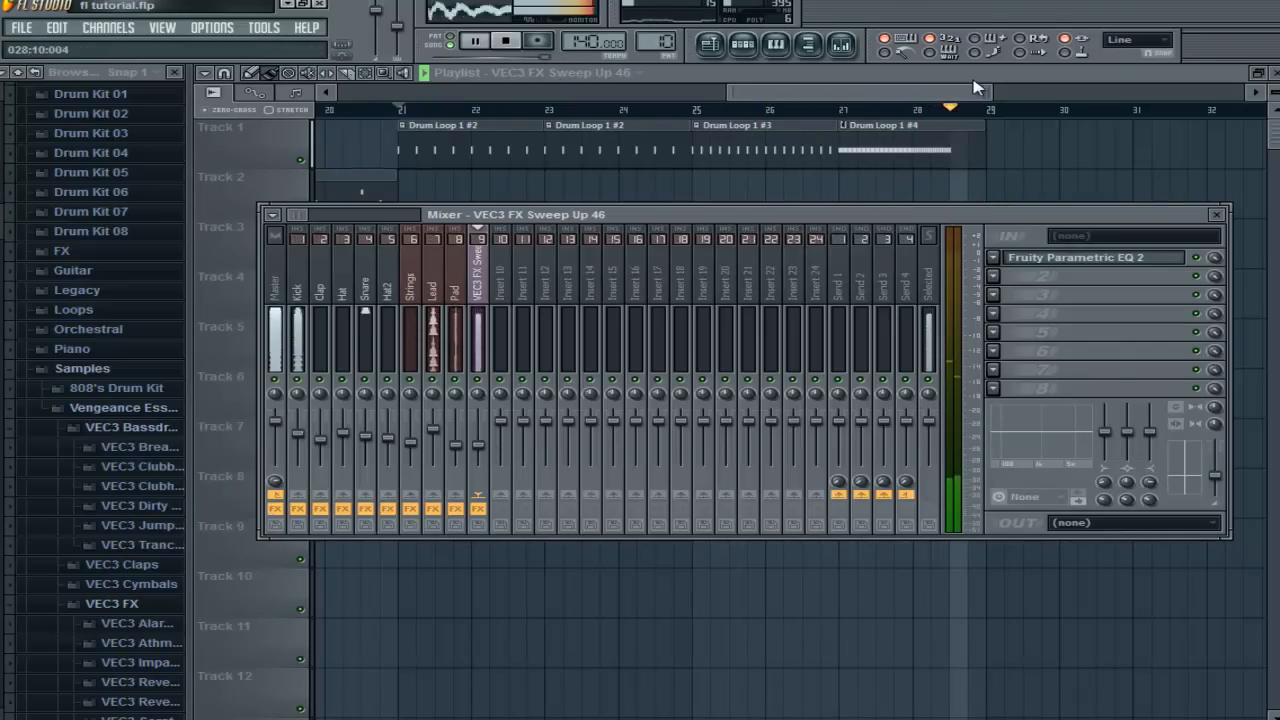
key("space")
key("F9")
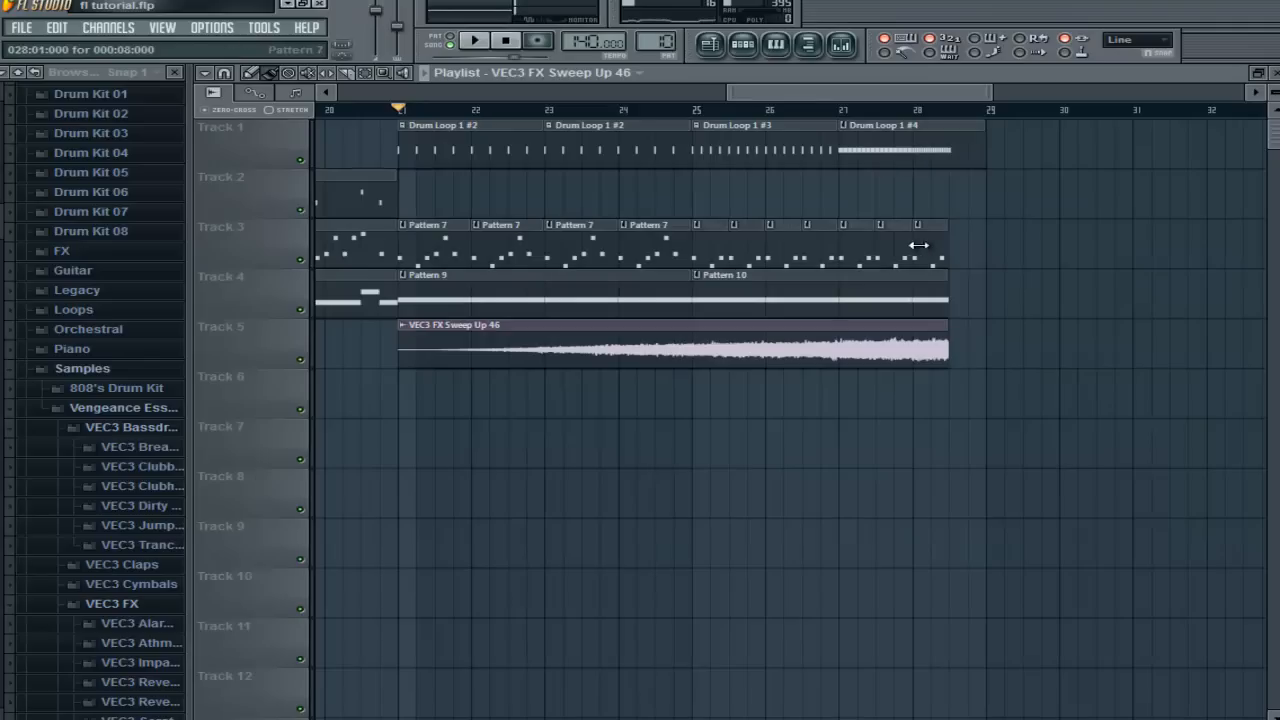
Shorten the three Pattern 7 clips from bar 27 on Track 3 to a quarter bar each, copy them into the gaps and play the build-up.
left_click_drag(965, 222, 849, 268)
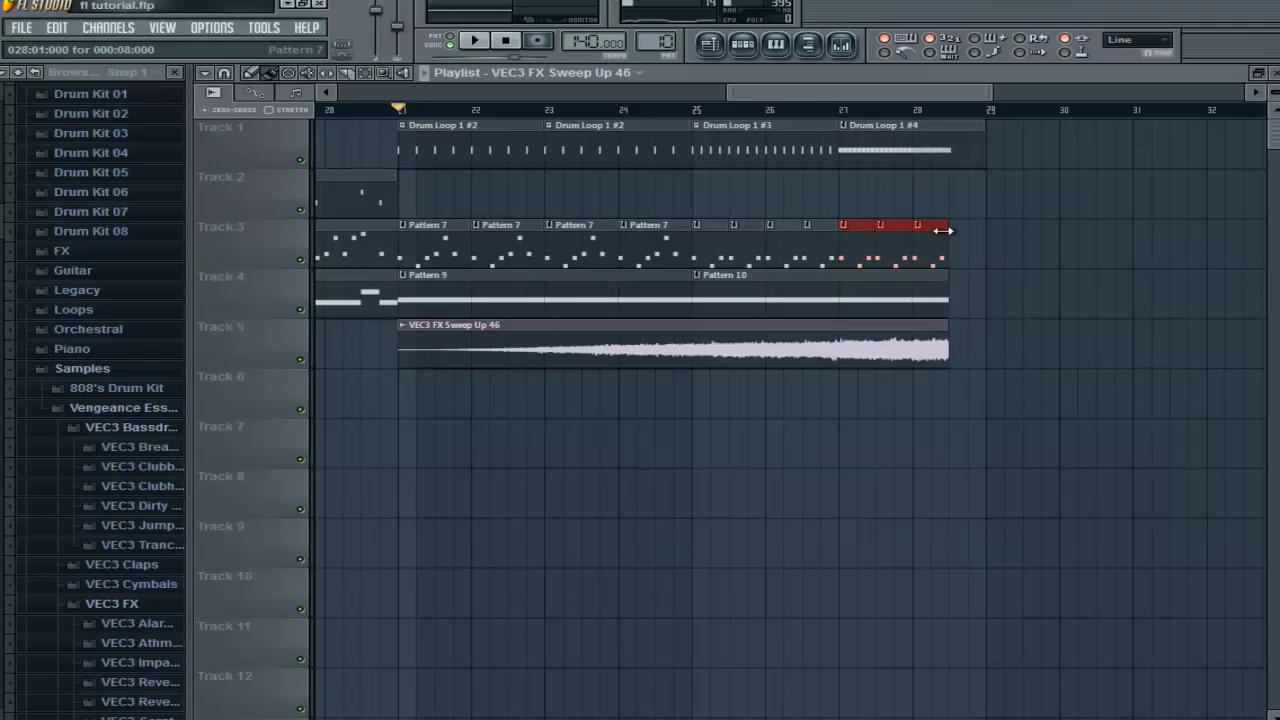
left_click_drag(921, 242, 937, 243)
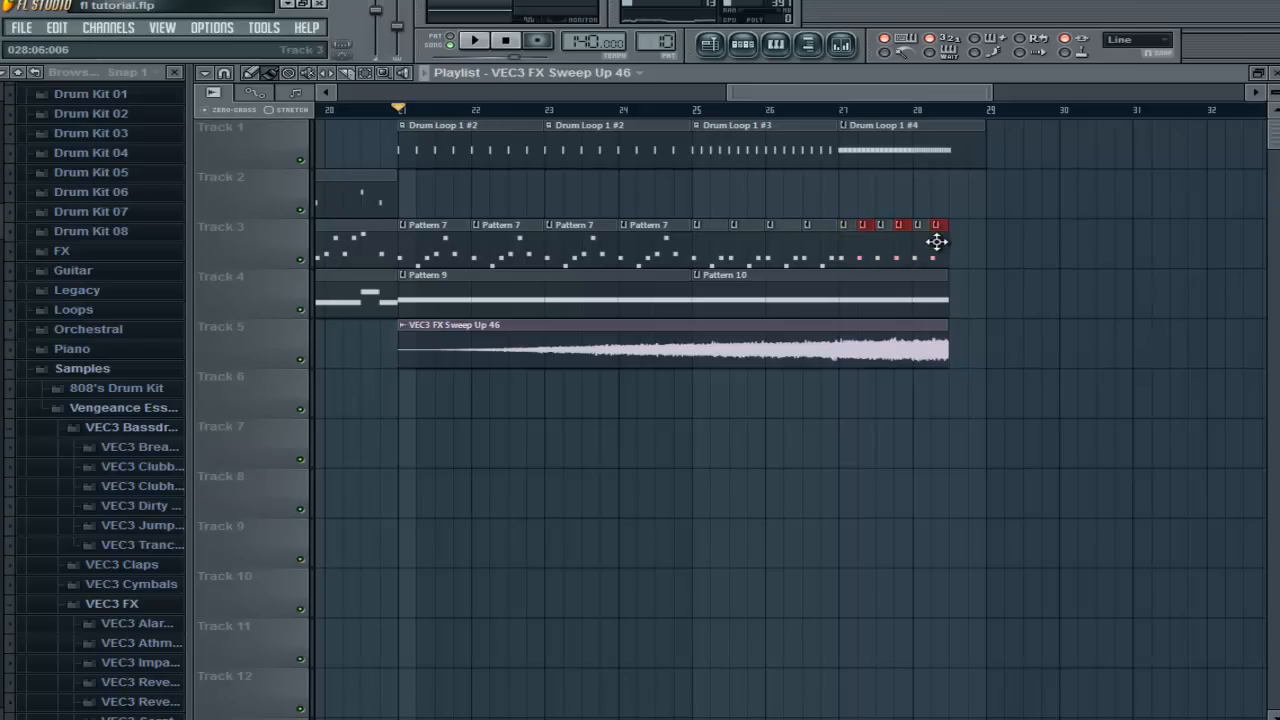
key("space")
left_click(954, 222, "ctrl")
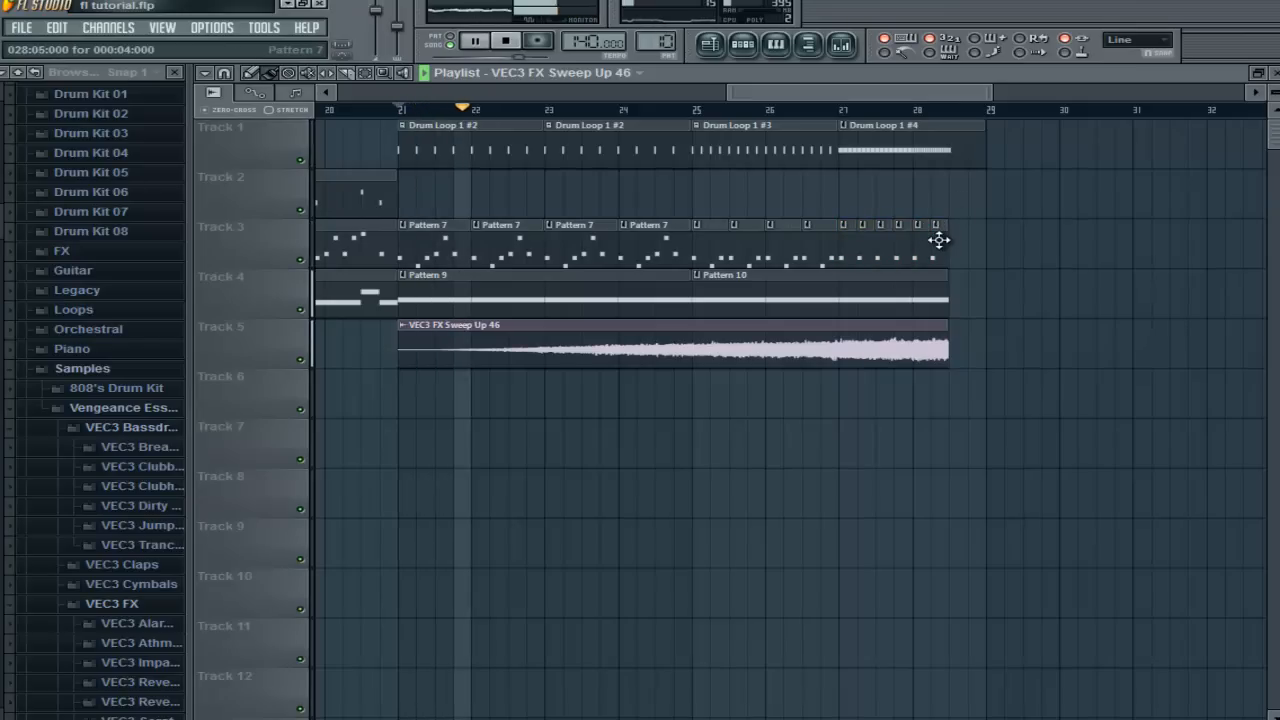
Delete the two Pattern 7 clips after the start of bar 28 on Track 3 and stop playback.
right_click(934, 240)
right_click(920, 242)
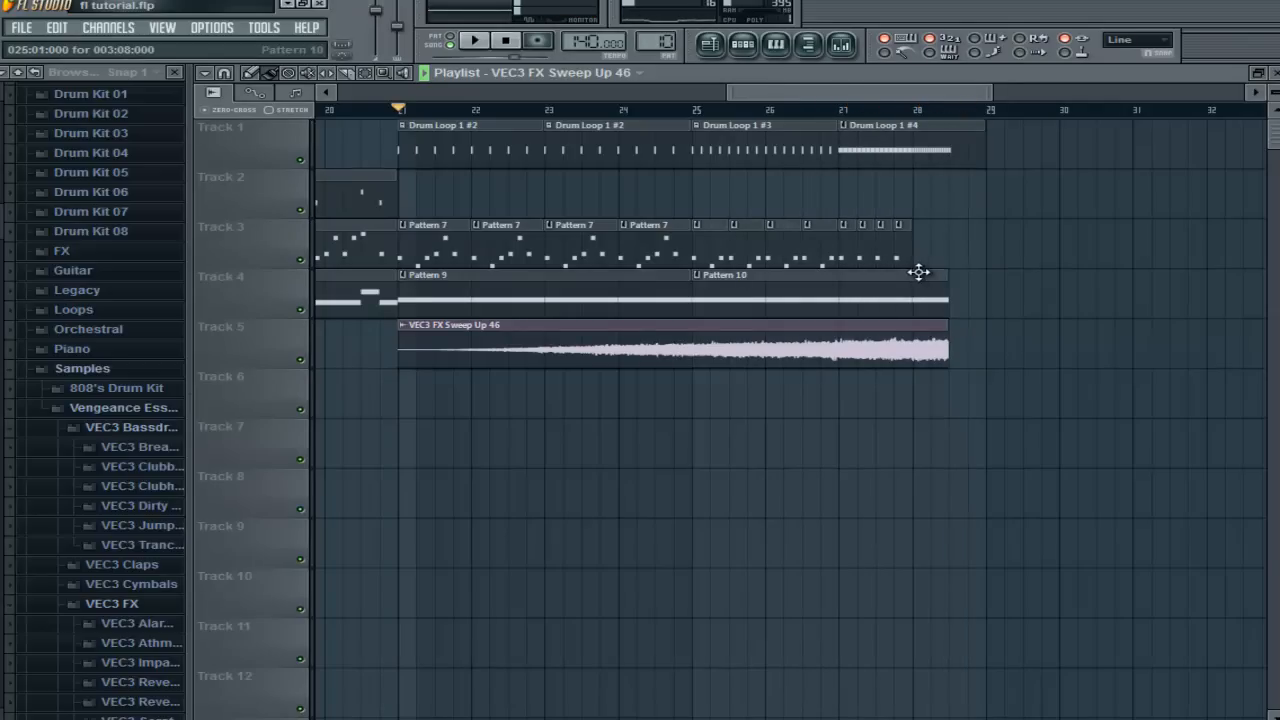
left_click(508, 41)
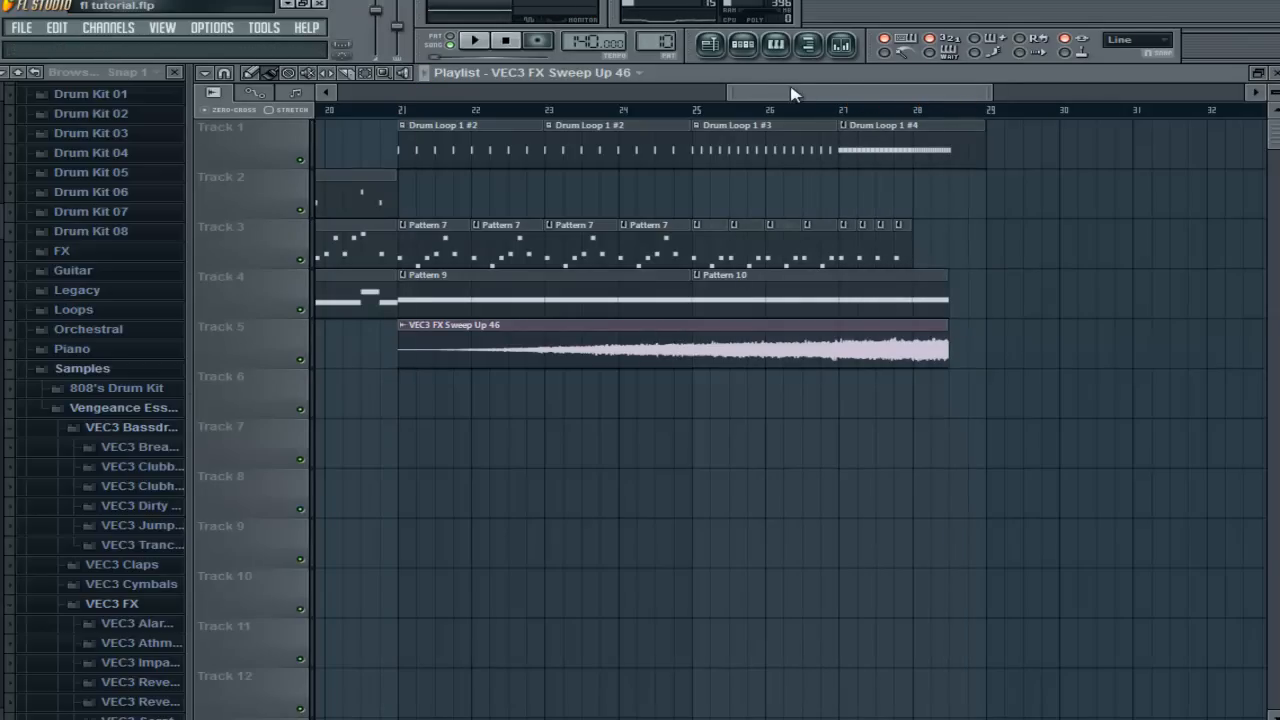
Remove Maximus from effect slot 8 of the Master mixer track.
left_click_drag(790, 94, 410, 96)
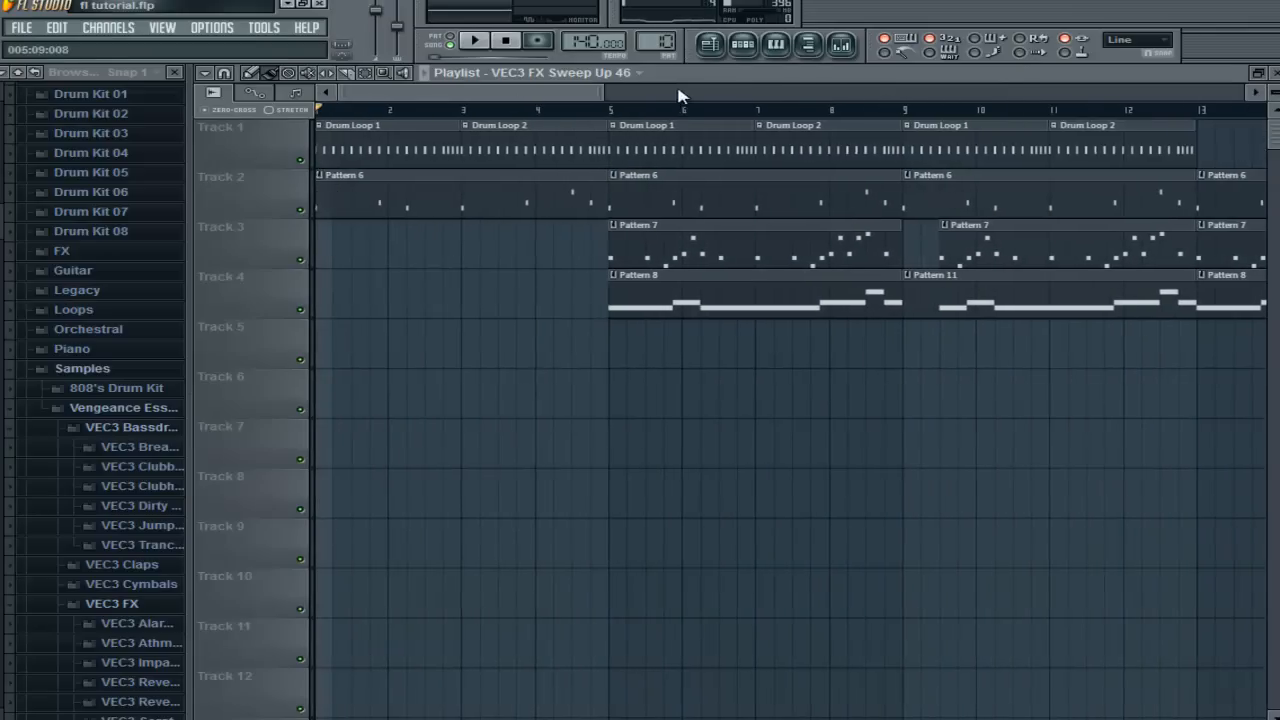
left_click_drag(604, 94, 733, 165)
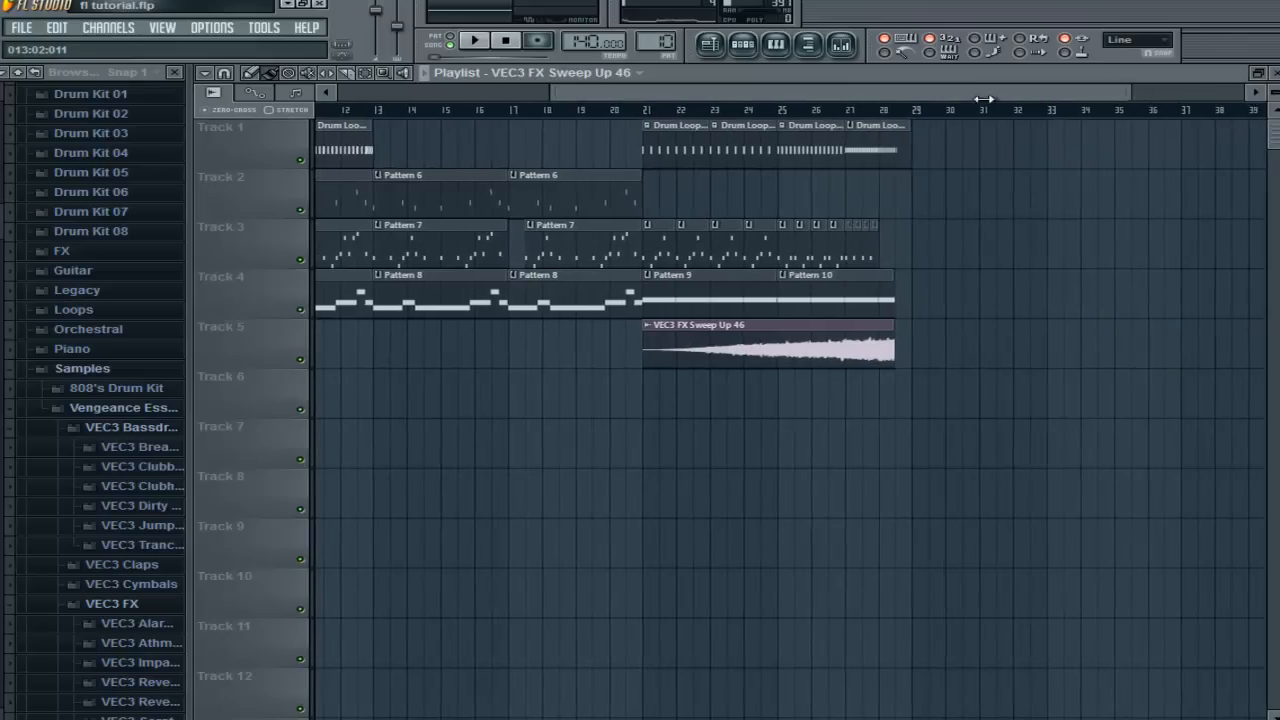
left_click_drag(983, 96, 565, 65)
left_click(843, 45)
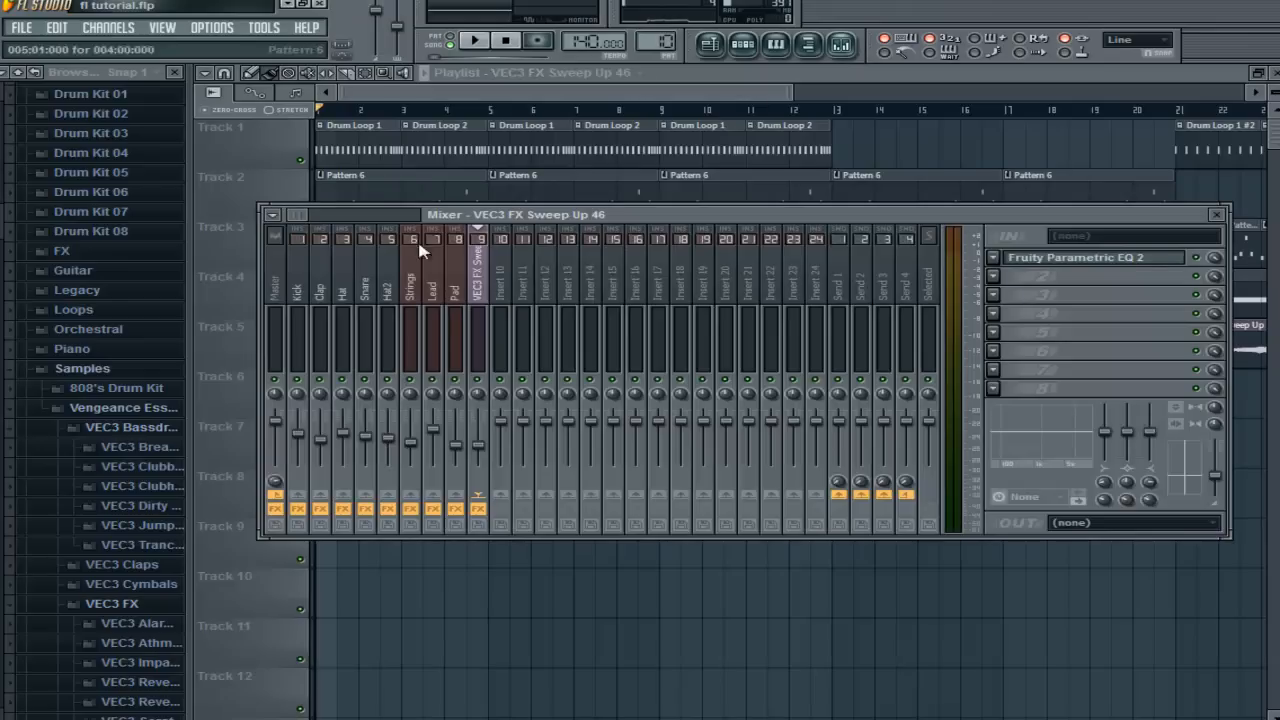
left_click(283, 277)
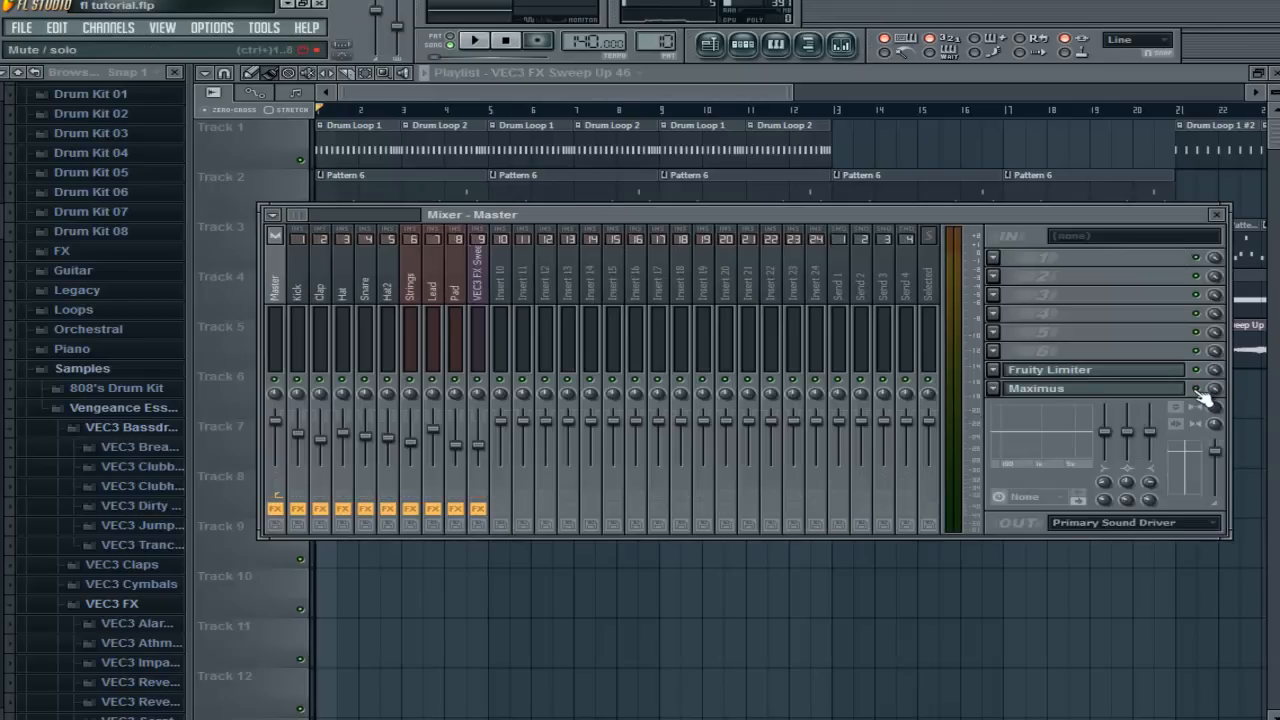
left_click(993, 388)
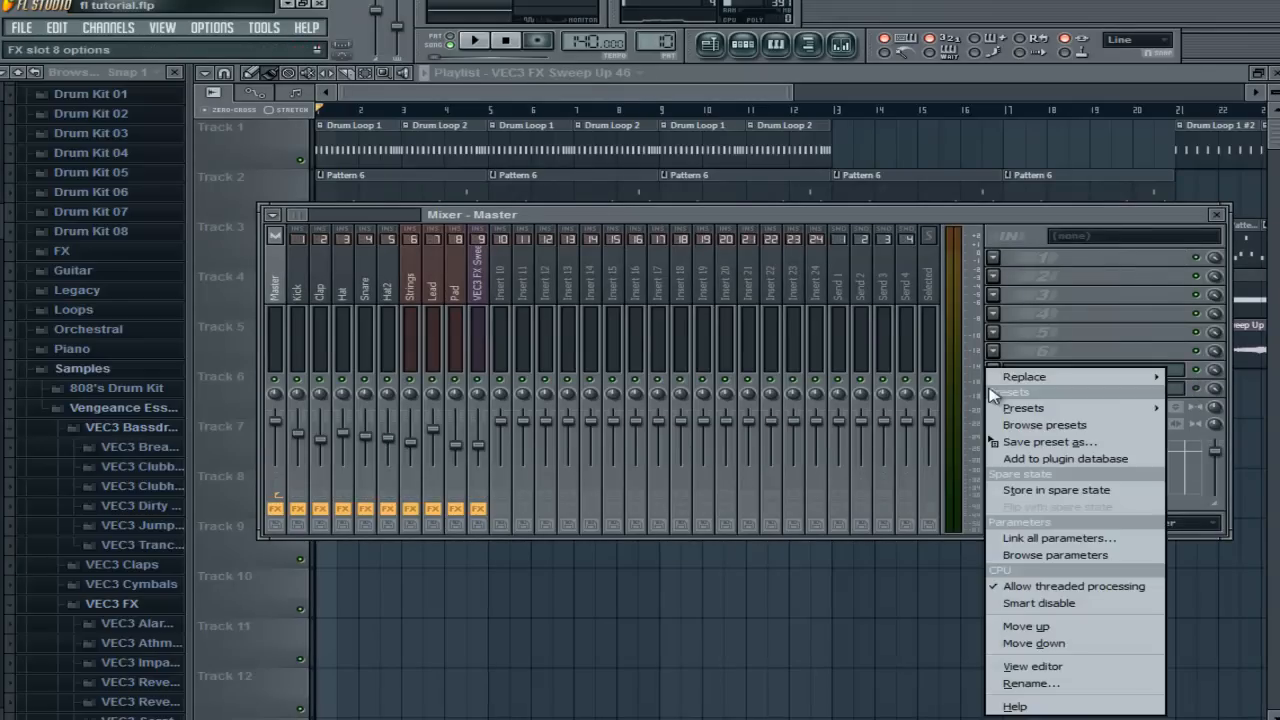
mouse_move(1000, 372)
left_click(966, 97)
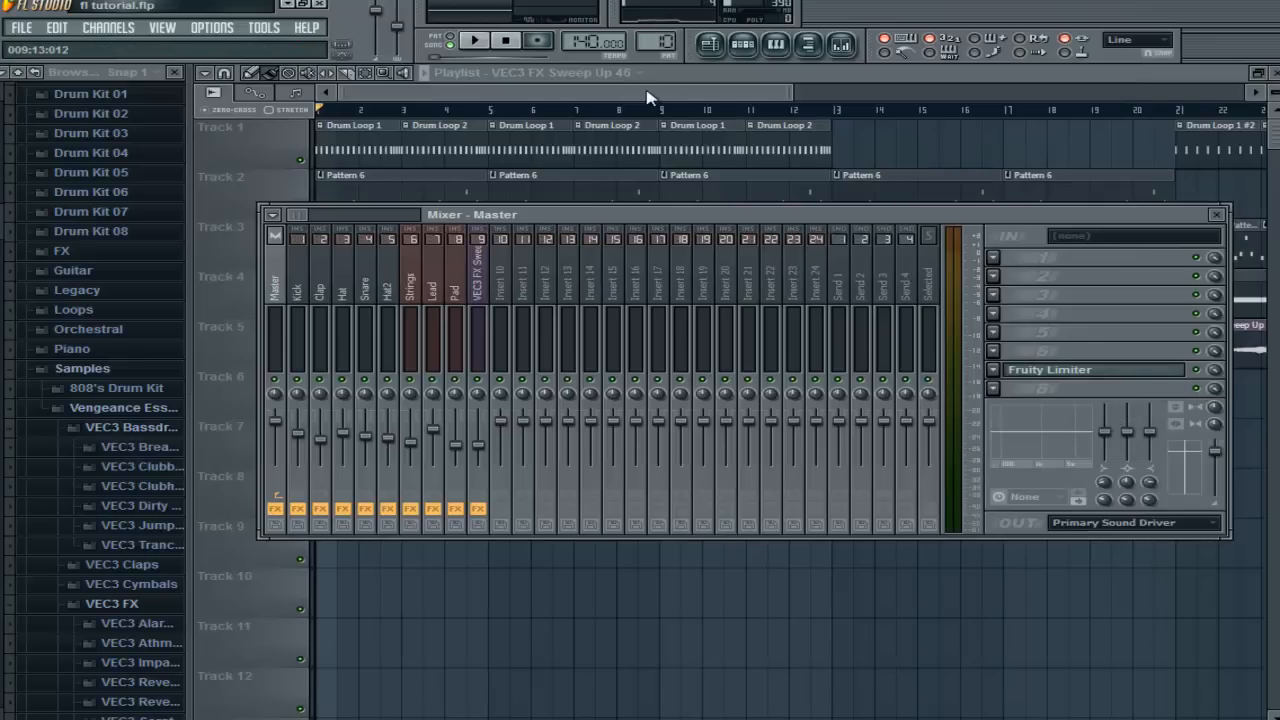
Play the arrangement from the start, check the Master level in Fruity Limiter, then stop and return to the playlist.
key("space")
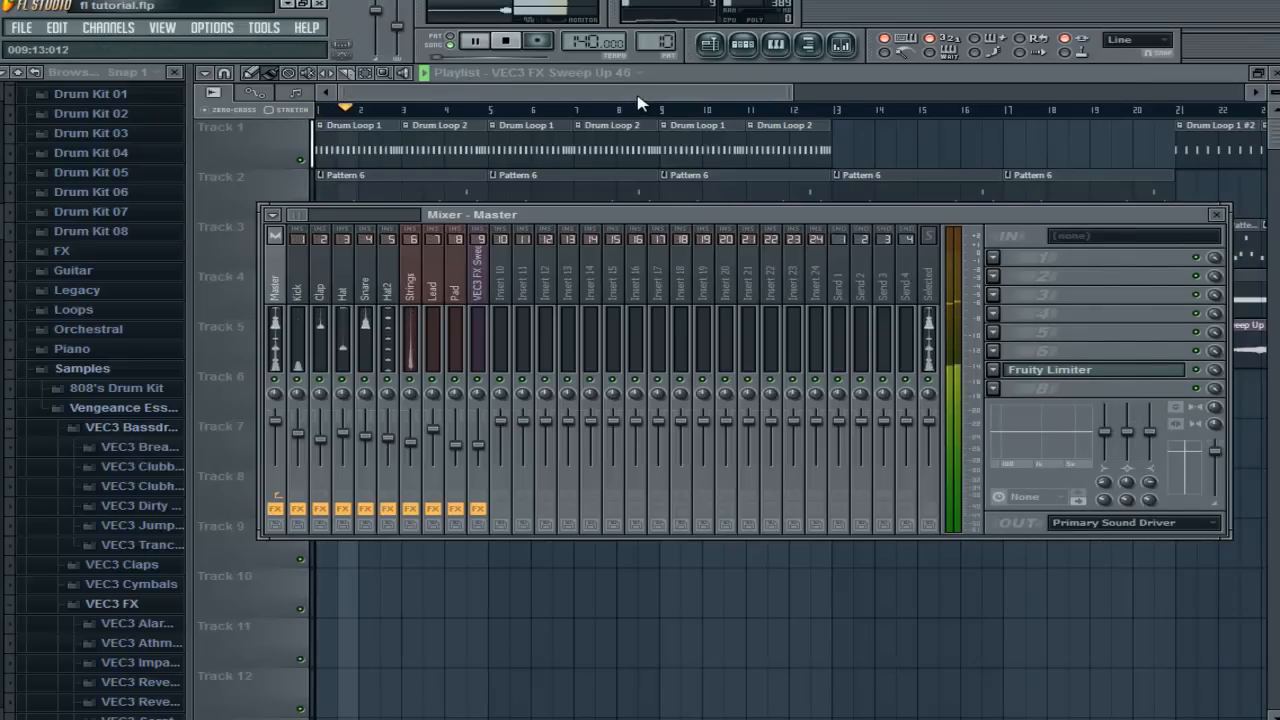
left_click(1041, 372)
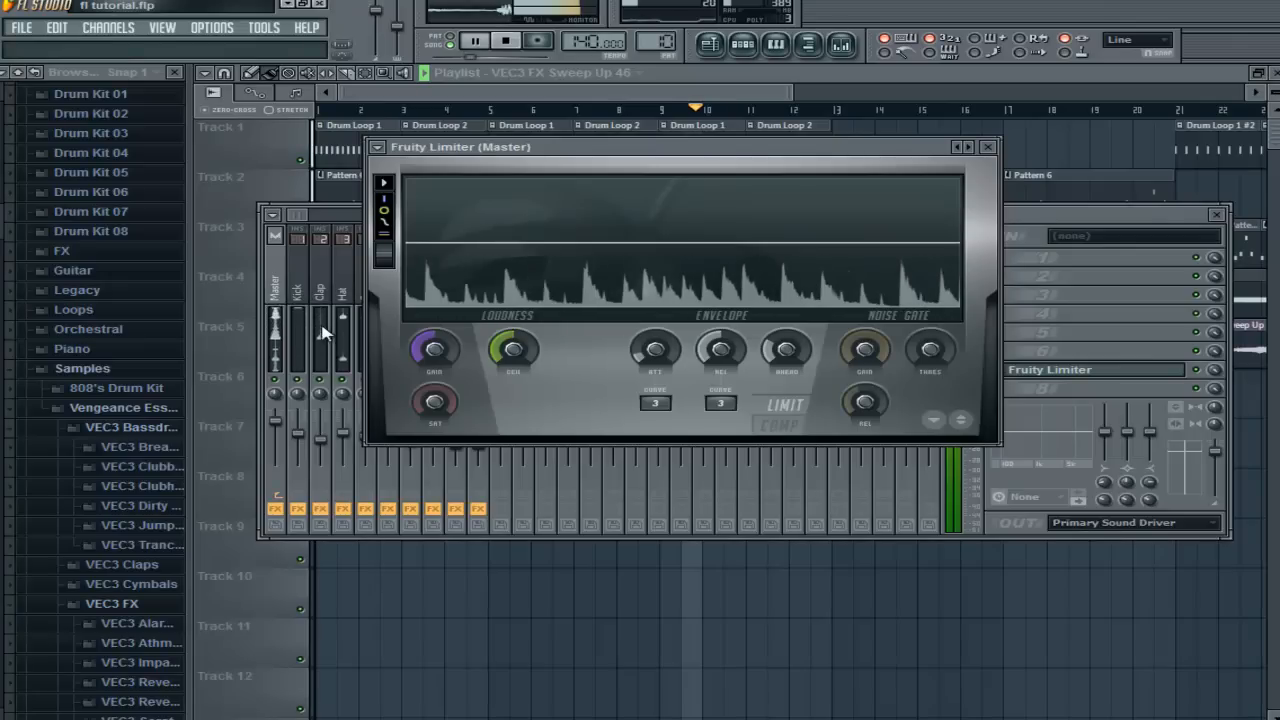
key("space")
left_click(621, 131)
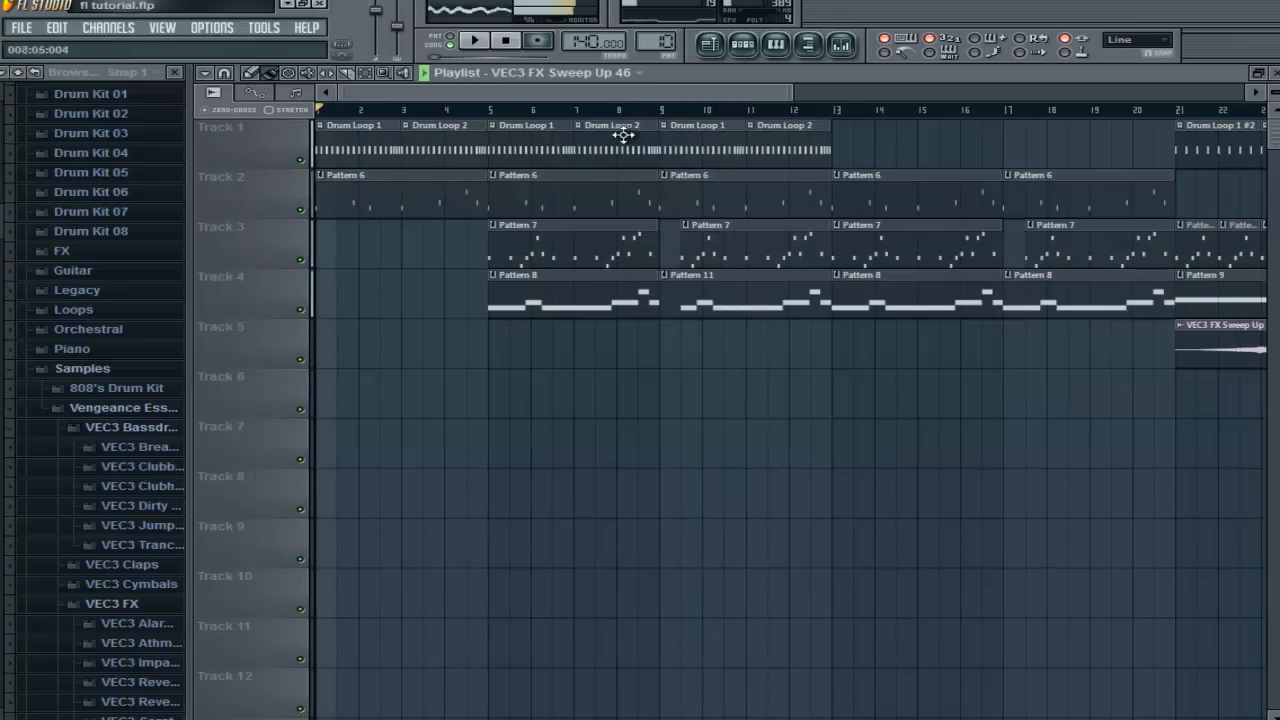
Make the Drum Loop 1 clip at bar 9 unique and clear drum hits from its first half bar.
left_click(663, 126)
left_click(693, 224)
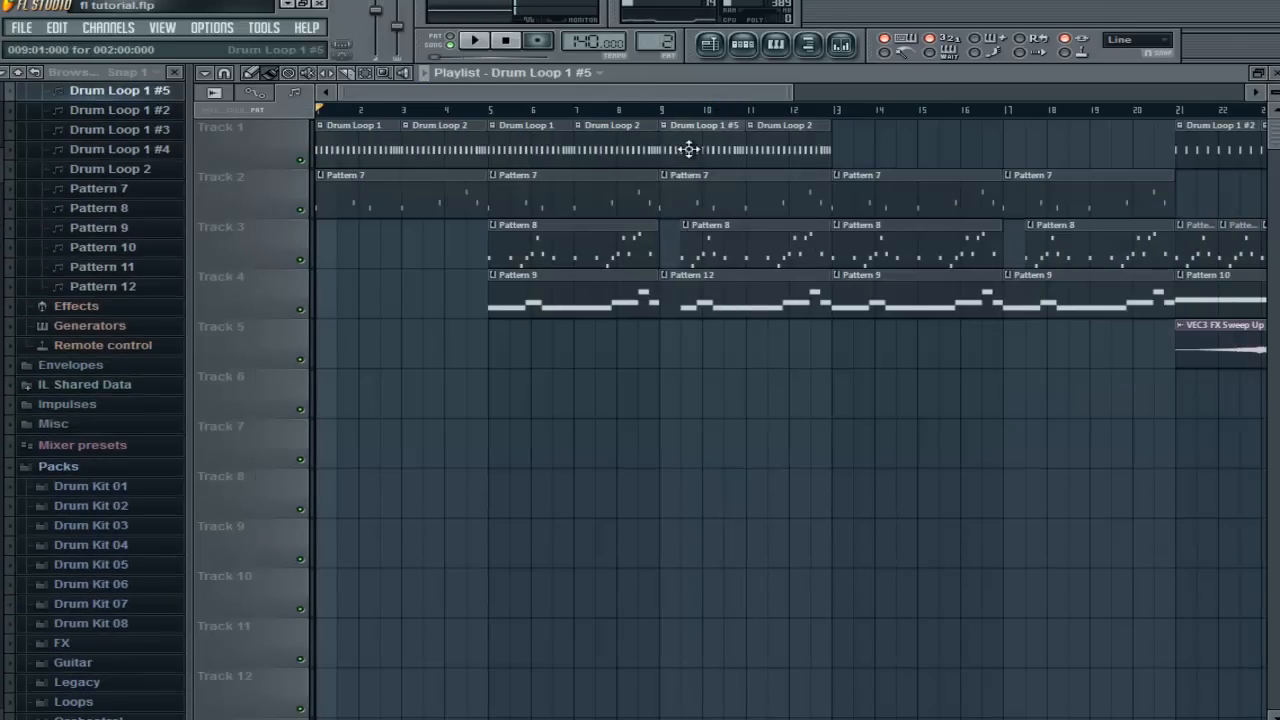
double_click(688, 151)
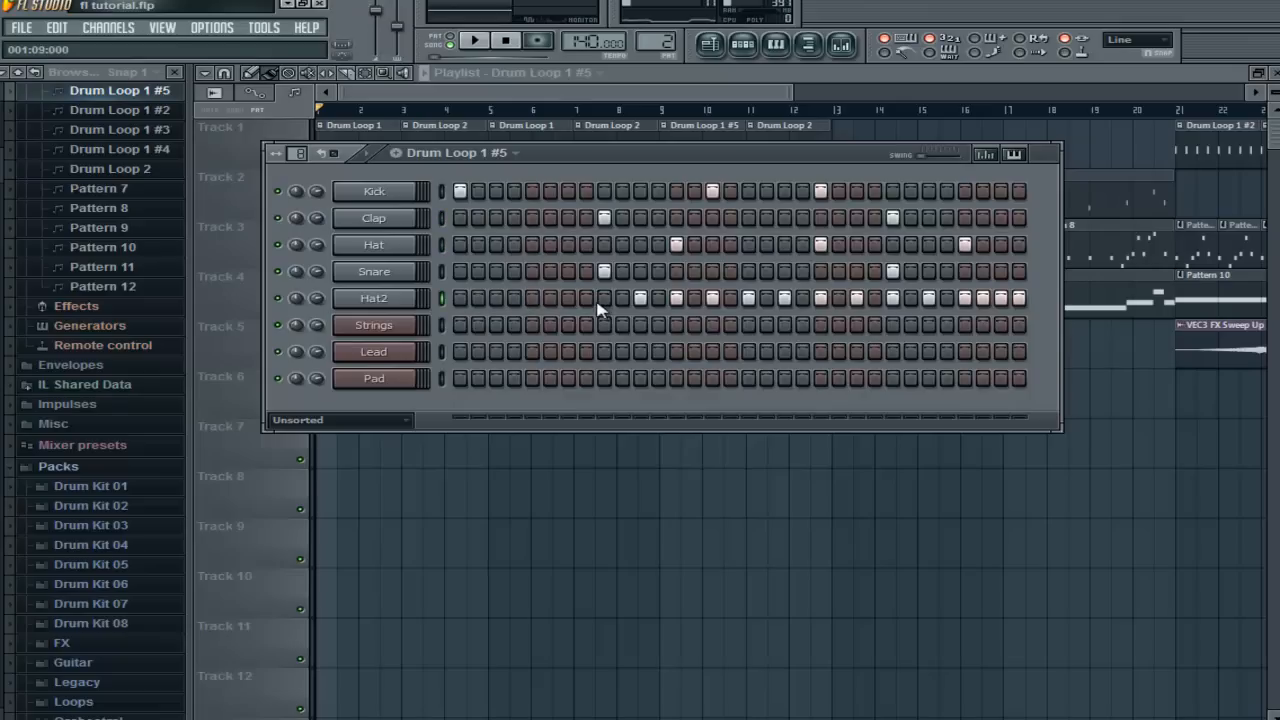
left_click(743, 96)
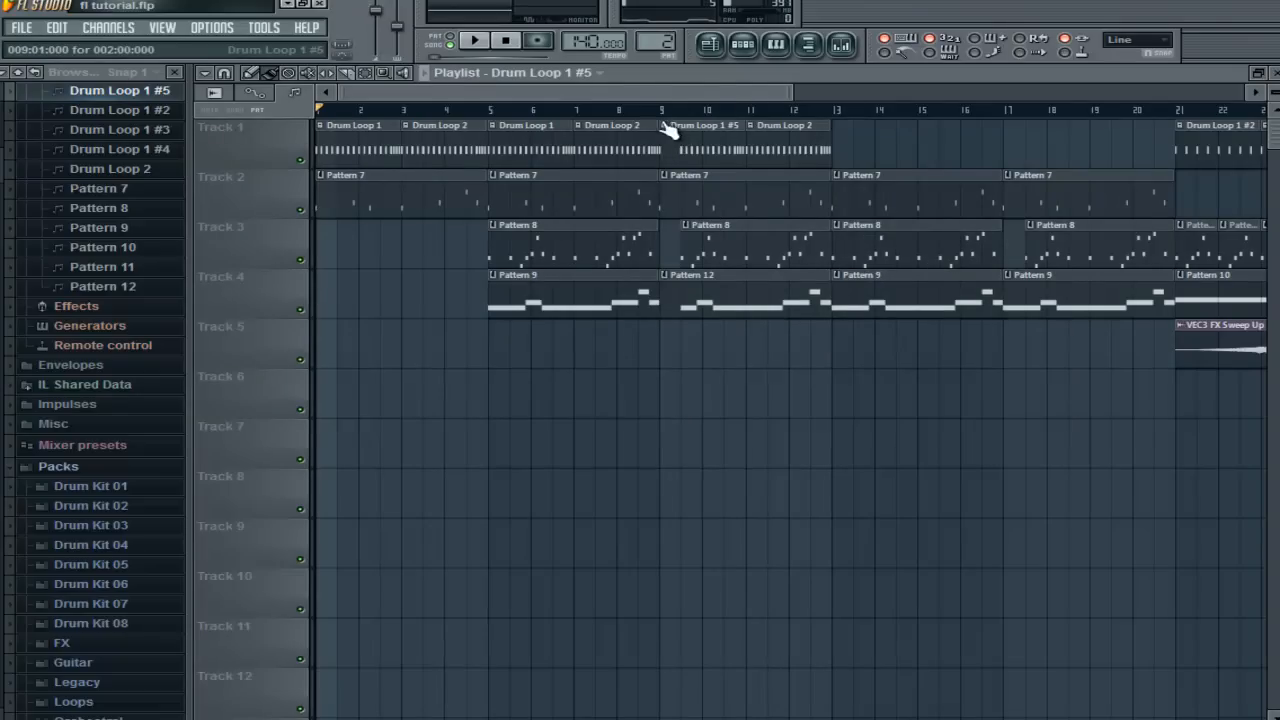
Play the arrangement and replace the Pattern 9 clip at bar 17 on Track 4 with a Pattern 12 clip.
key("space")
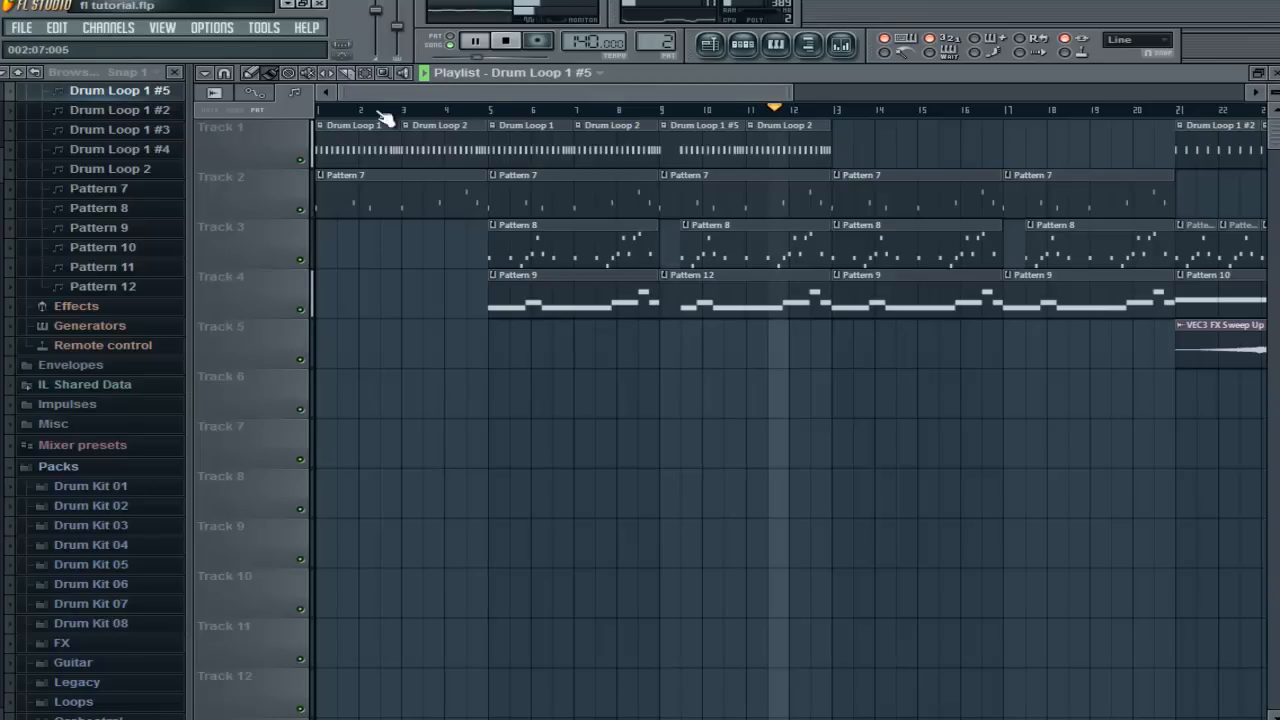
left_click_drag(403, 95, 623, 87)
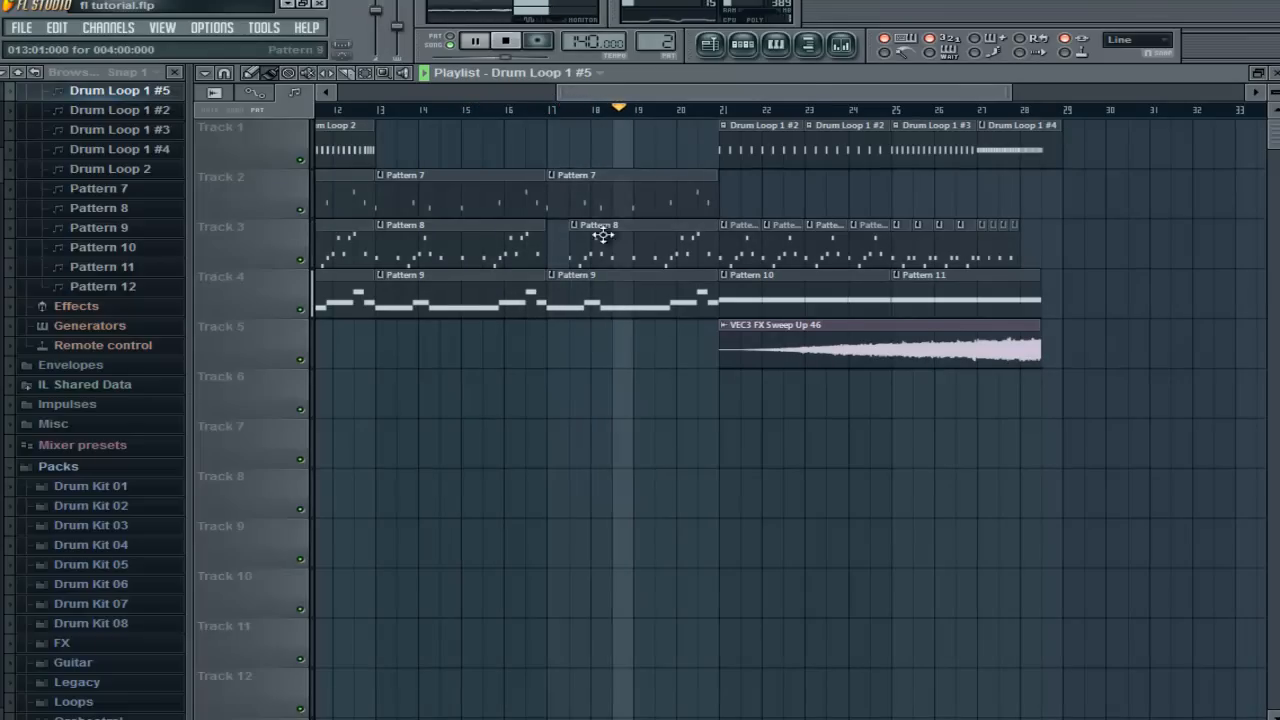
left_click_drag(810, 92, 595, 92)
left_click(695, 305)
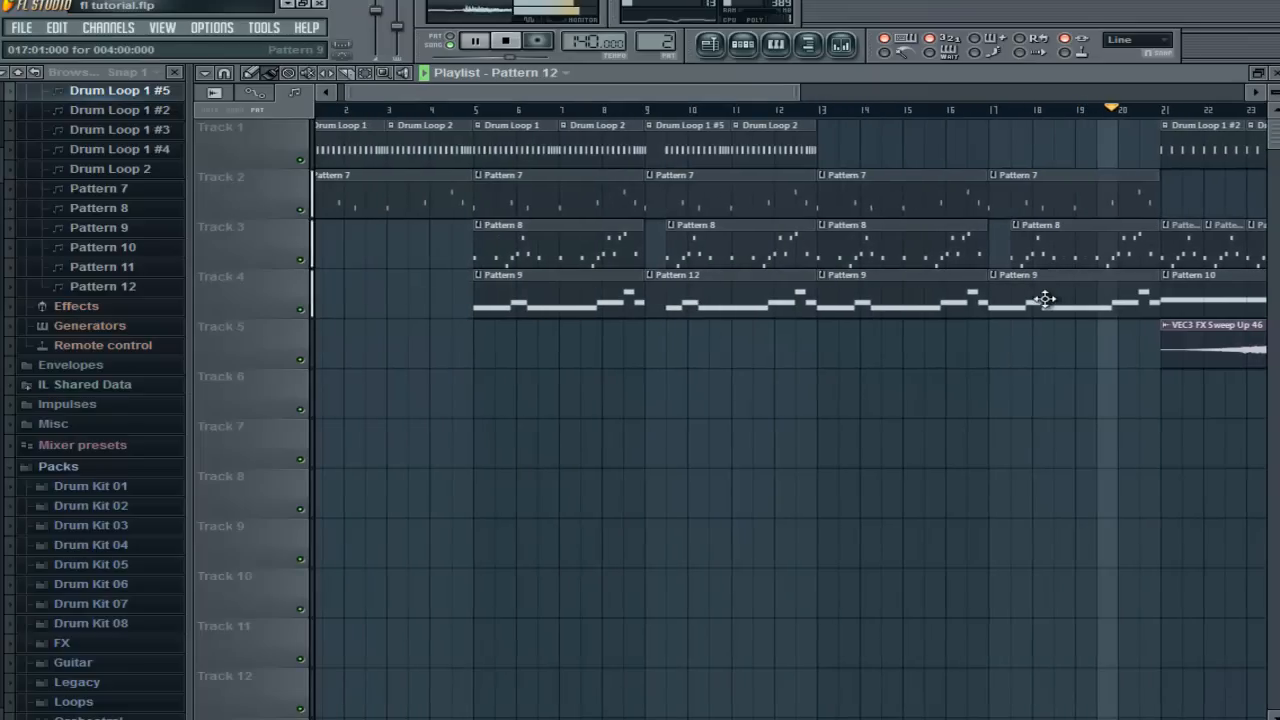
right_click(1007, 298)
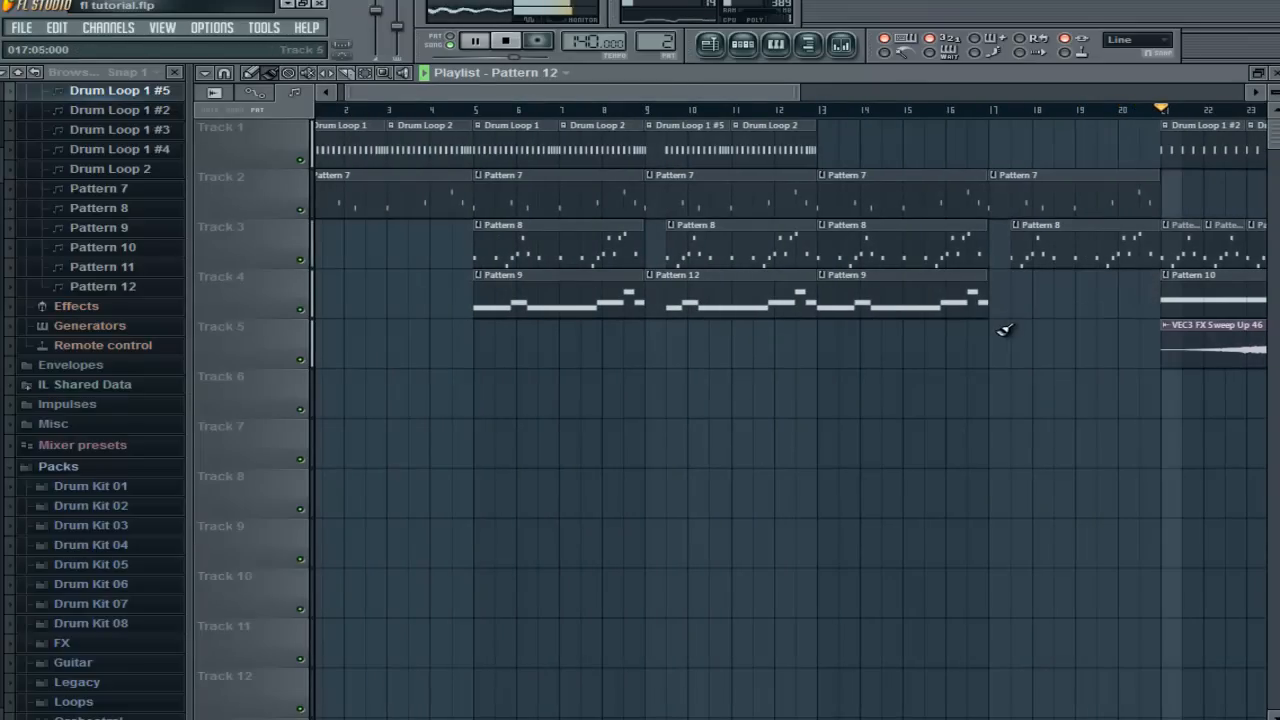
left_click(1003, 333)
left_click_drag(1024, 305, 1026, 298)
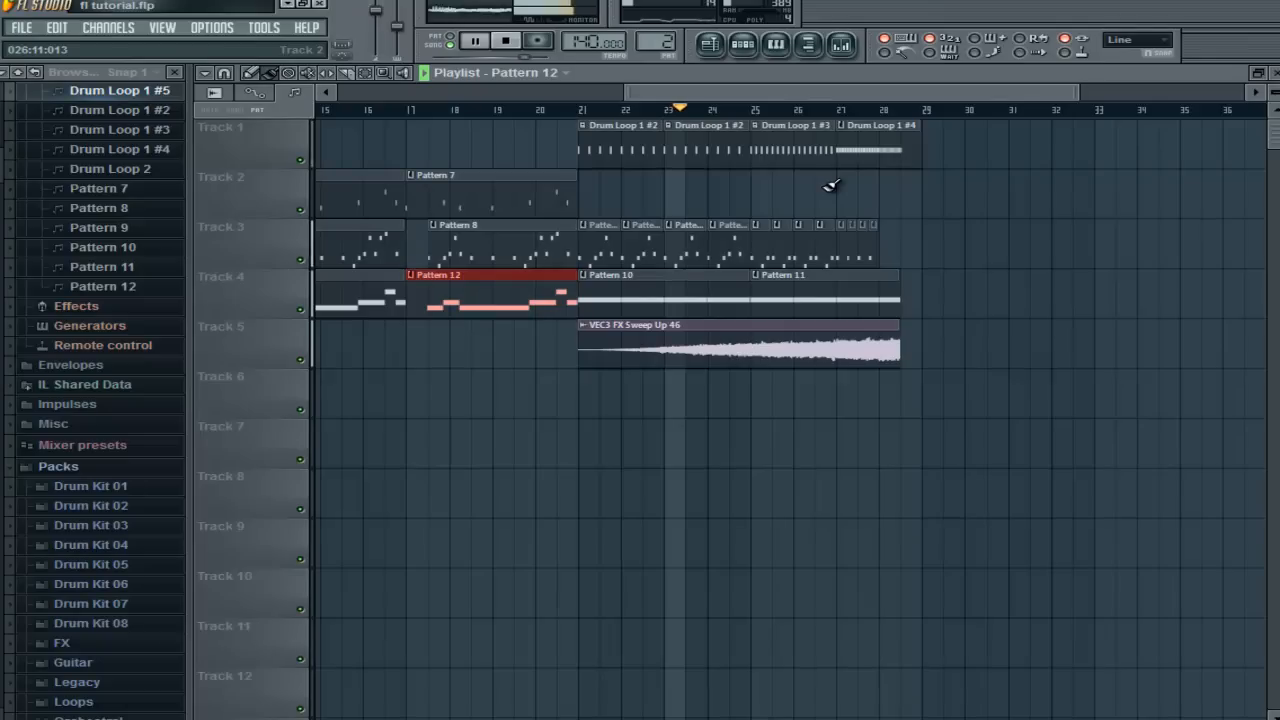
Set the mixer volume of the Kick track to about -5.6 dB and of the Snare track to about -6.9 dB.
left_click(841, 44)
left_click(308, 432)
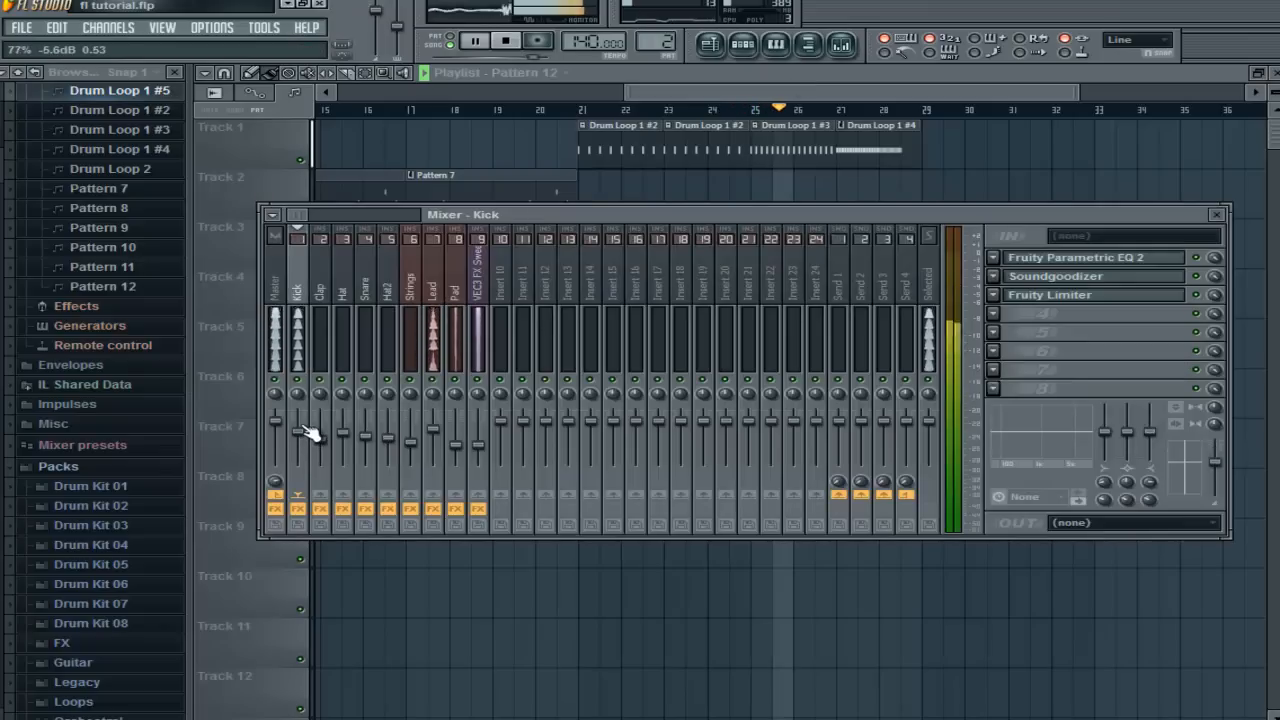
left_click(367, 437)
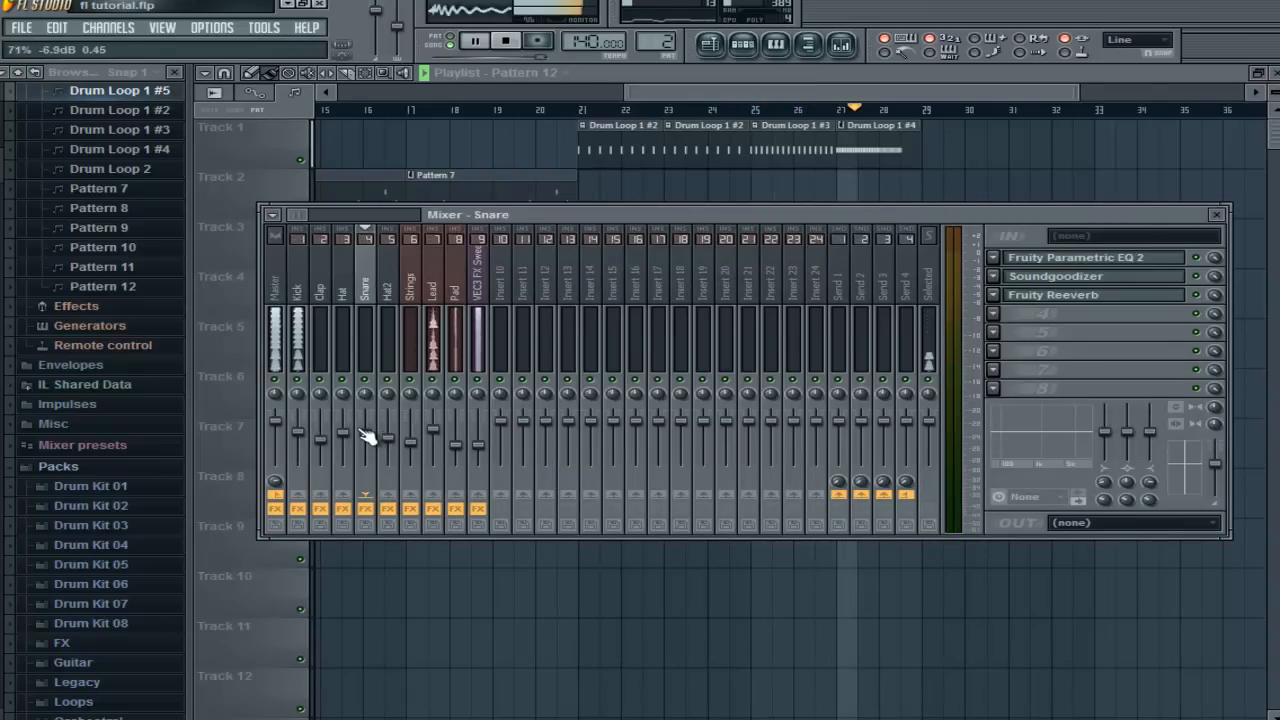
Stop playback, return the playlist view to the start, and insert Maximus in the Master track's slot below Fruity Limiter.
left_click(670, 100)
left_click(672, 110)
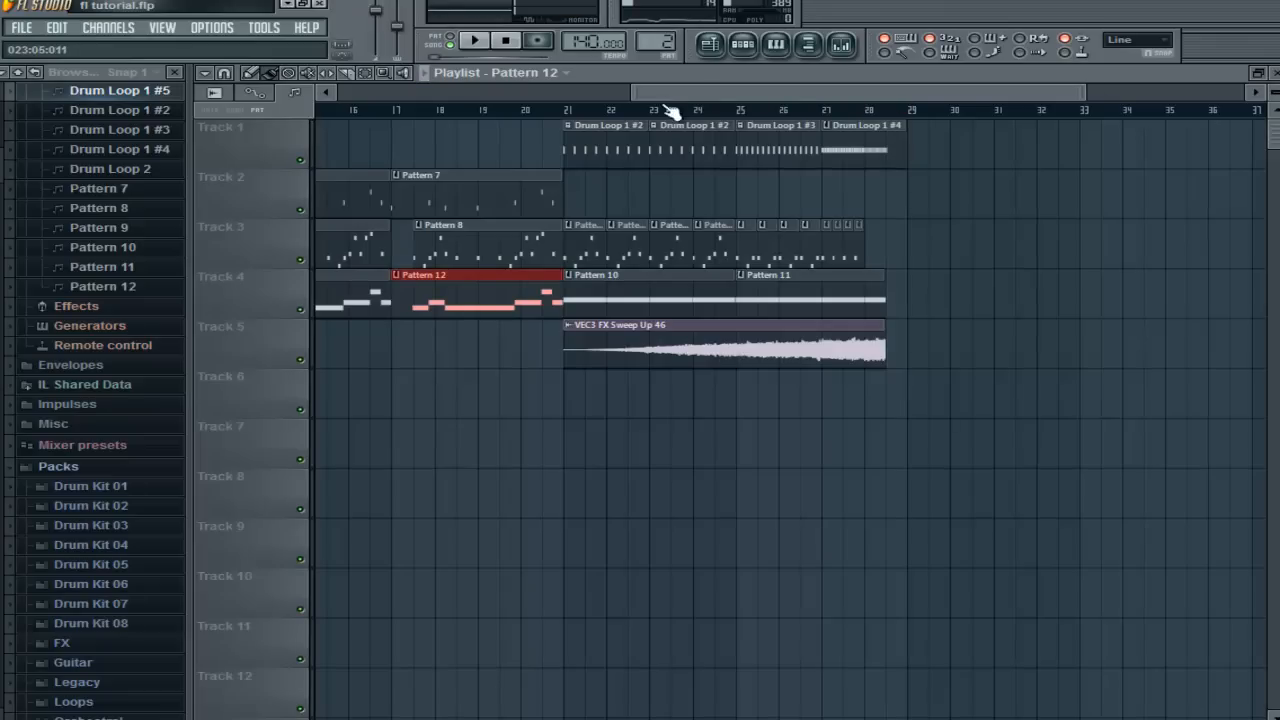
left_click_drag(825, 91, 480, 101)
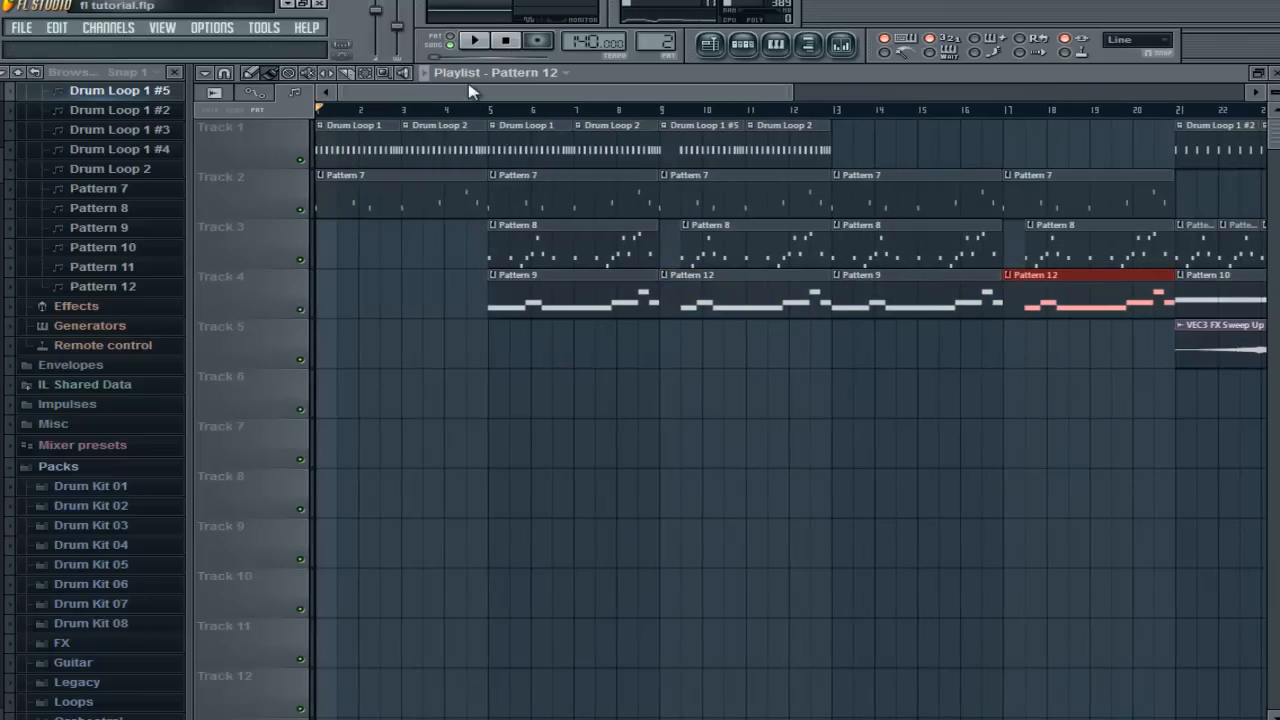
left_click(845, 50)
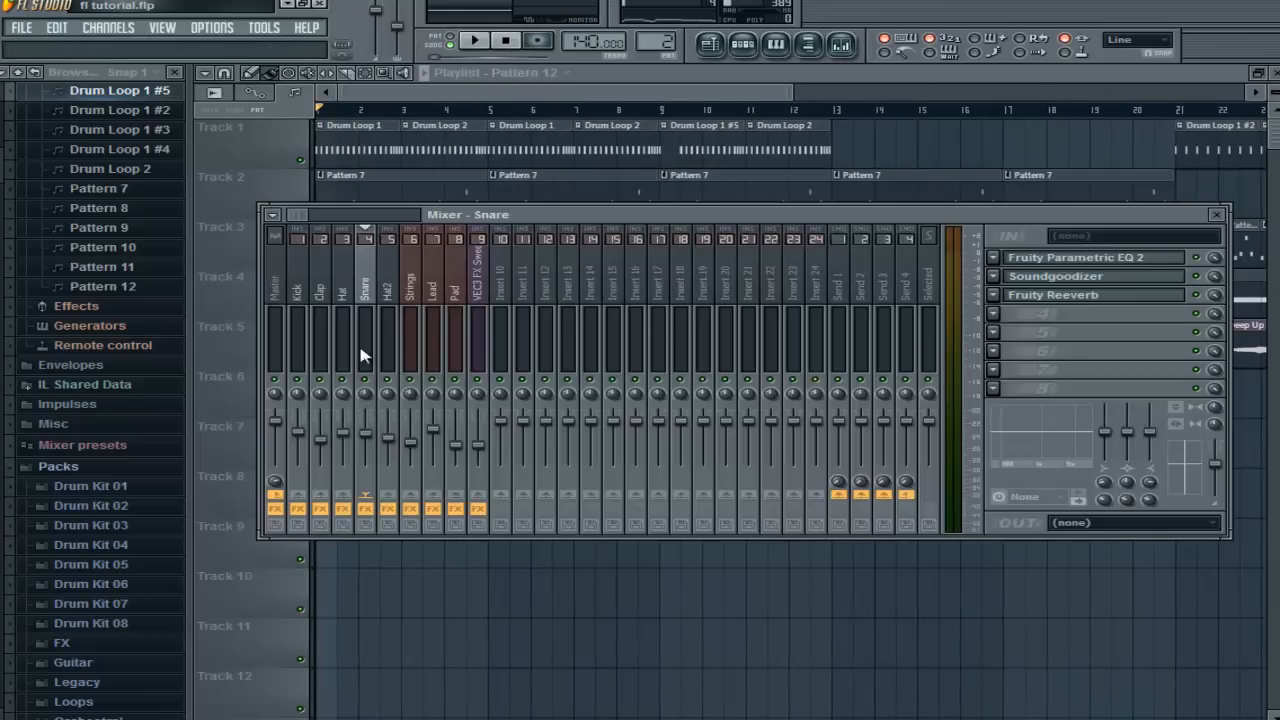
left_click(284, 296)
left_click(1006, 389)
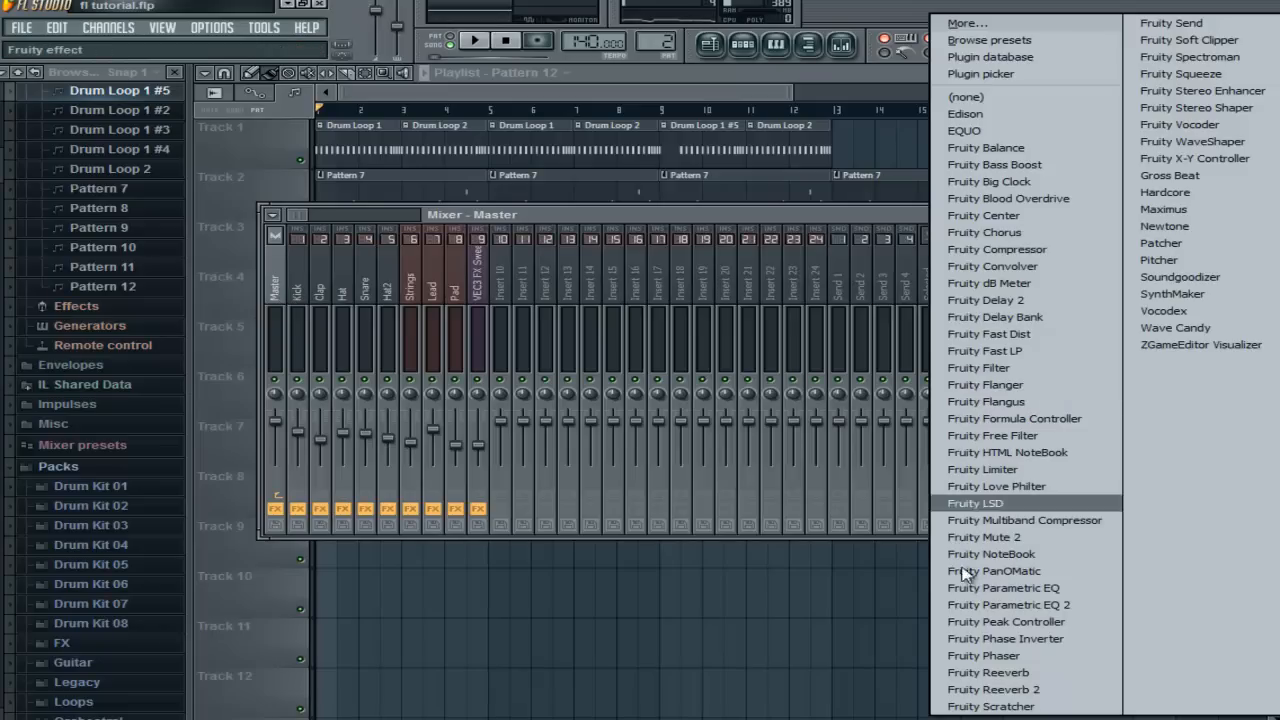
left_click(1163, 209)
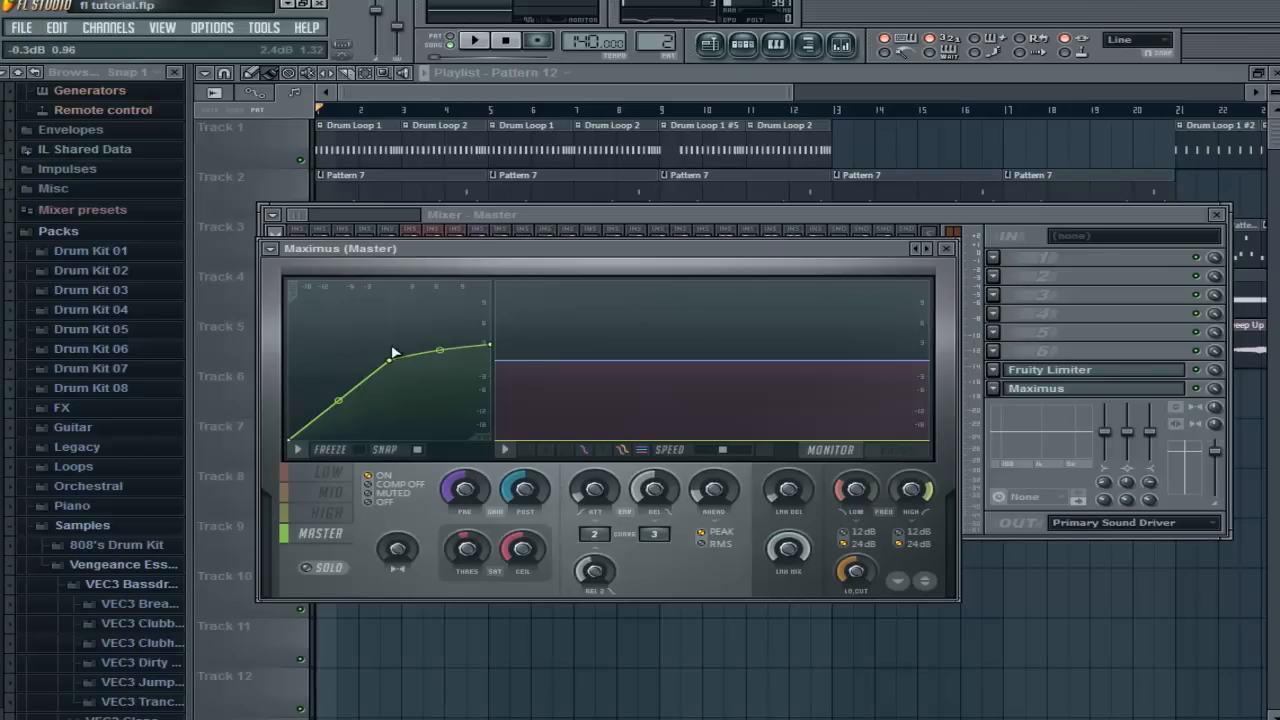
Solo the low band in Maximus during playback and straighten the first segment of its compression curve.
left_click_drag(537, 242, 545, 262)
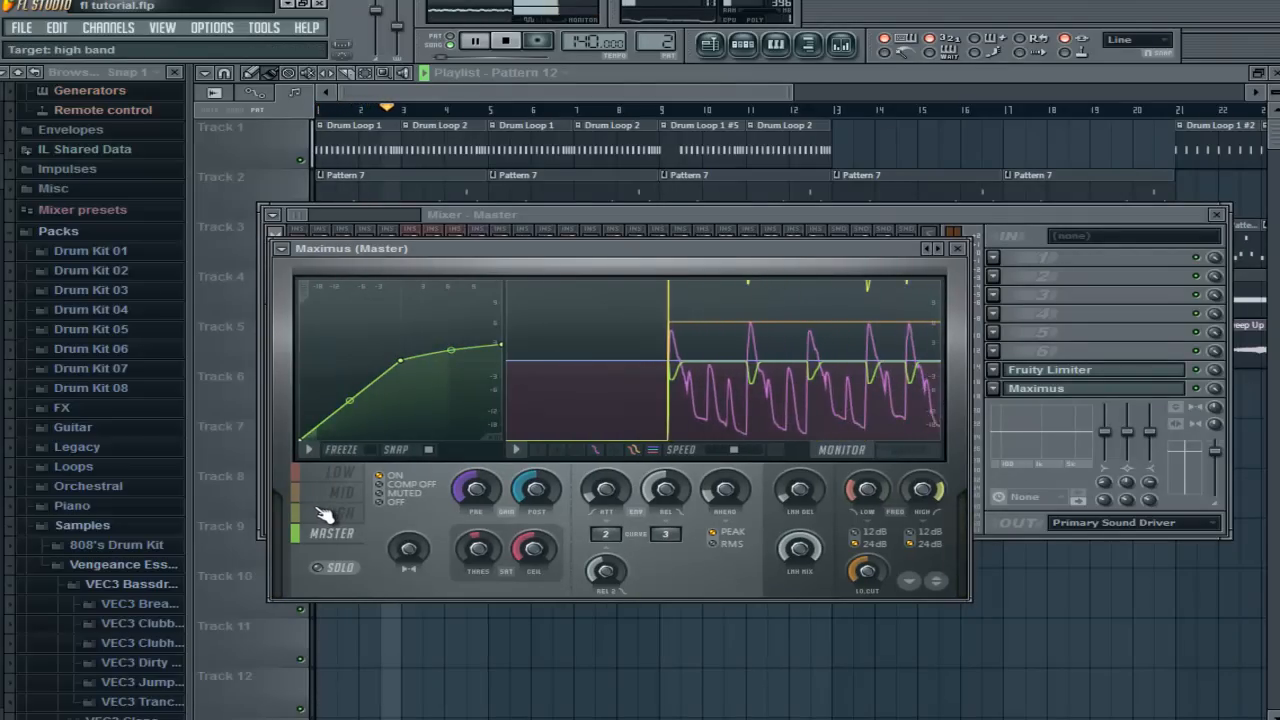
key("space")
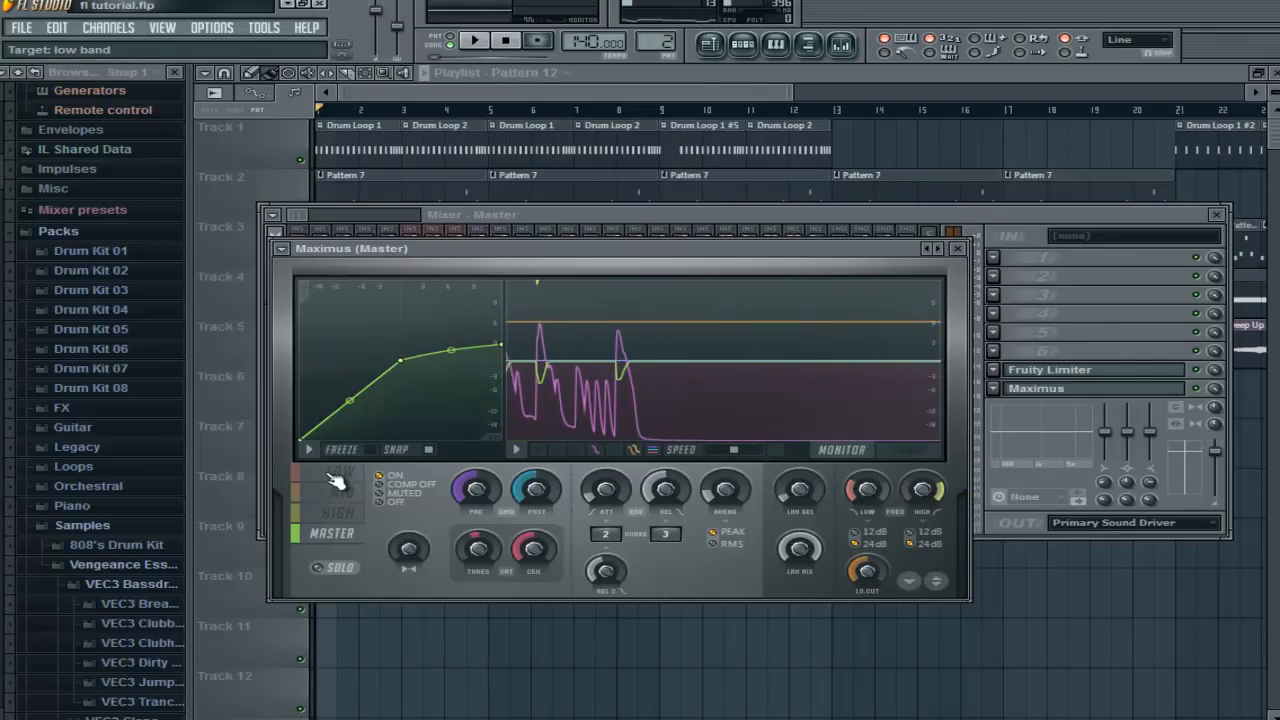
left_click(331, 476)
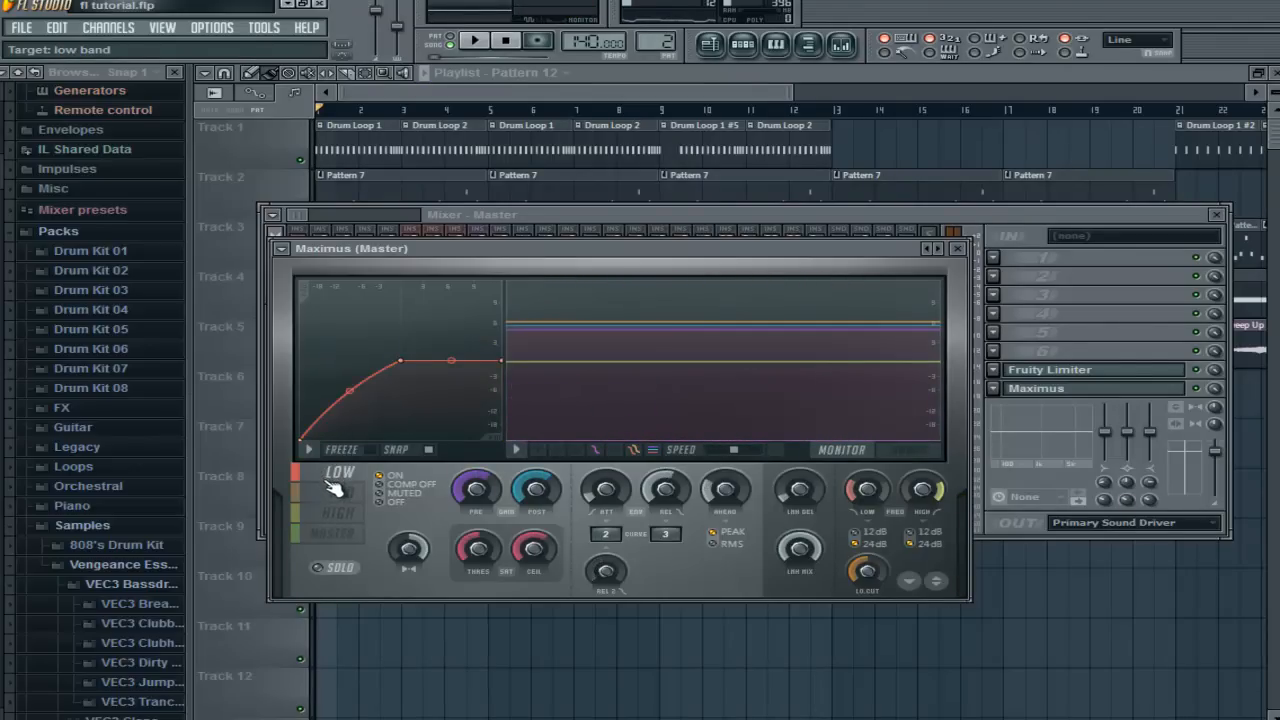
key("space")
left_click(325, 533)
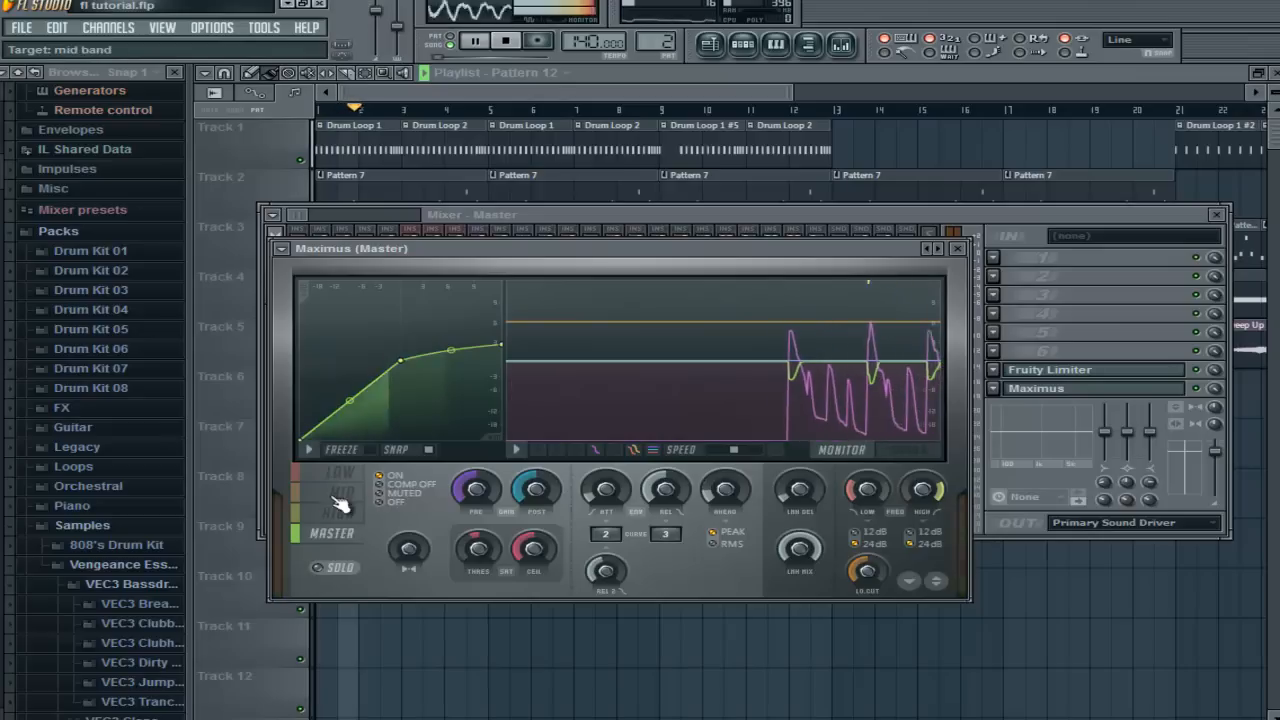
left_click(338, 472)
left_click(338, 568)
key("space")
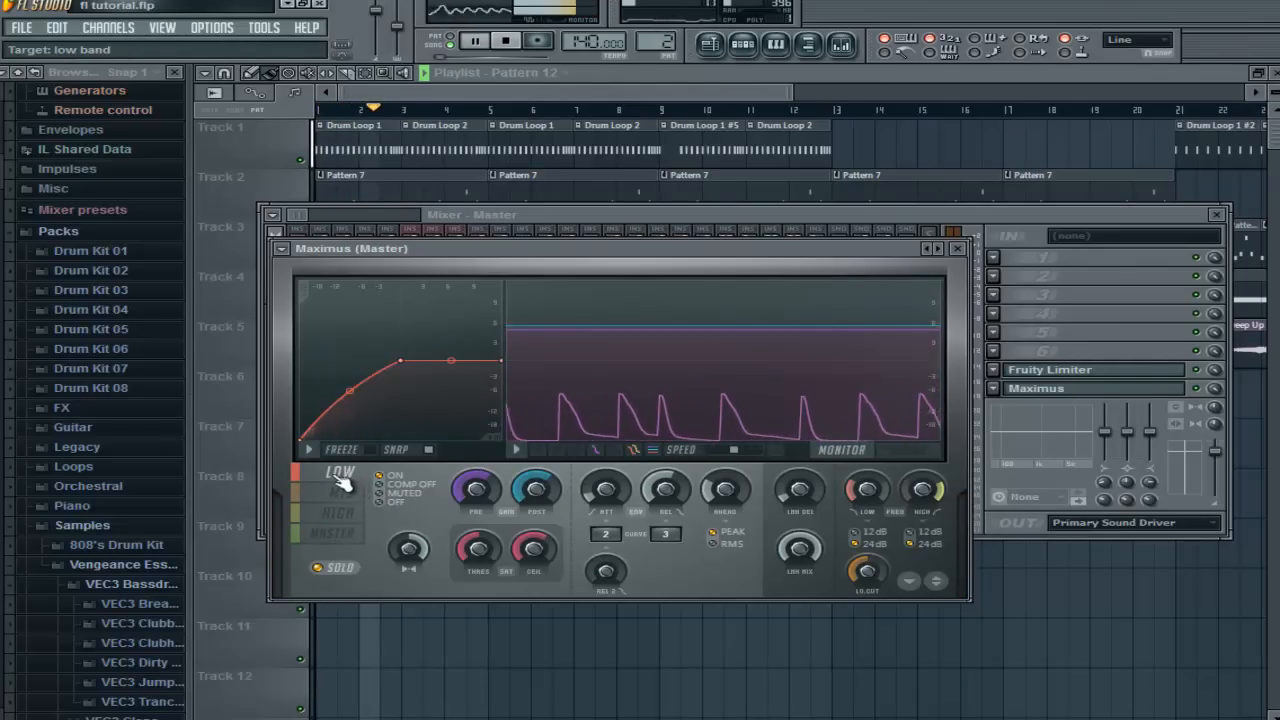
left_click_drag(348, 391, 351, 402)
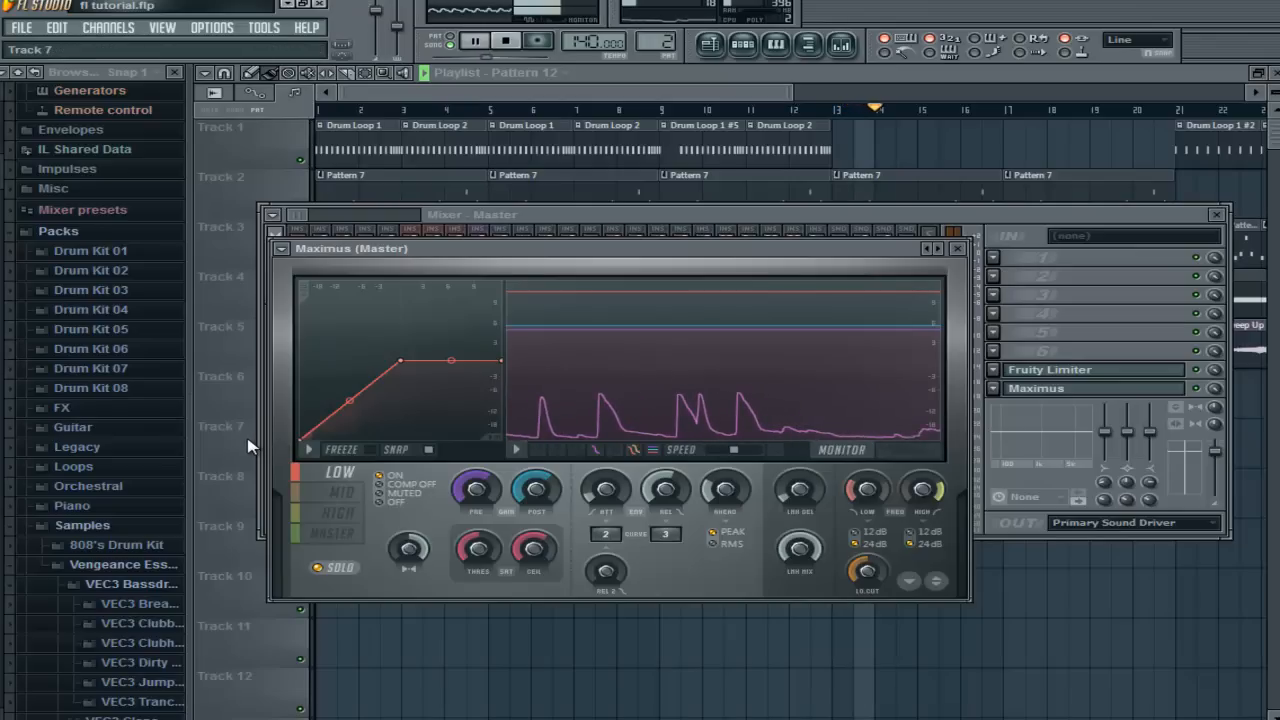
Listen to the soloed low band through the build-up and slightly lower the middle point of its Maximus curve.
left_click_drag(531, 252, 573, 224)
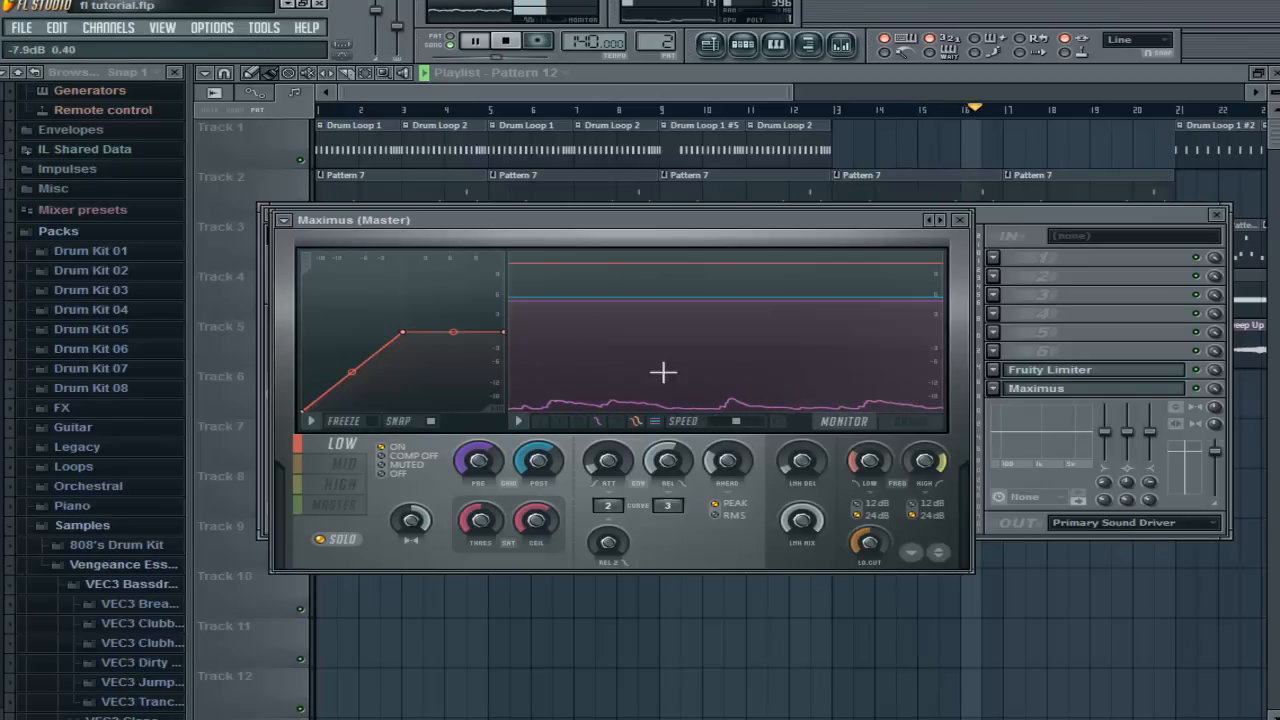
left_click_drag(668, 91, 958, 103)
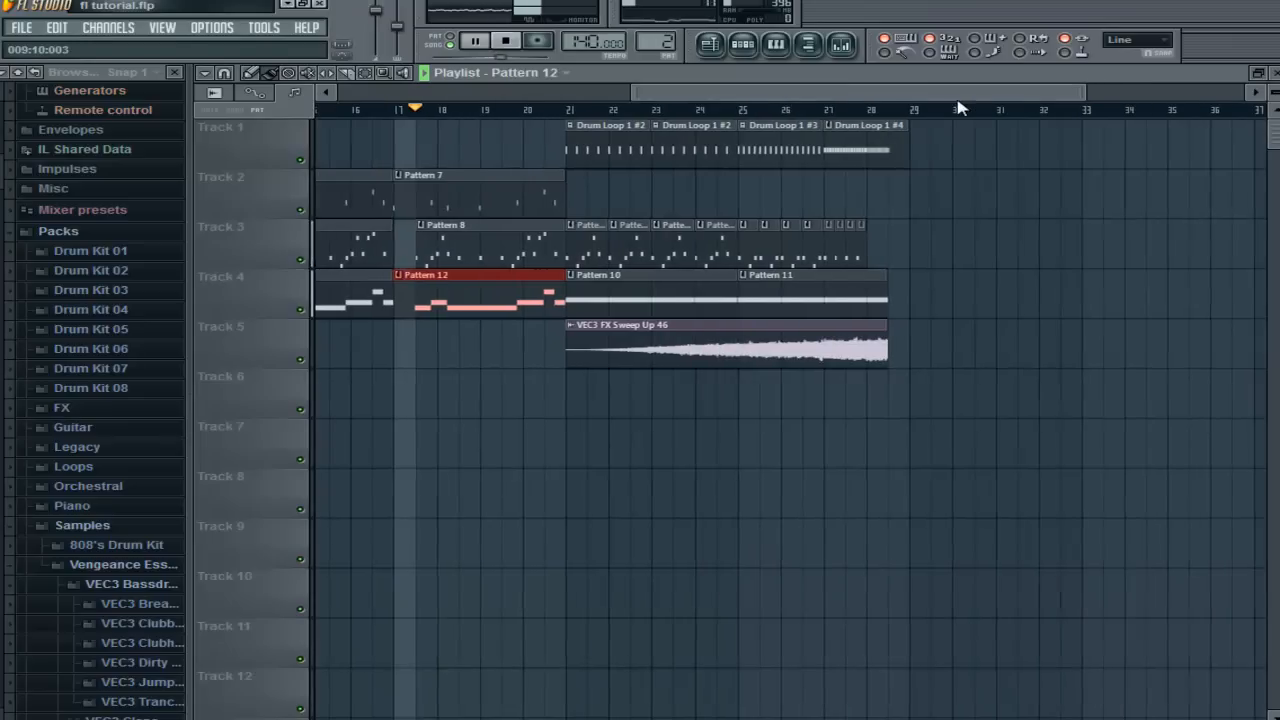
left_click(841, 44)
left_click(1040, 390)
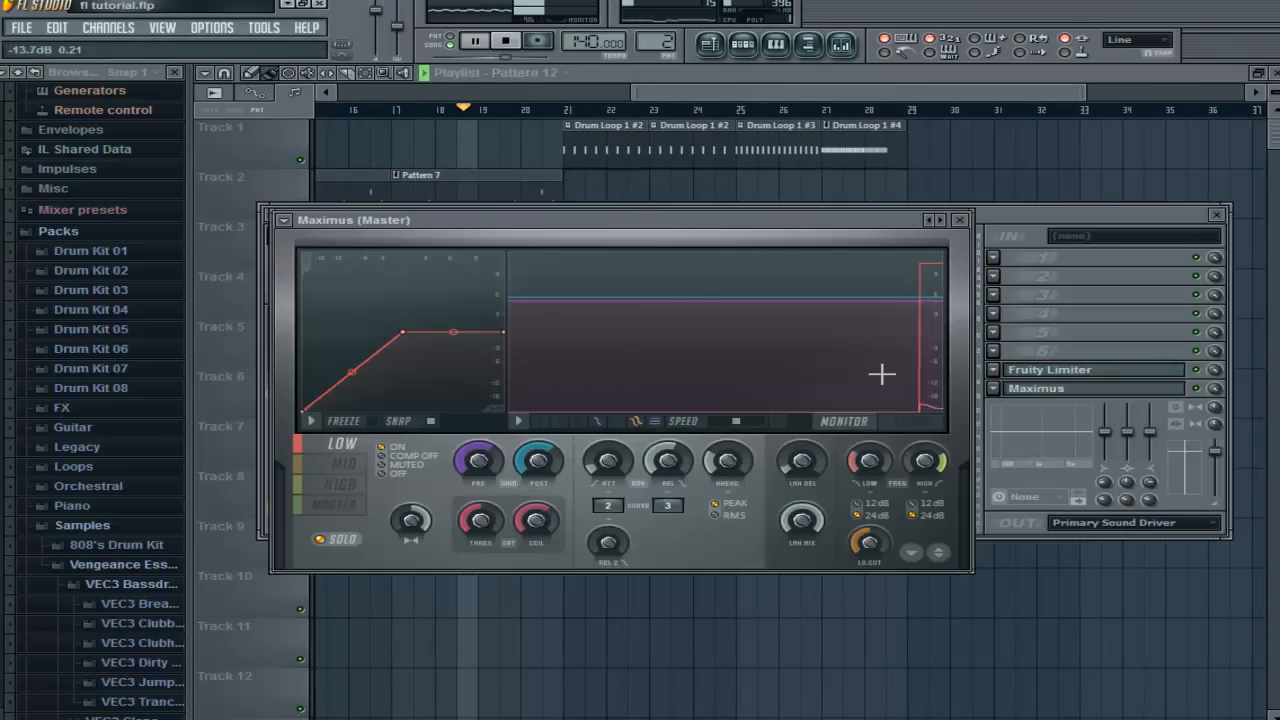
left_click_drag(630, 213, 665, 264)
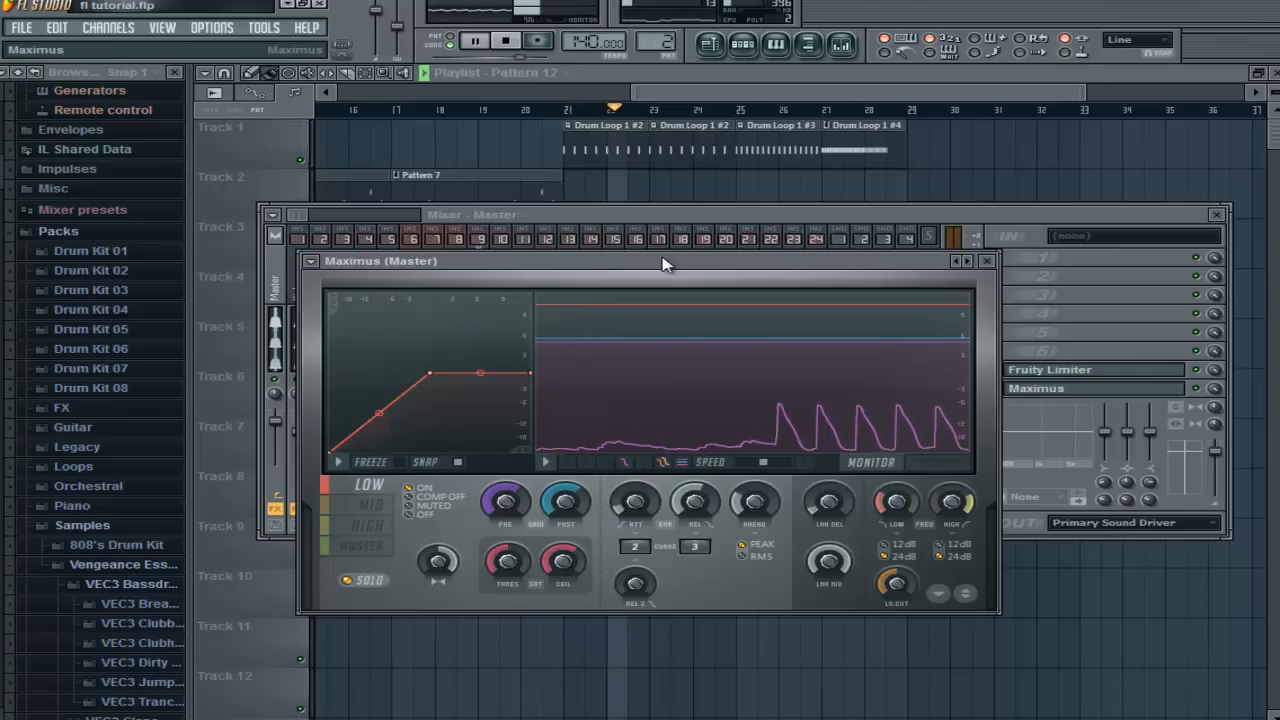
left_click_drag(662, 257, 671, 252)
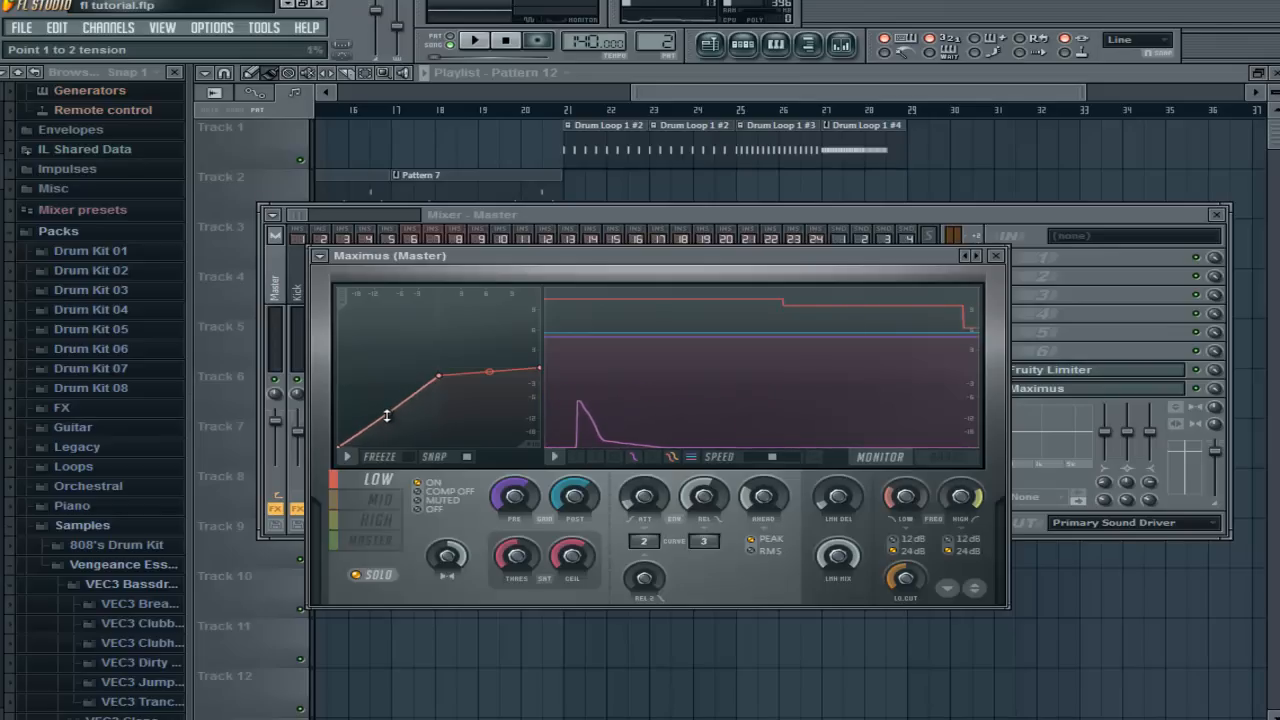
Switch Maximus to the mid band, play from the start, straighten both curve segments and lower the curve's middle point.
left_click(380, 502)
left_click_drag(785, 98, 492, 100)
left_click(842, 46)
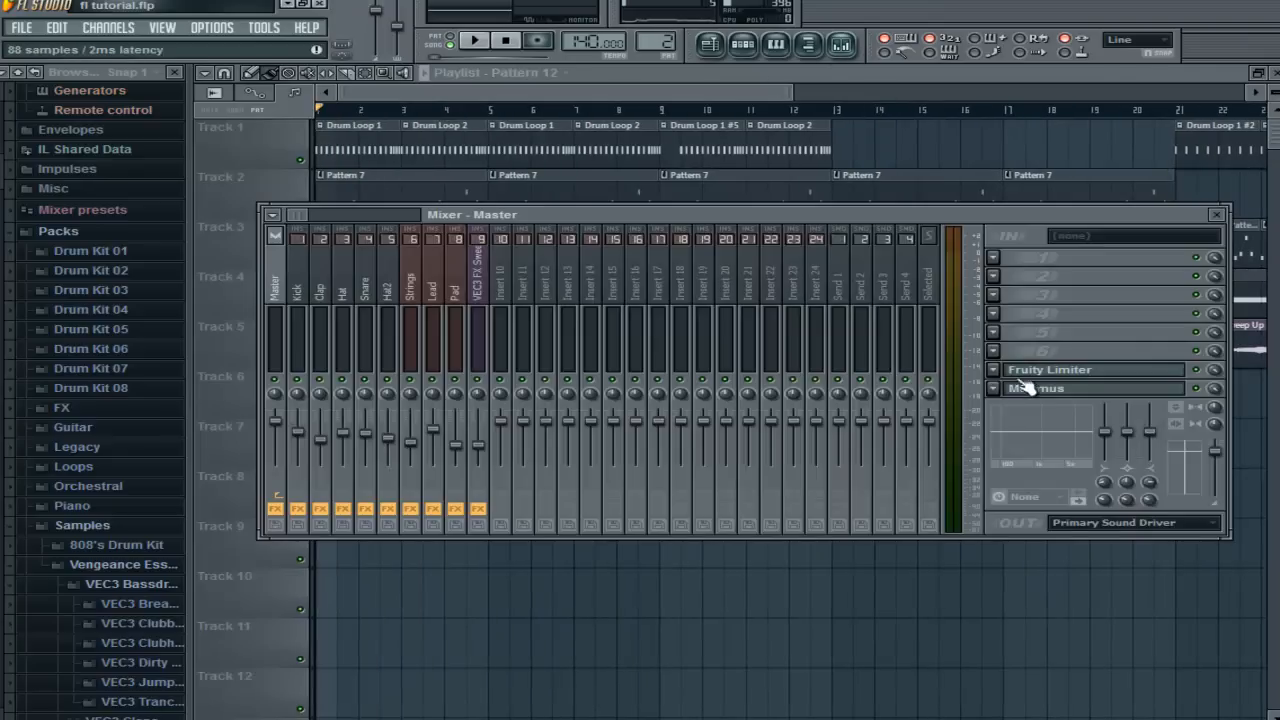
left_click(1036, 389)
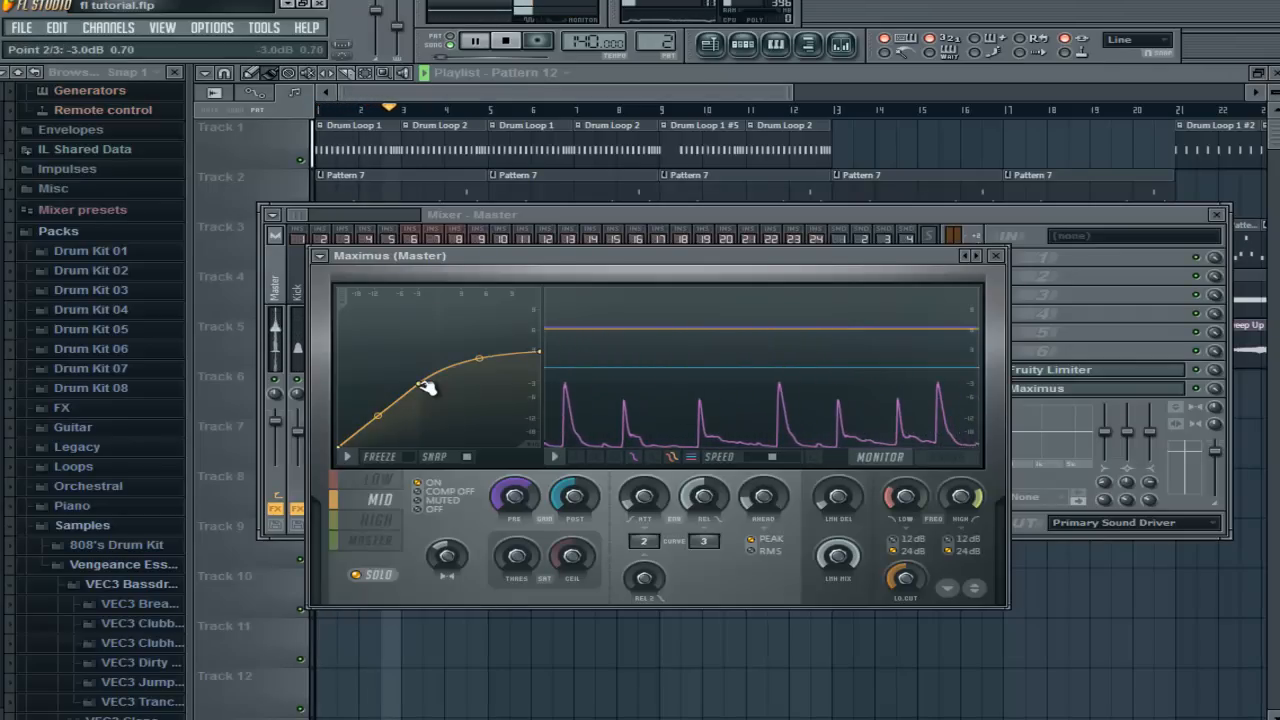
left_click_drag(479, 358, 383, 420)
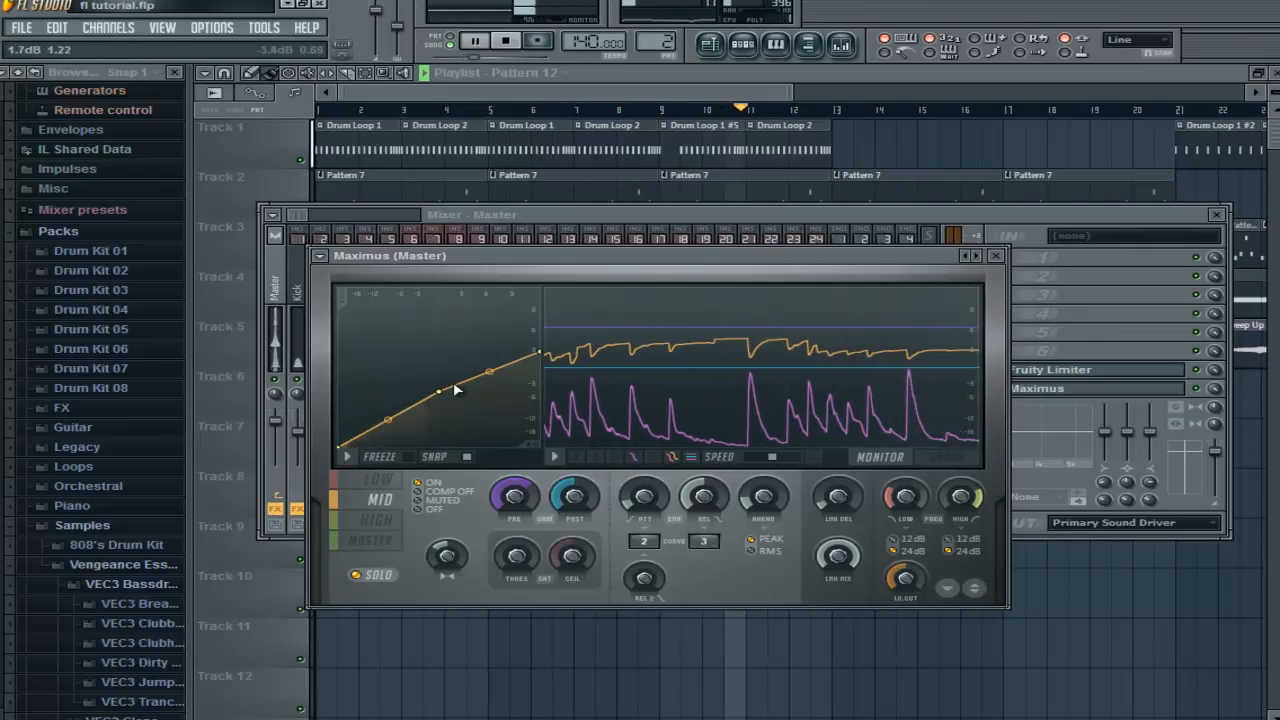
Lower the mixer volume of the Snare track to about -7.7 dB and slightly reduce the Clap track.
left_click(729, 242)
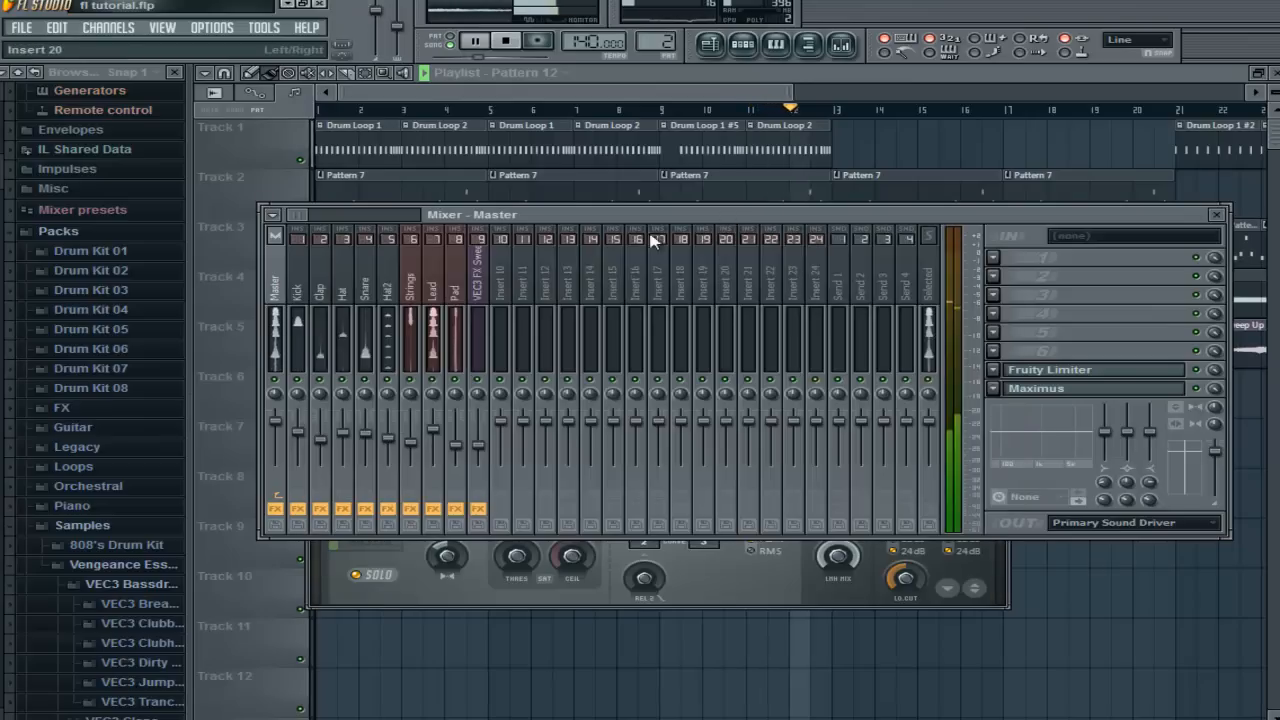
left_click(371, 302)
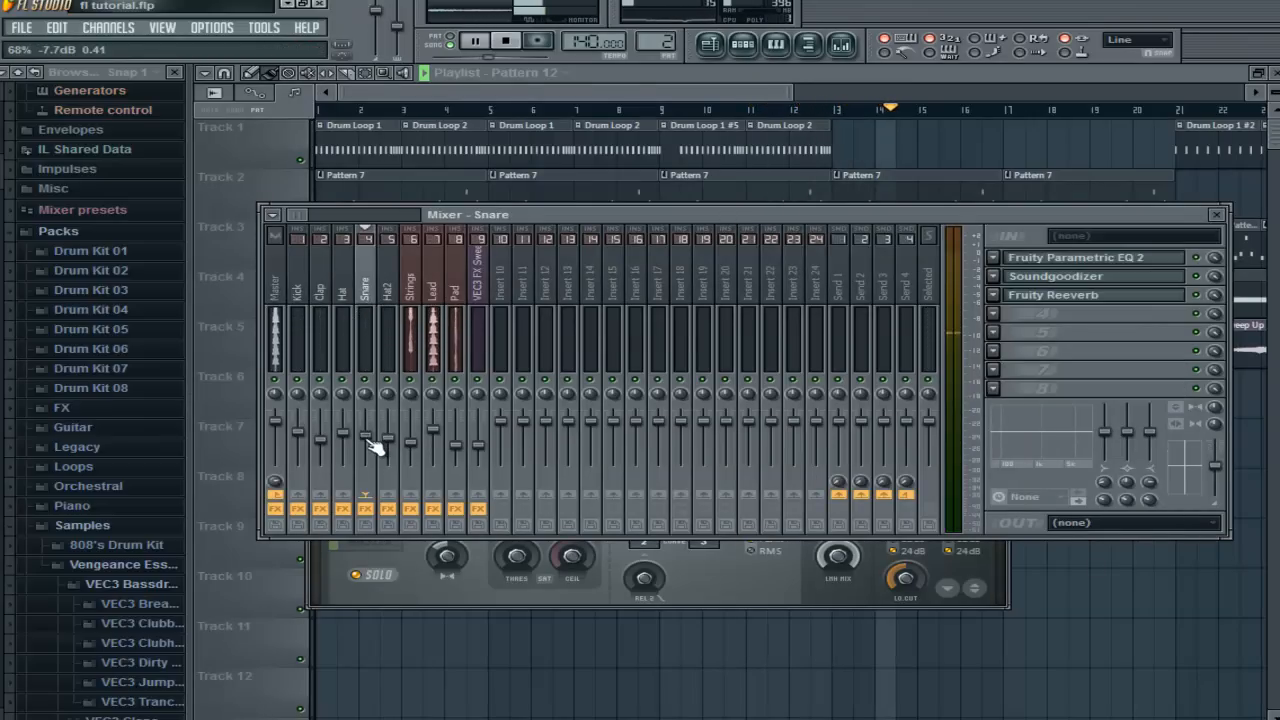
left_click(328, 448)
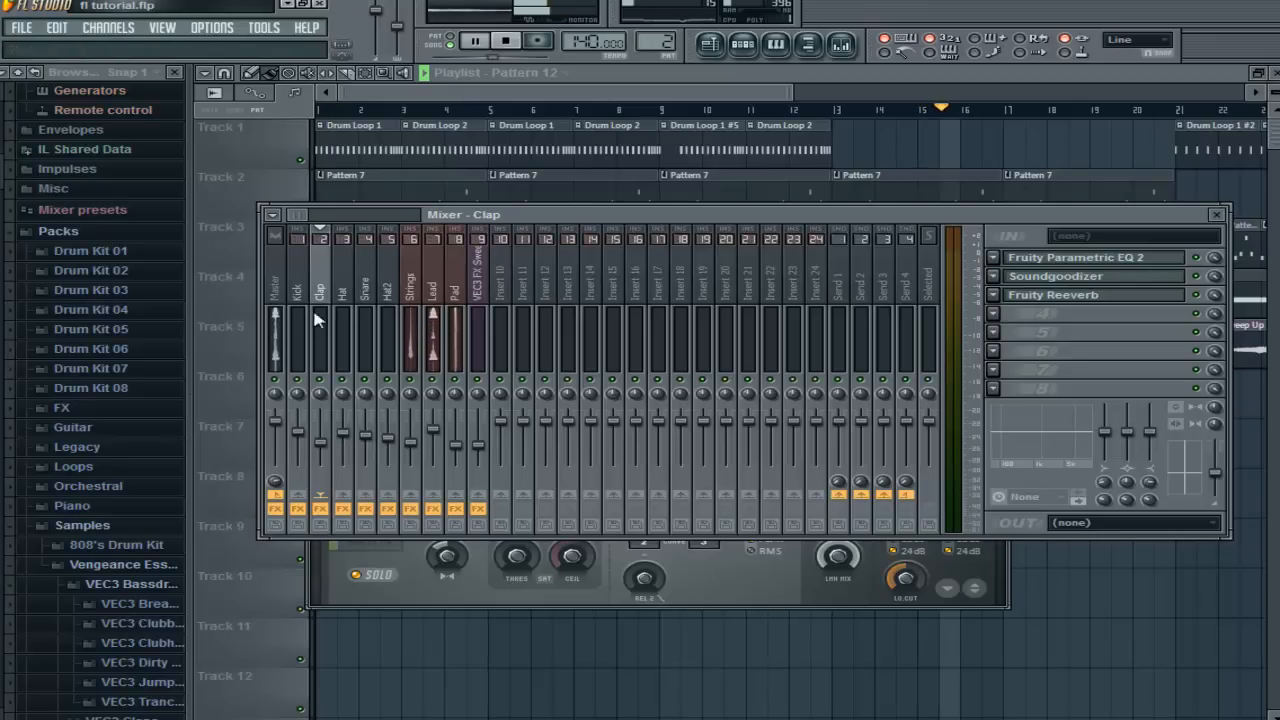
Reopen Maximus on the Master track, restart playback, and straighten the first curve segment of the high band.
left_click(283, 290)
left_click(1068, 389)
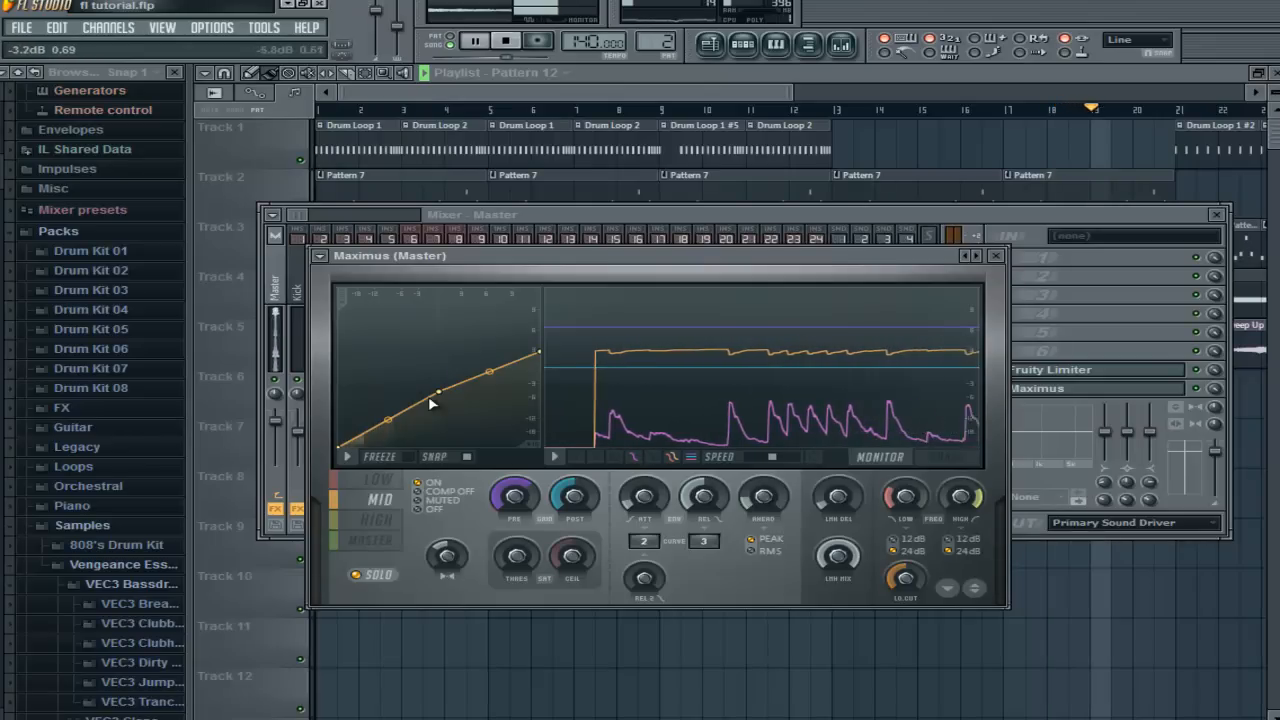
key("space")
left_click(378, 520)
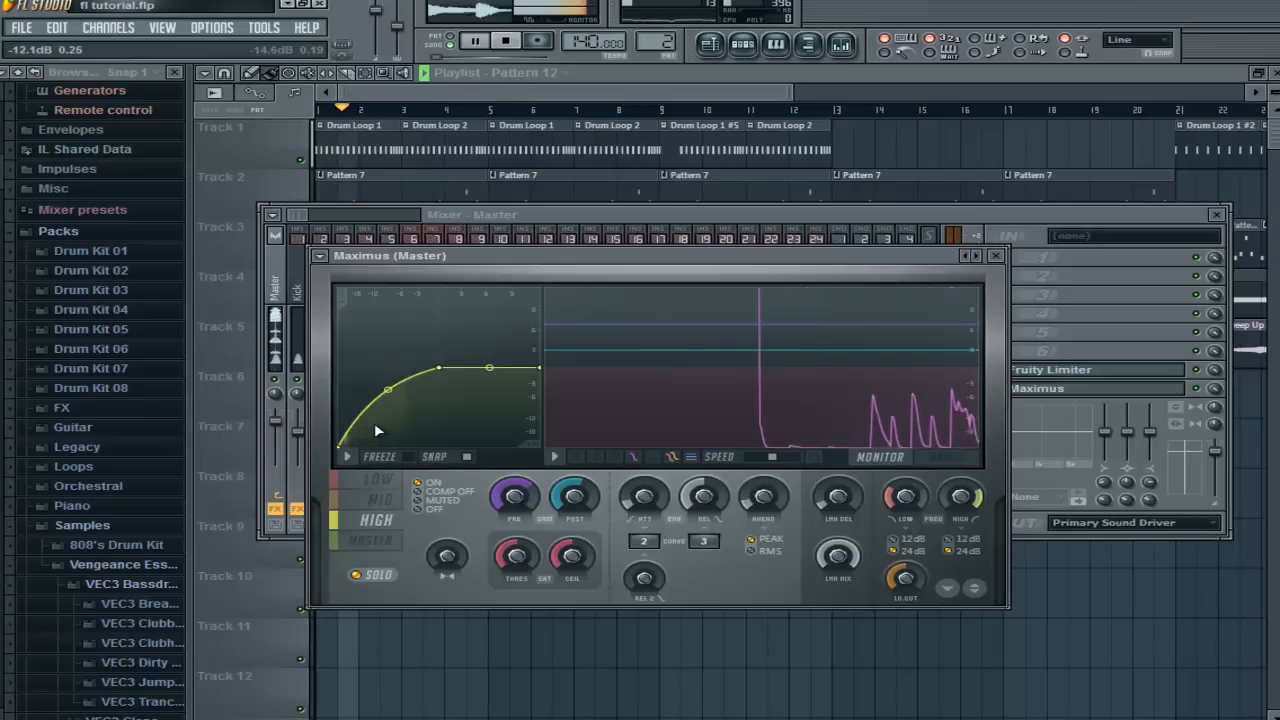
left_click_drag(385, 390, 384, 401)
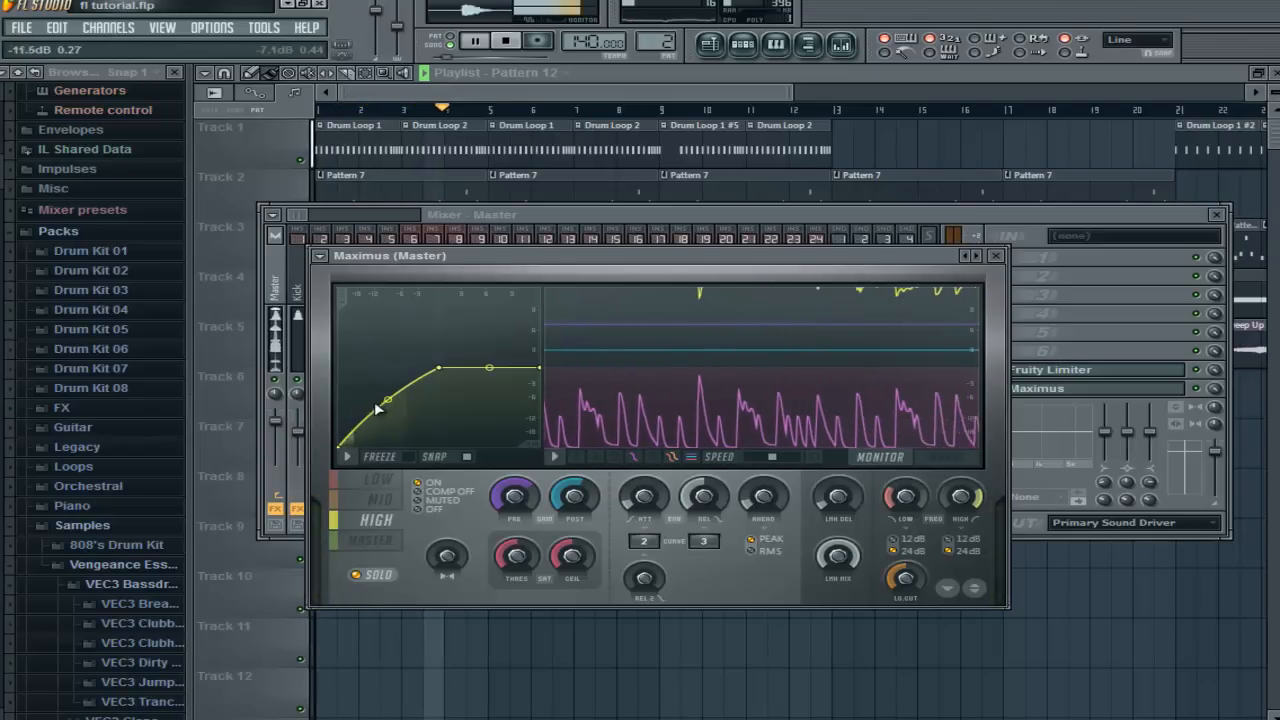
right_click(367, 408)
right_click(364, 416)
left_click(390, 440)
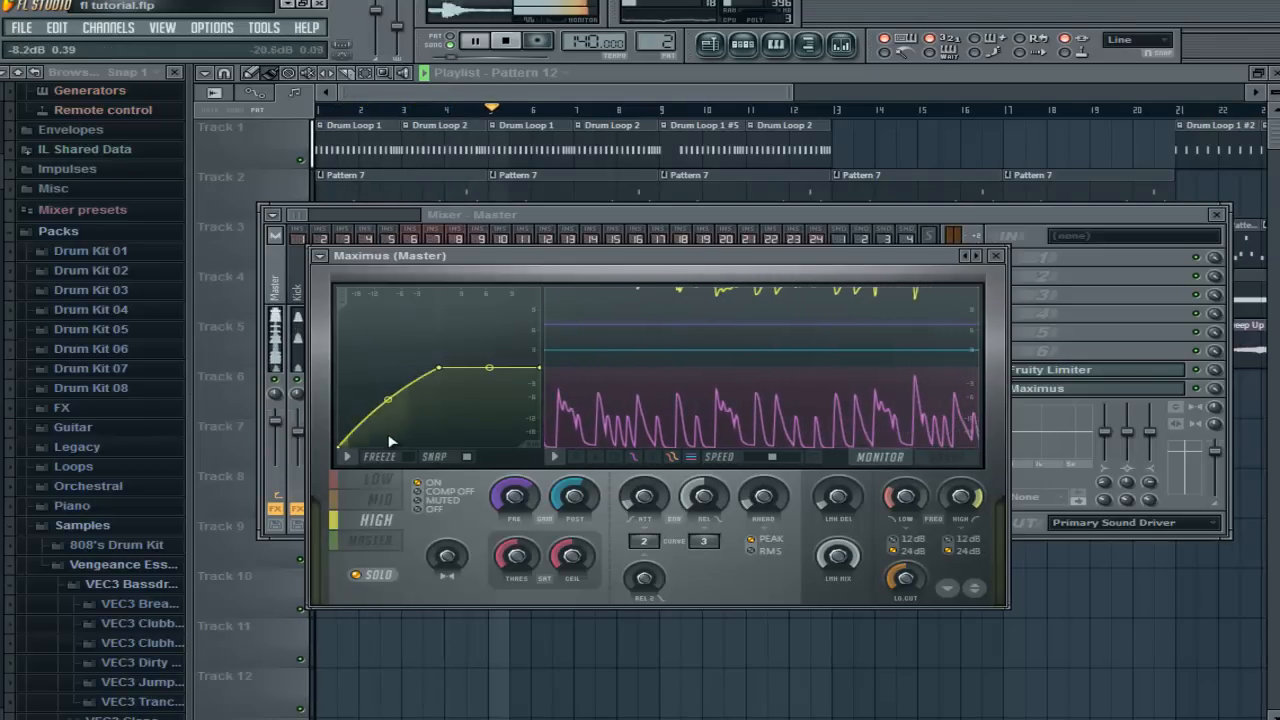
right_click(386, 402)
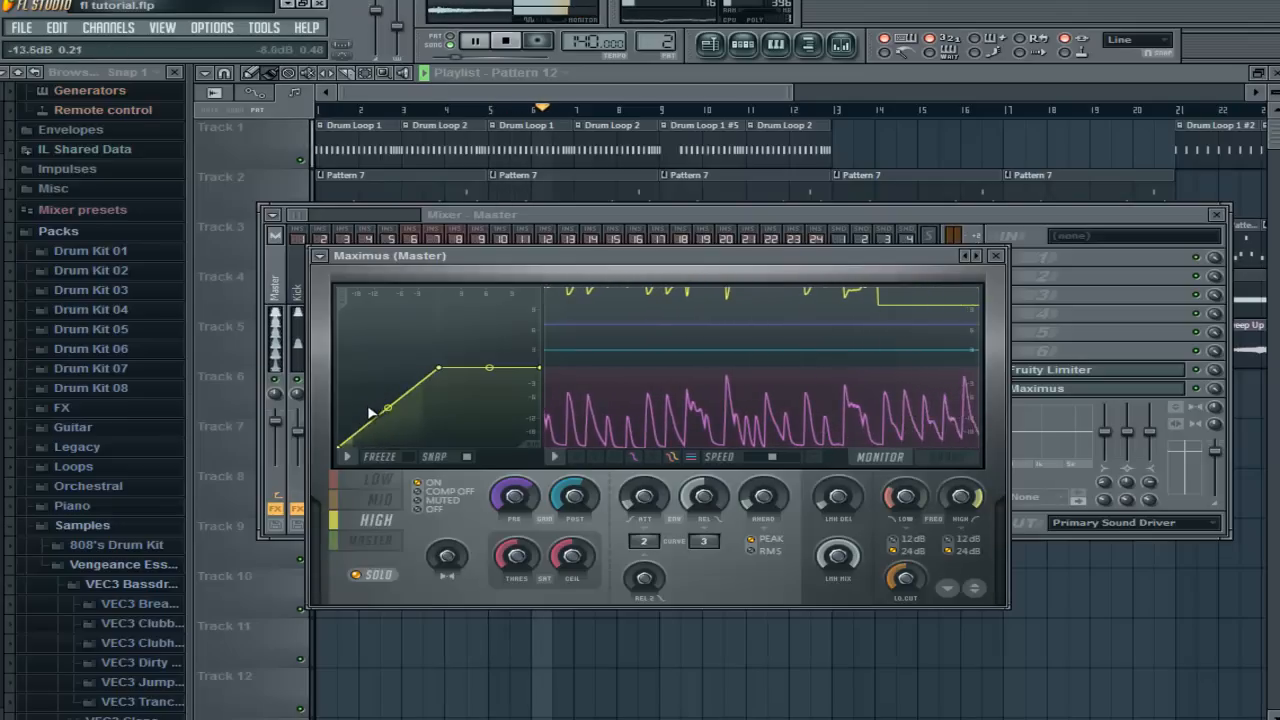
Lower the high band curve's middle point to -3.0 dB, reduce its end point slightly, and stop playback.
left_click_drag(438, 370, 445, 386)
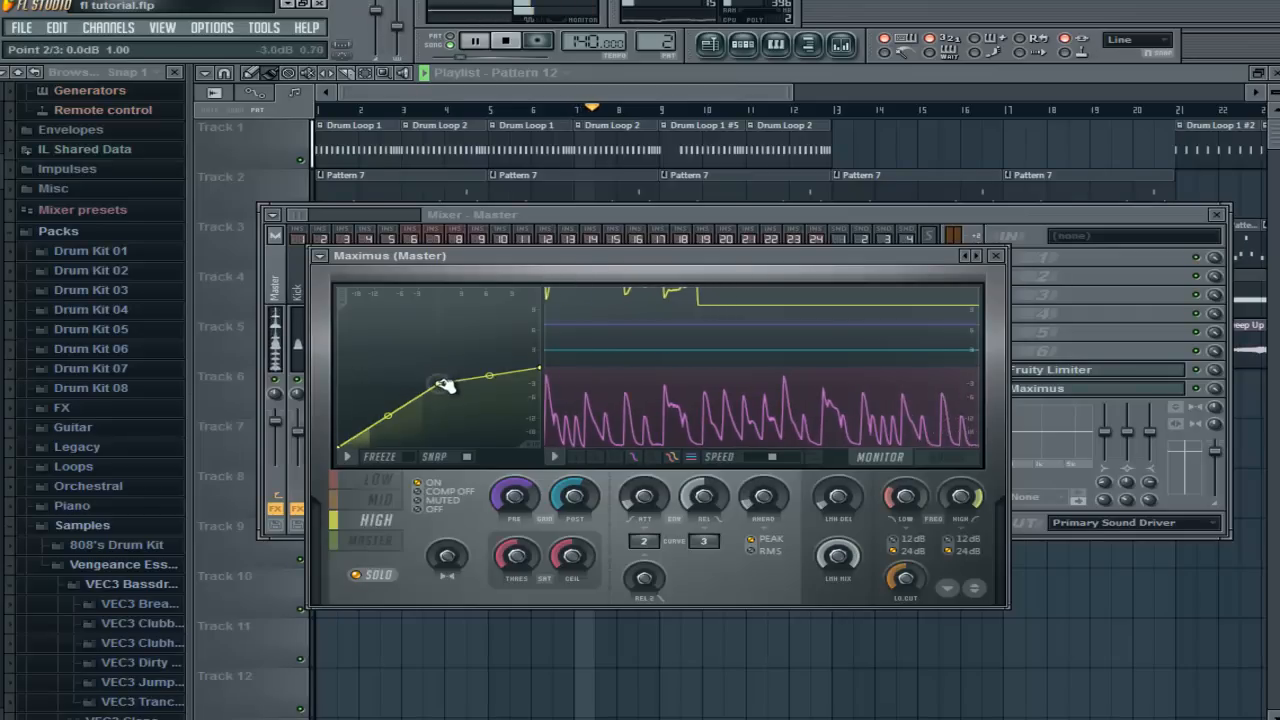
left_click_drag(542, 369, 545, 376)
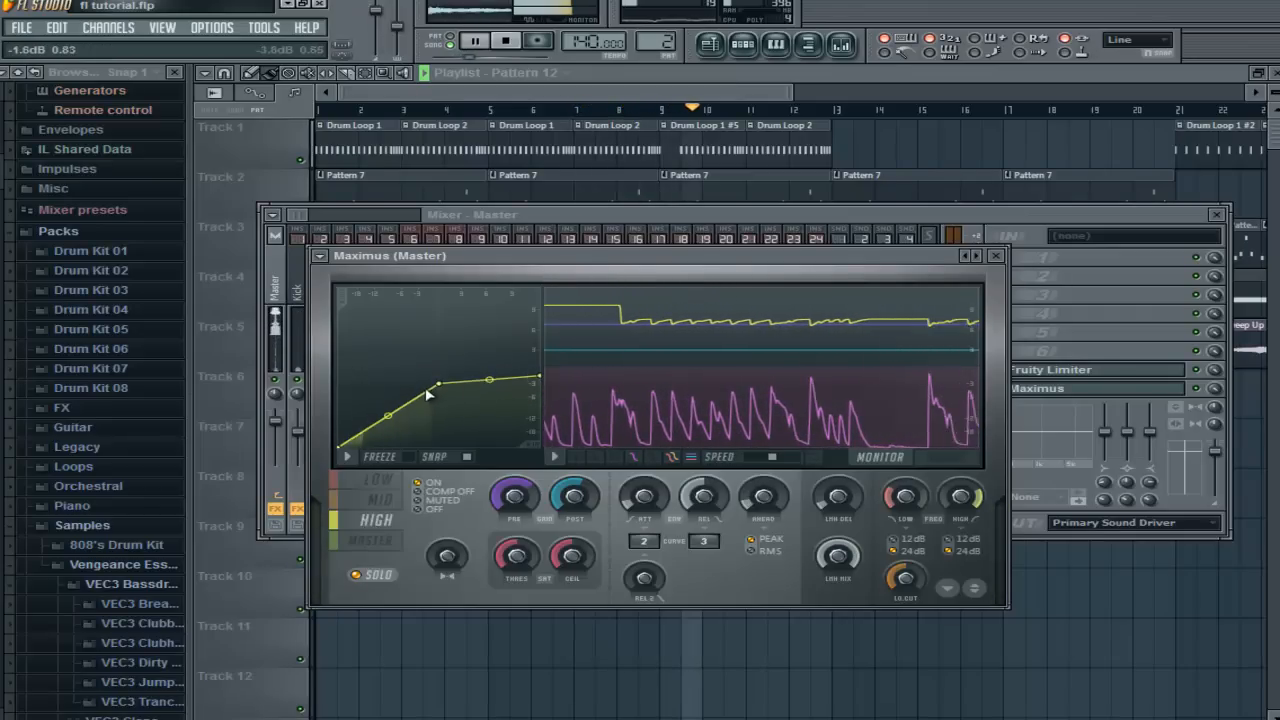
key("space")
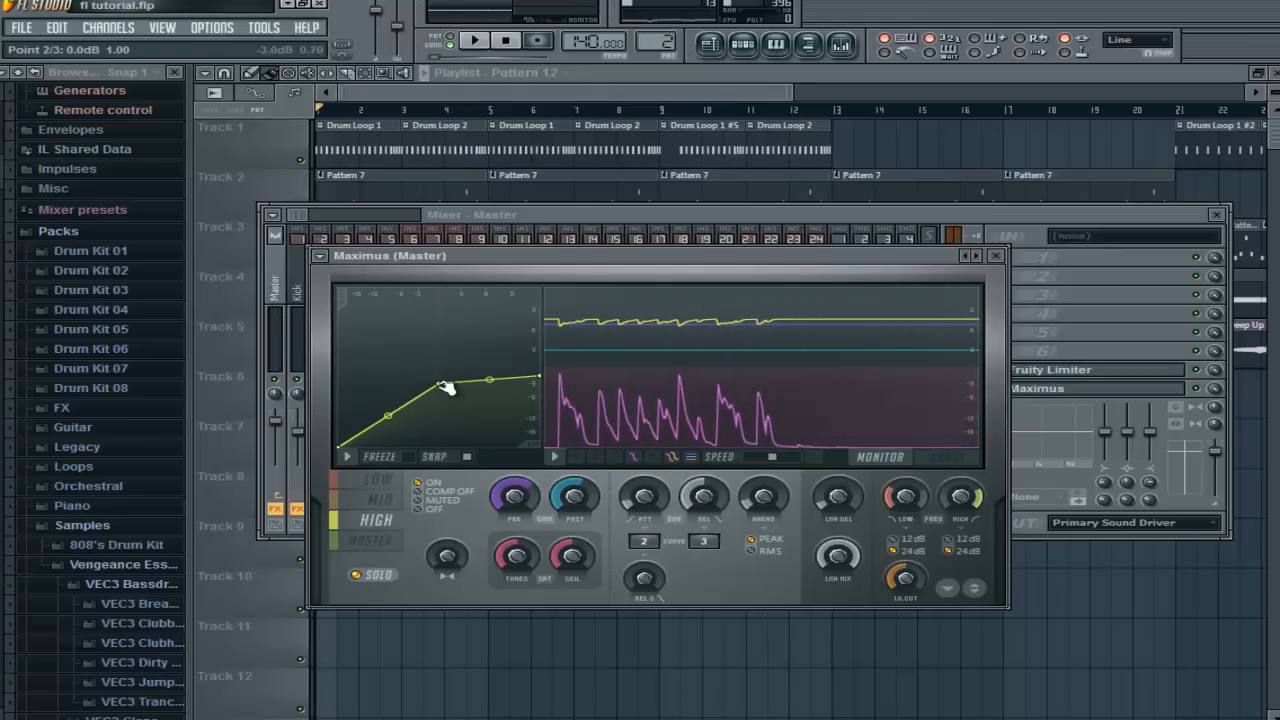
Switch Maximus to the master band and play the arrangement to check the combined band compression.
left_click(370, 541)
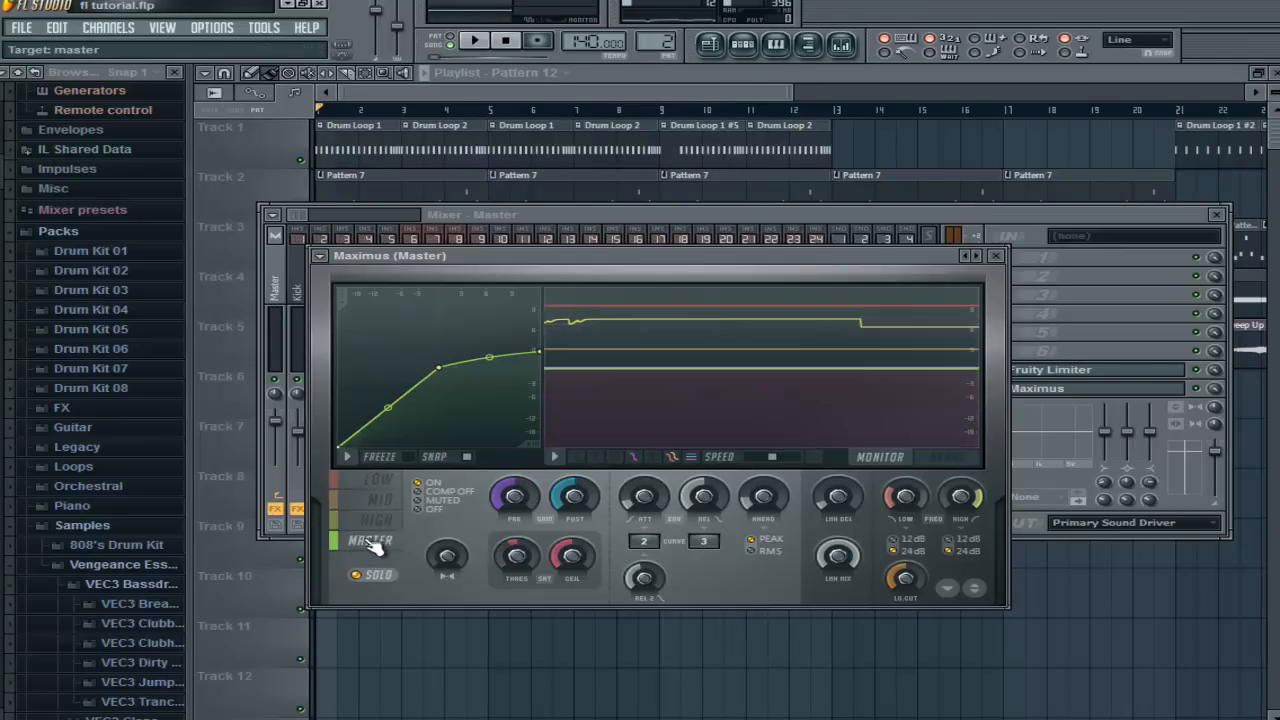
left_click_drag(612, 258, 609, 225)
key("space")
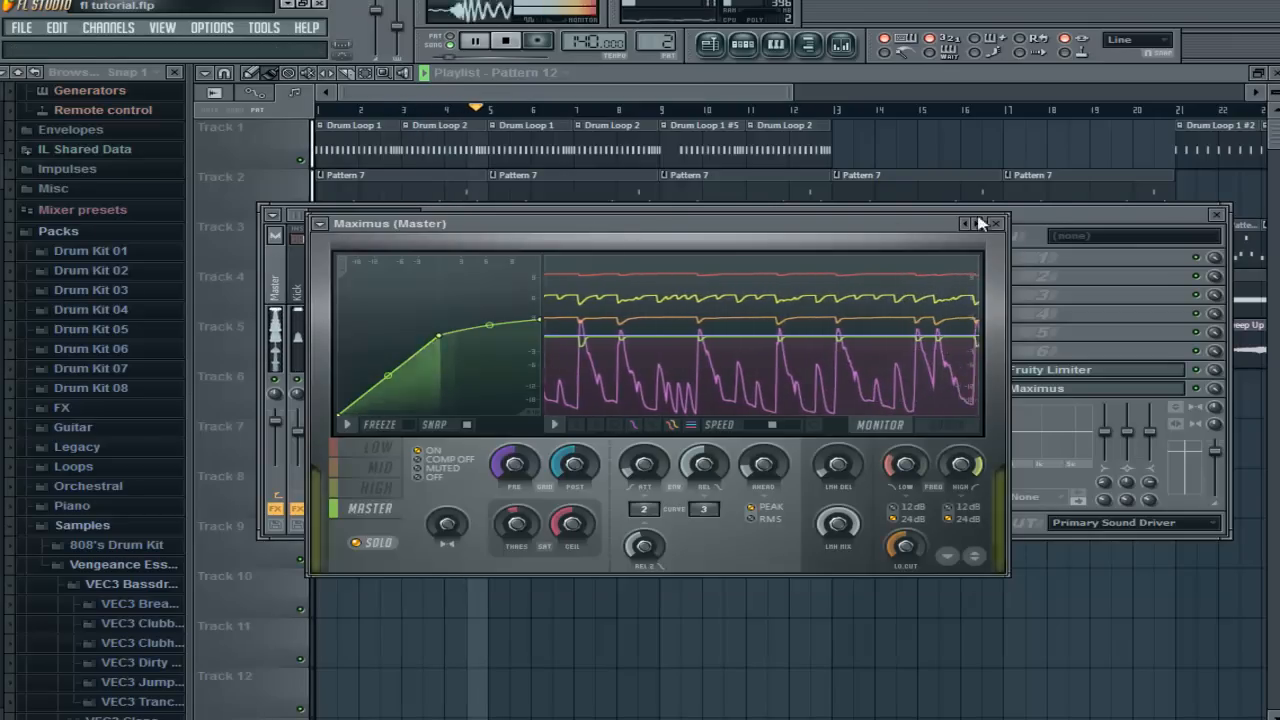
Set the mixer volumes of Kick to about -6.3 dB, Hat to -6.7 dB and Snare to -8.6 dB, and lower Clap slightly.
left_click(1035, 214)
left_click(300, 438)
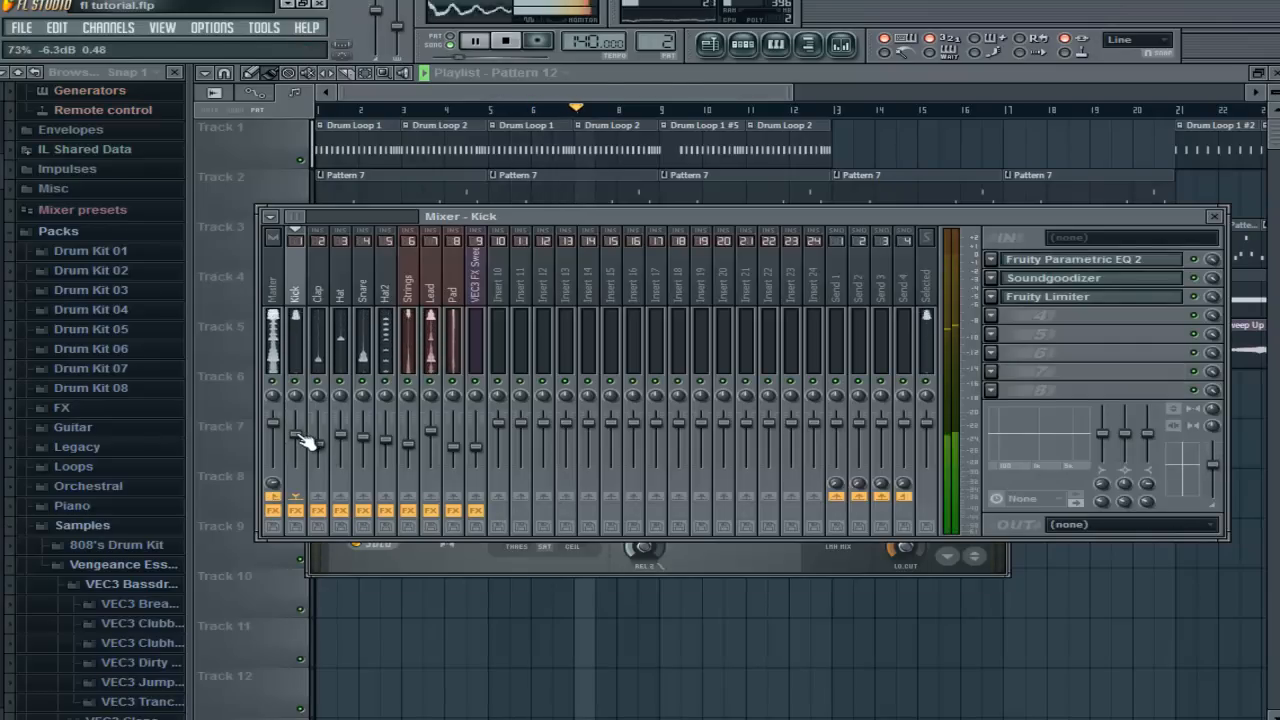
left_click(320, 446)
left_click(341, 440)
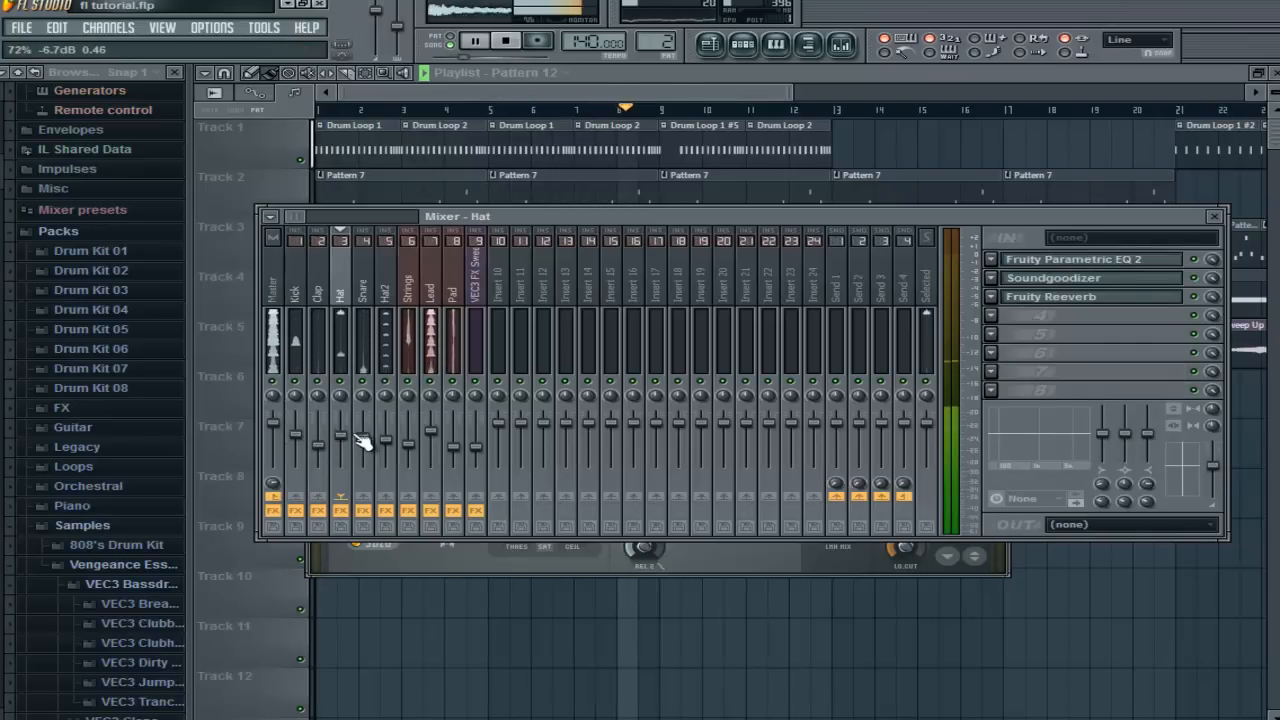
left_click(363, 443)
left_click_drag(369, 440, 365, 443)
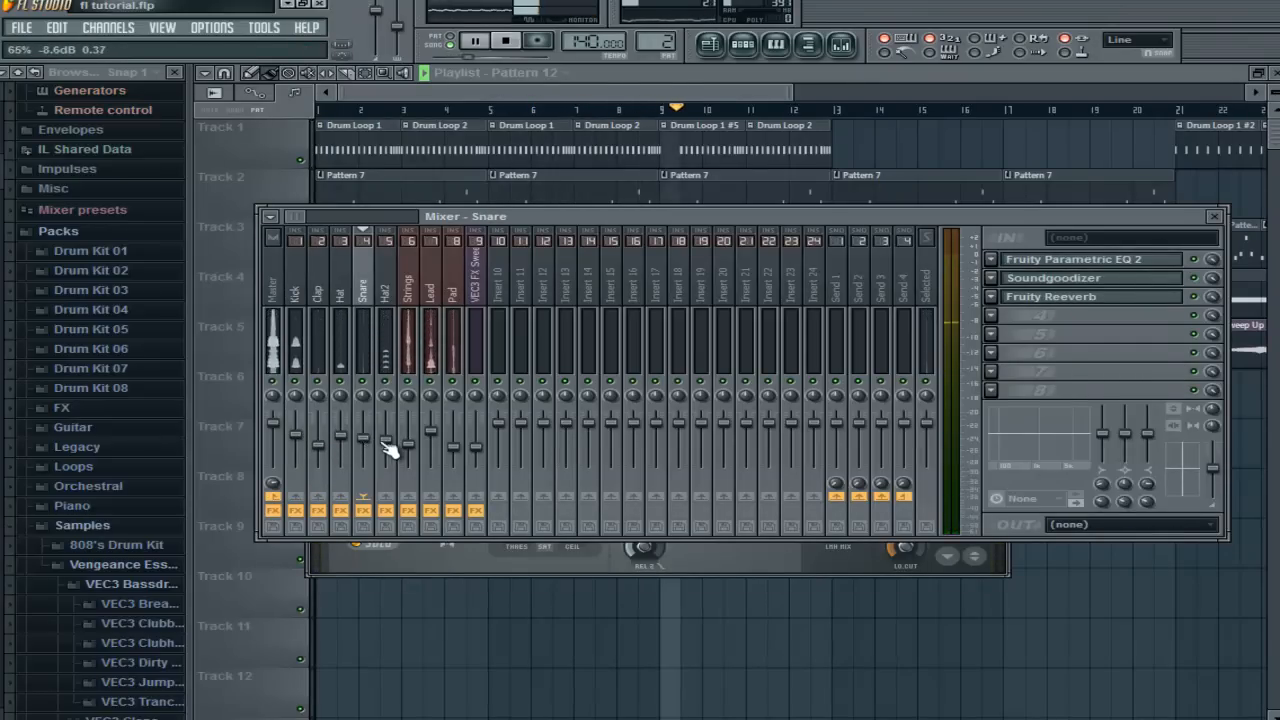
Fine-tune the Hat2 and Strings volumes, and set Lead to -5.2 dB, Pad to -14.6 dB and the sweep to -16.2 dB.
left_click(389, 448)
left_click(408, 447)
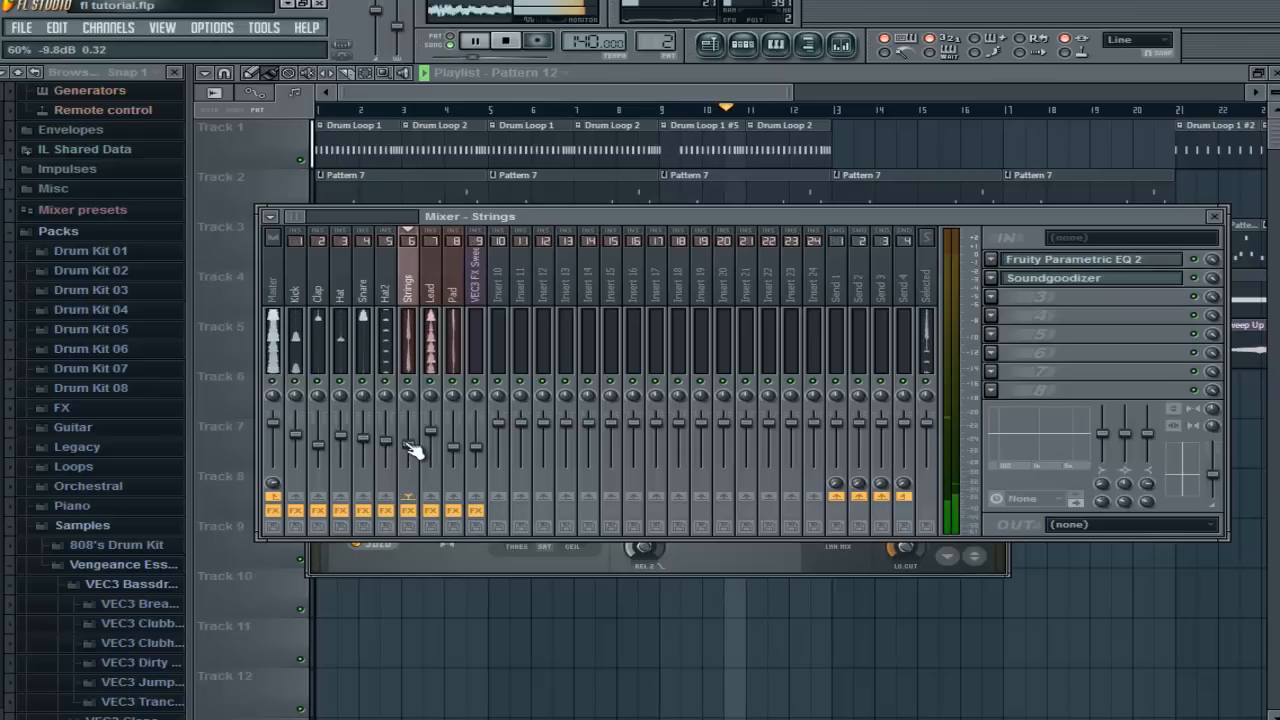
left_click(438, 440)
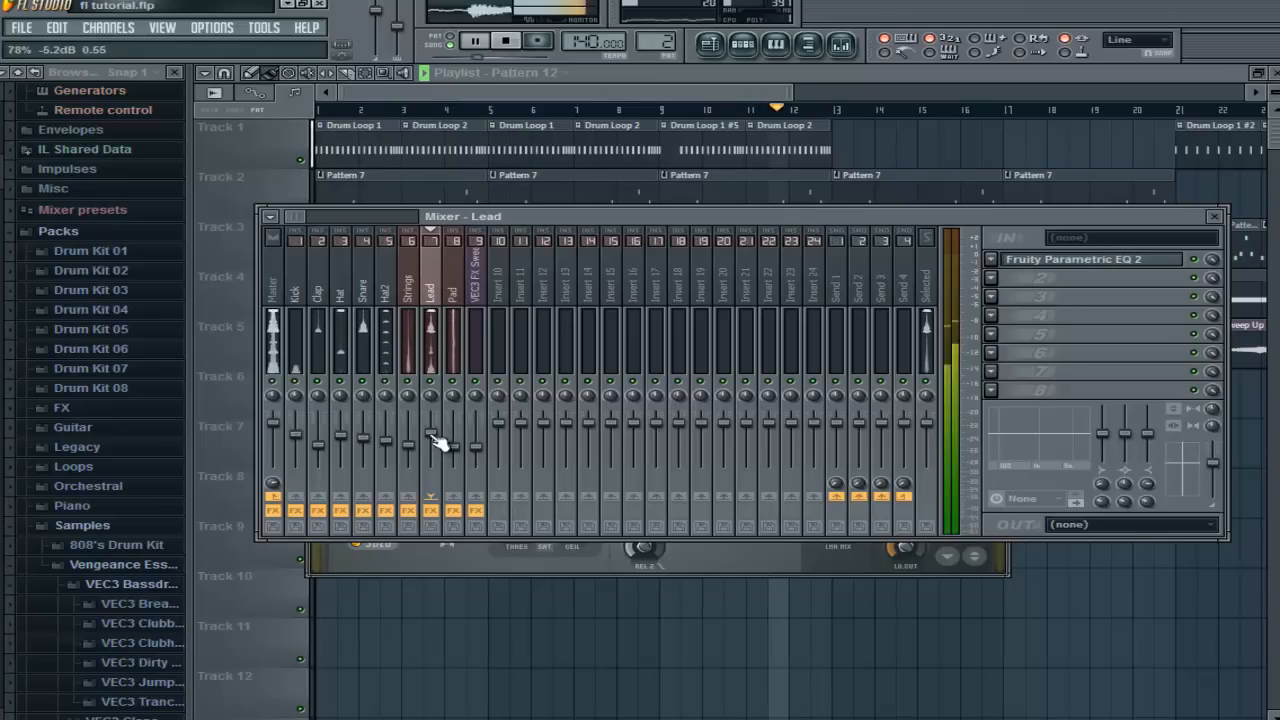
left_click(458, 450)
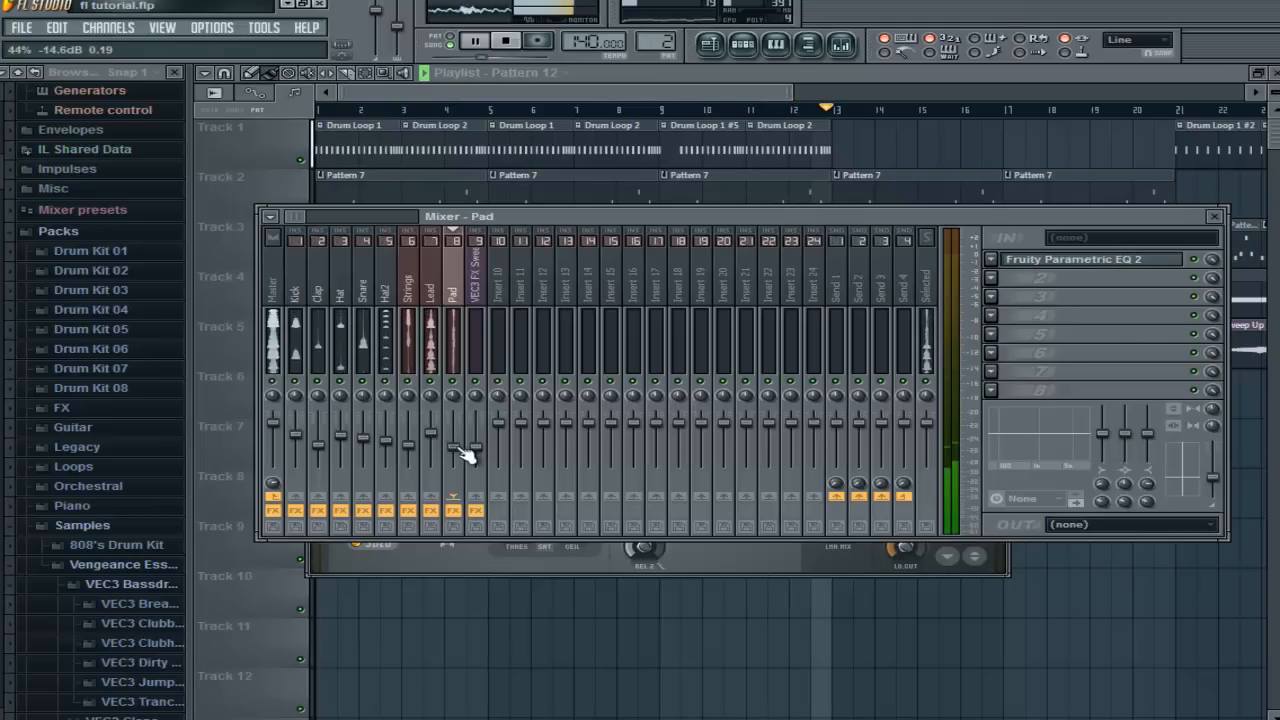
left_click(478, 455)
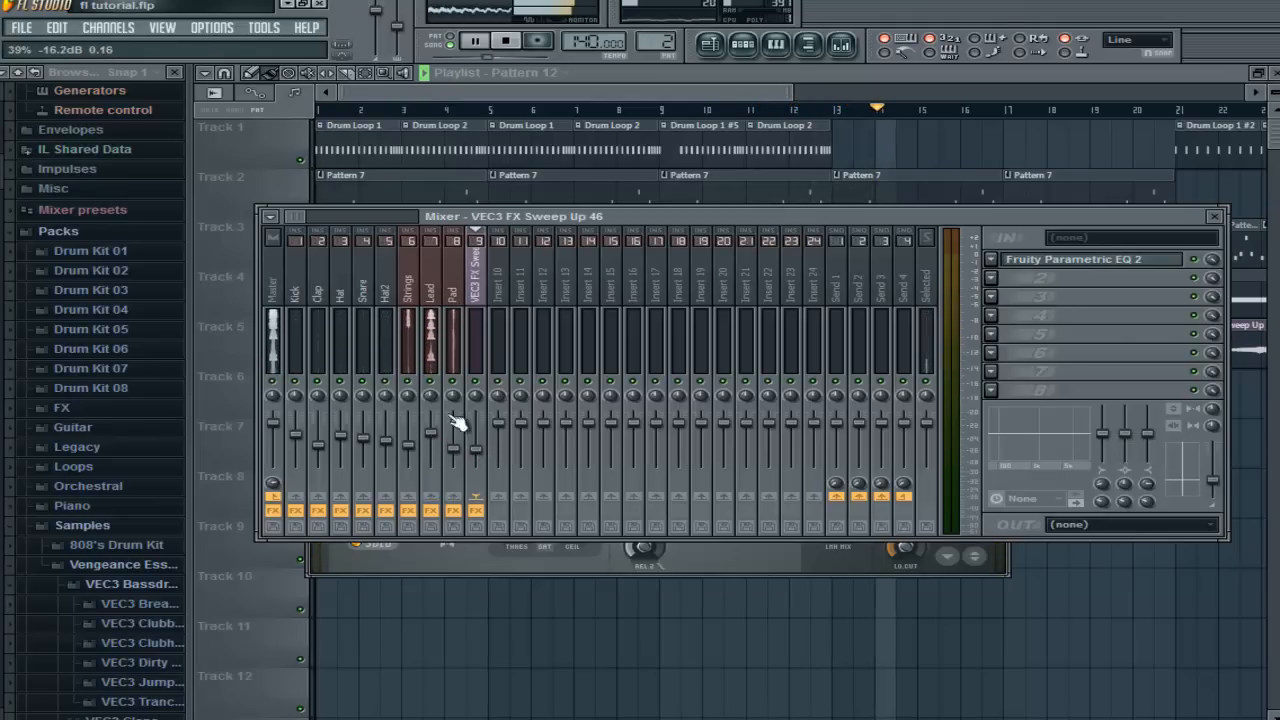
Reopen Maximus on the Master track and review its low, mid, high and master bands during playback.
left_click(278, 315)
left_click(1038, 393)
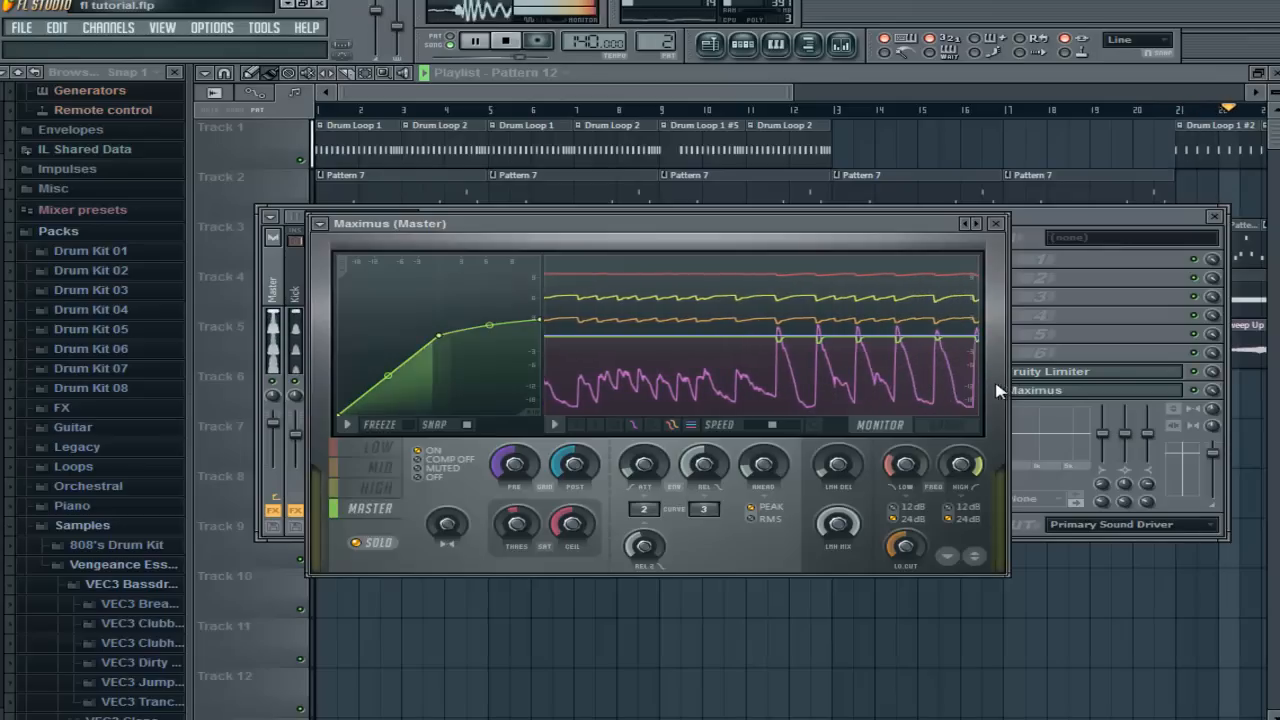
left_click(377, 447)
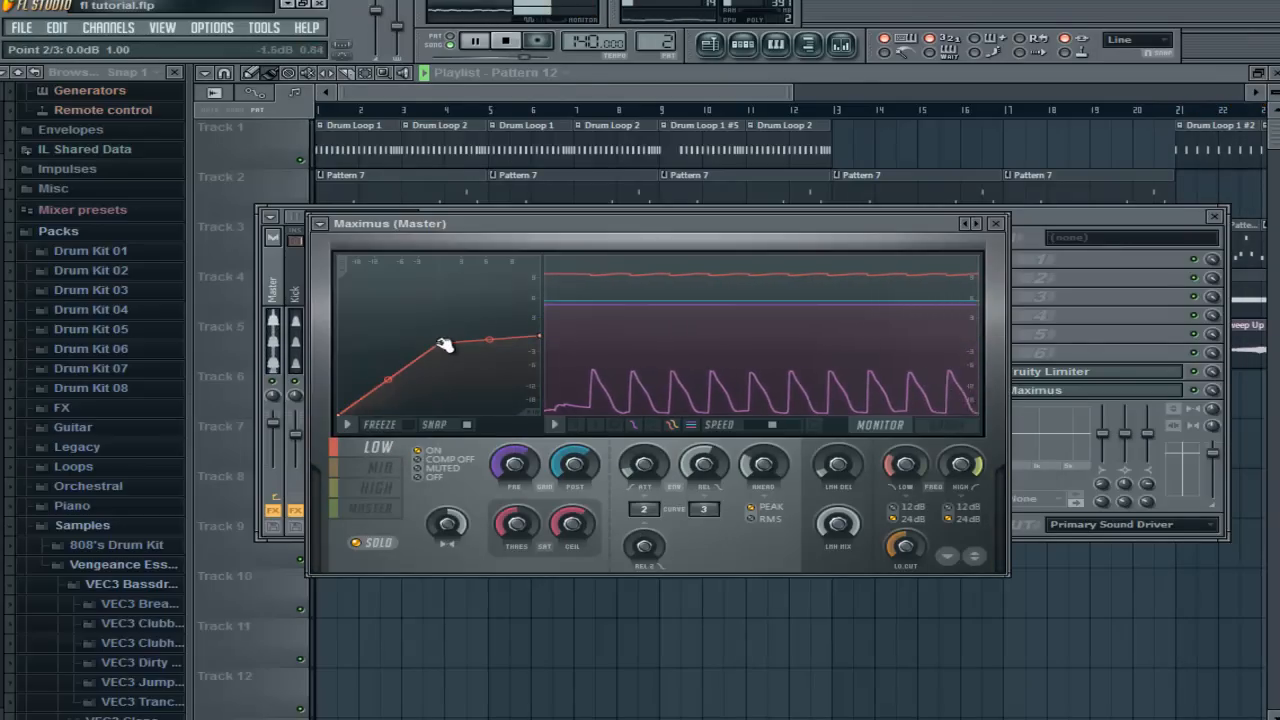
left_click(370, 509)
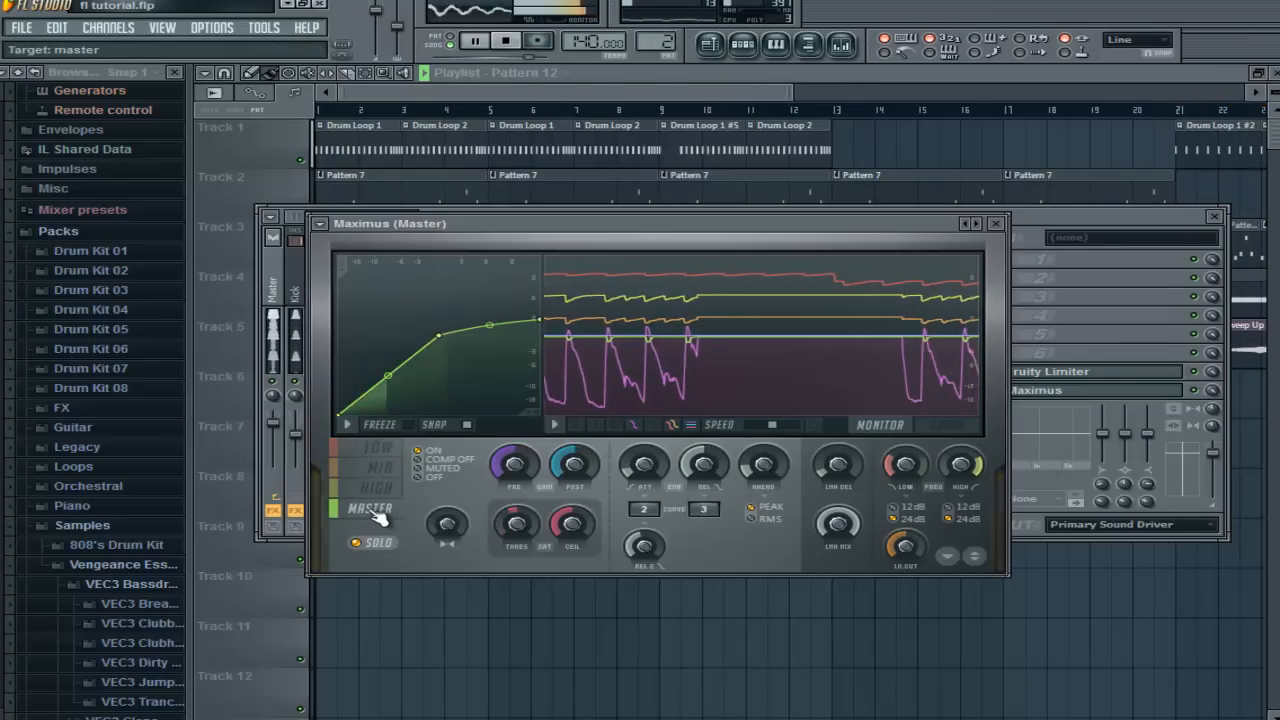
left_click(378, 467)
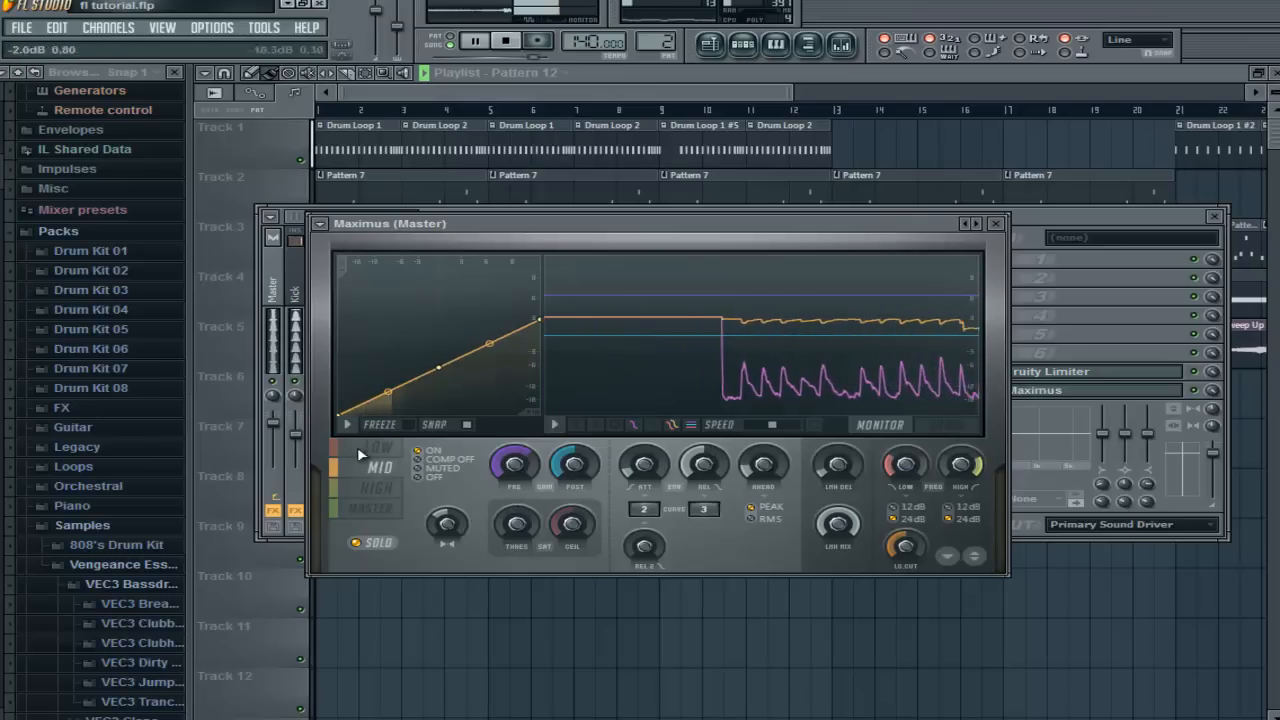
left_click(376, 488)
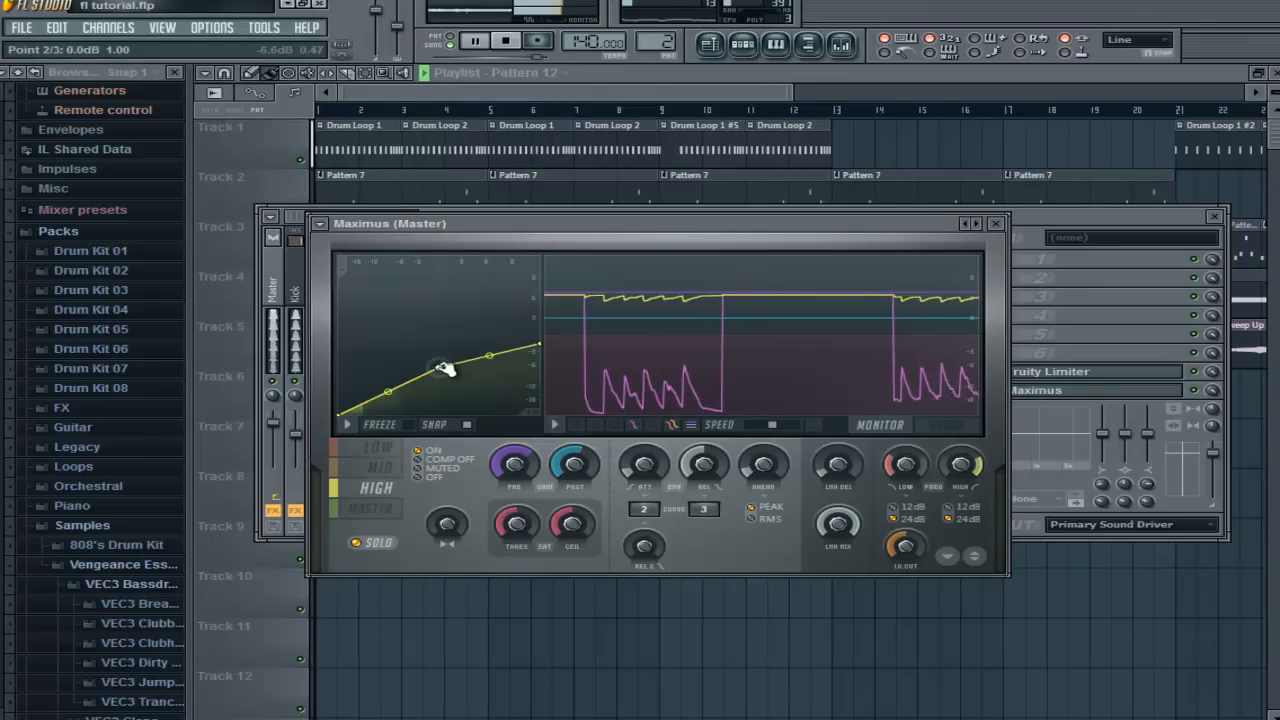
left_click(370, 509)
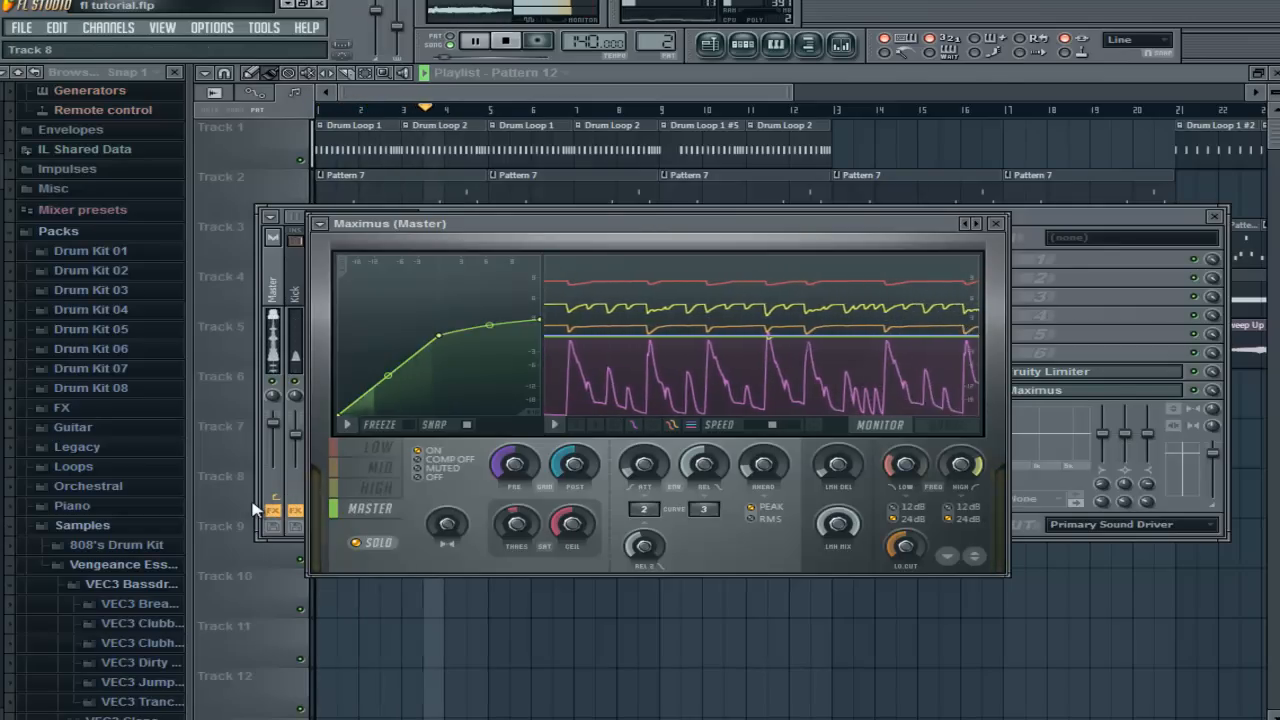
Open Fruity Limiter on the Master track and lower its gain slightly.
left_click(1068, 403)
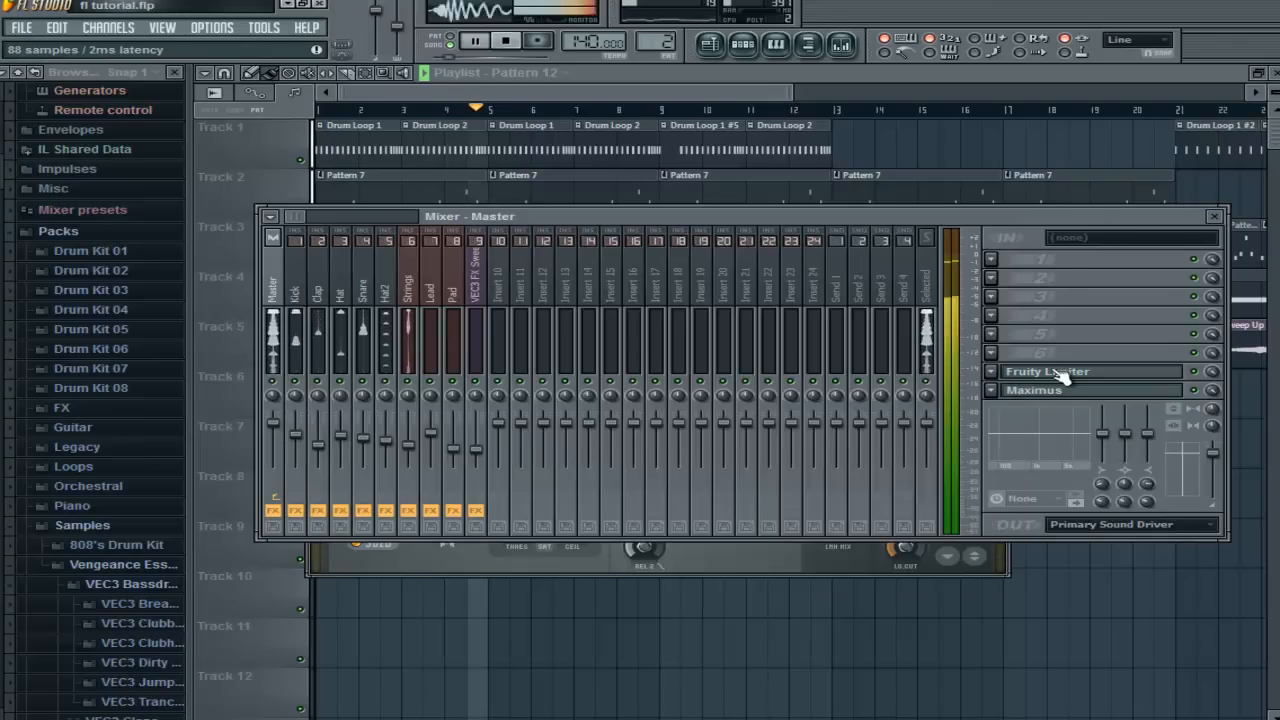
left_click(1052, 371)
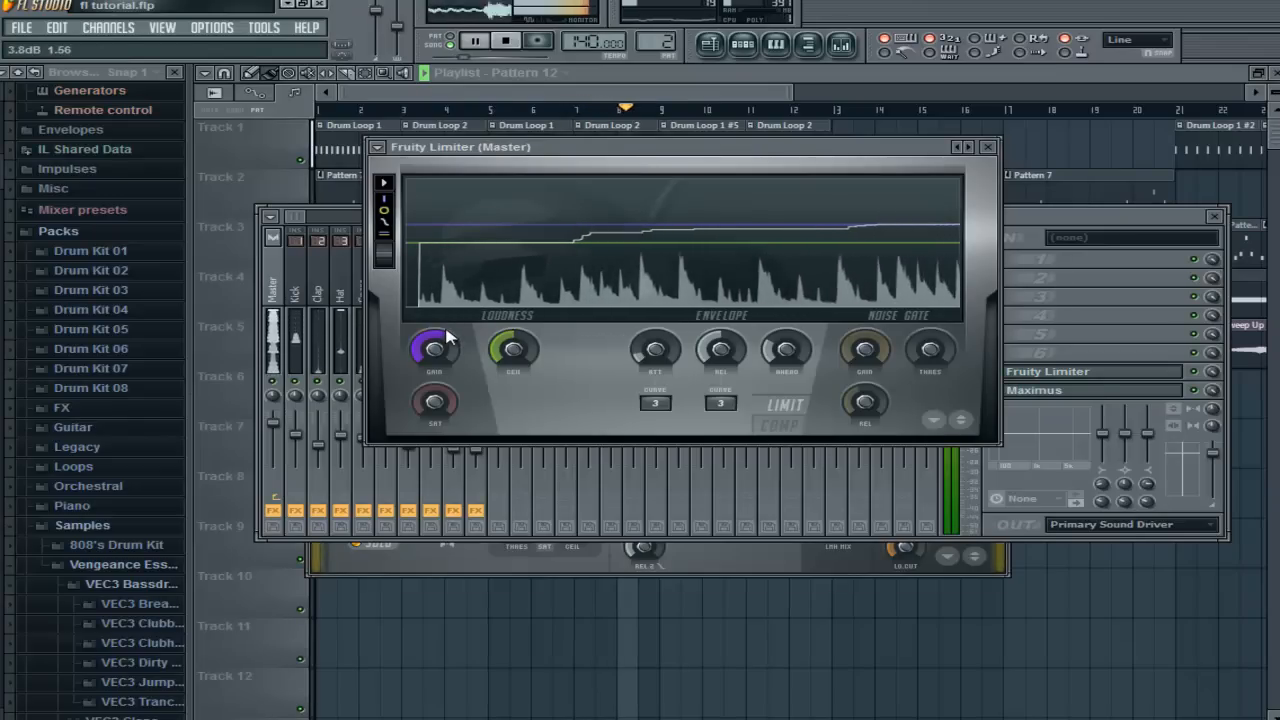
left_click_drag(446, 329, 446, 344)
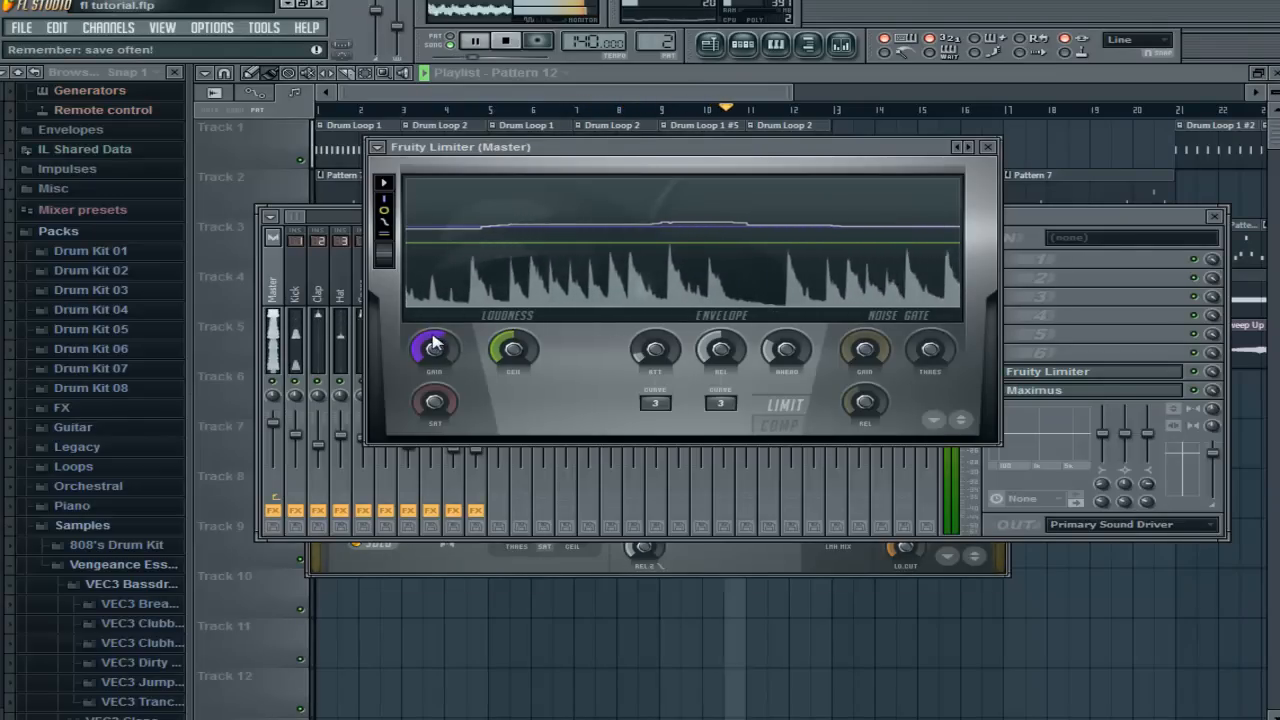
Lower the compressor threshold slightly and set the ratio to 2.5:1 in the Kick's Fruity Limiter, and restart playback.
left_click(293, 295)
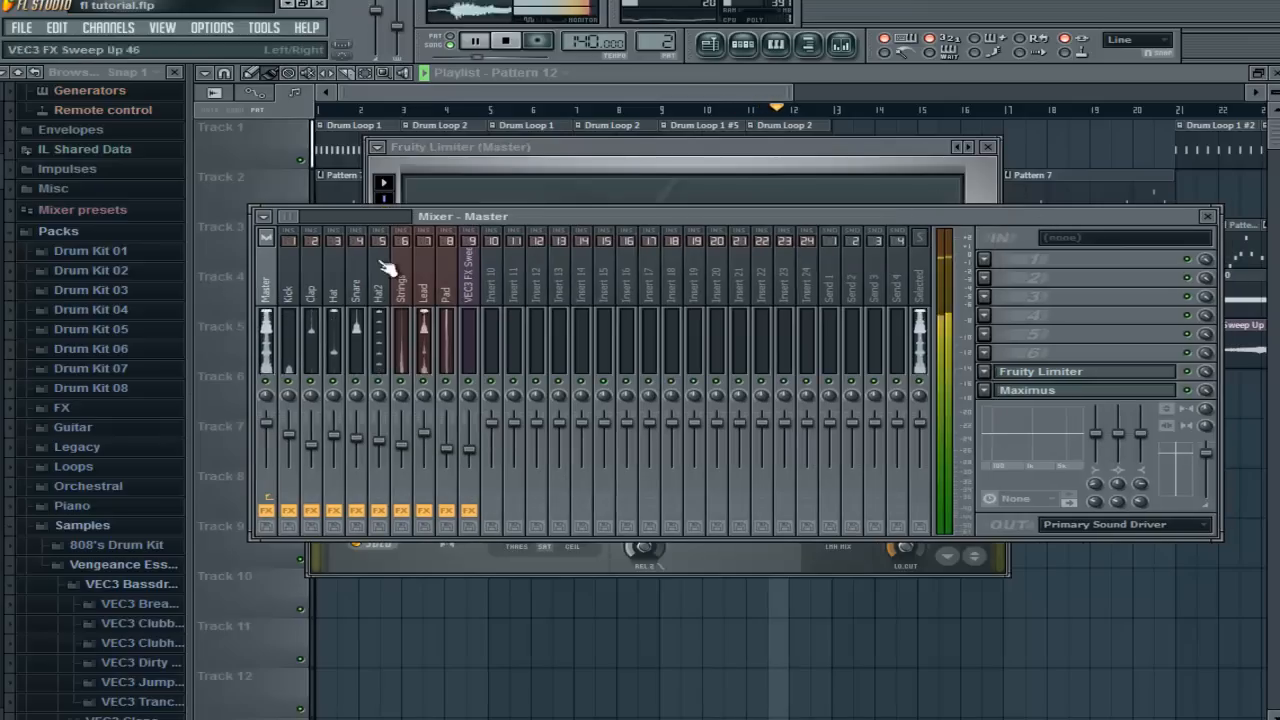
left_click(1040, 296)
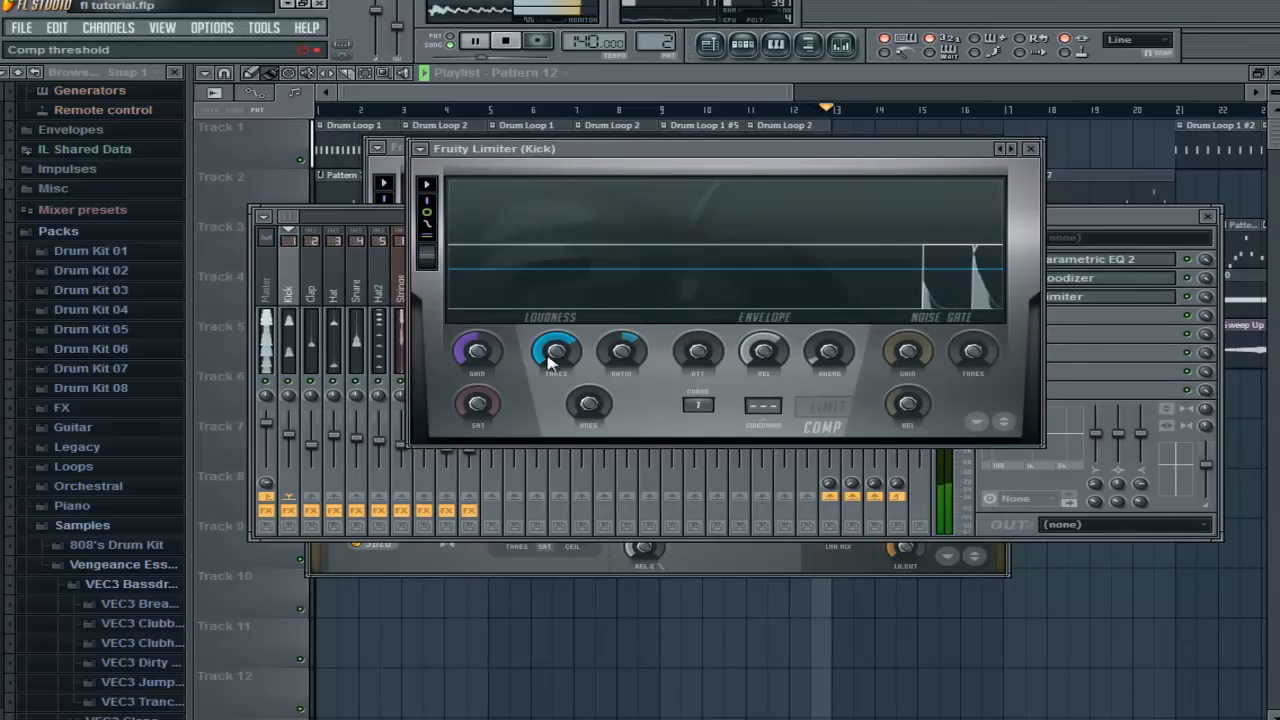
left_click_drag(566, 358, 566, 362)
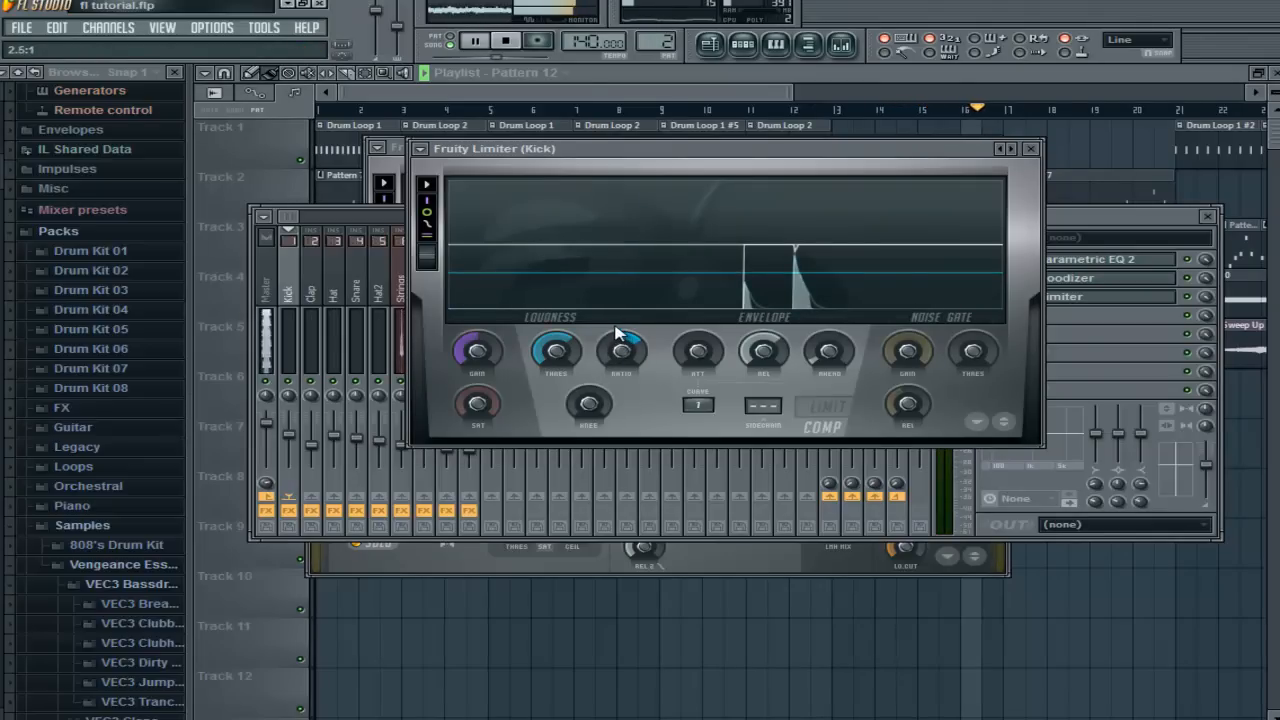
left_click(510, 74)
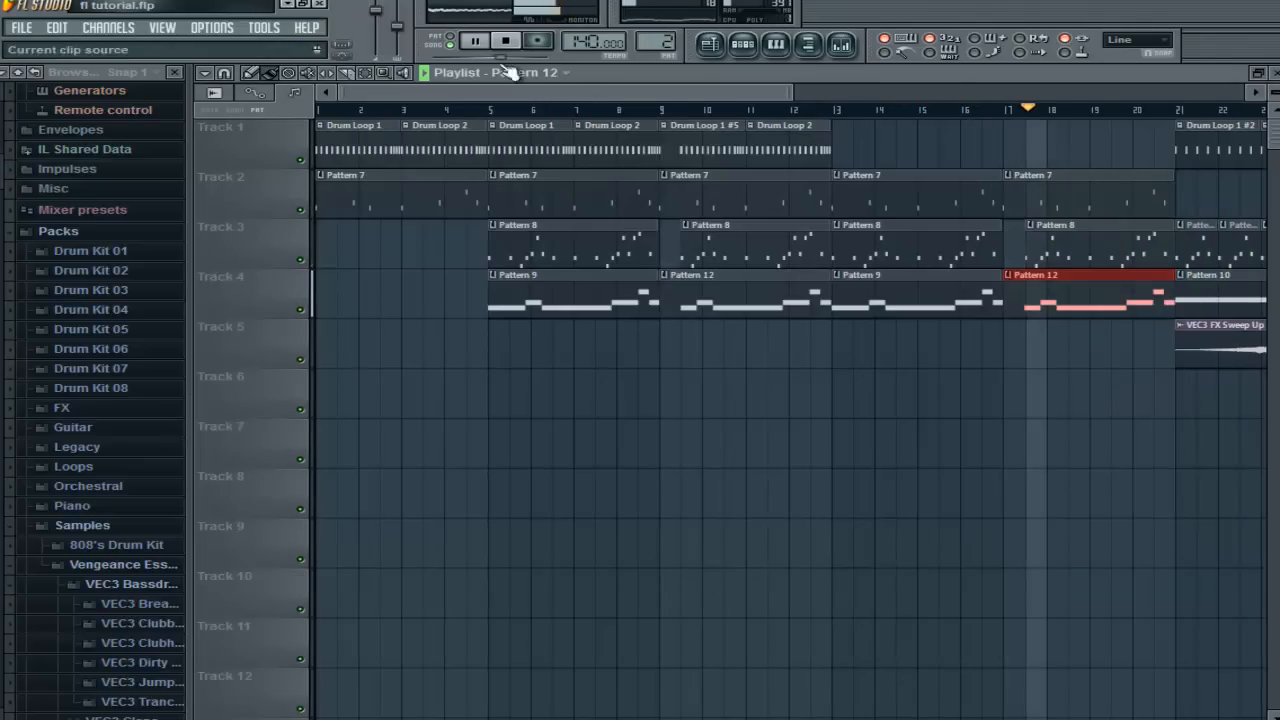
left_click(505, 42)
left_click(476, 41)
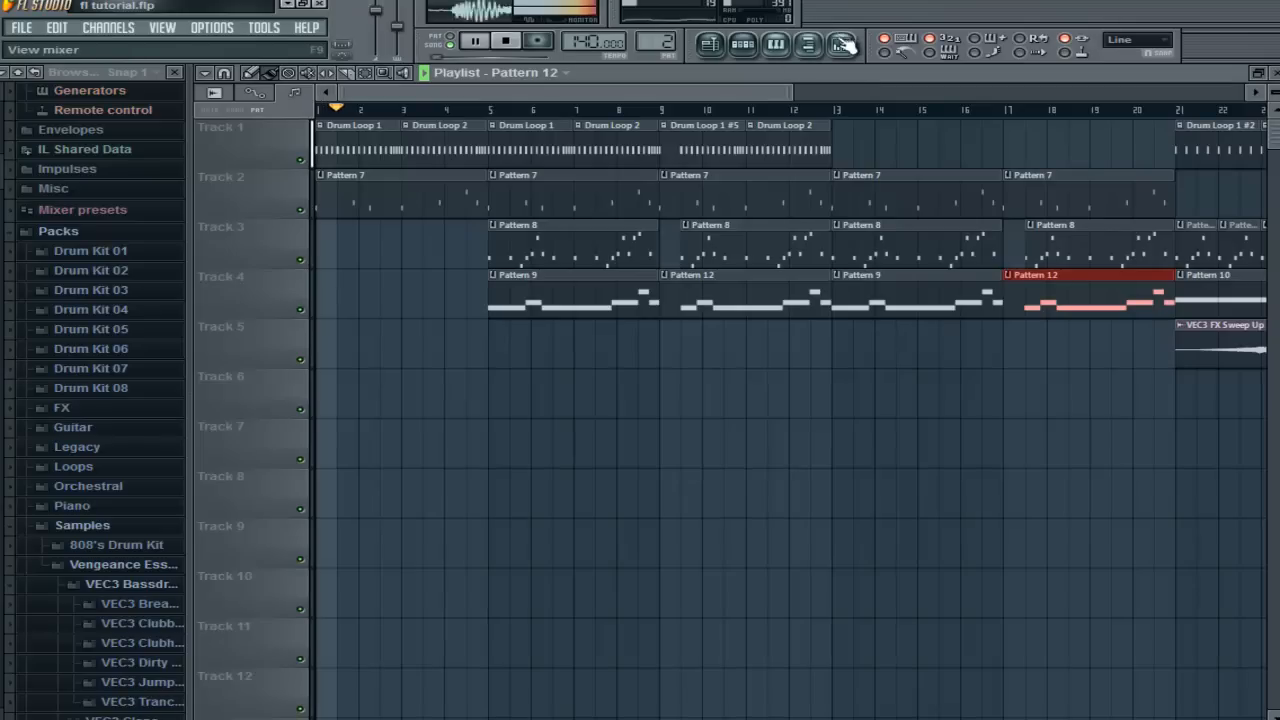
Add Fruity Limiter to the Snare track's fourth effect slot.
left_click(841, 44)
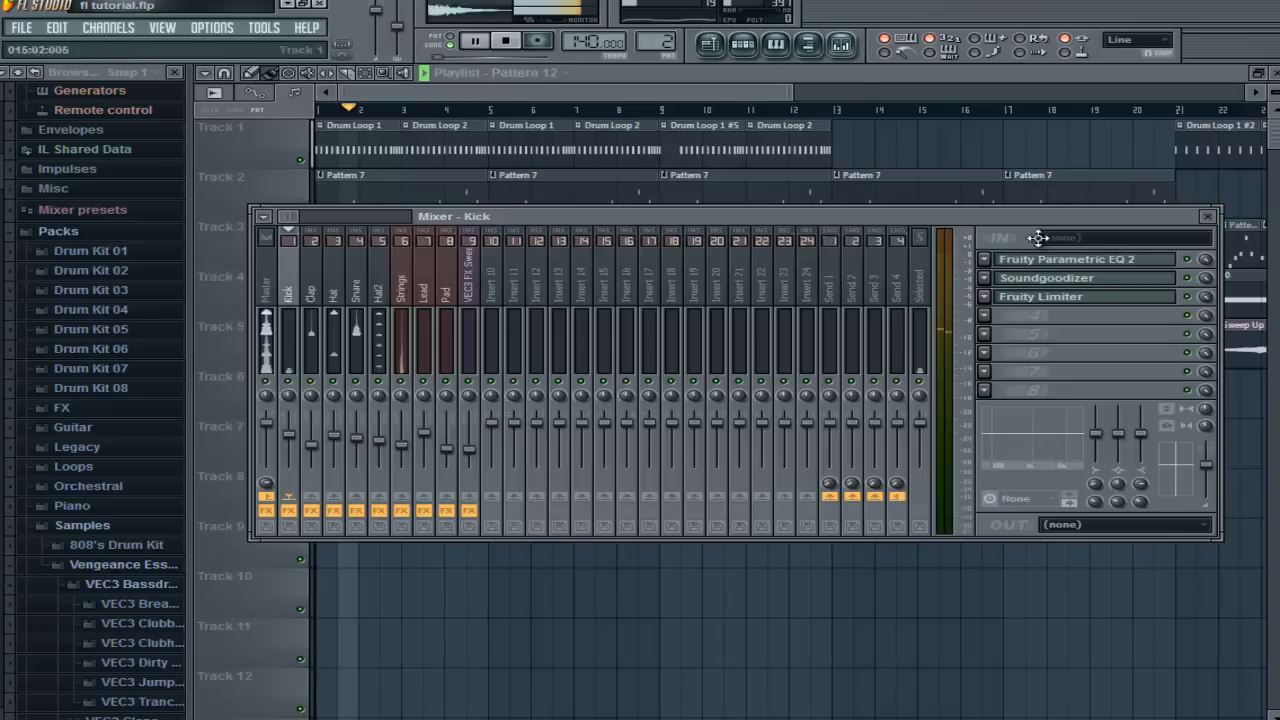
left_click(358, 290)
left_click(986, 316)
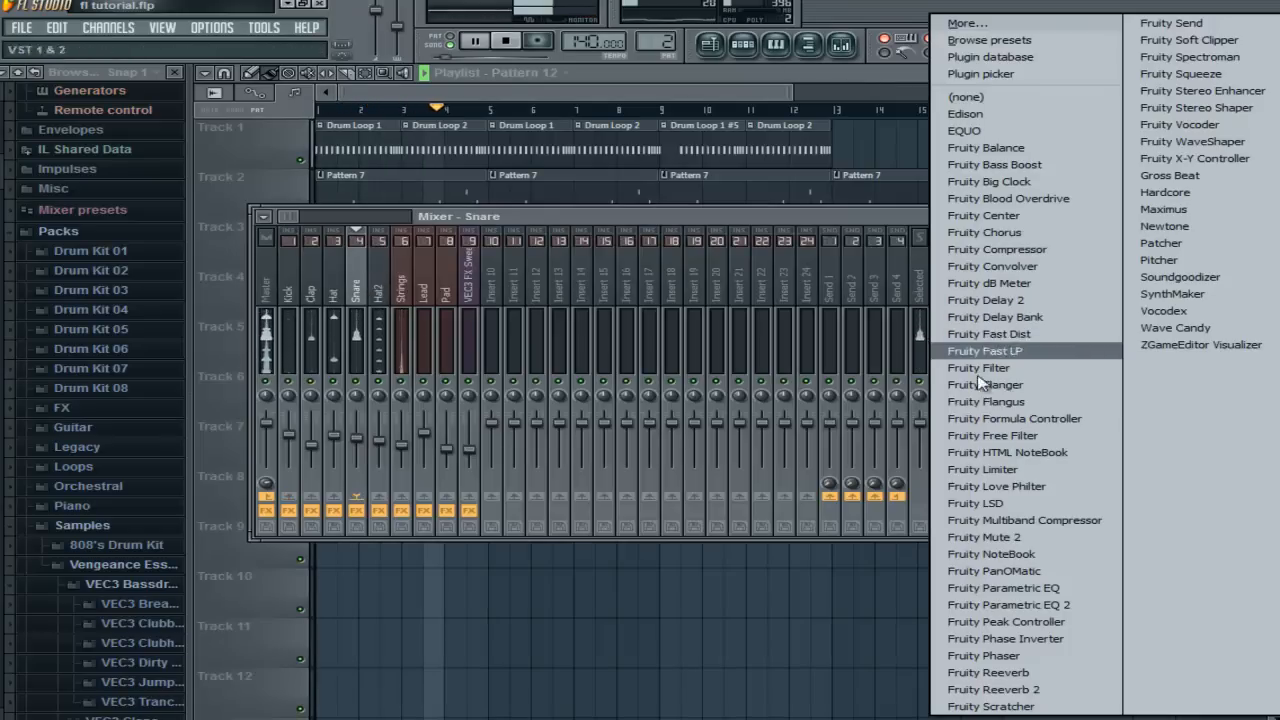
left_click(985, 469)
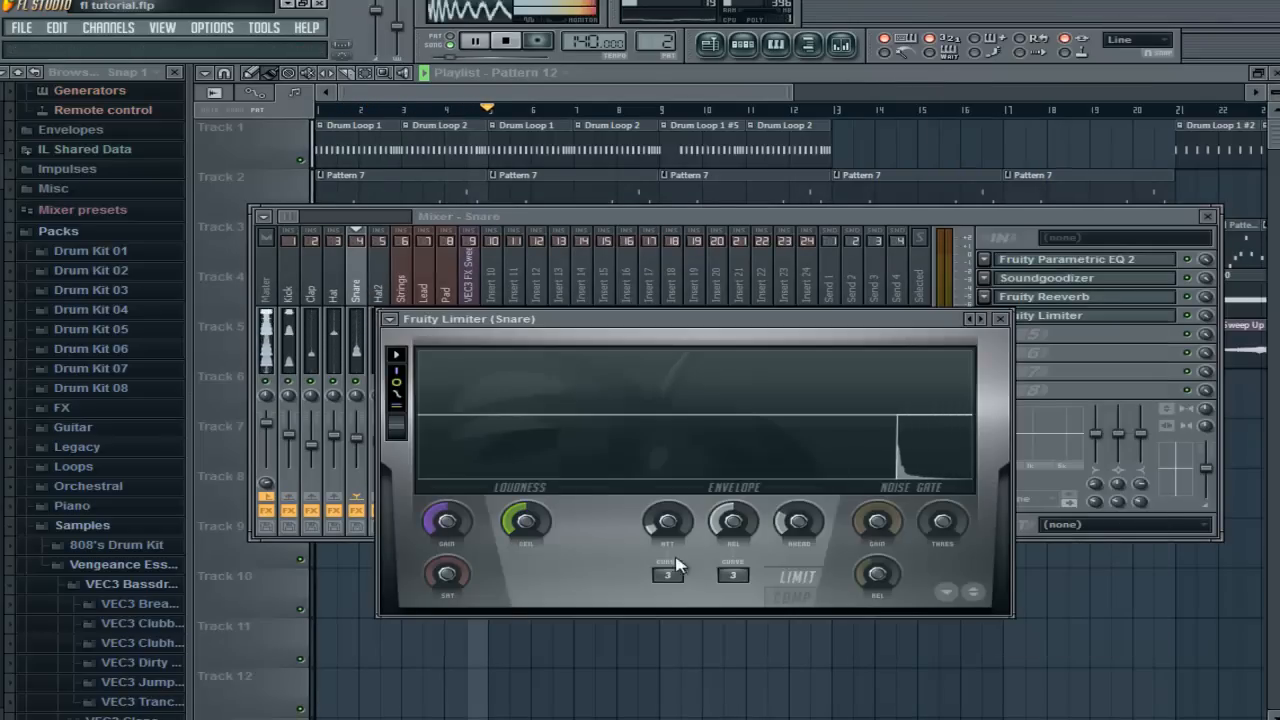
Switch the Snare's Fruity Limiter to compressor mode, lower the threshold, set the ratio to 2.0:1, and close it.
left_click(790, 596)
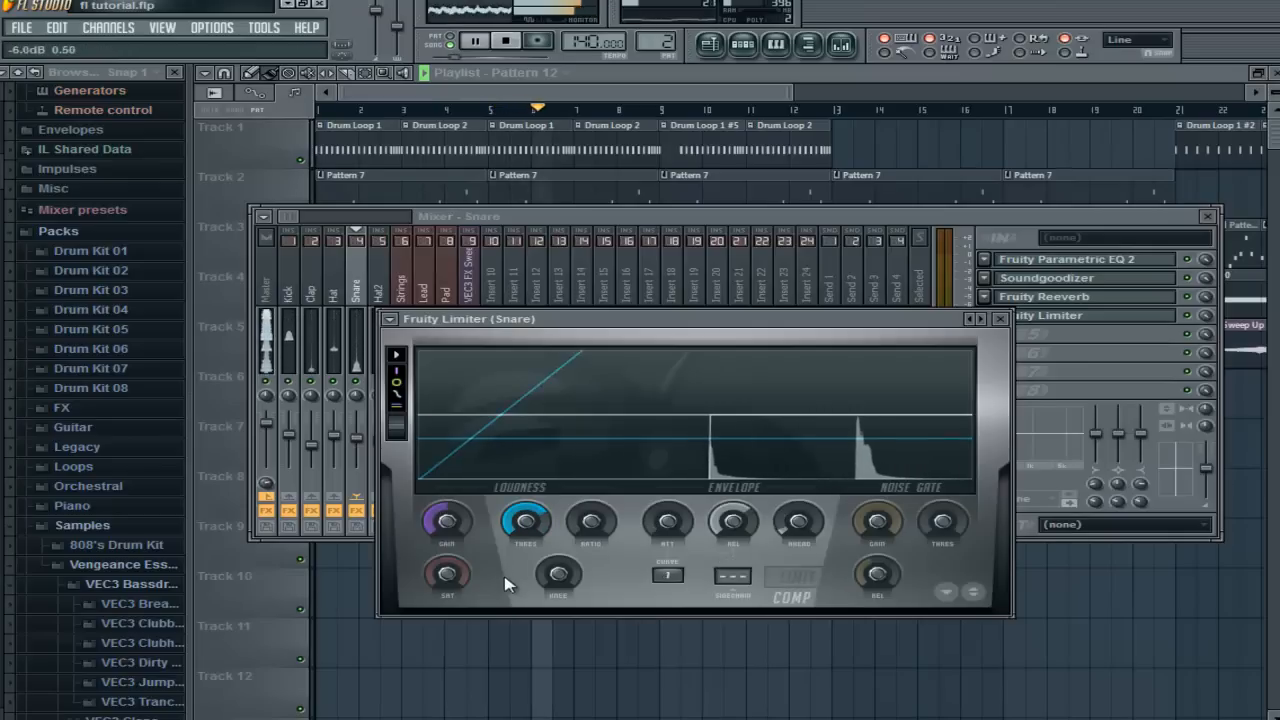
left_click_drag(495, 598, 496, 595)
left_click_drag(591, 520, 599, 448)
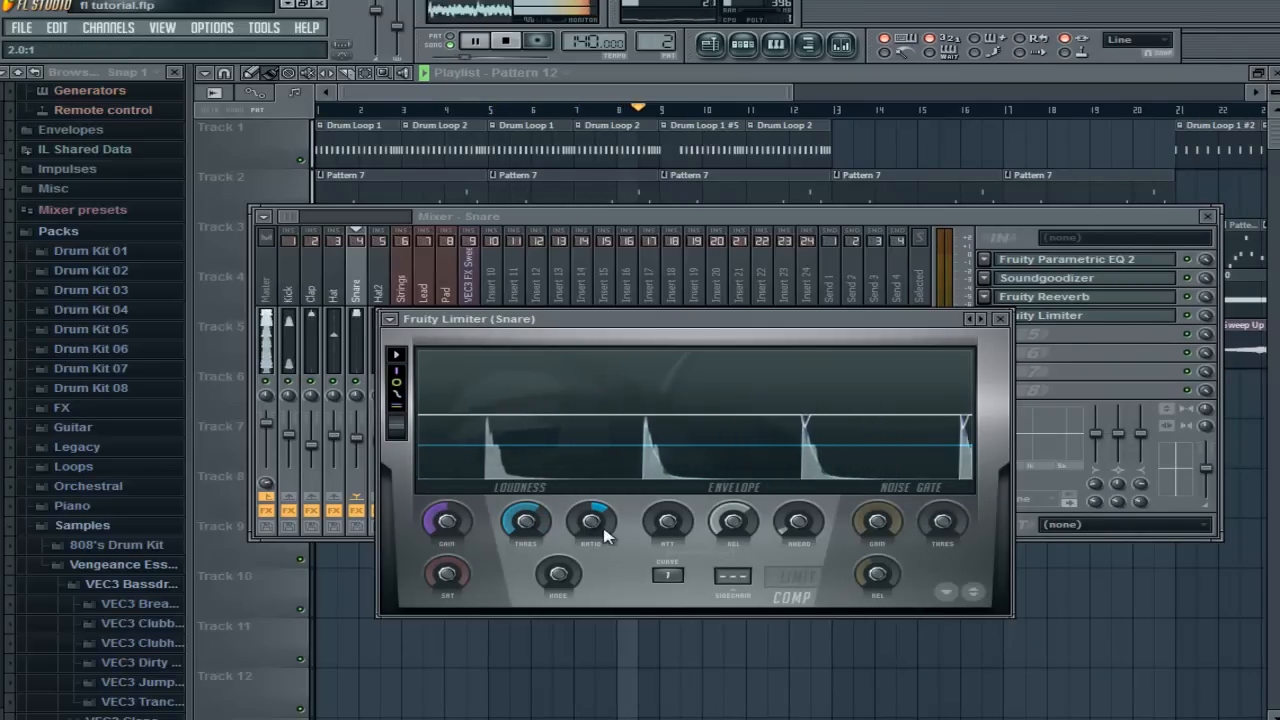
left_click(1000, 318)
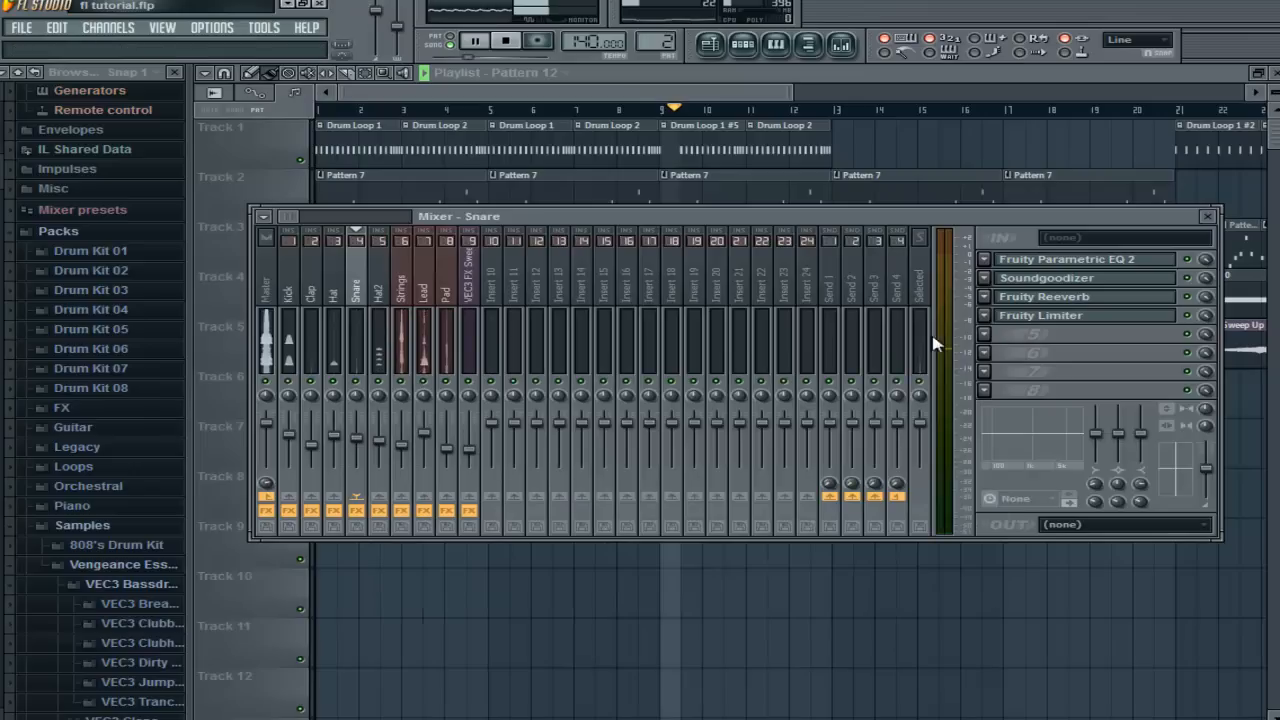
Check the master band in Maximus on the Master track during playback and return to the mixer.
left_click(266, 280)
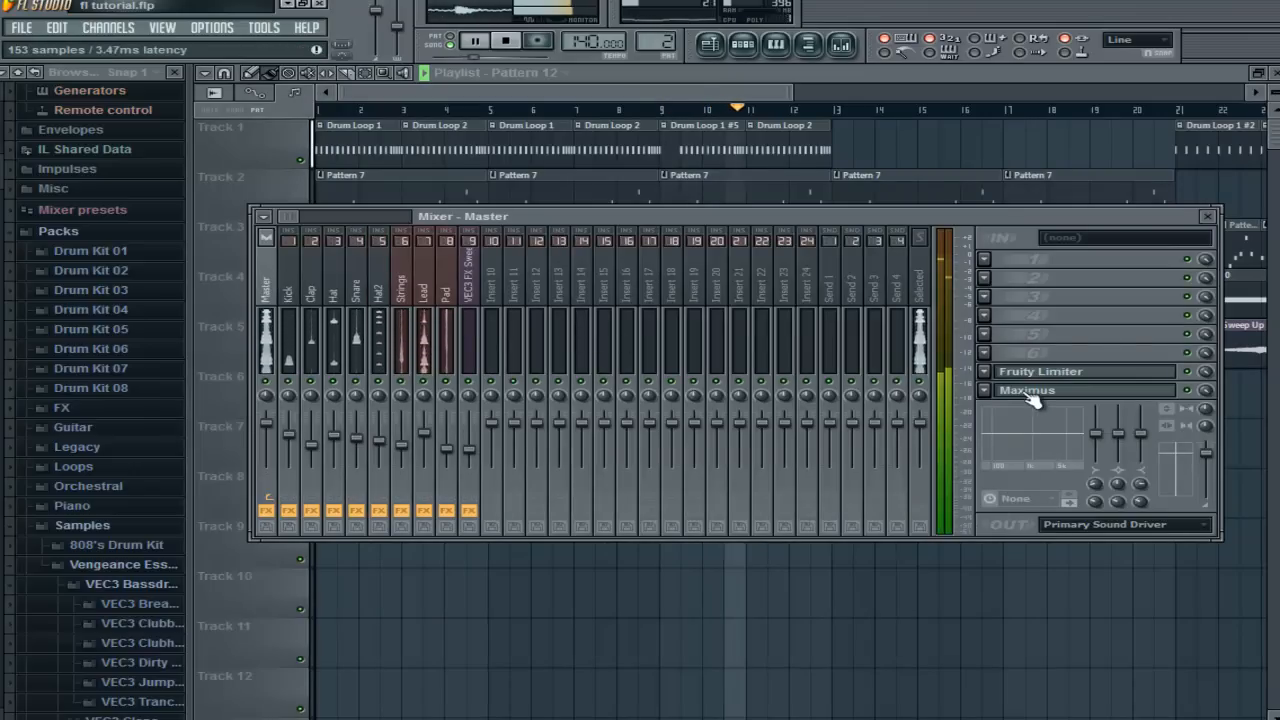
left_click(1020, 398)
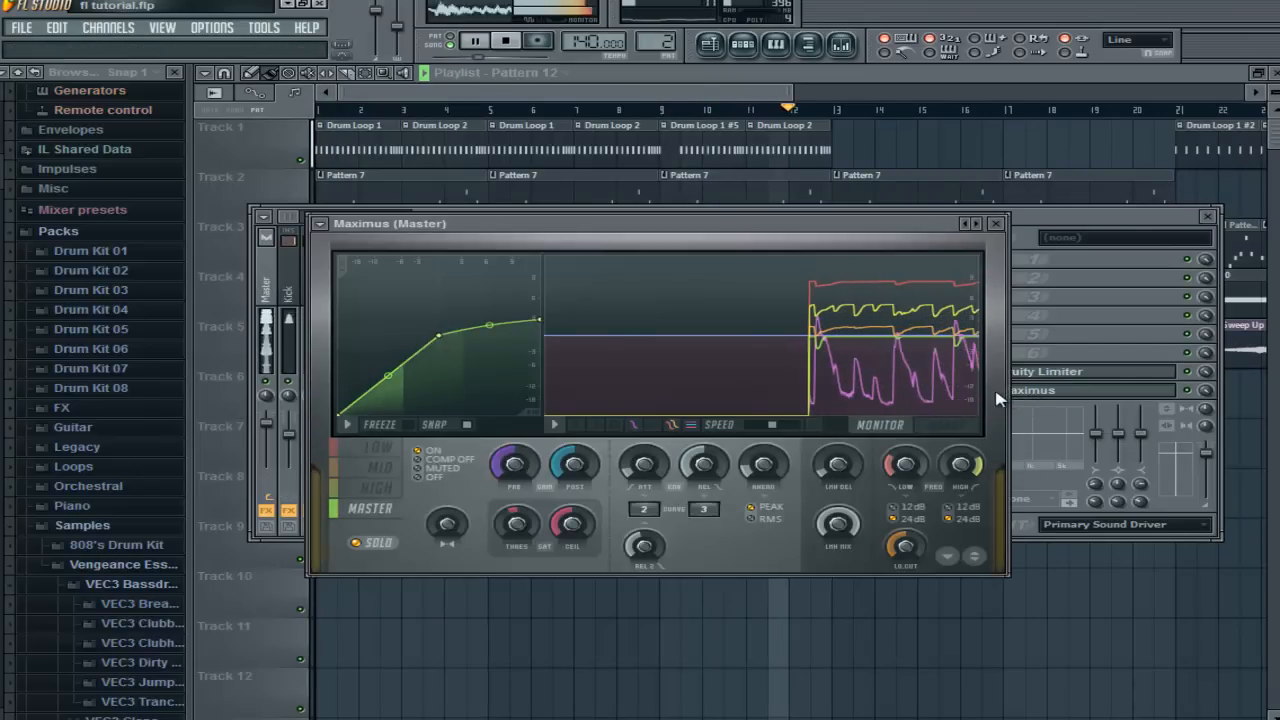
left_click(1073, 216)
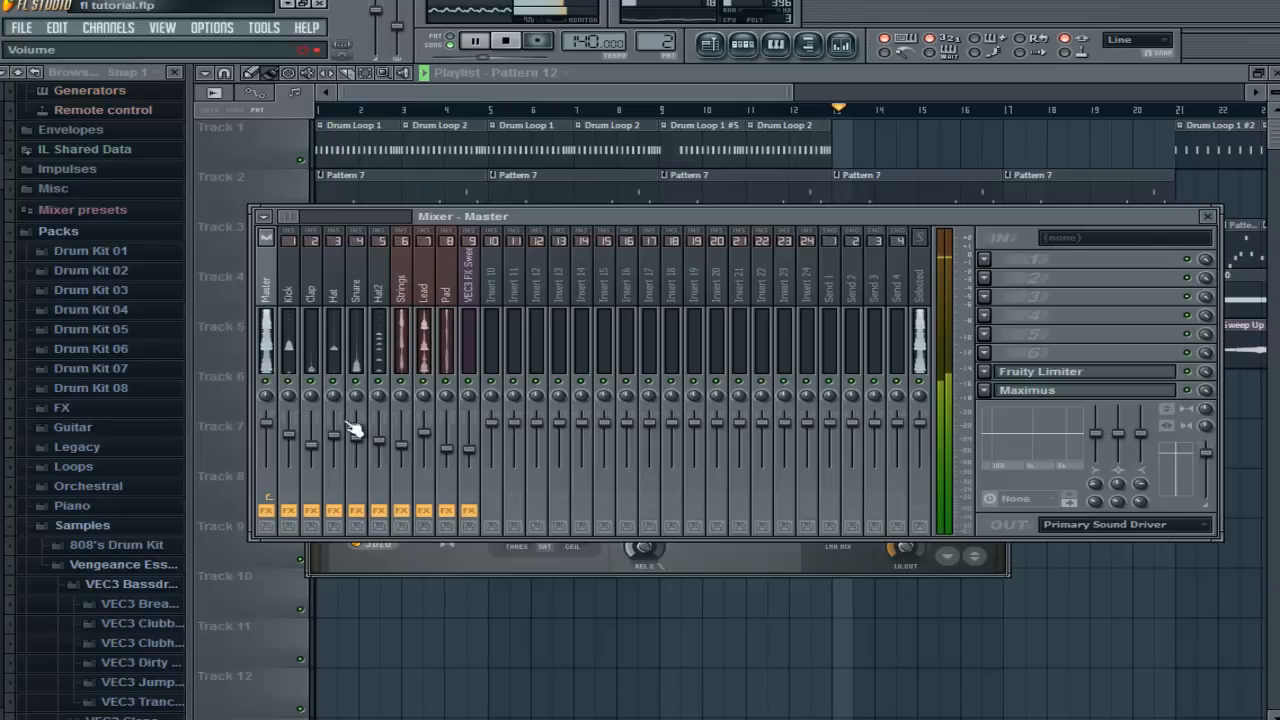
Lower the Kick compressor's threshold slightly, set its ratio to 2.6:1, stop playback, and clear the open windows off the playlist.
left_click(289, 345)
left_click(1005, 299)
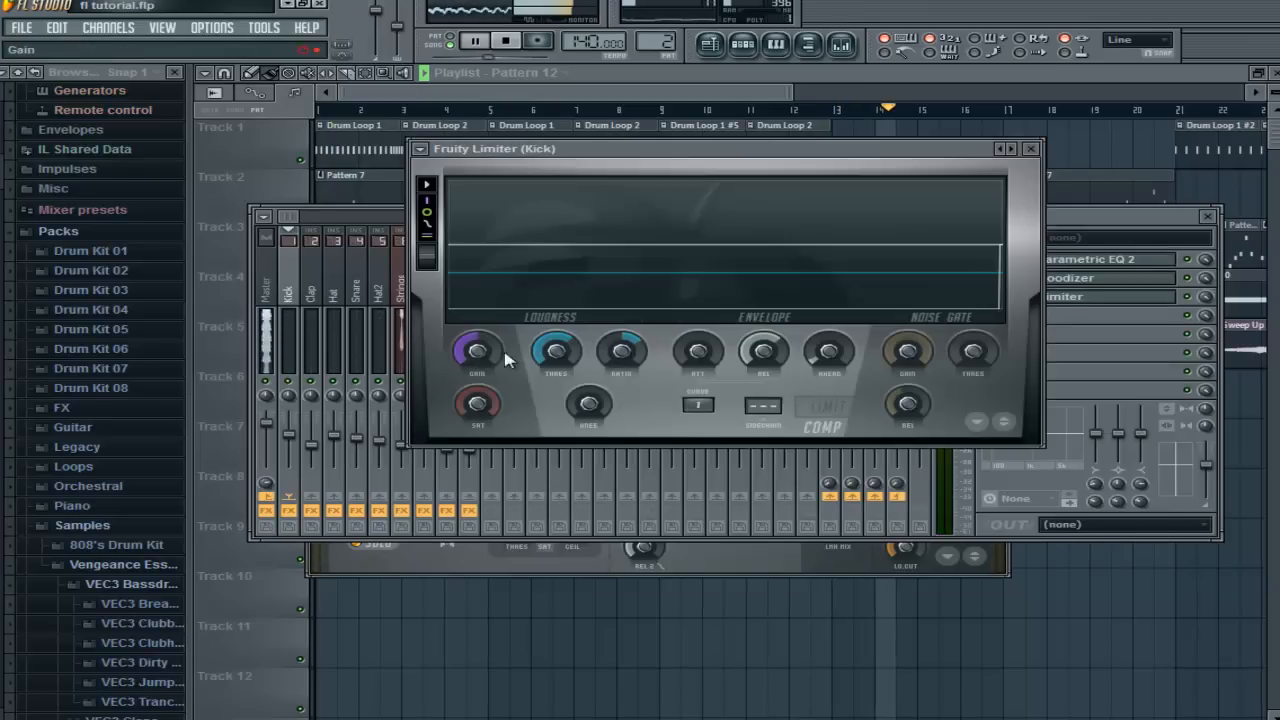
left_click_drag(622, 362, 634, 352)
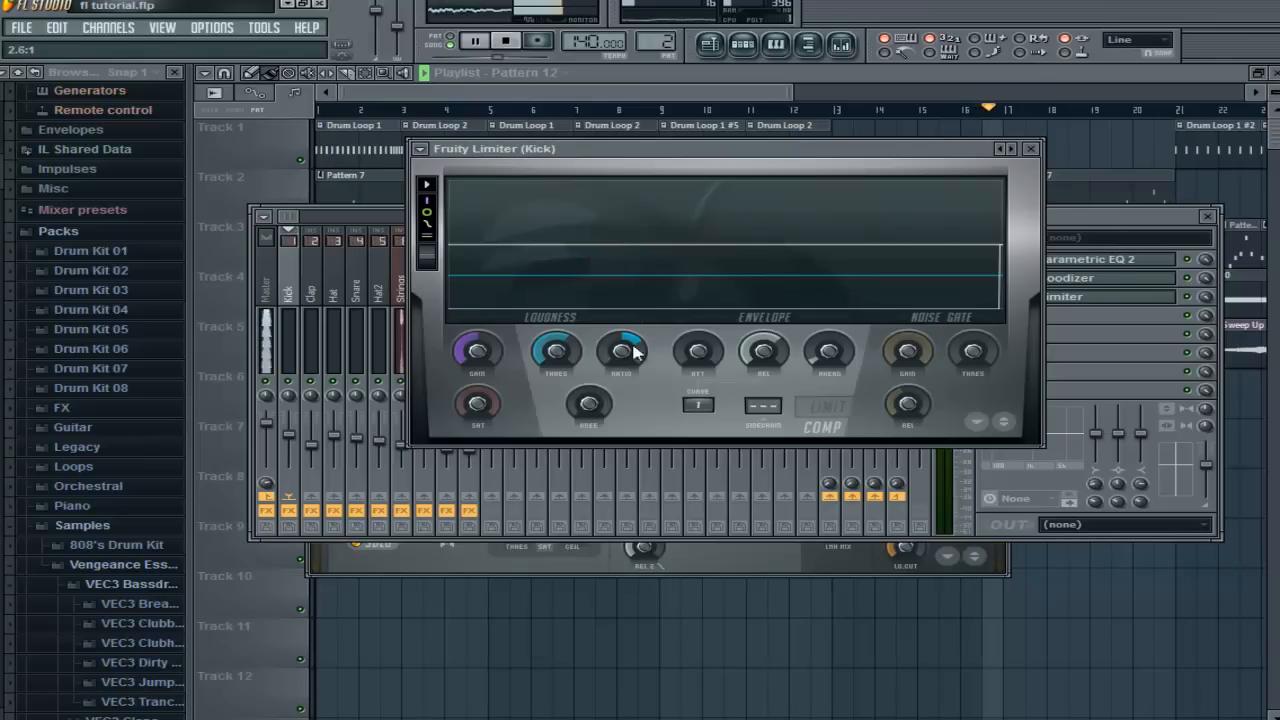
left_click(1072, 230)
left_click(508, 41)
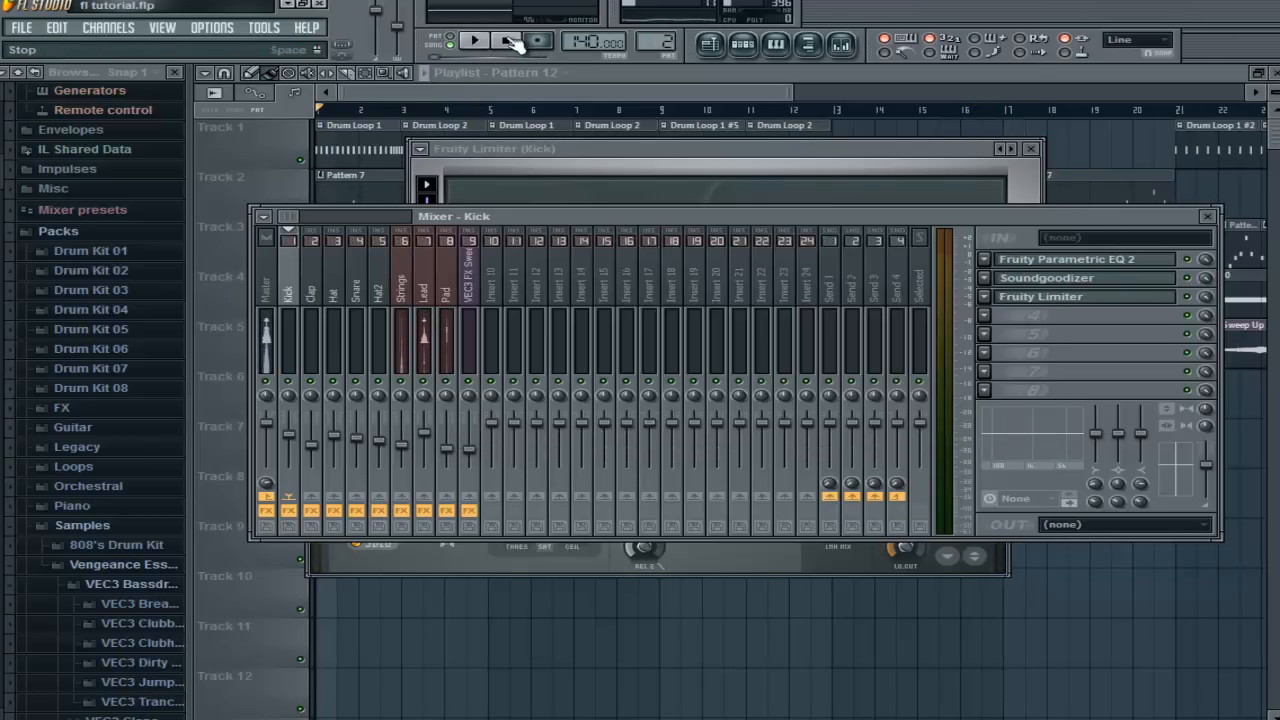
key("F12")
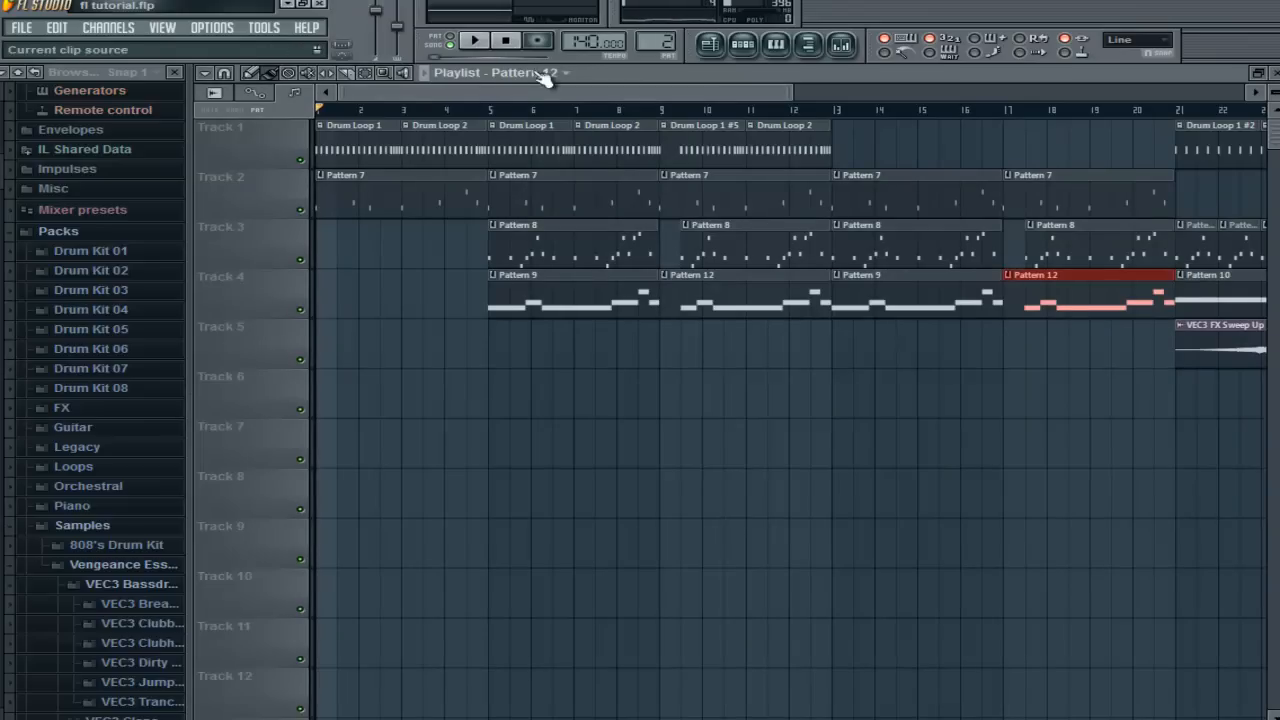
Restart playback, reopen Maximus on the Master track, and hide the band gain curves in its graph to inspect the peaks.
left_click(481, 41)
left_click(841, 43)
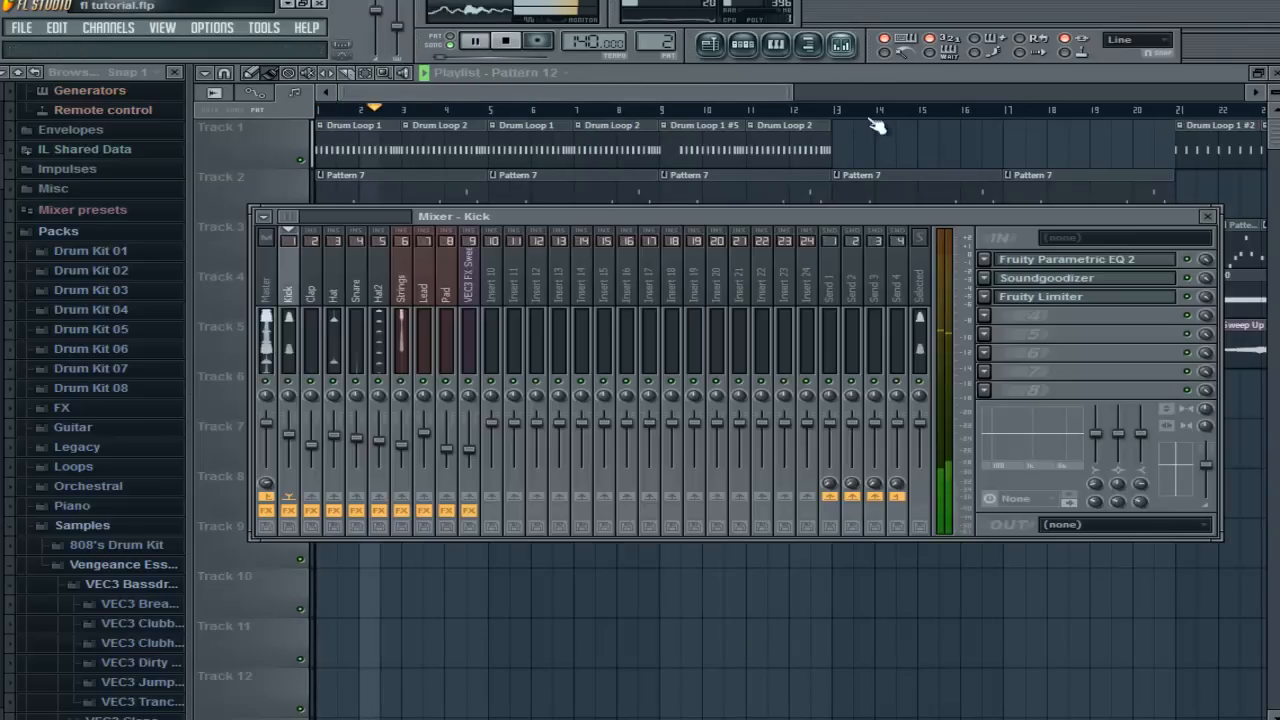
left_click(272, 280)
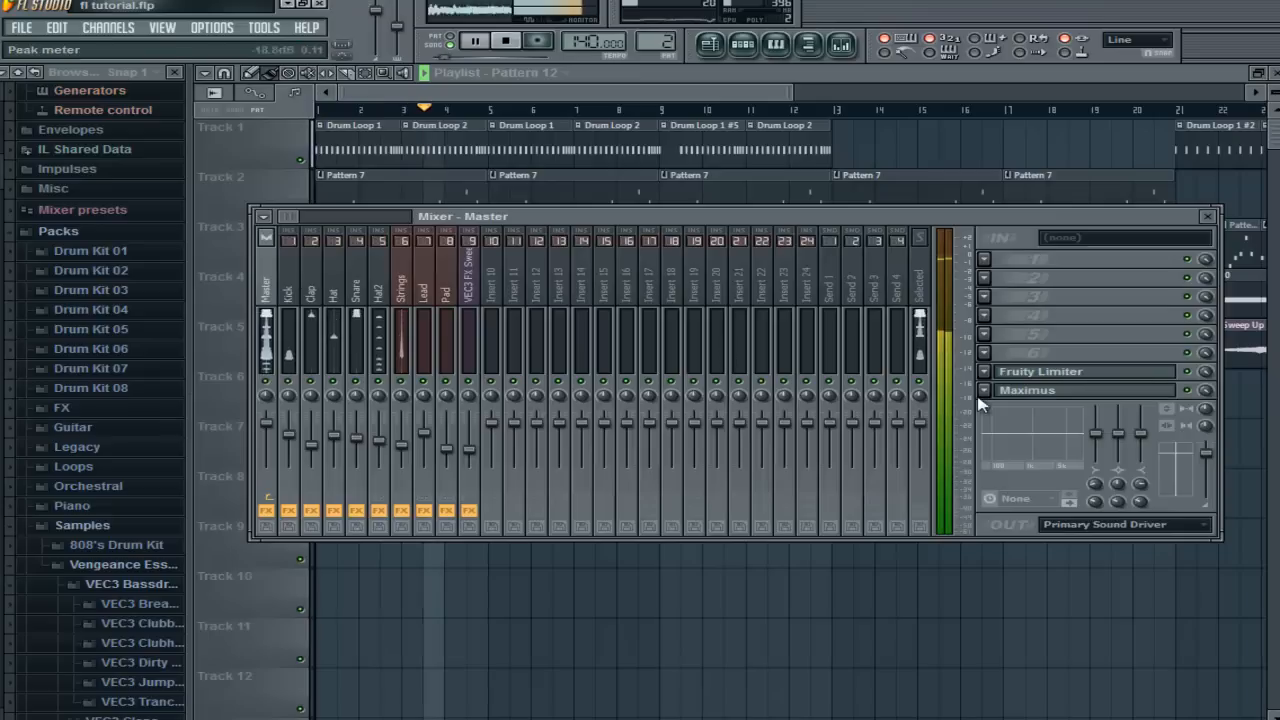
left_click(1043, 393)
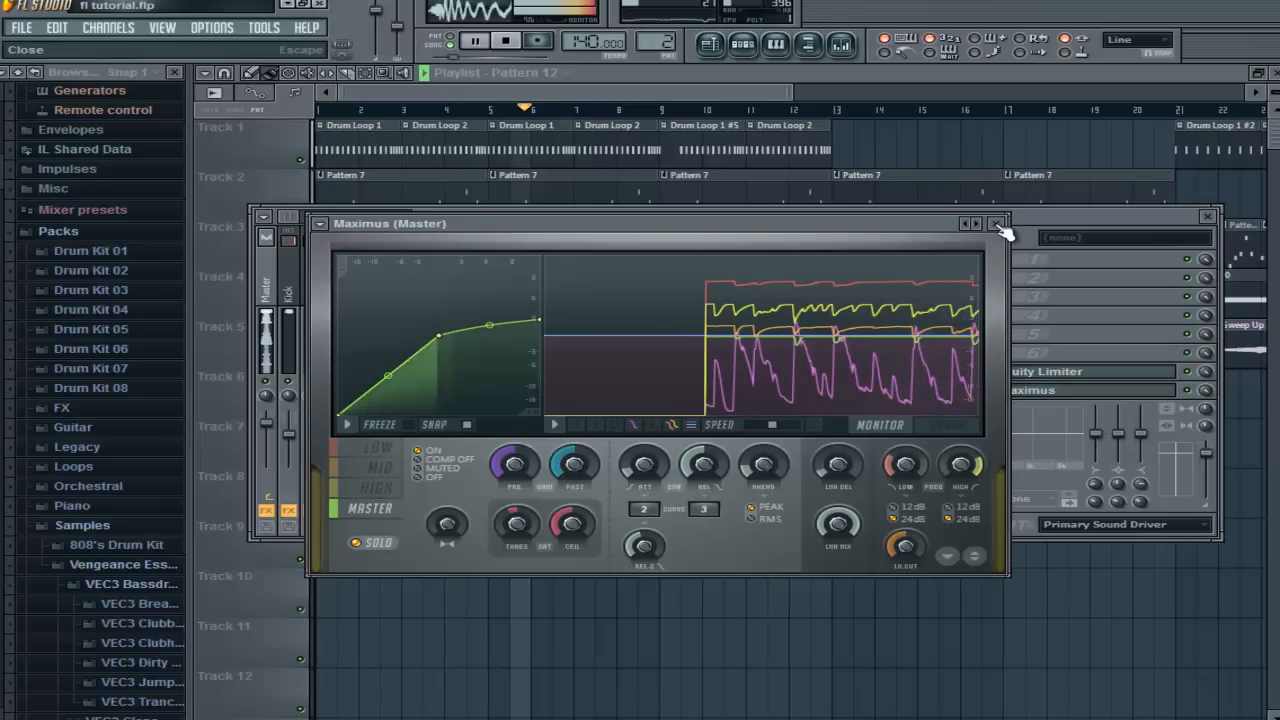
left_click(676, 430)
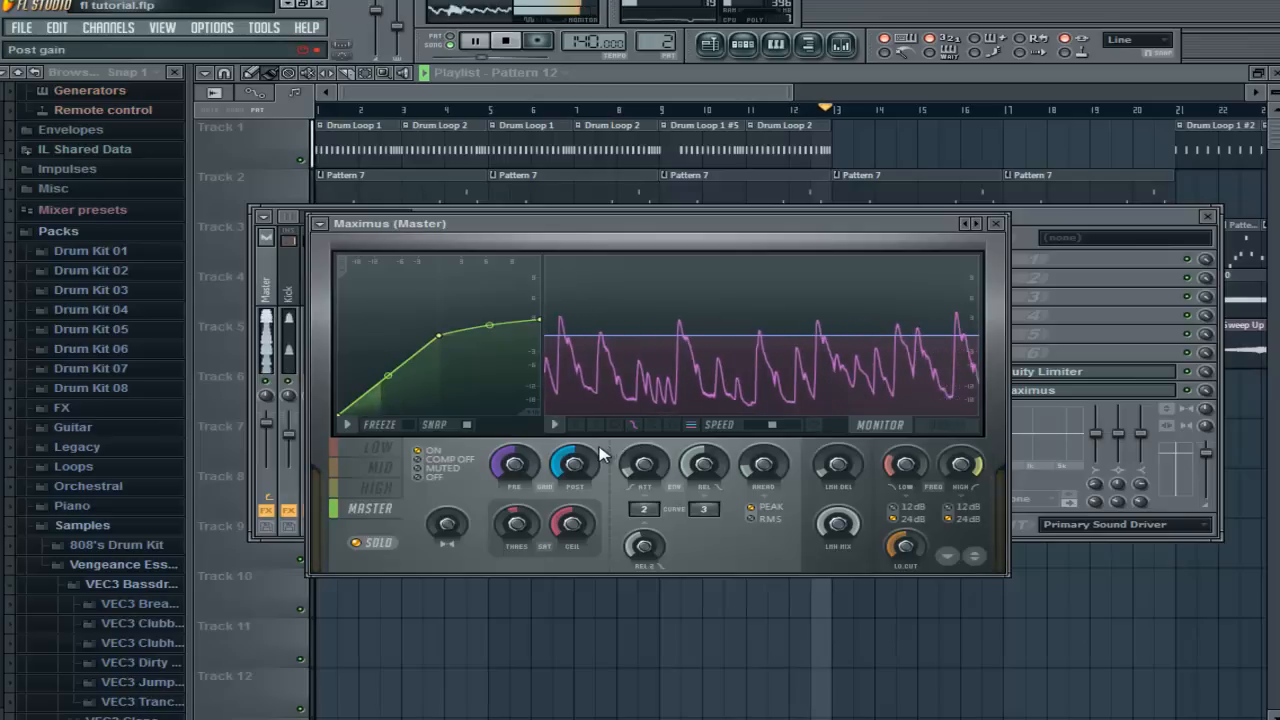
Clear the mixer and Maximus windows off the playlist and stop playback.
left_click(1117, 214)
left_click_drag(723, 93, 830, 94)
key("space")
left_click_drag(690, 94, 705, 95)
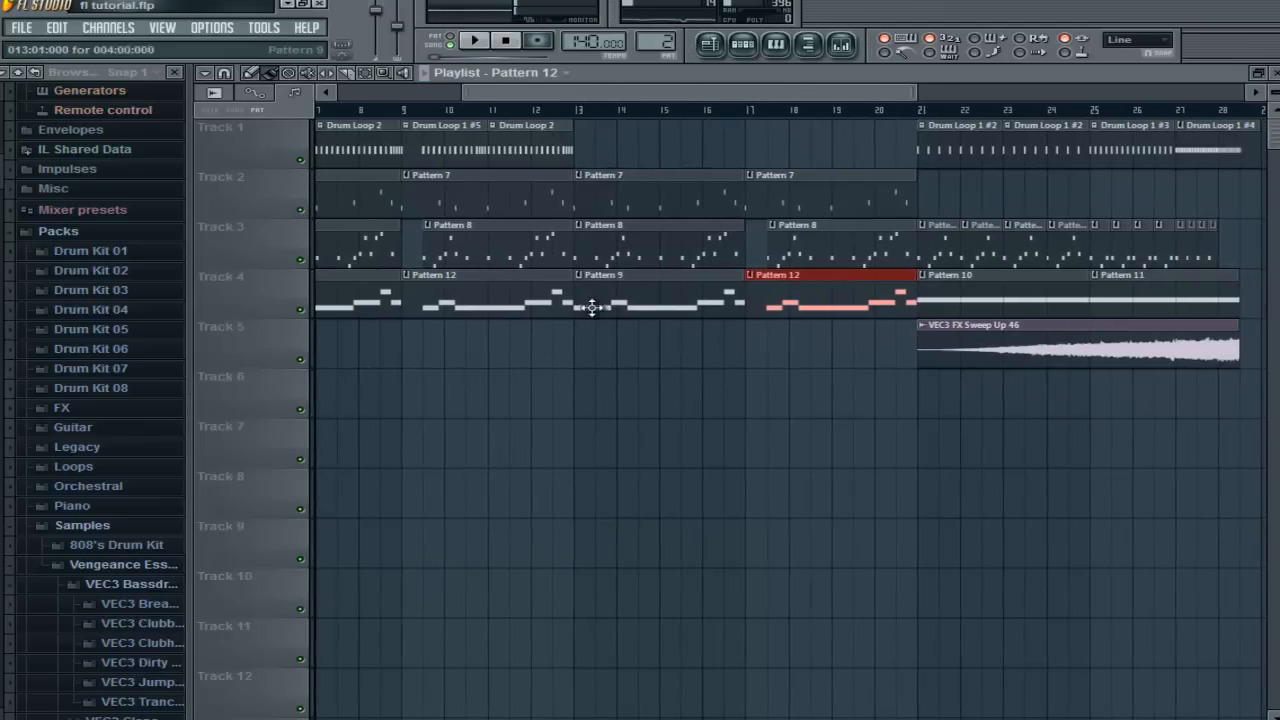
Find the VEC3 FX Sweep Down 29 sample in the VEC3 FX folder and place it on Track 6 at bar 13.
mouse_move(2, 275)
left_mouse_down()
mouse_move(1, 508)
mouse_move(1, 300)
left_mouse_up()
scroll(128, 345, "down", 3)
left_click(130, 331)
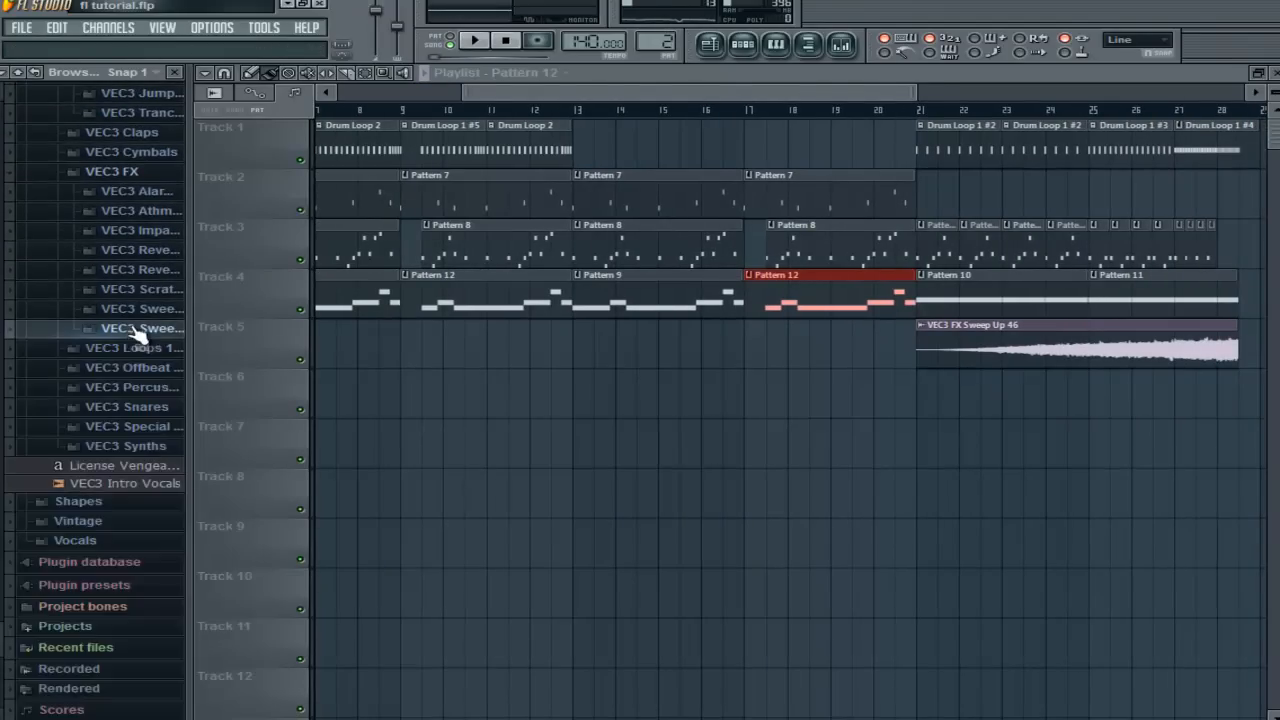
left_click(130, 310)
scroll(100, 406, "down", 7)
left_click(134, 226)
scroll(136, 343, "up", 2)
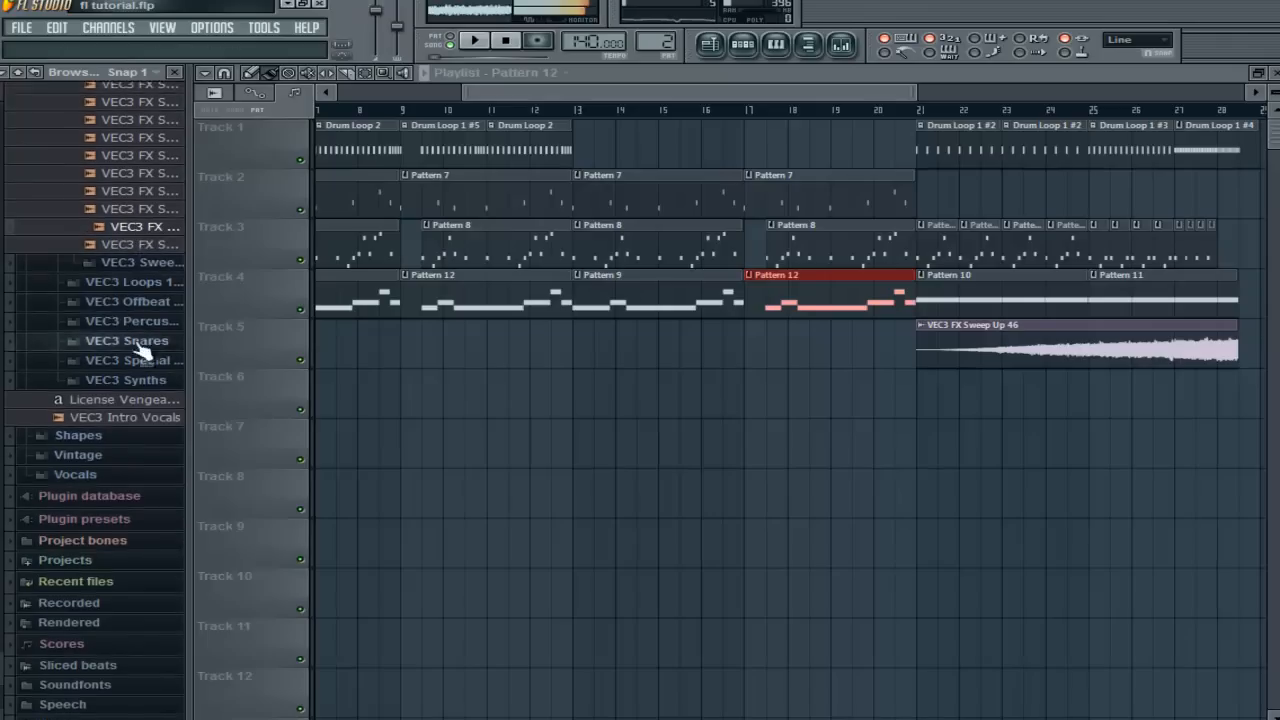
left_click_drag(134, 334, 174, 340)
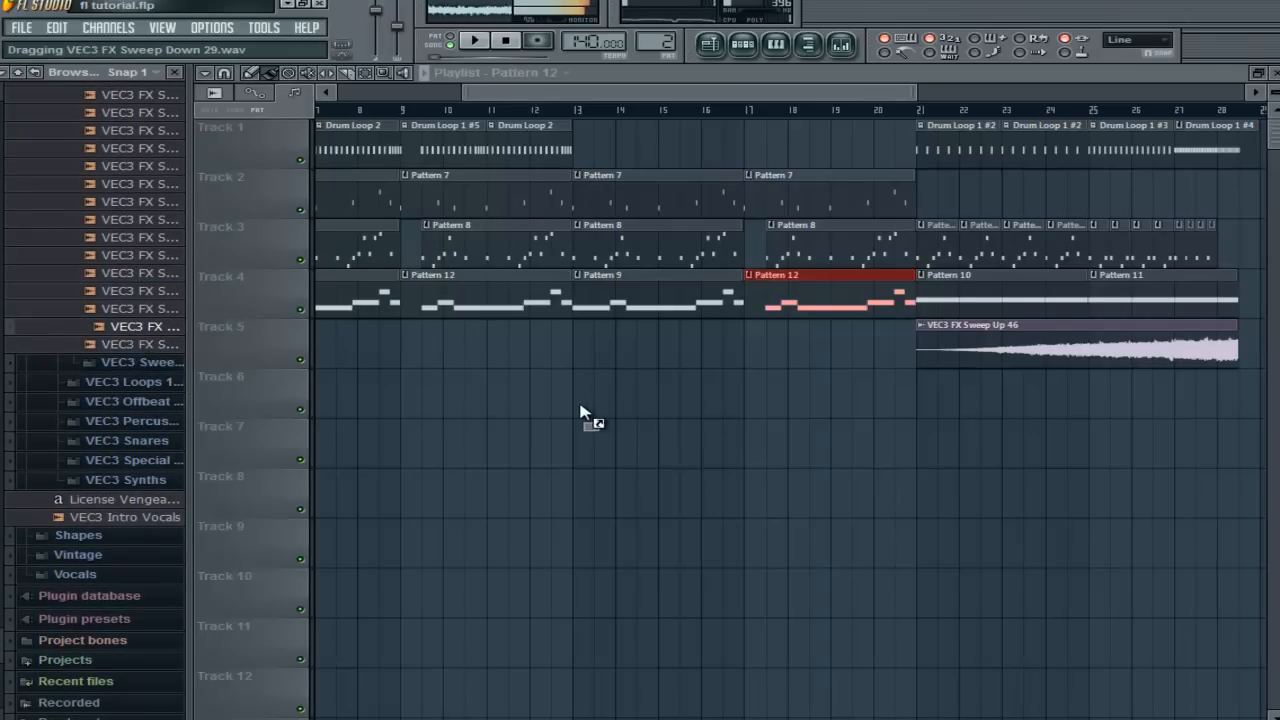
left_click_drag(581, 413, 582, 398)
Route the VEC3 FX Sweep Down 29 channel to mixer track 10 and lower that track's volume to about -15.1 dB.
double_click(607, 399)
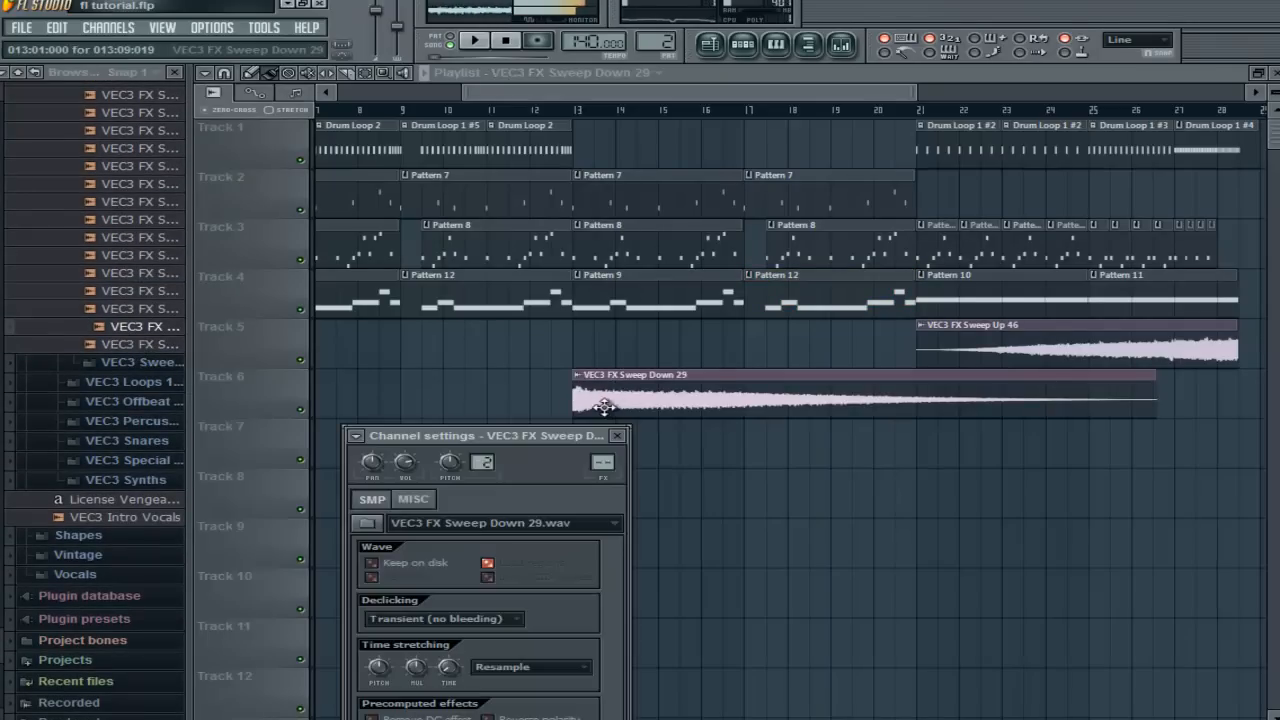
left_click(345, 450)
left_click(400, 478)
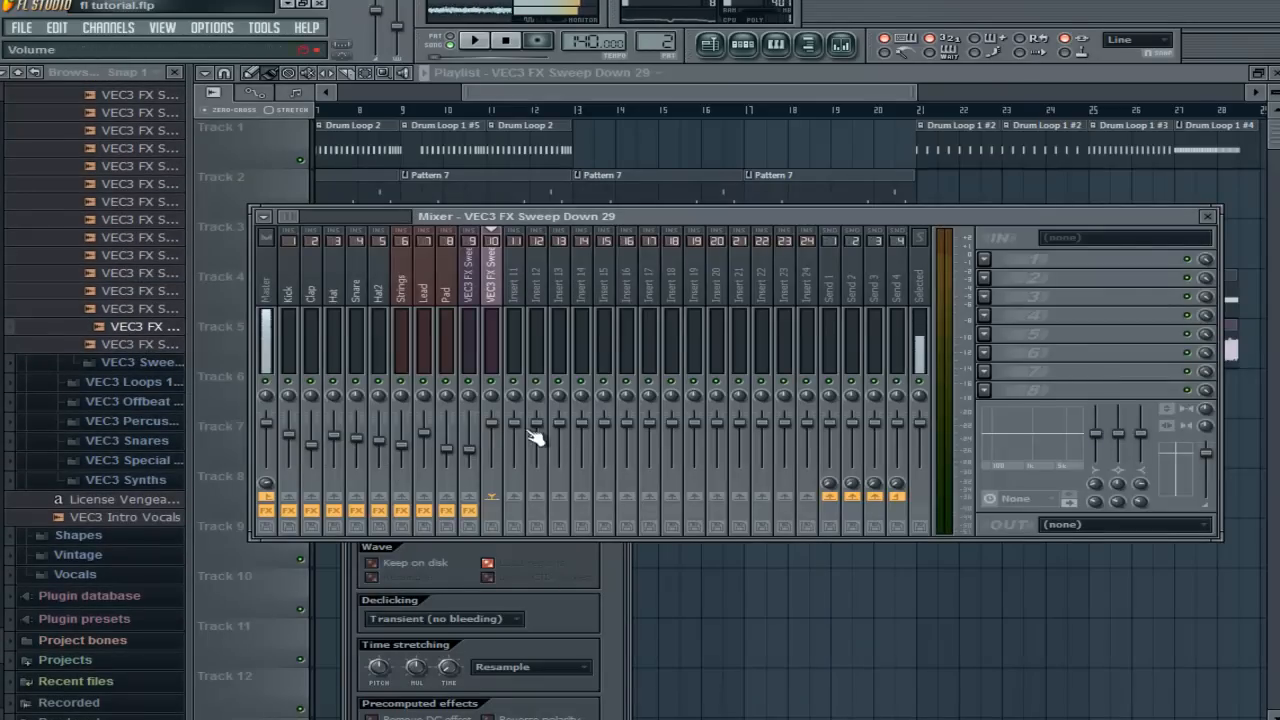
left_click_drag(500, 428, 490, 495)
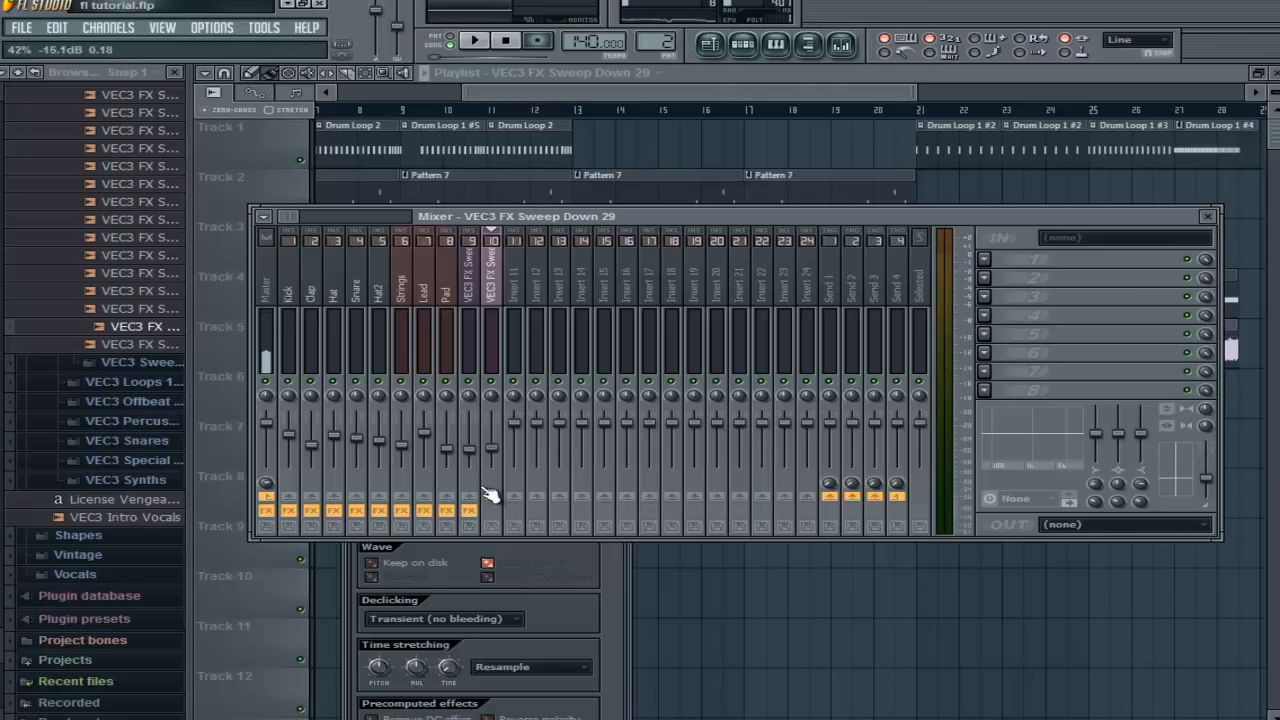
Time-stretch the VEC3 FX Sweep Down 29 clip so it ends at bar 21, and play the song from bar 11.
left_click(581, 95)
double_click(743, 389)
left_click_drag(448, 666, 470, 420)
key("space")
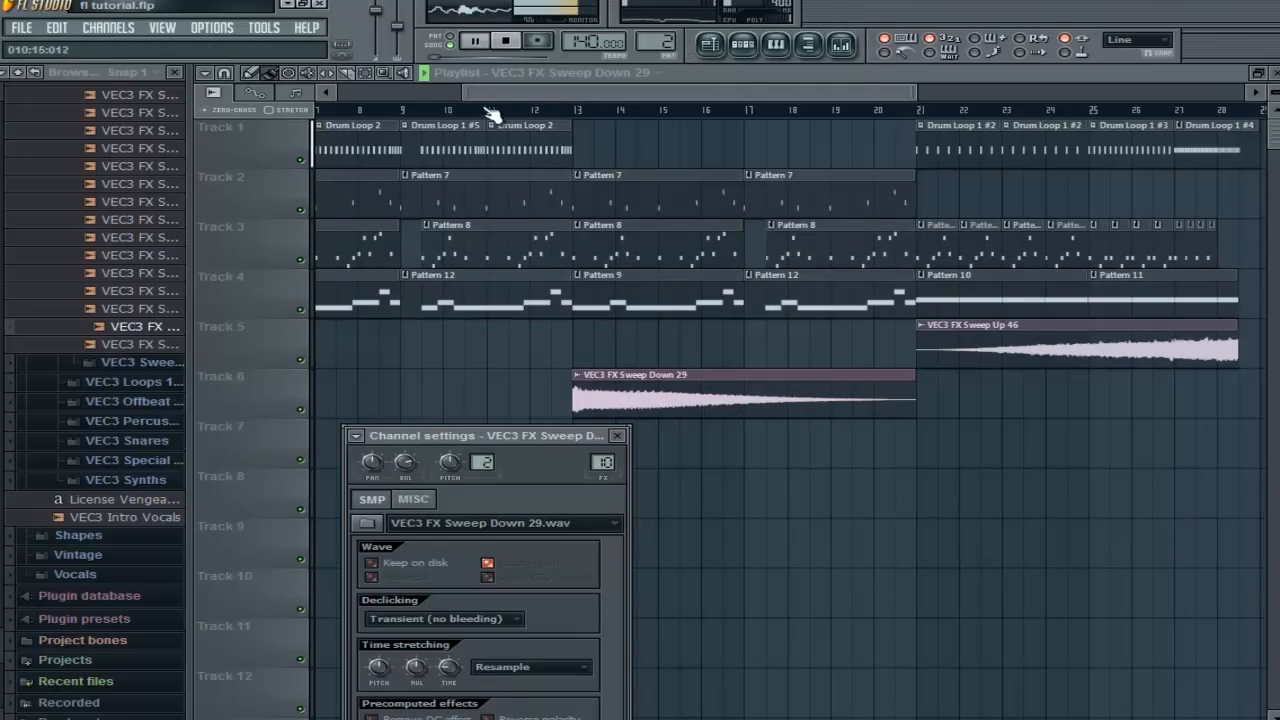
left_click(488, 110)
Add a Drum Loop 1 #2 clip on Track 1 at bar 13, trim it to its first hit, and play the transition.
left_click(953, 121)
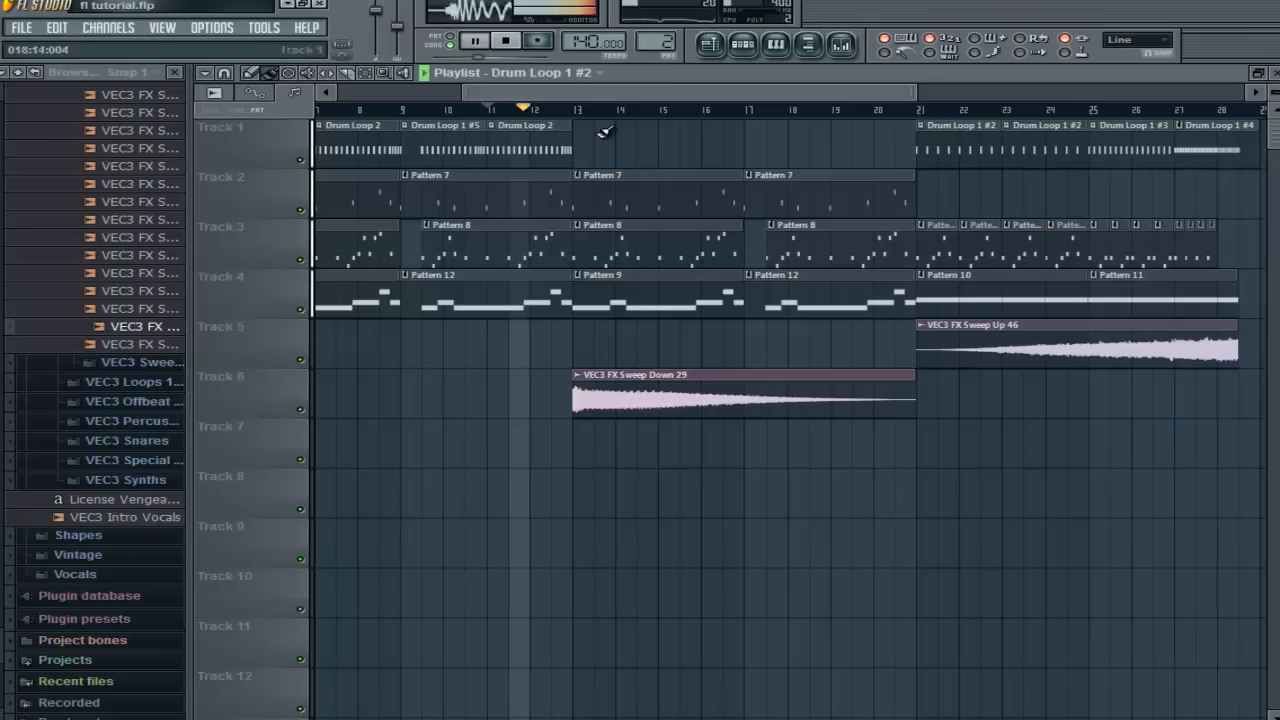
left_click(586, 134)
key("space")
left_click_drag(652, 142, 593, 132)
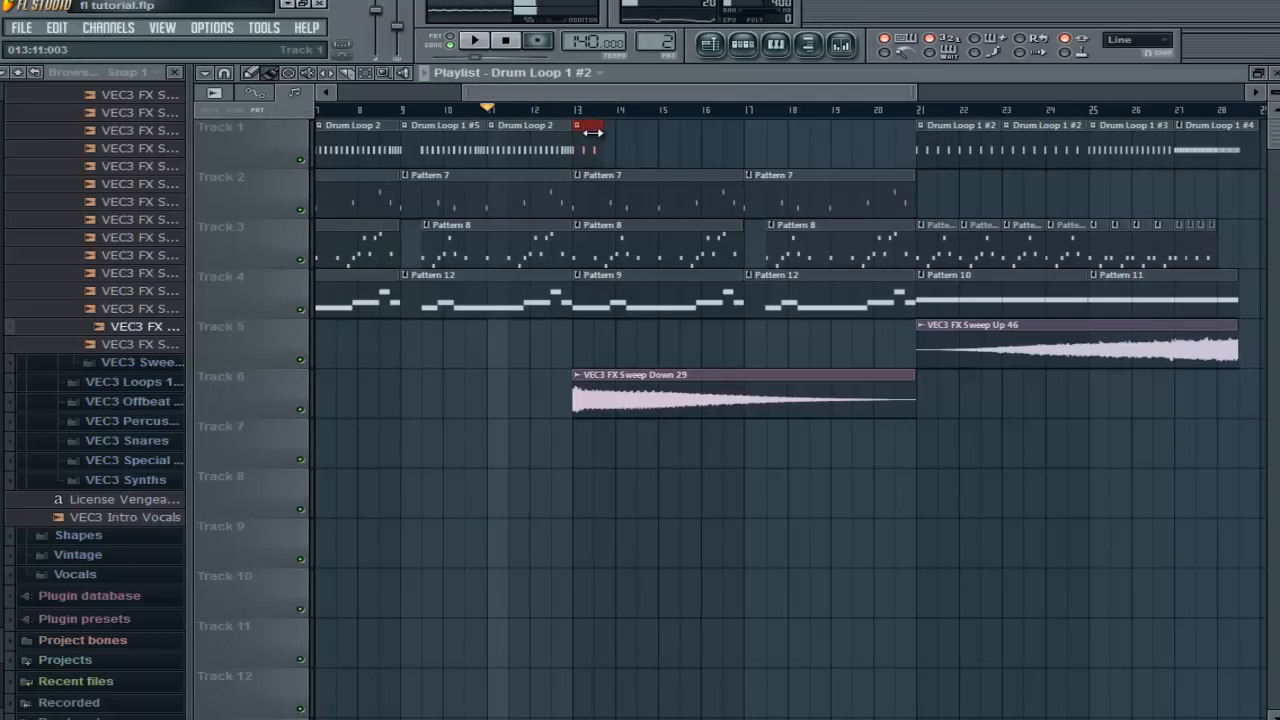
key("space")
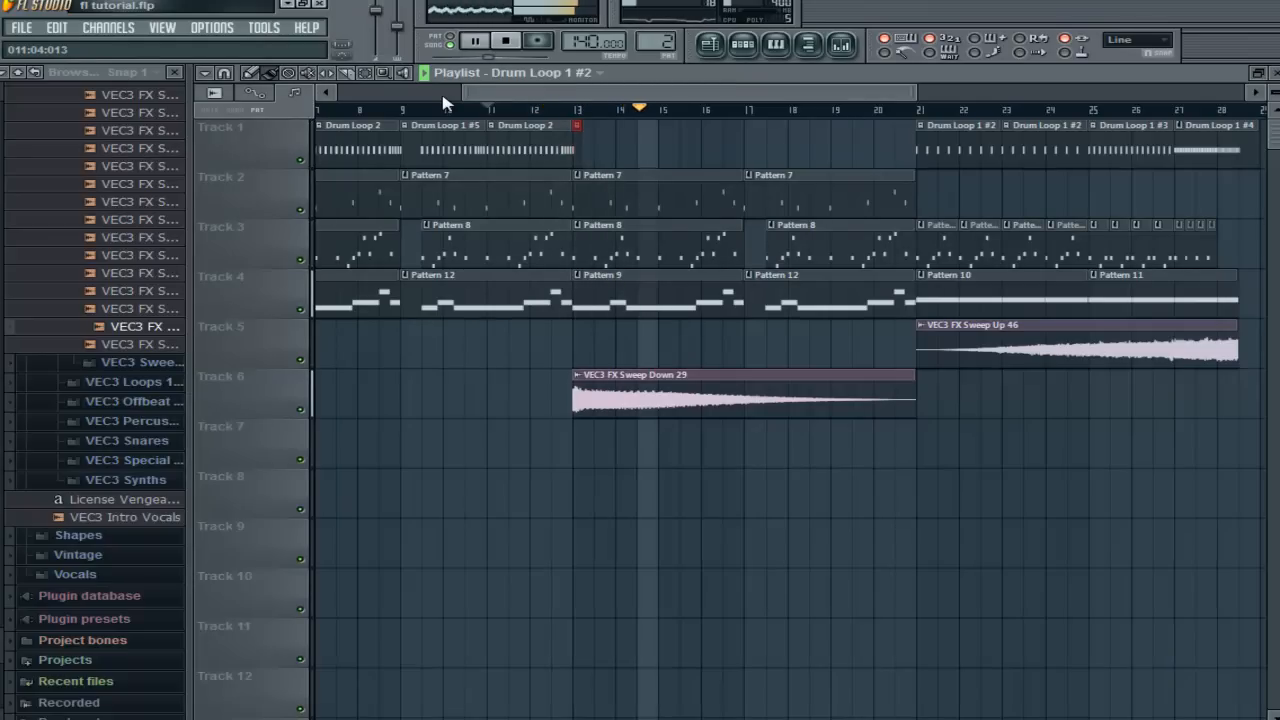
key("space")
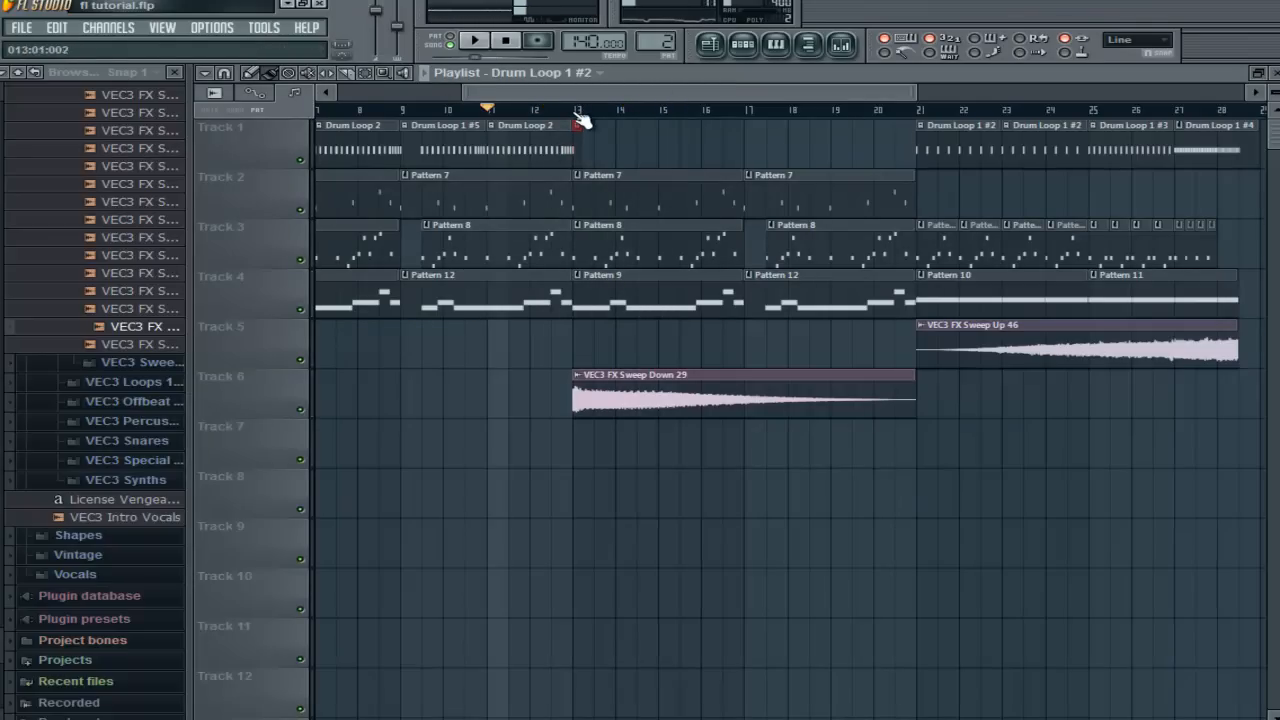
Select bars 13 to 21 and load Gross Beat with the 1/4 Bt Gate volume preset on the Sweep Down mixer track.
left_click_drag(586, 118, 918, 118)
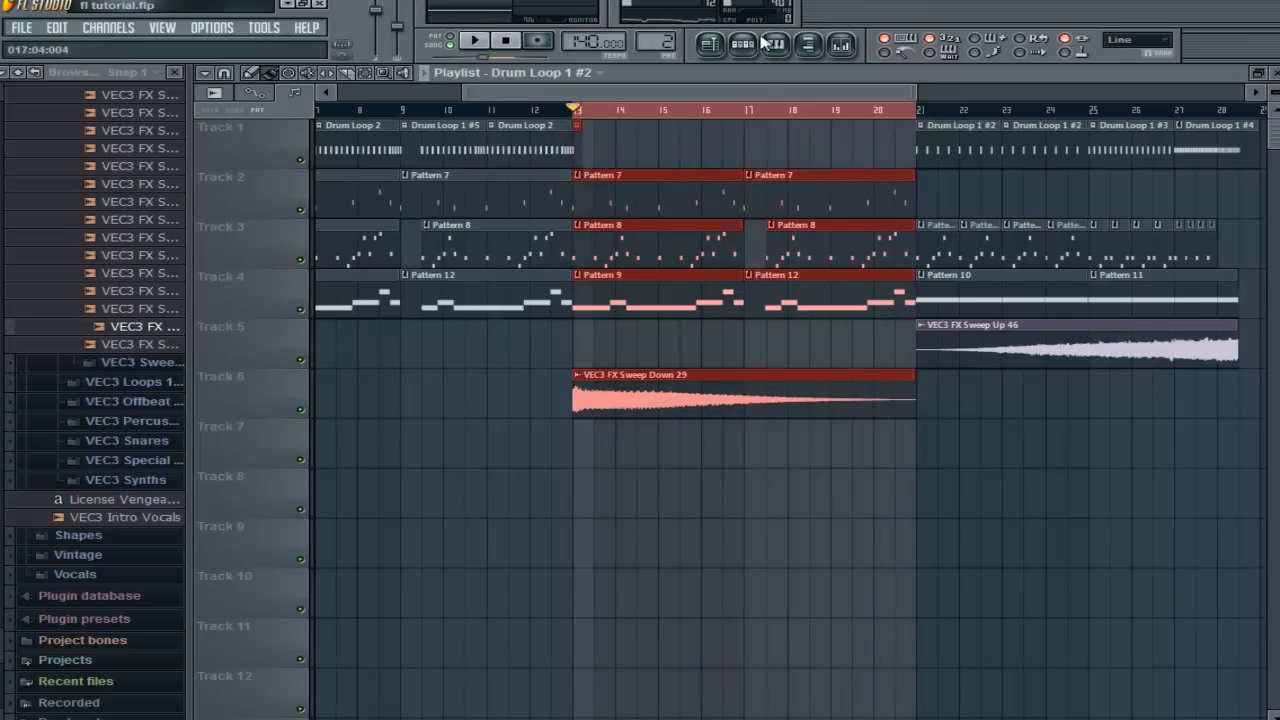
left_click(840, 52)
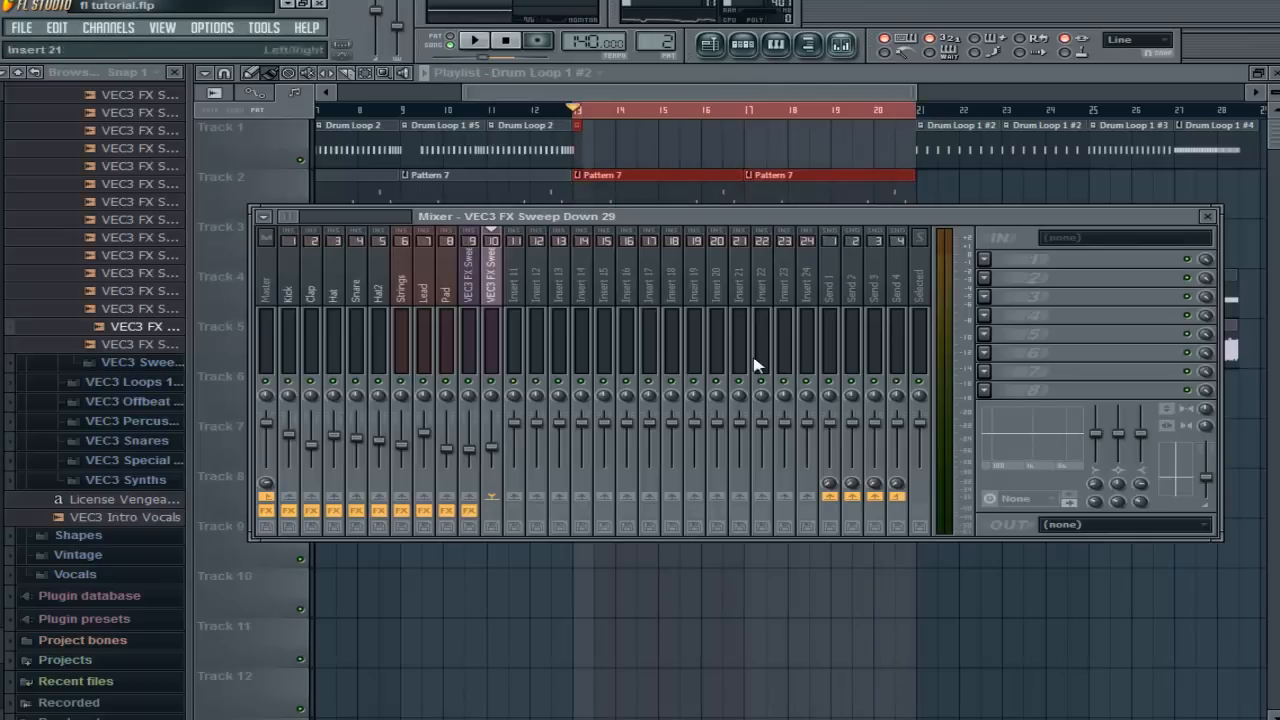
left_click(986, 259)
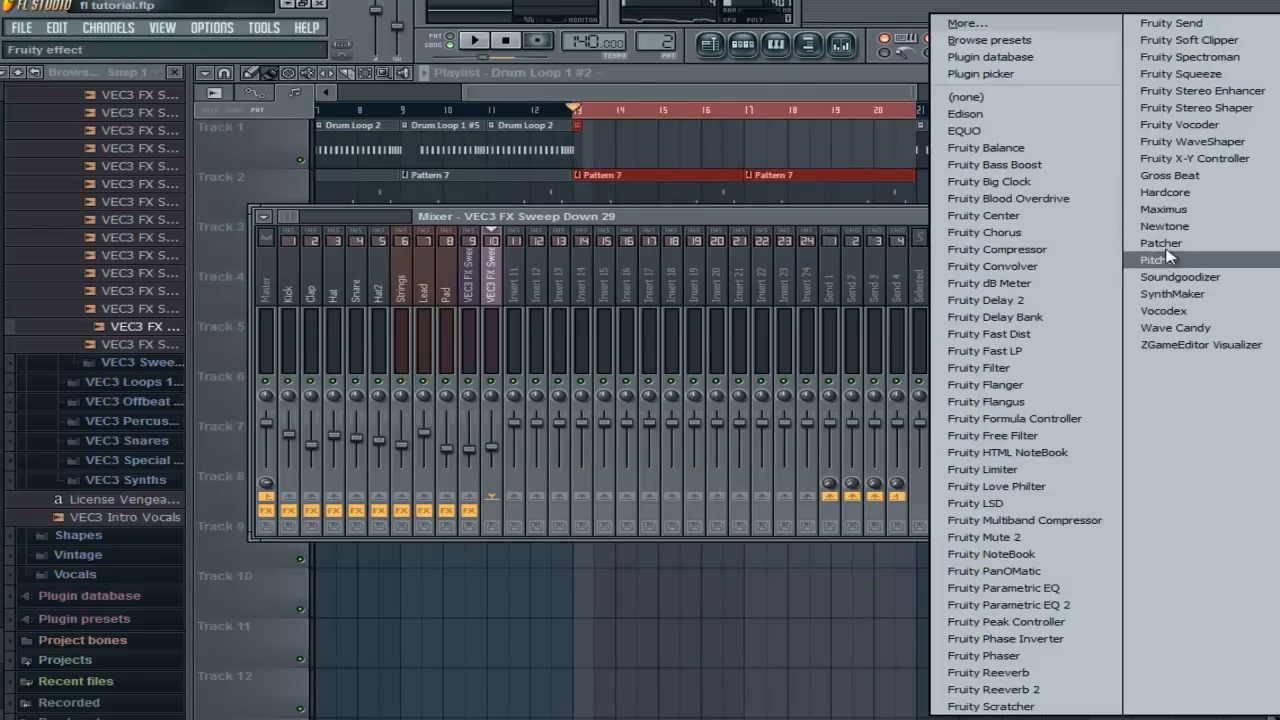
left_click(1170, 175)
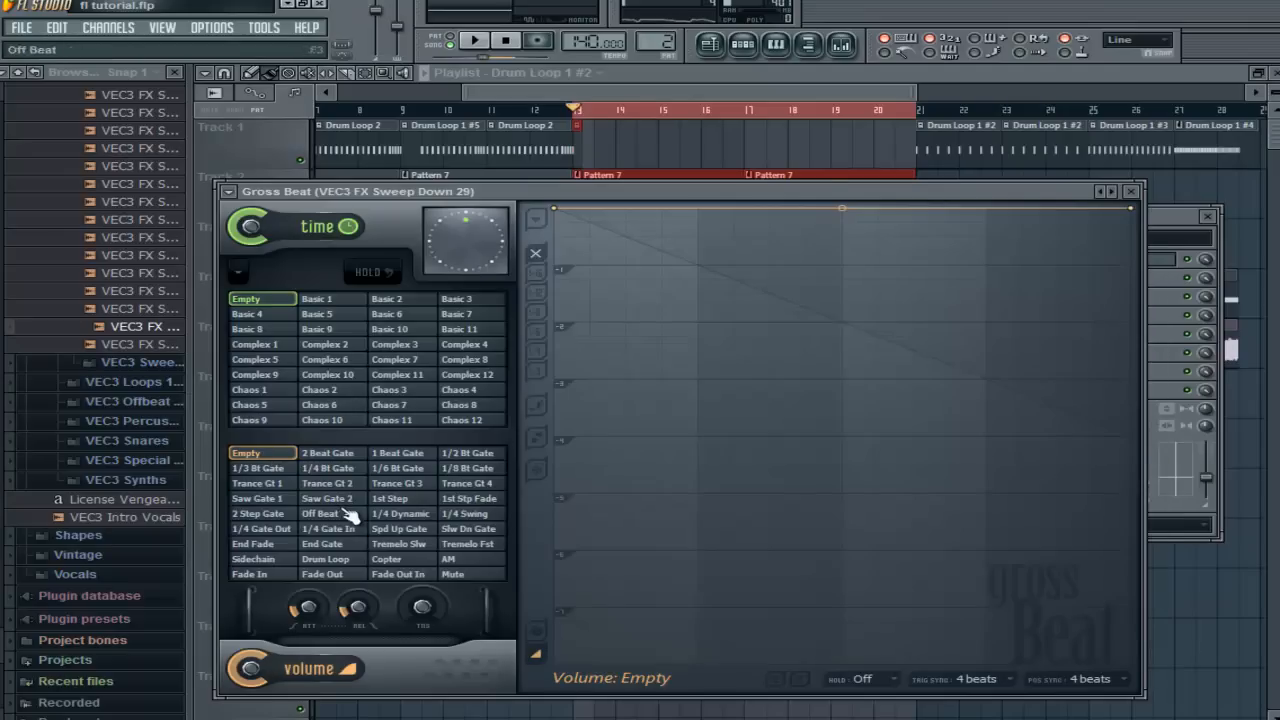
left_click(334, 469)
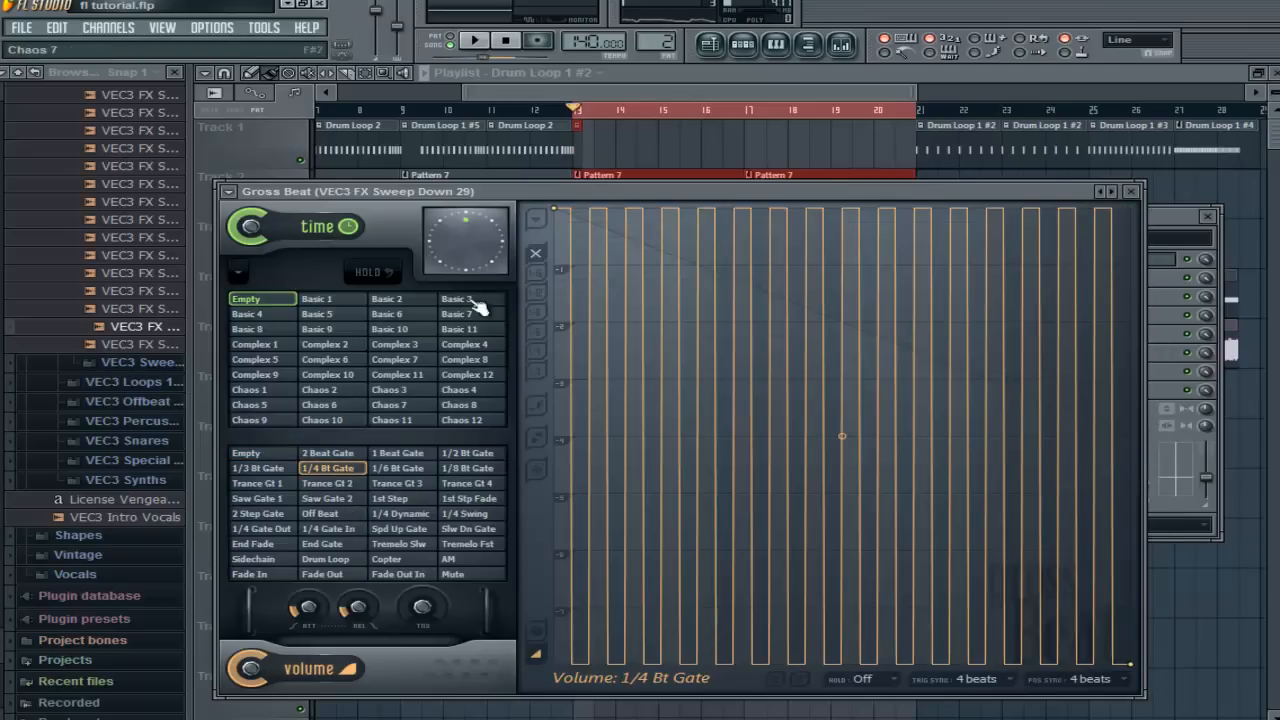
Create an automation clip for Gross Beat's mix level, set its starting point to 0%, and clear the time selection.
left_click(880, 95)
left_click(852, 50)
right_click(1205, 263)
left_click(1150, 366)
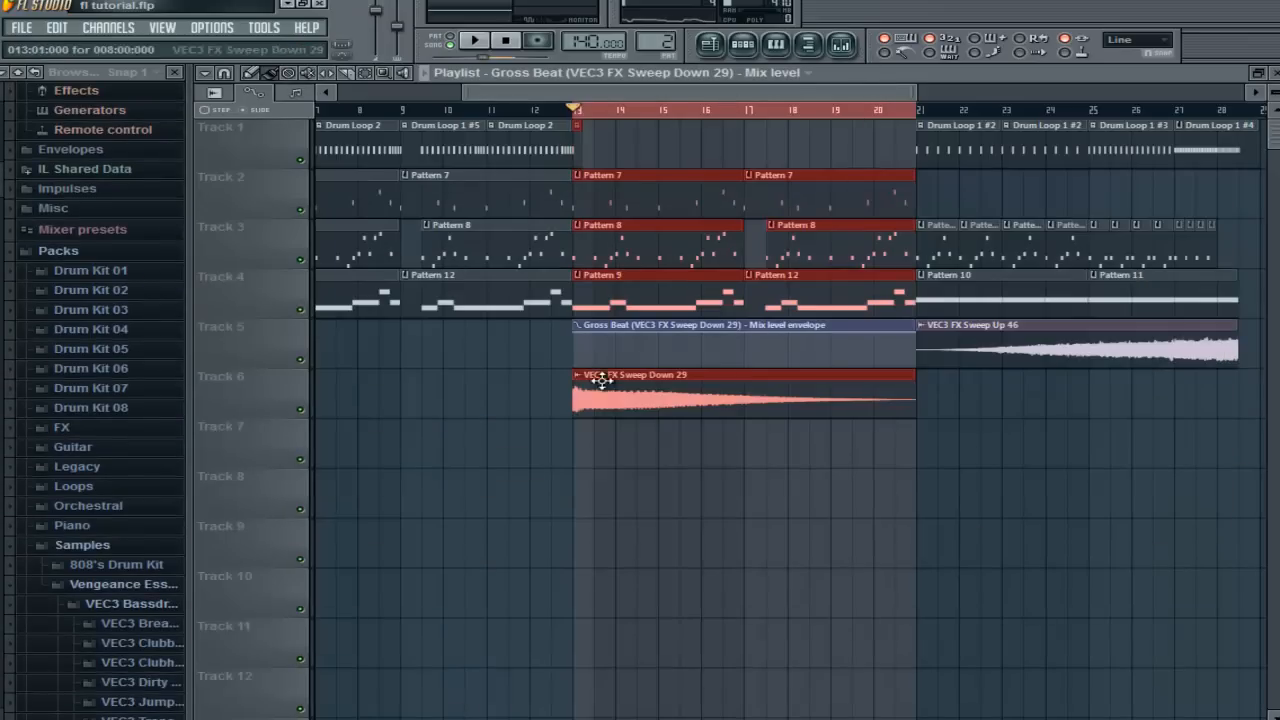
left_click_drag(577, 333, 579, 378)
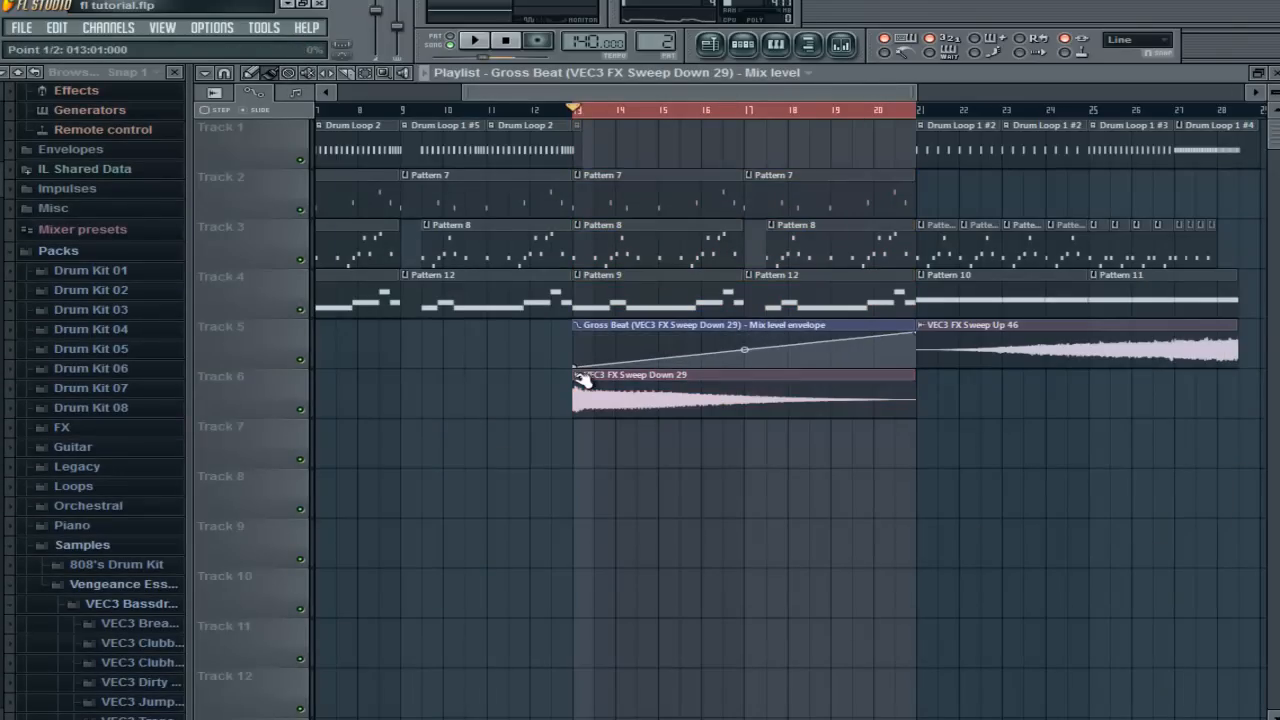
left_click(654, 111, "ctrl")
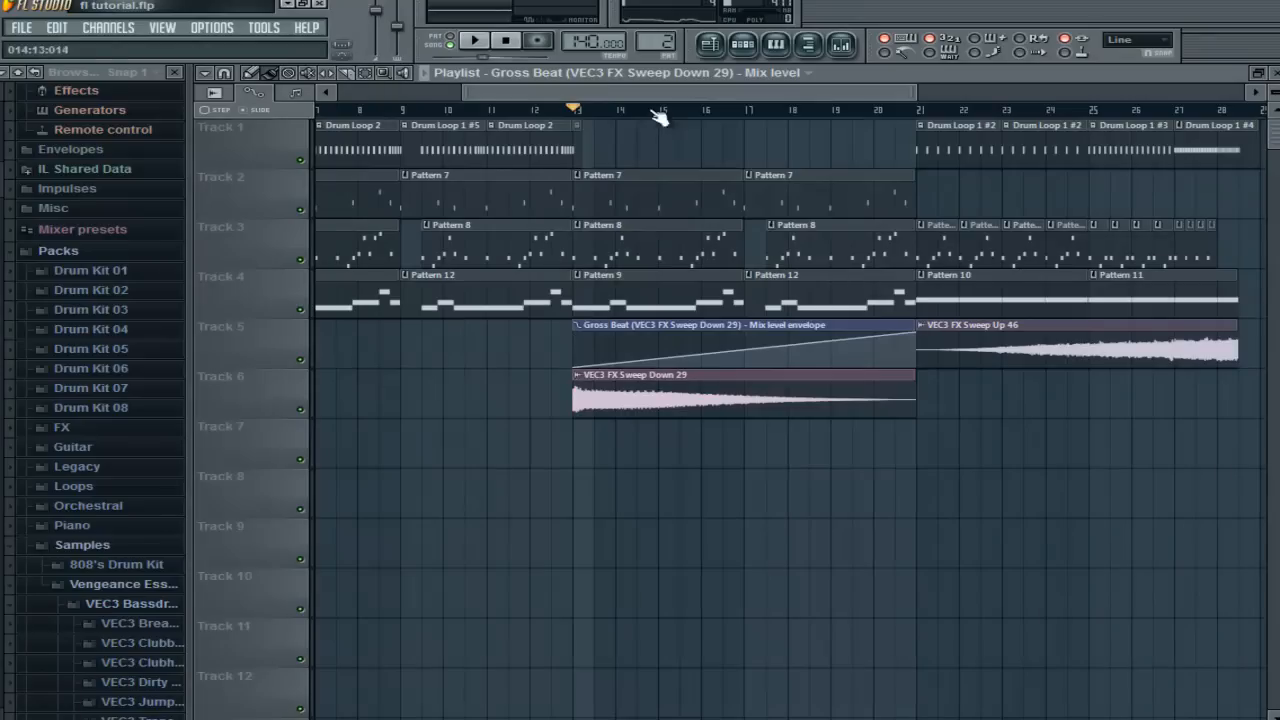
Play the arrangement from bar 1 through the end of the build-up to check how the new effects sit.
left_click(516, 44)
left_click_drag(534, 94, 405, 94)
key("space")
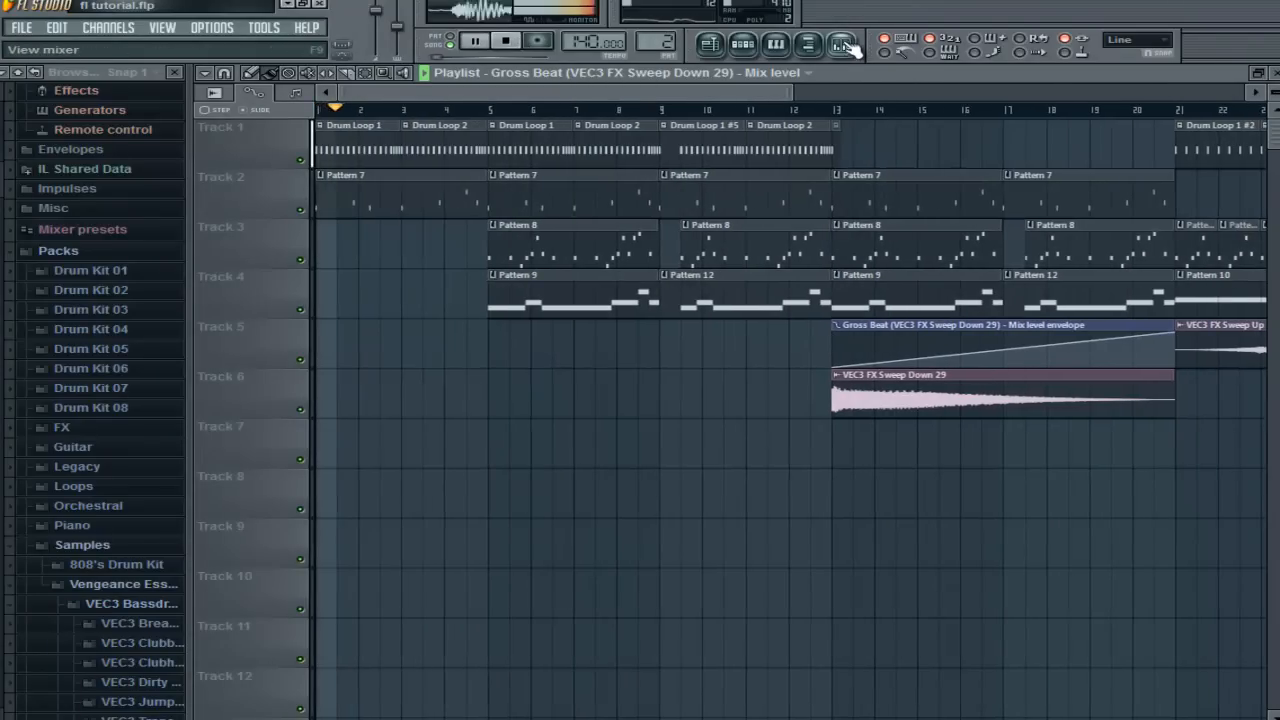
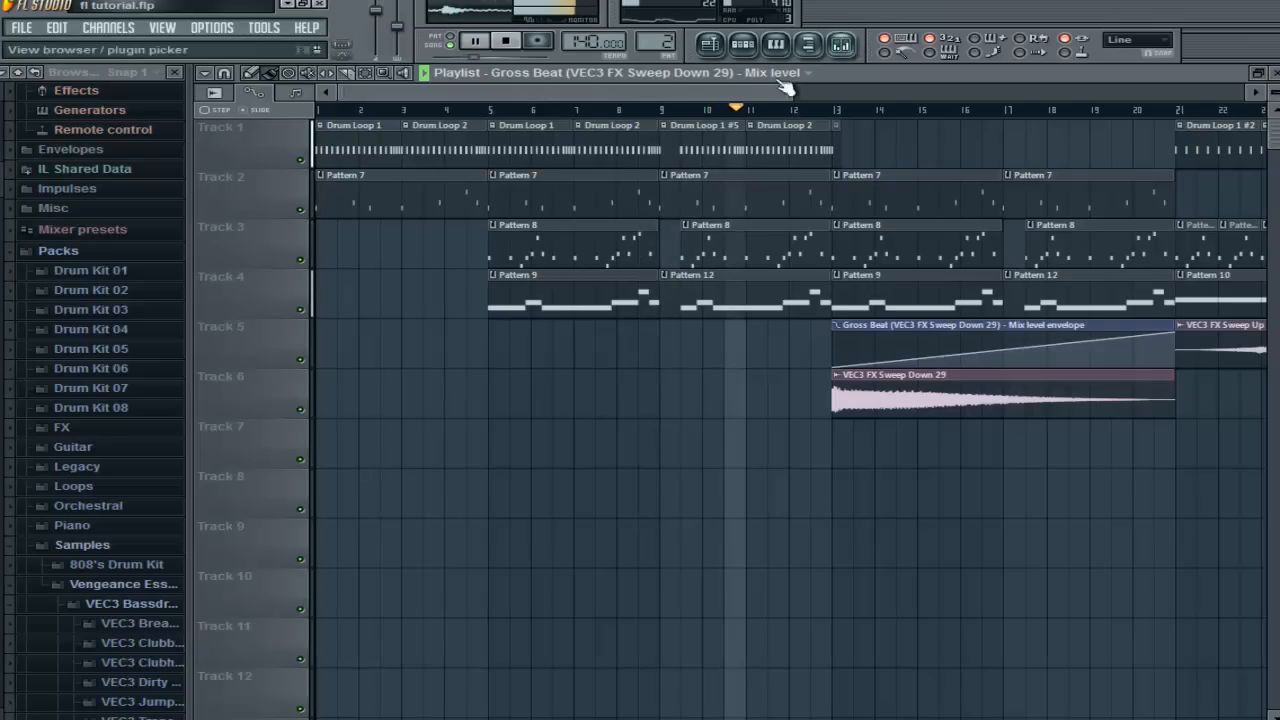
left_click_drag(720, 97, 878, 118)
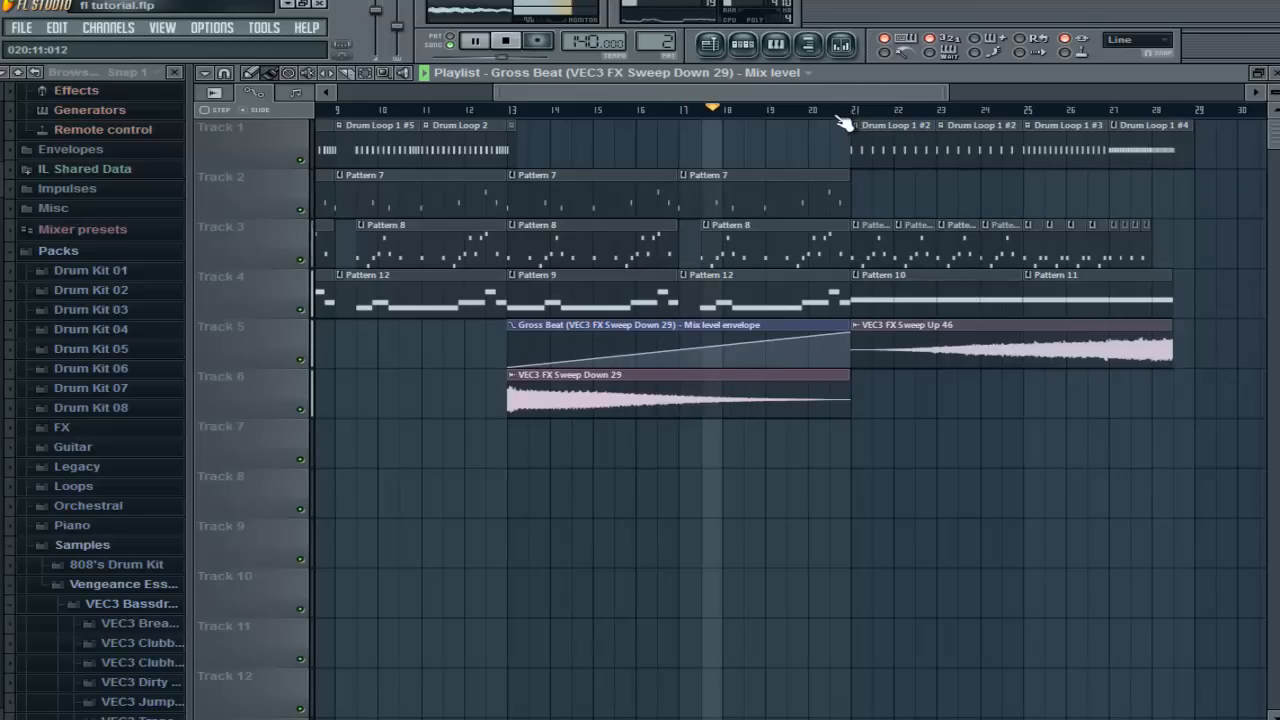
left_click_drag(832, 92, 935, 88)
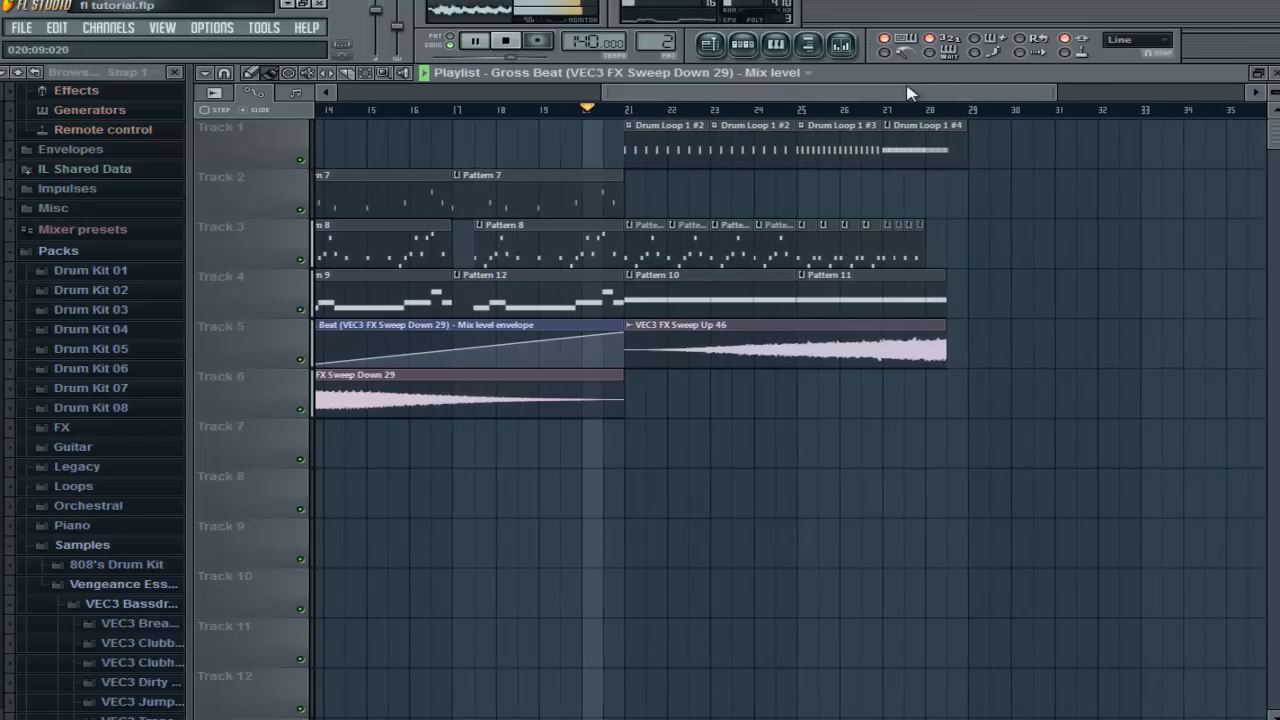
left_click_drag(893, 97, 926, 93)
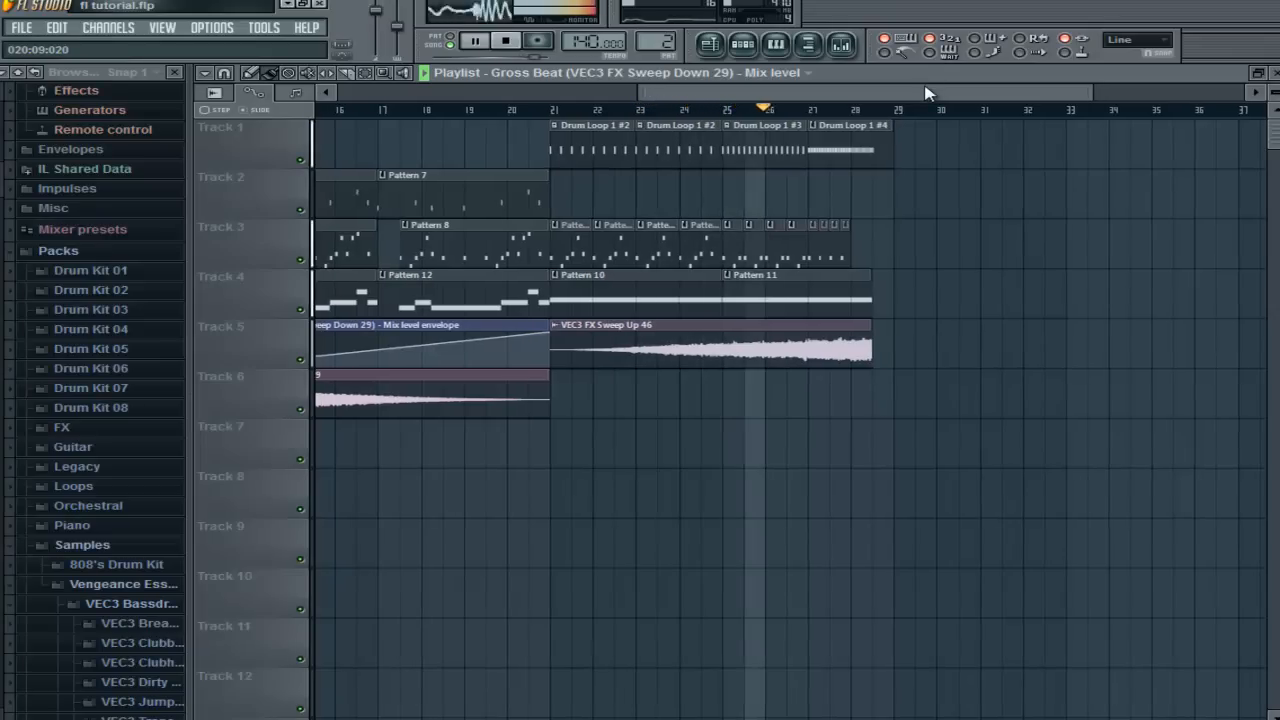
left_click_drag(925, 93, 982, 104)
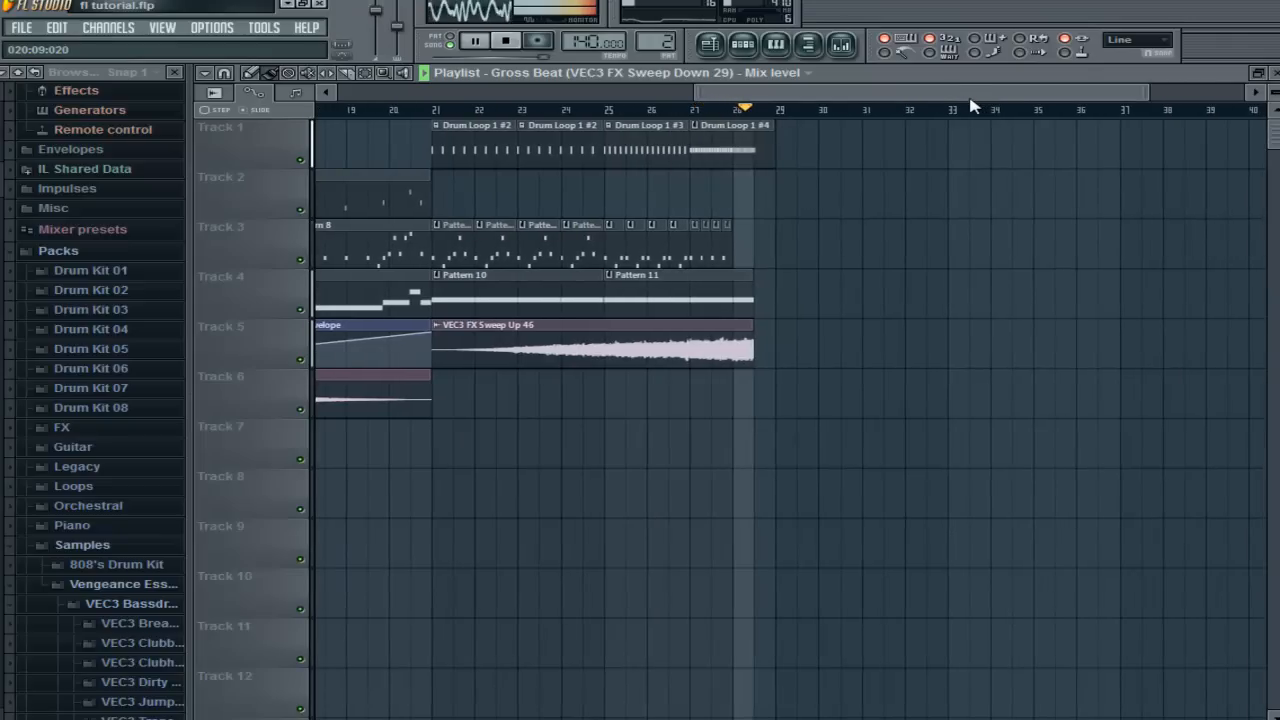
key("space")
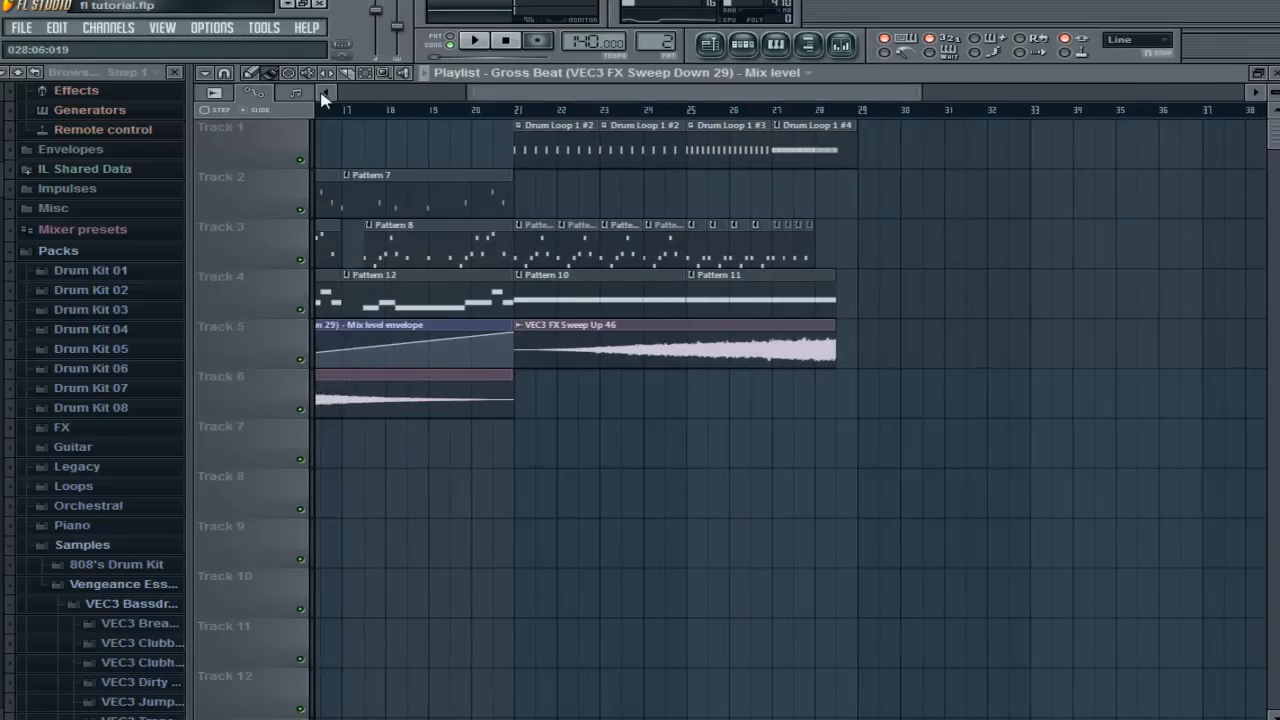
Save the project and zoom the playlist so the whole arrangement through bar 28 fits the view.
scroll(786, 103, "down", 3)
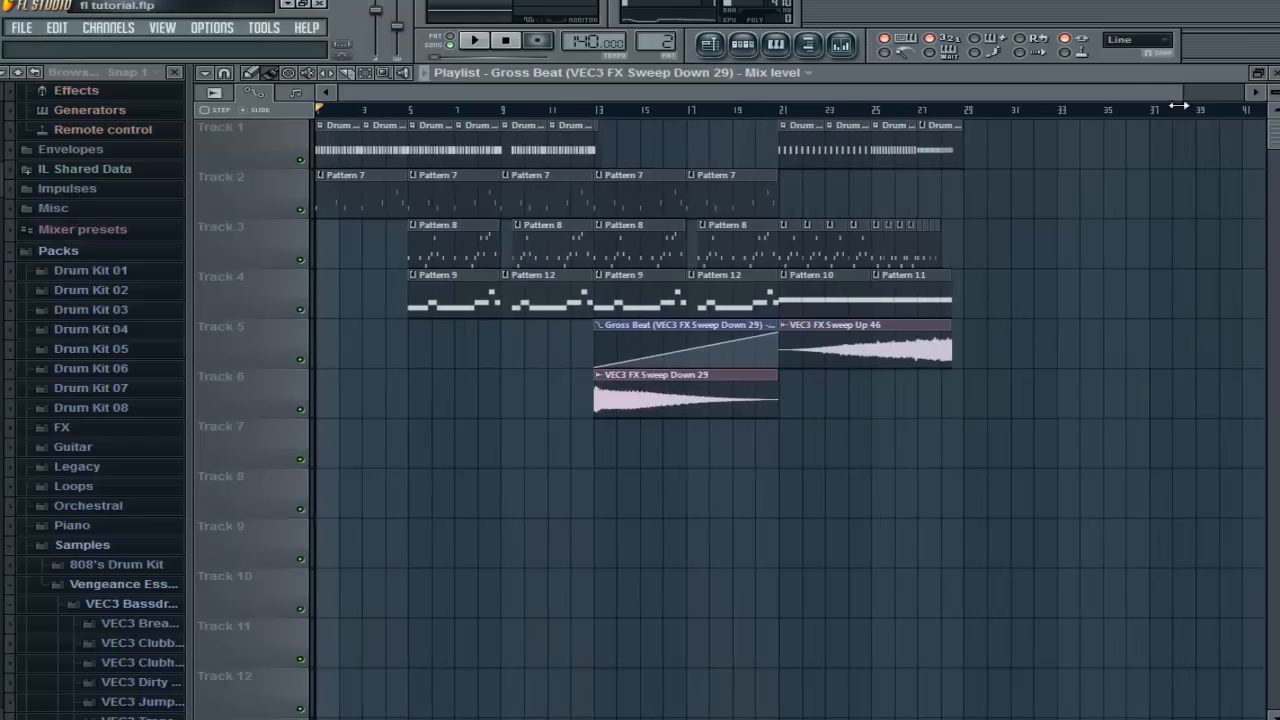
left_click(22, 28)
left_click(45, 103)
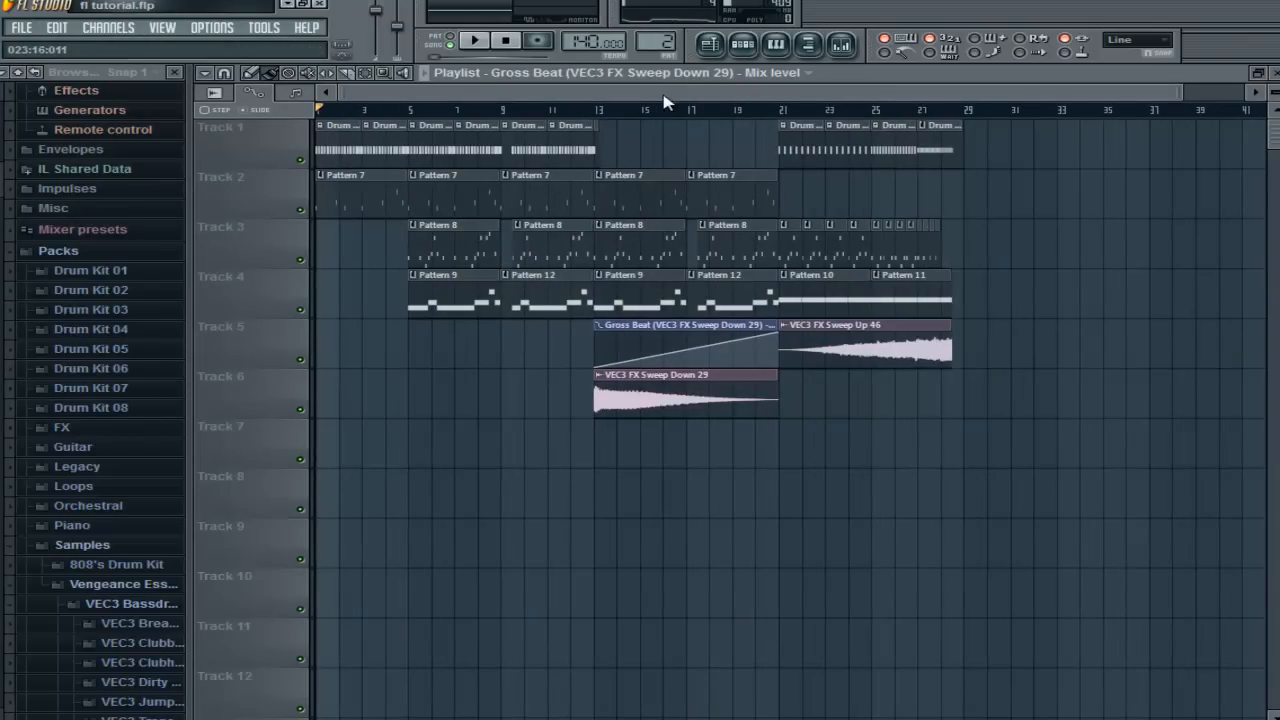
left_click_drag(1188, 96, 655, 101)
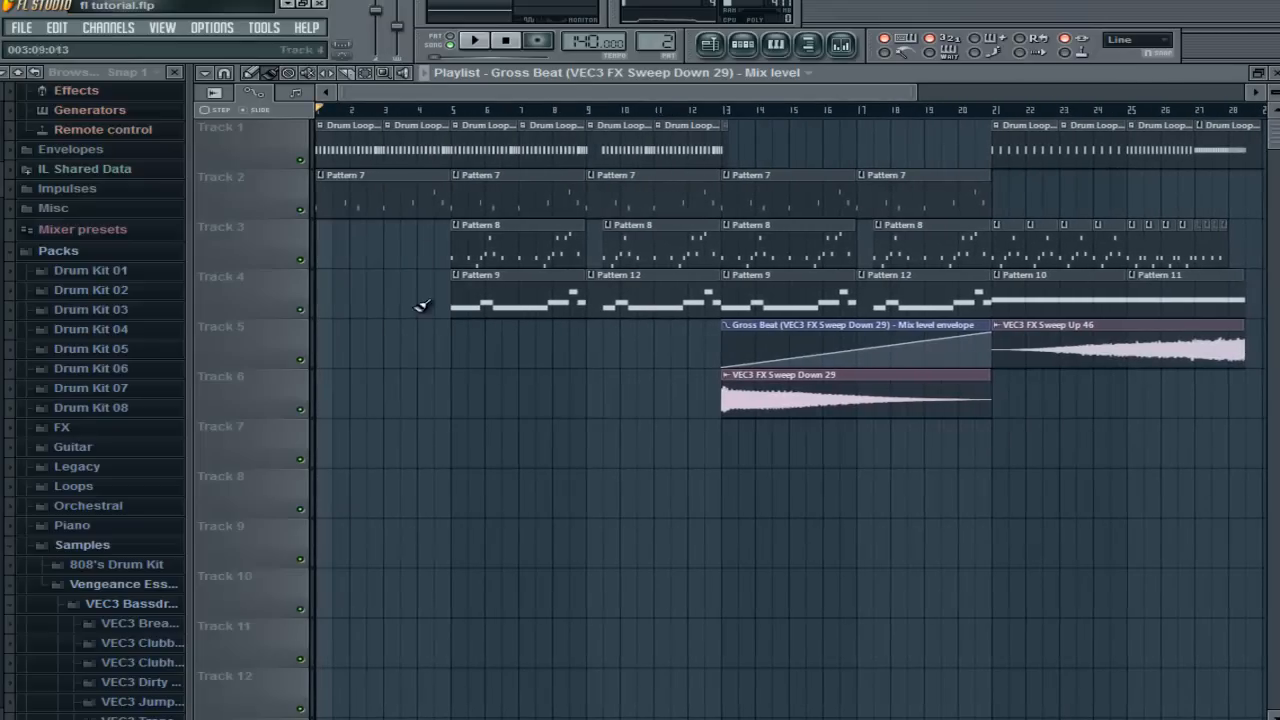
left_click_drag(840, 94, 650, 108)
Close the playlist, mixer, Gross Beat, Maximus, both Fruity Limiter windows and the Sweep Down channel settings.
left_click(1276, 73)
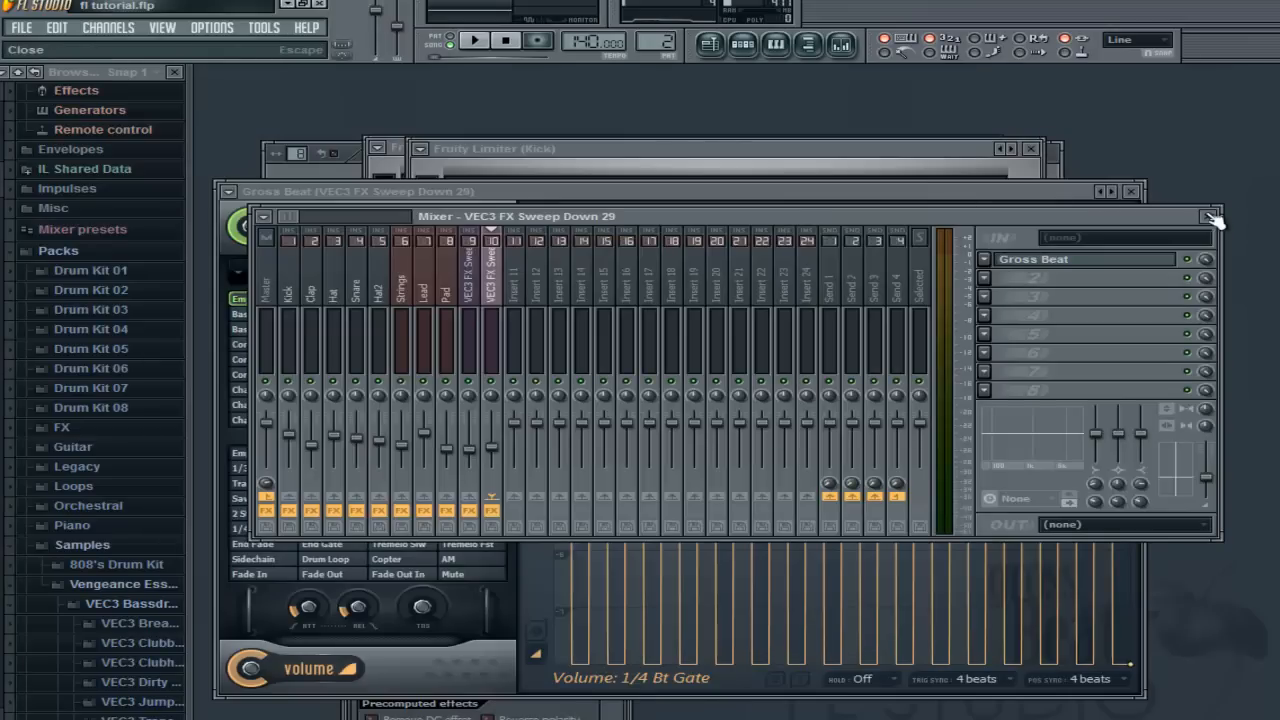
left_click(1211, 217)
left_click(1131, 191)
left_click(1000, 223)
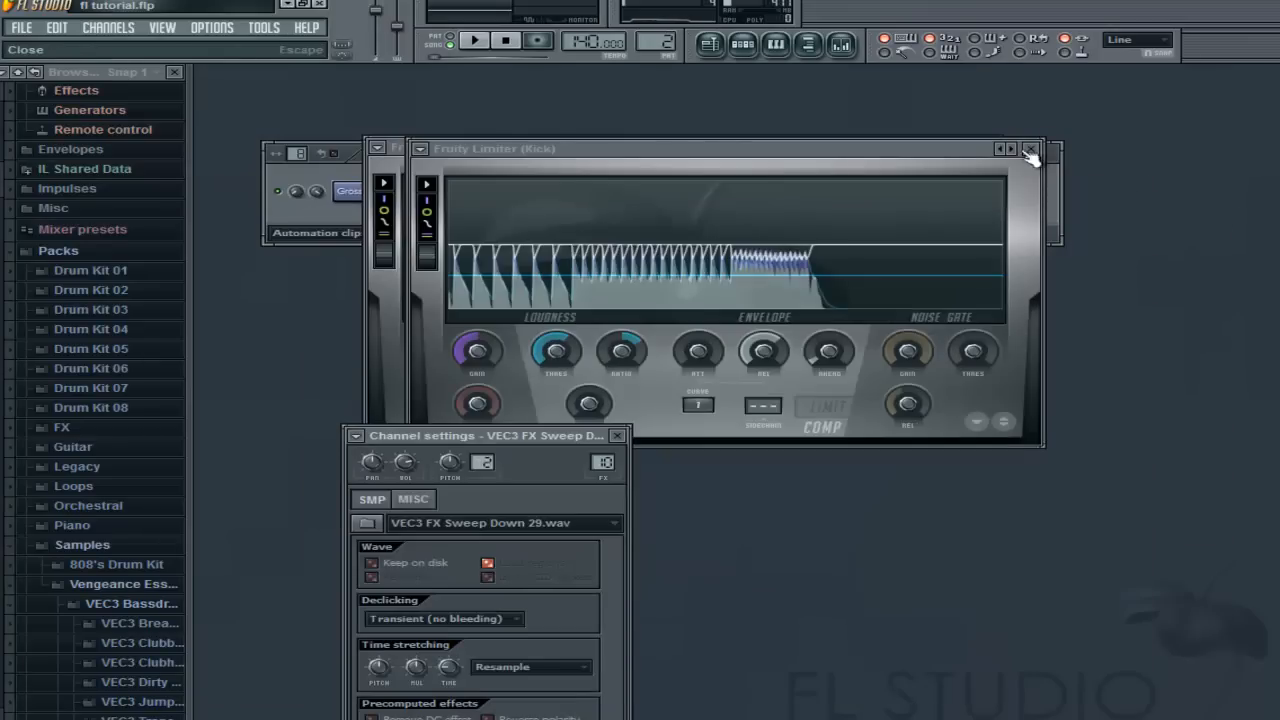
left_click(1031, 148)
left_click(988, 147)
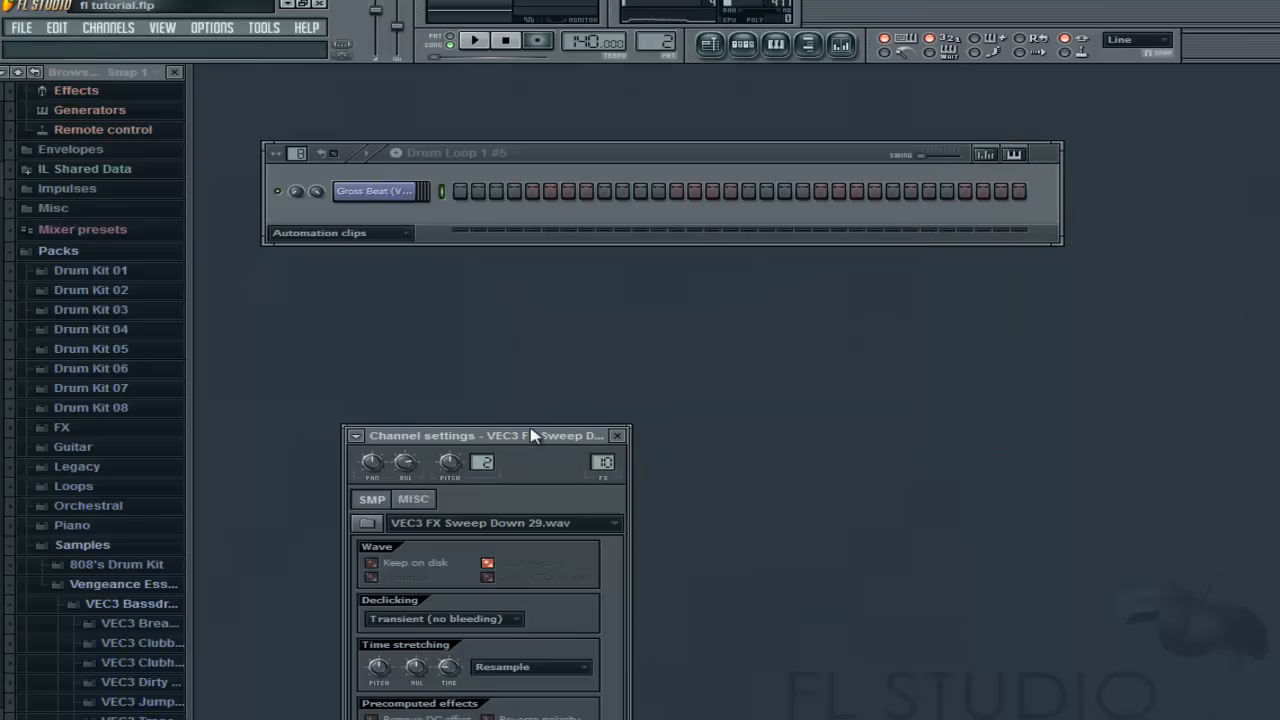
left_click(618, 436)
Set the step sequencer's channel filter to All and reopen the playlist with playback stopped at the song start.
left_click(343, 233)
left_click(338, 262)
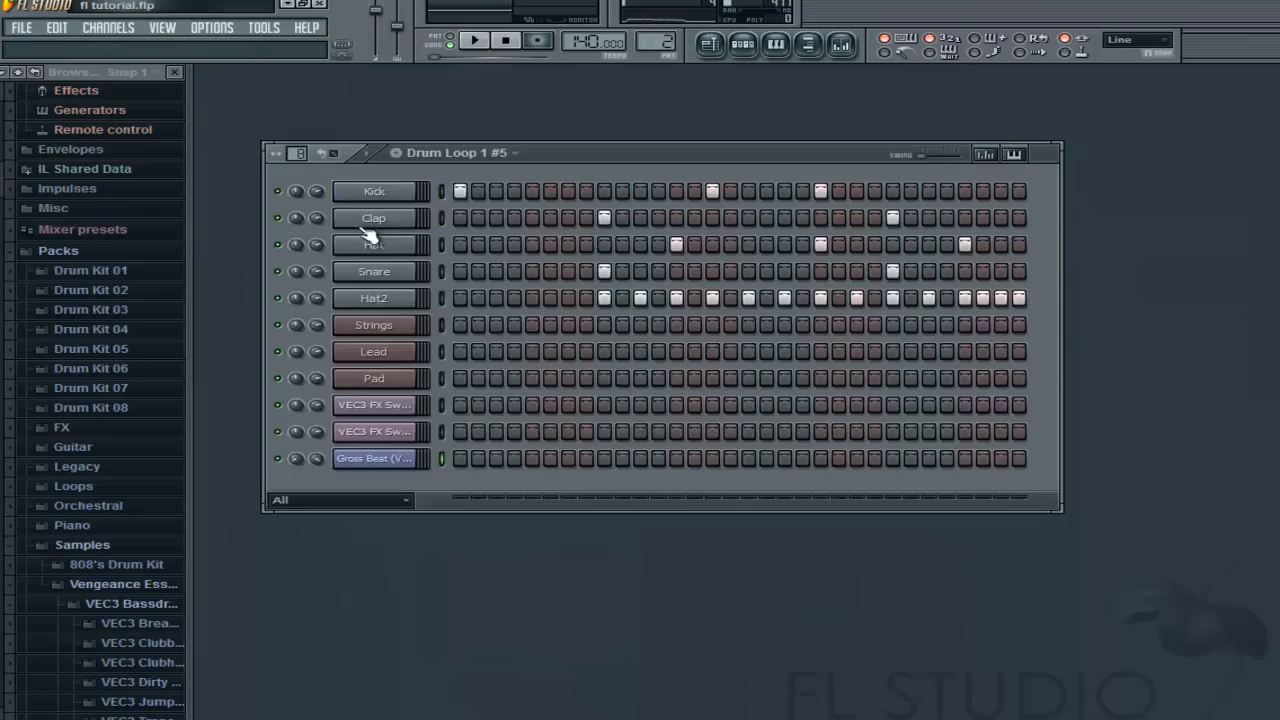
left_click(709, 44)
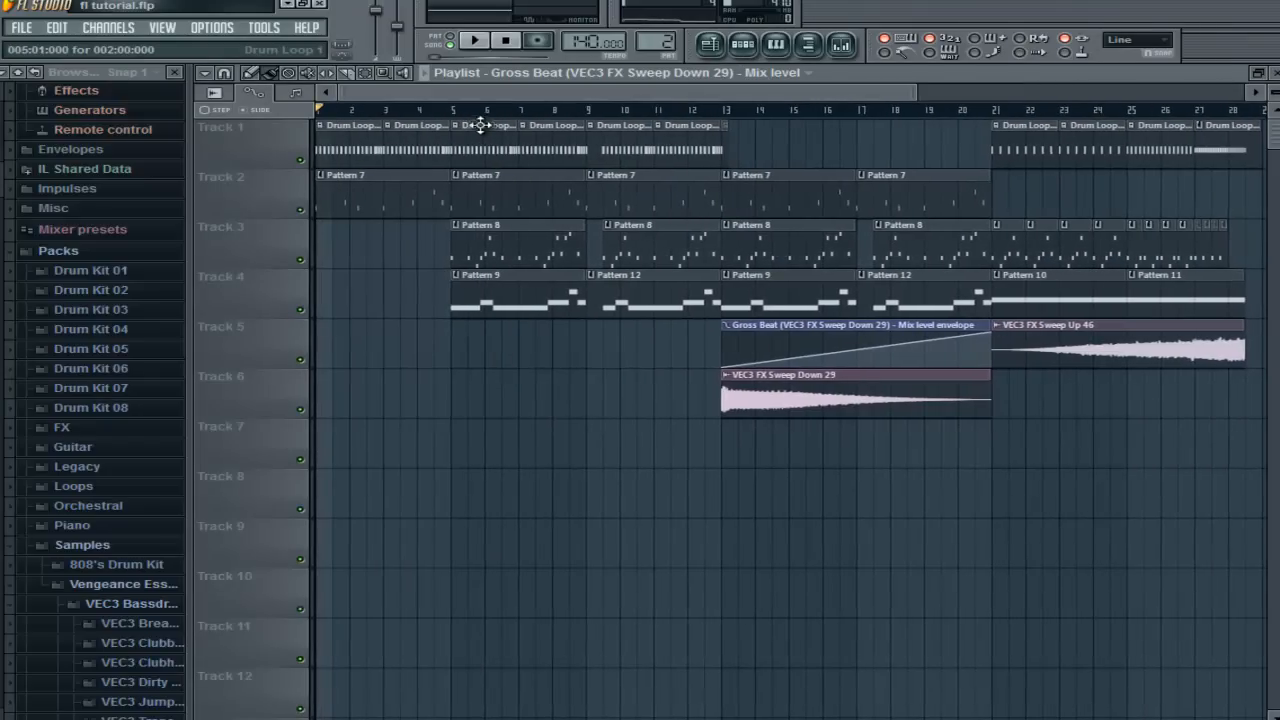
left_click_drag(829, 110, 541, 92)
left_click(507, 42)
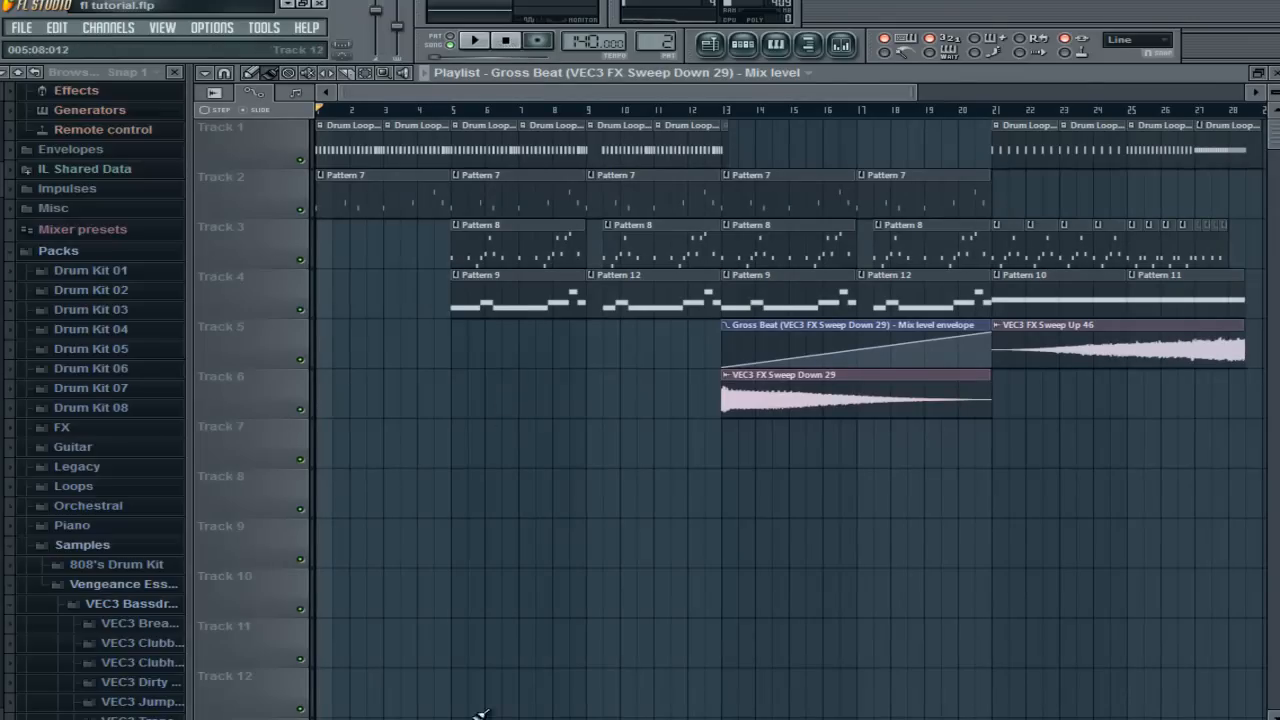